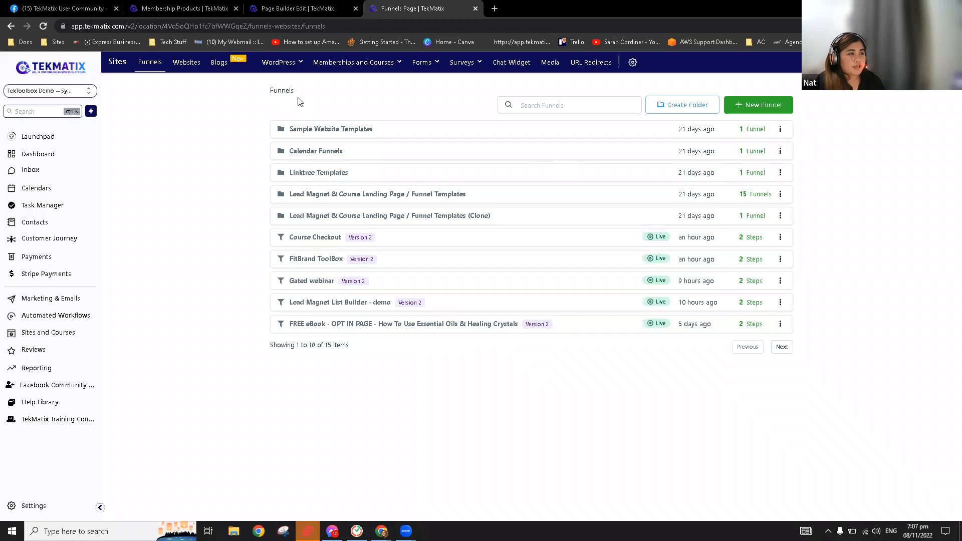
Browse the 12 product cards, including Amazon Book Templates and the Course Plan Template clone
{"action": "mouse_move", "coordinate": [373, 65]}
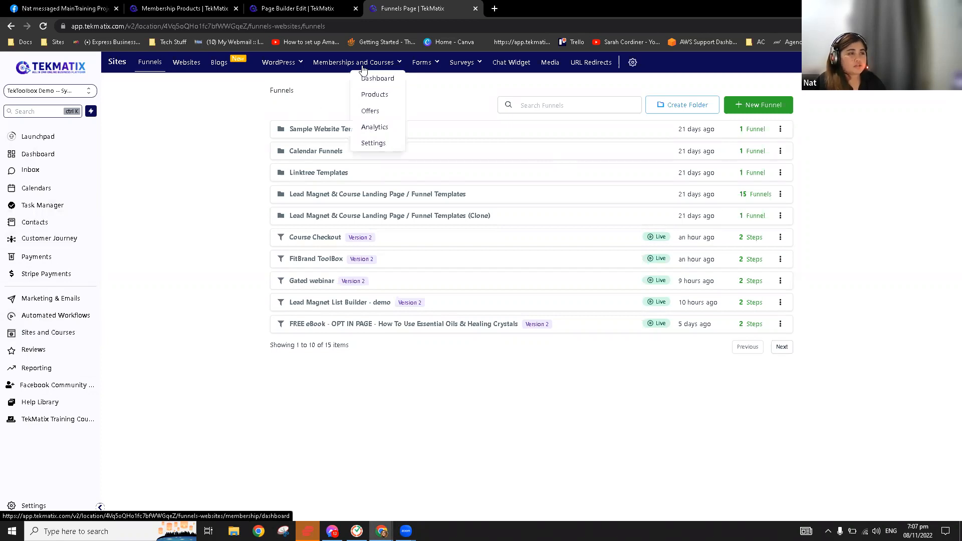
{"action": "left_click", "coordinate": [380, 97]}
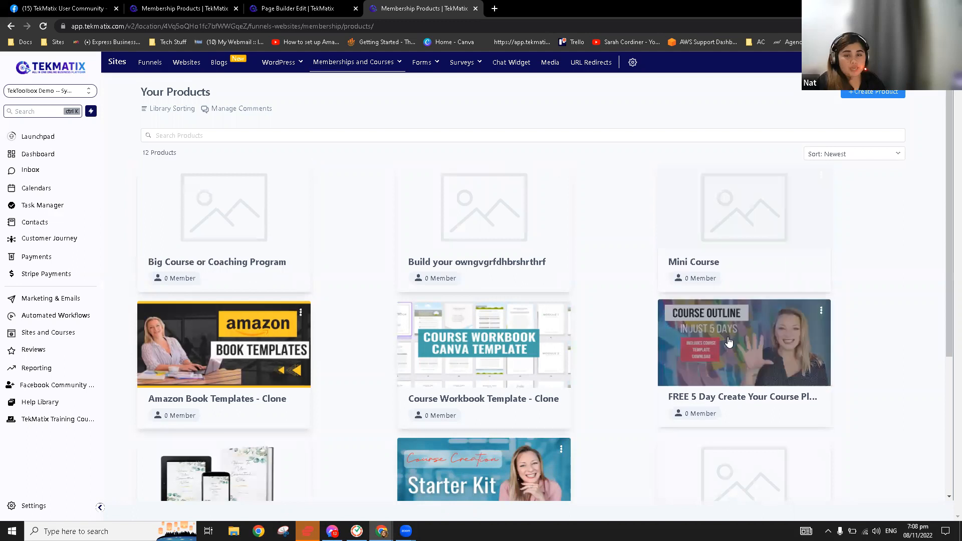
{"action": "scroll", "coordinate": [731, 343], "scroll_direction": "down", "scroll_amount": 1}
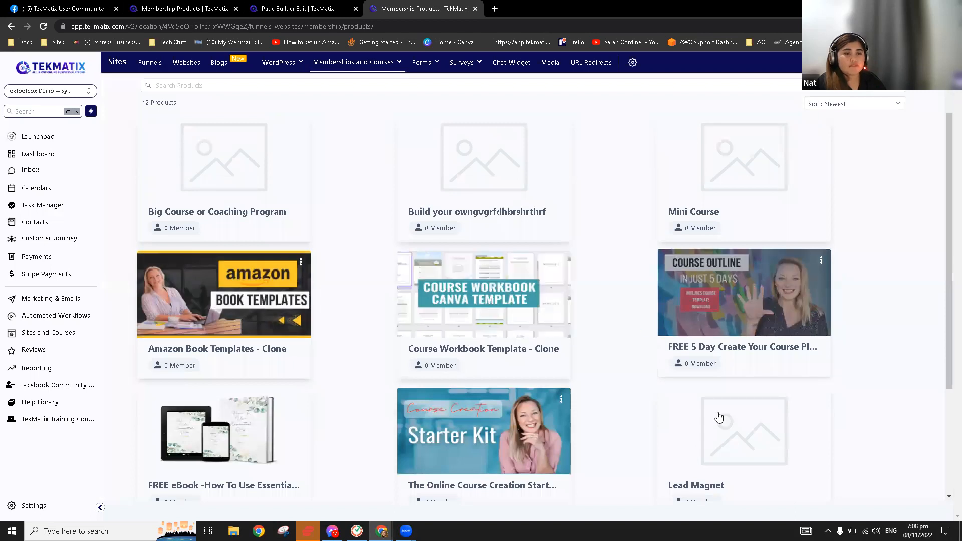
{"action": "scroll", "coordinate": [347, 332], "scroll_direction": "down", "scroll_amount": 3}
{"action": "scroll", "coordinate": [948, 130], "scroll_direction": "up", "scroll_amount": 4}
{"action": "scroll", "coordinate": [901, 113], "scroll_direction": "up", "scroll_amount": 1}
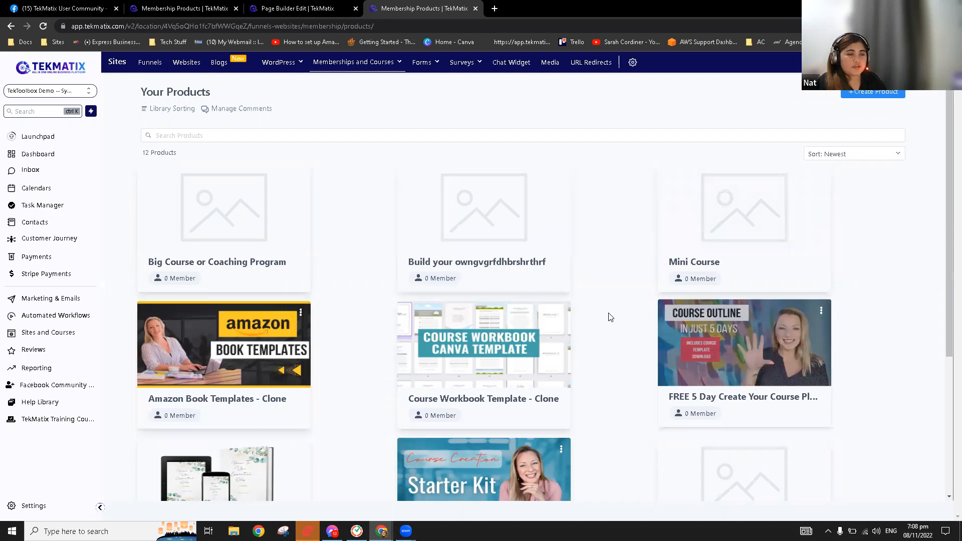
{"action": "scroll", "coordinate": [277, 344], "scroll_direction": "down", "scroll_amount": 4}
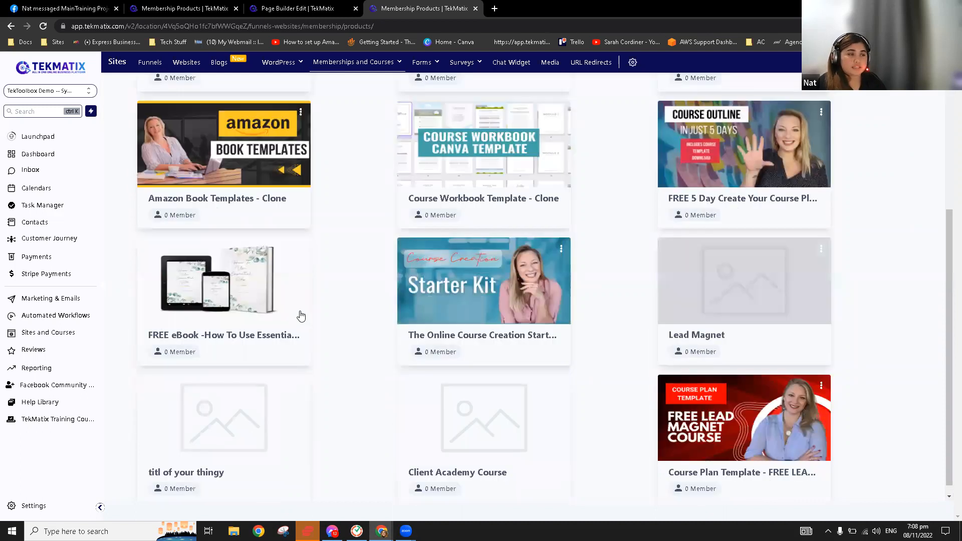
{"action": "scroll", "coordinate": [300, 316], "scroll_direction": "up", "scroll_amount": 4}
{"action": "left_click", "coordinate": [300, 312]}
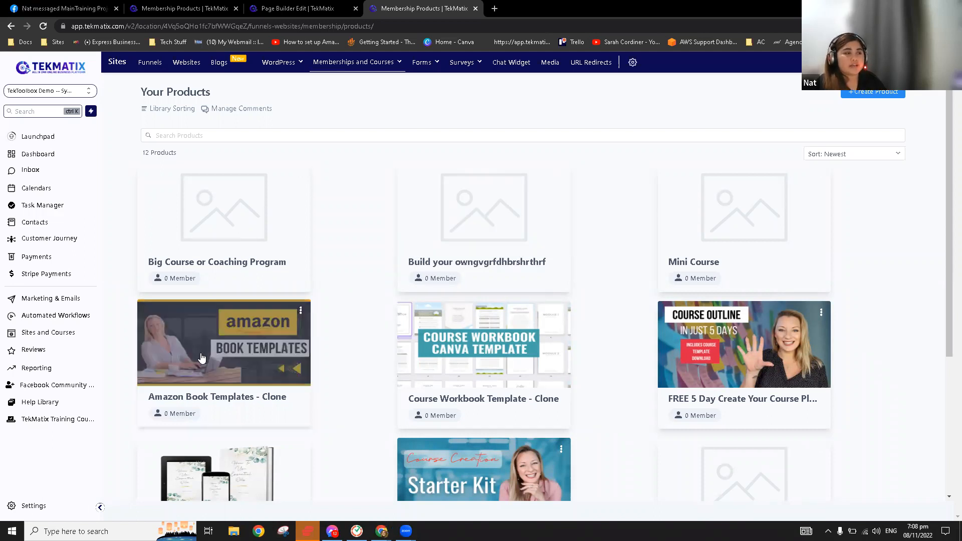
{"action": "scroll", "coordinate": [671, 333], "scroll_direction": "down", "scroll_amount": 4}
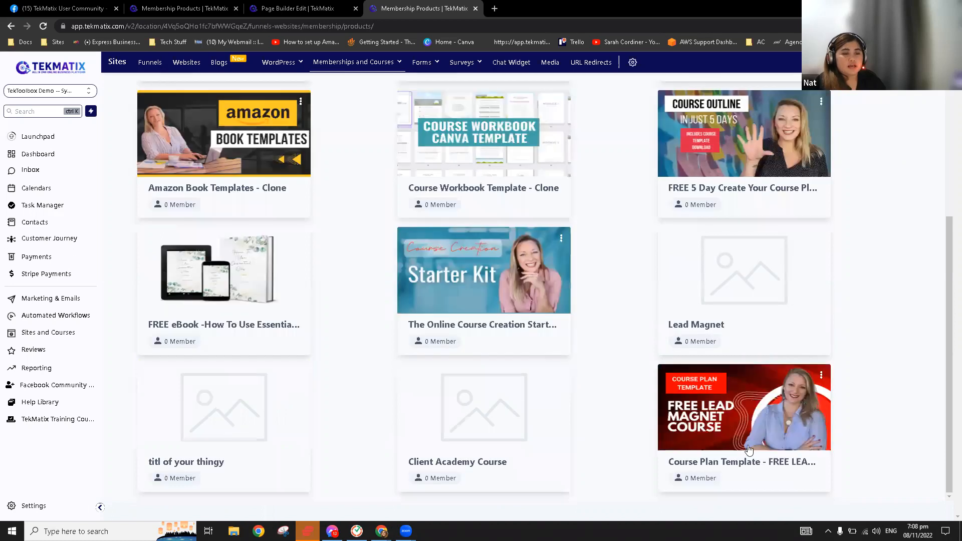
Check the Course Plan Template clone's Offers tab, find it empty, and go to the Offers list
{"action": "left_click", "coordinate": [722, 419]}
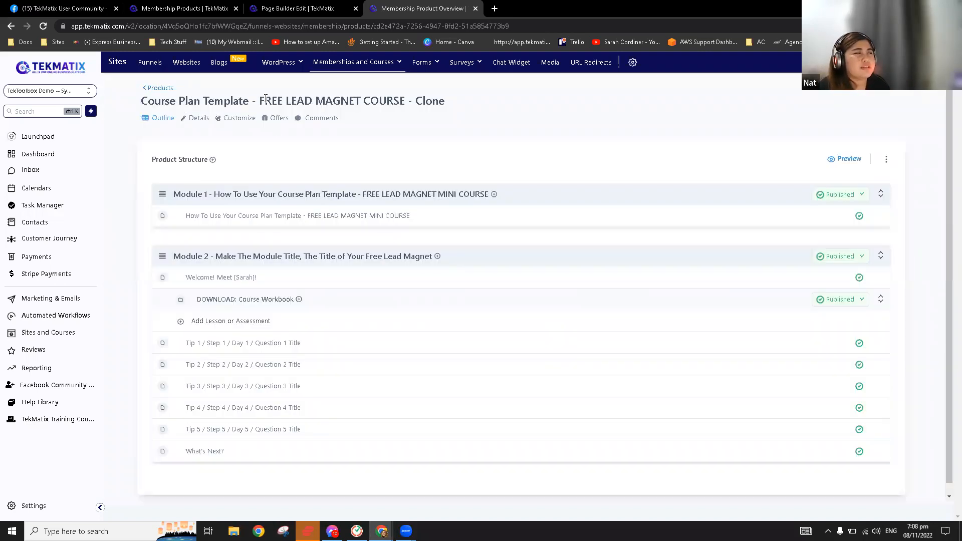
{"action": "left_click_drag", "start_coordinate": [142, 100], "coordinate": [412, 99]}
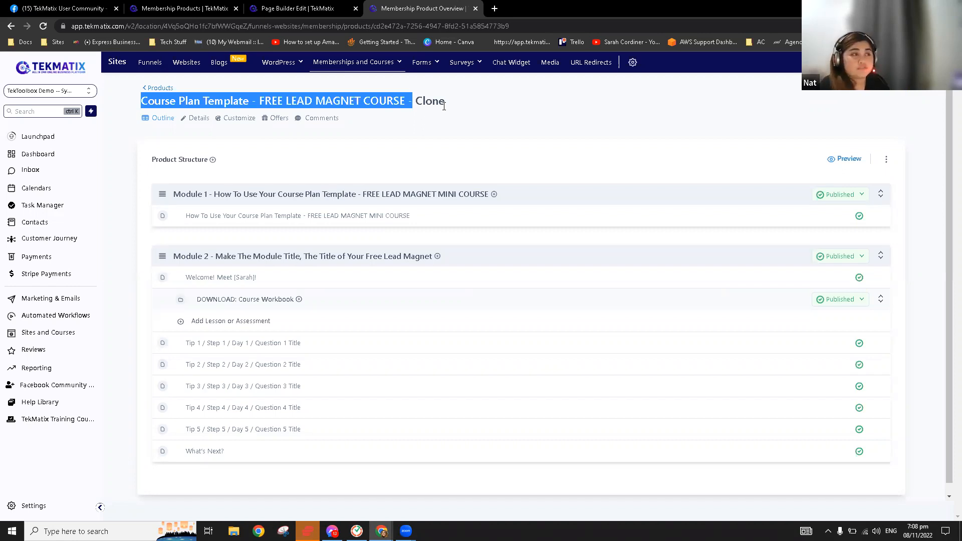
{"action": "left_click", "coordinate": [467, 103]}
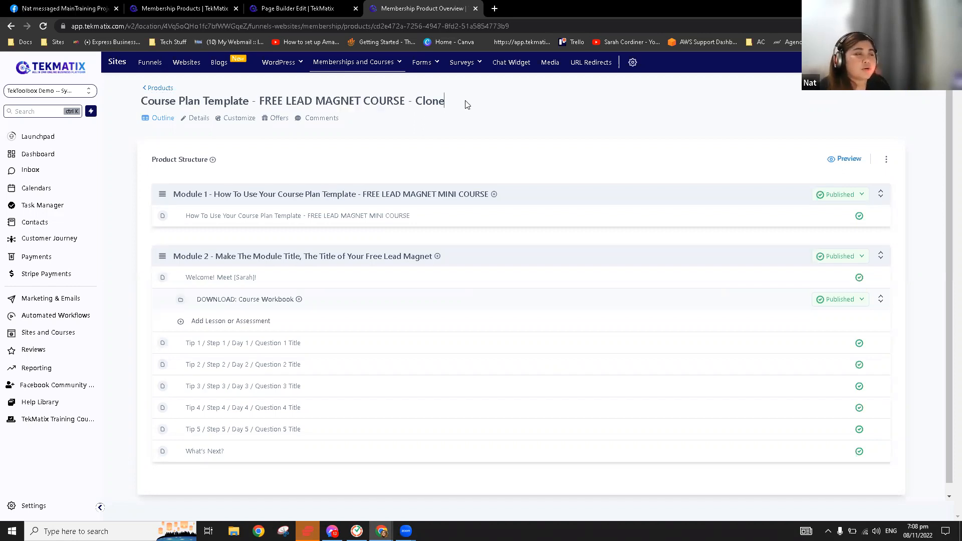
{"action": "left_click", "coordinate": [279, 120]}
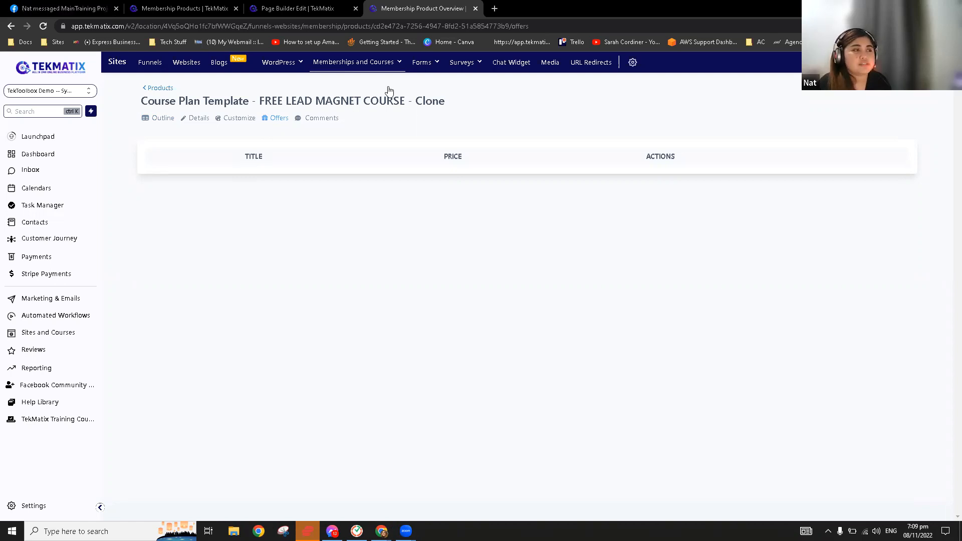
{"action": "left_click", "coordinate": [356, 66]}
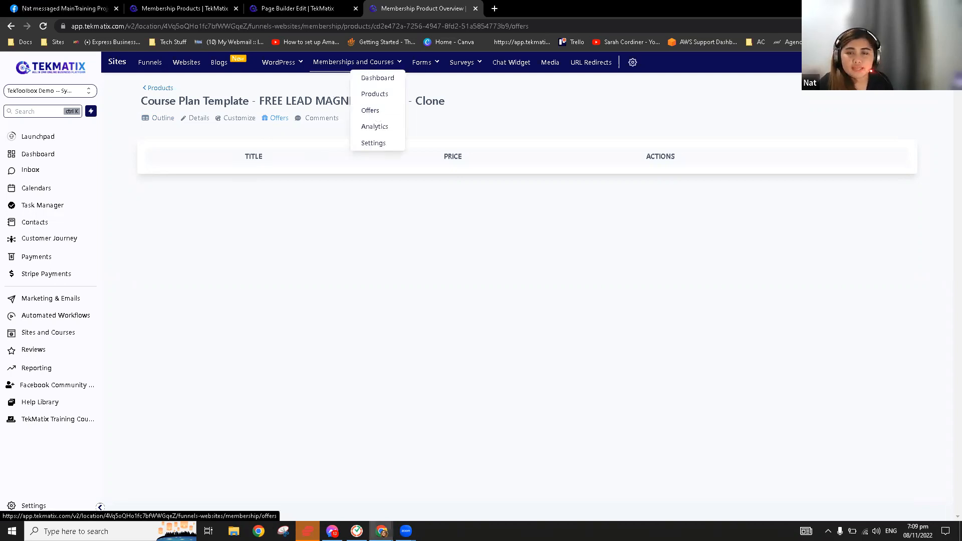
{"action": "left_click", "coordinate": [370, 110]}
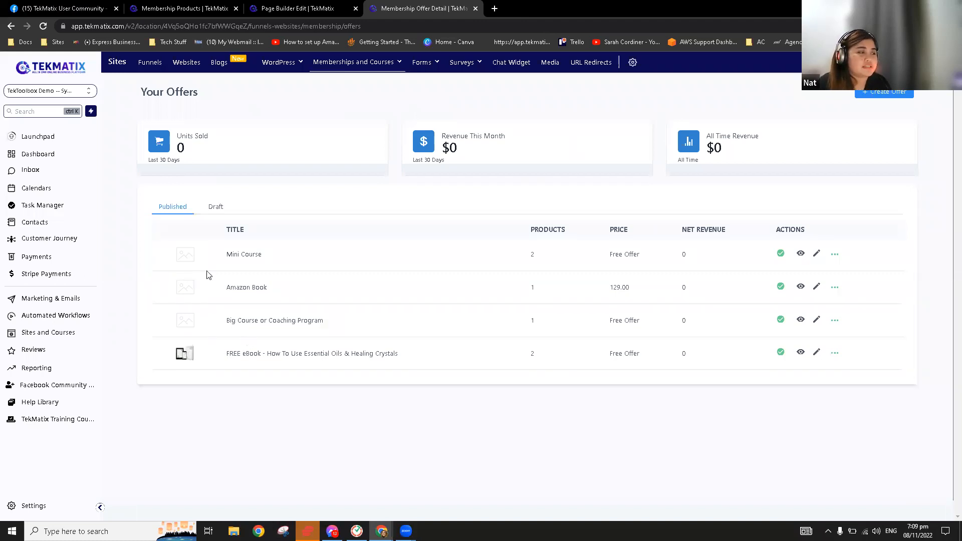
Create a 'Lead Magnet' offer with the Course Plan Template clone, priced 30.00
{"action": "left_click", "coordinate": [874, 93]}
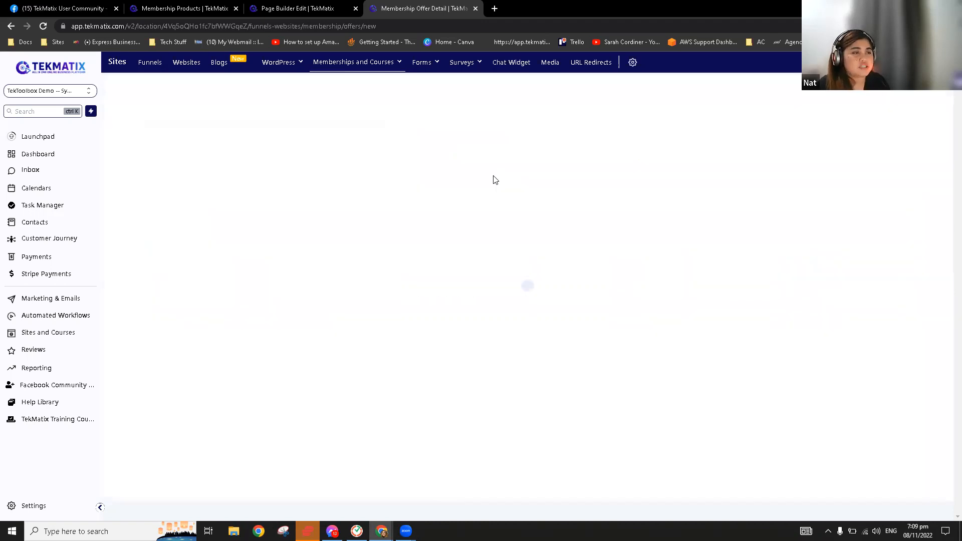
{"action": "mouse_move", "coordinate": [371, 66]}
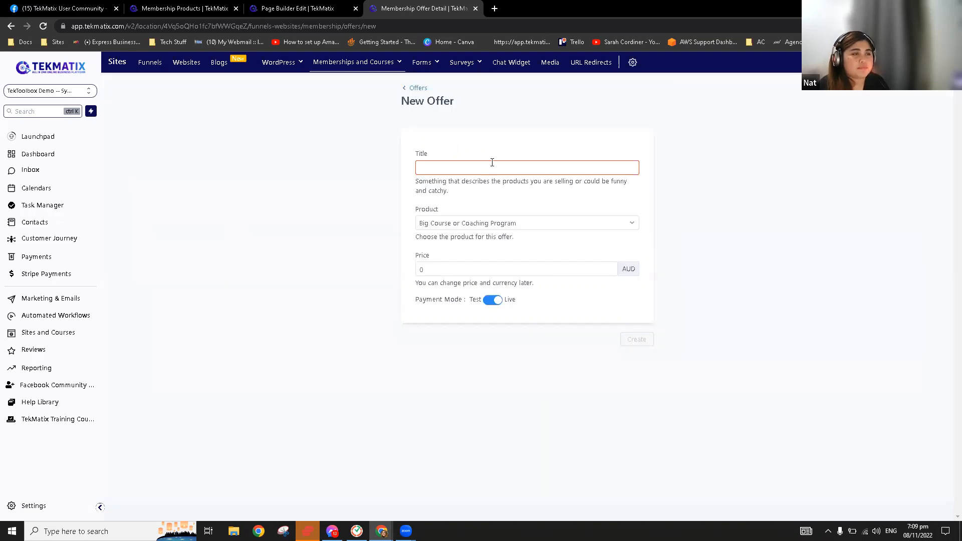
{"action": "left_click", "coordinate": [492, 162]}
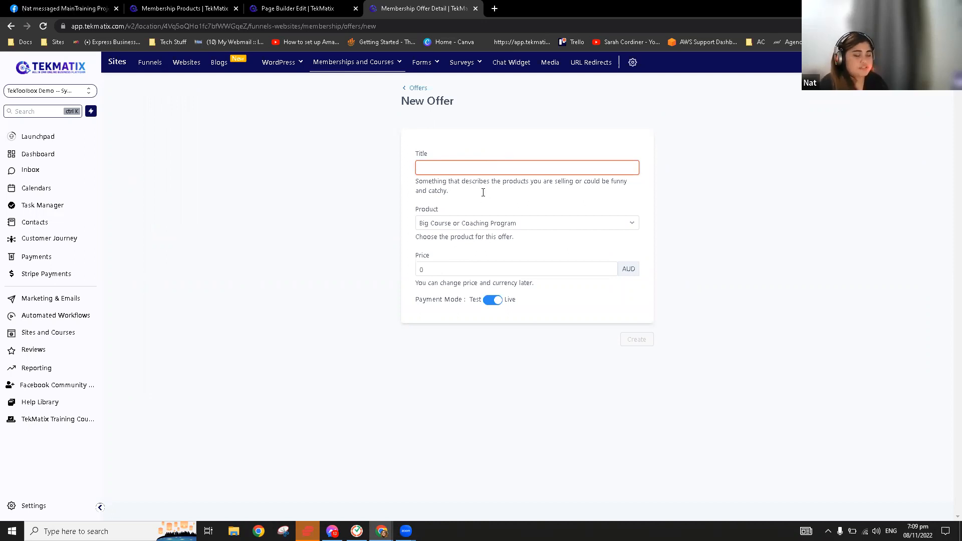
{"action": "type", "text": "Le"}
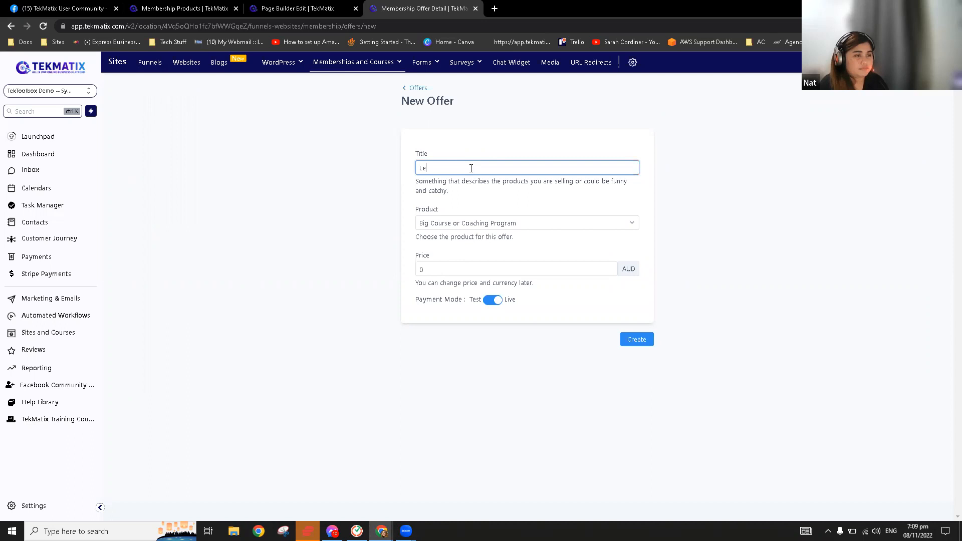
{"action": "type", "text": "ad Magnet"}
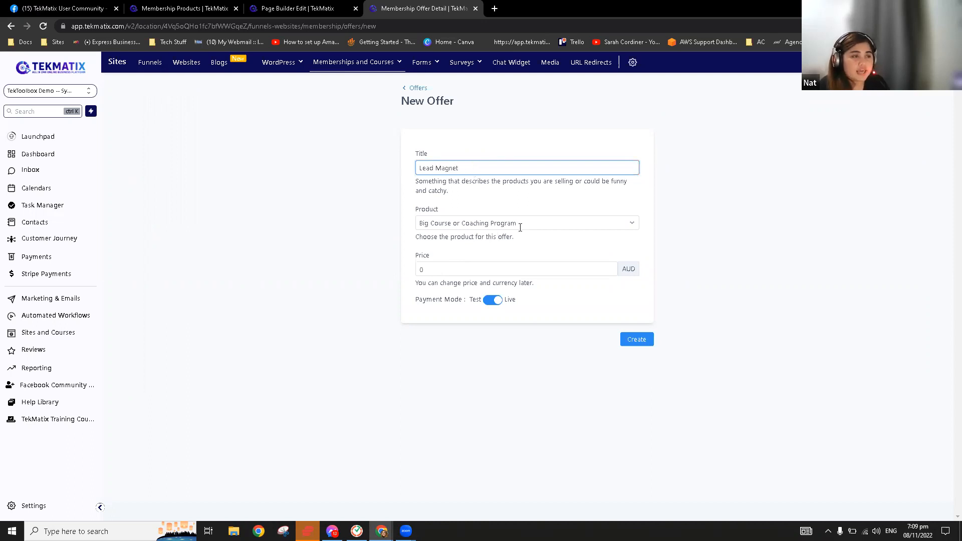
{"action": "left_click", "coordinate": [477, 228]}
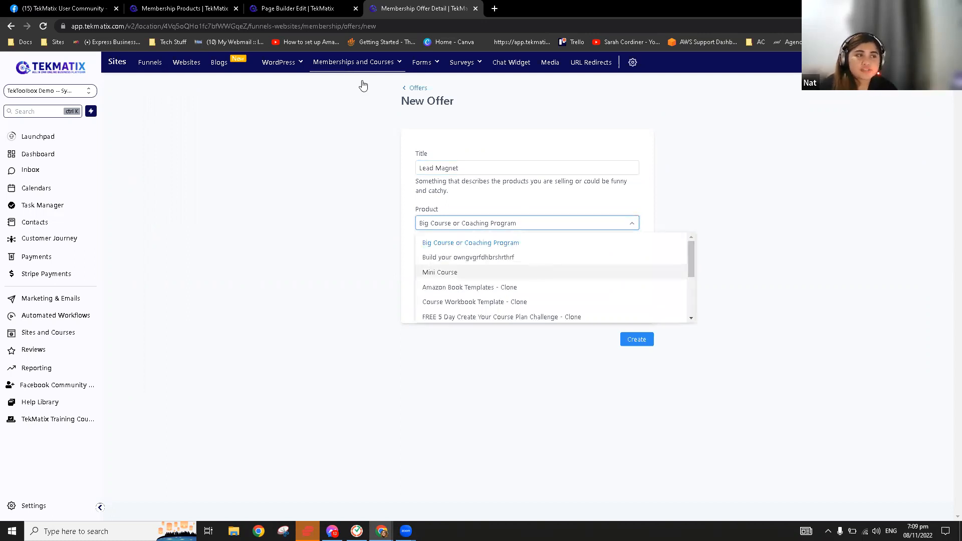
{"action": "mouse_move", "coordinate": [350, 68]}
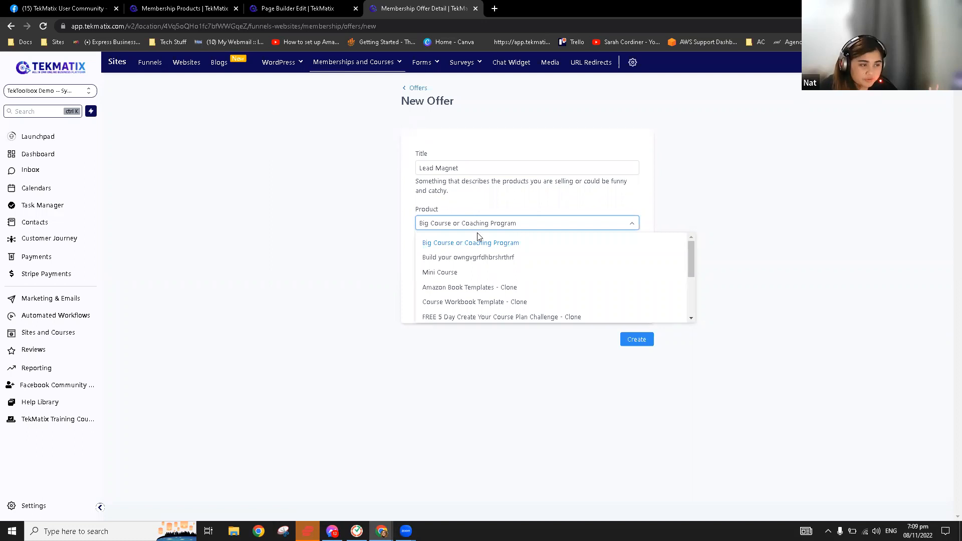
{"action": "scroll", "coordinate": [499, 308], "scroll_direction": "down", "scroll_amount": 1}
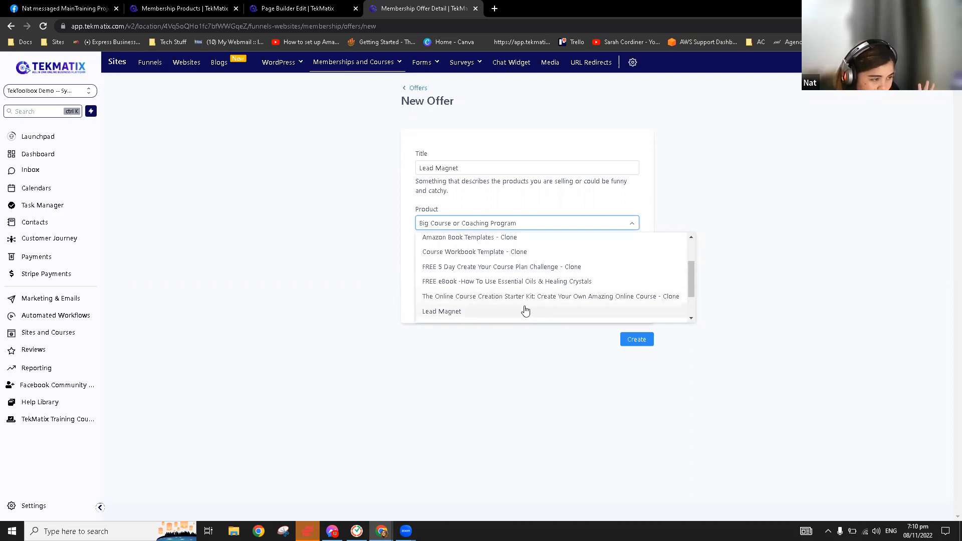
{"action": "scroll", "coordinate": [501, 318], "scroll_direction": "down", "scroll_amount": 1}
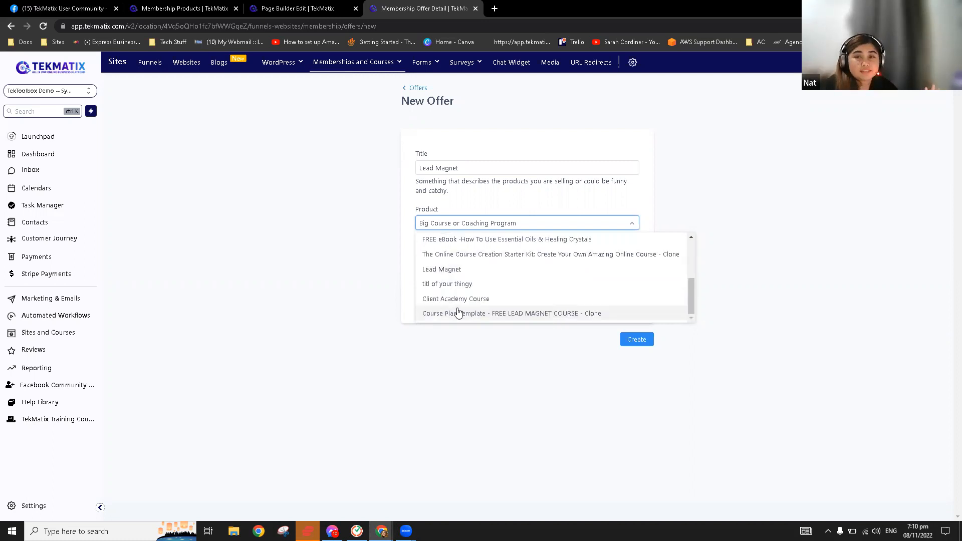
{"action": "left_click", "coordinate": [471, 315]}
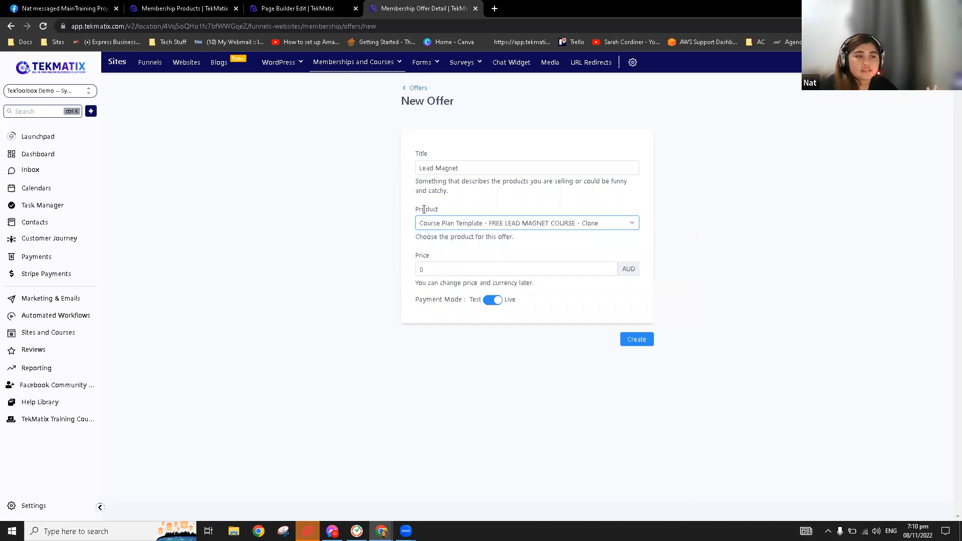
{"action": "left_click", "coordinate": [443, 208]}
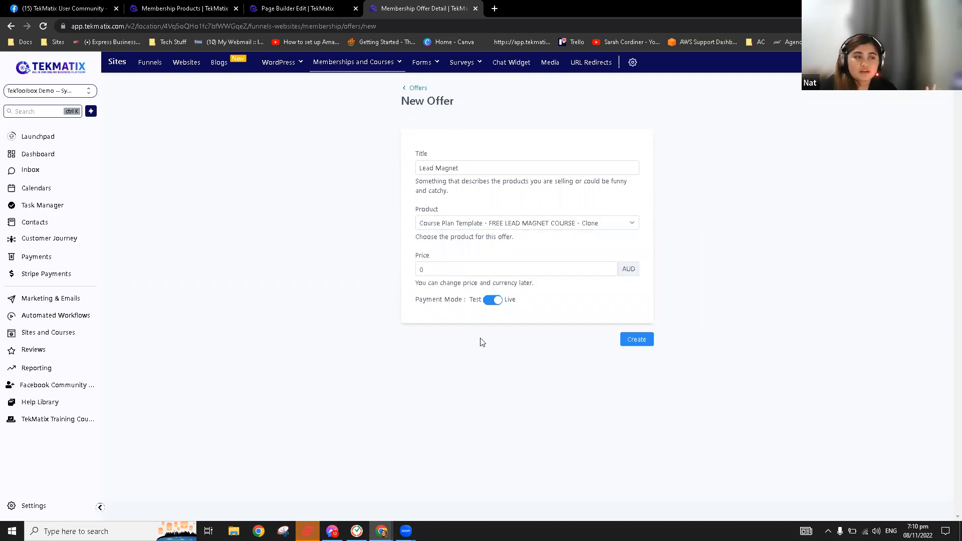
{"action": "left_click", "coordinate": [438, 275]}
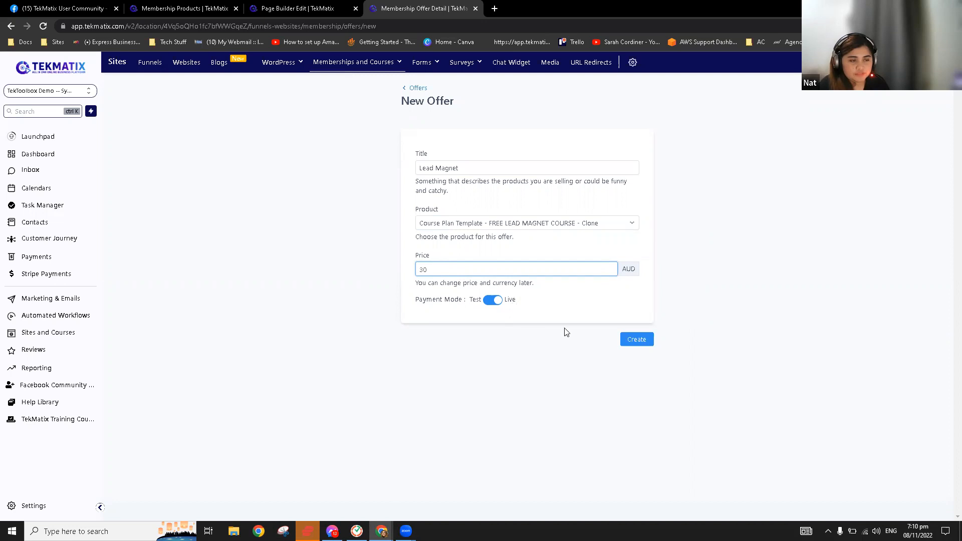
{"action": "left_click", "coordinate": [639, 342]}
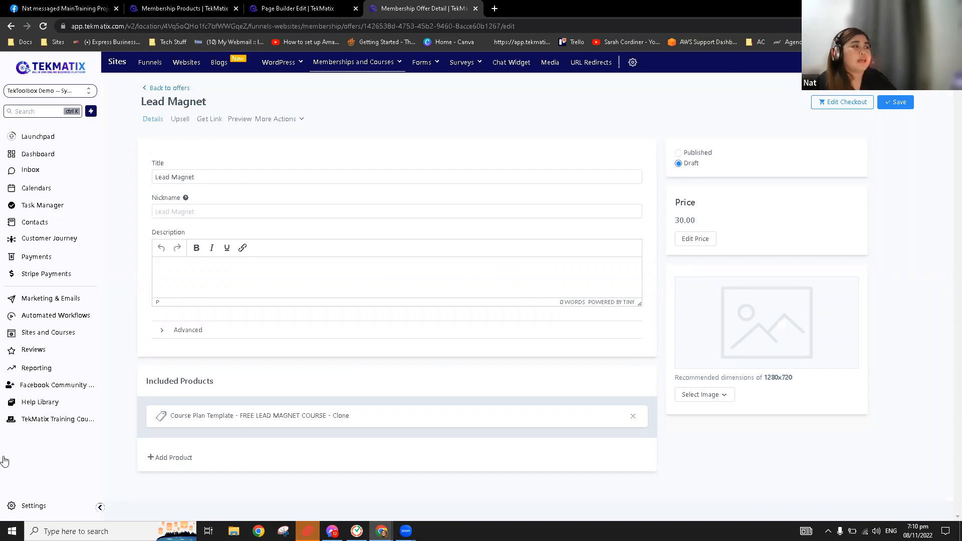
Upload the TekMatix logo as the Lead Magnet offer's image
{"action": "left_click", "coordinate": [310, 211]}
{"action": "left_click", "coordinate": [290, 281]}
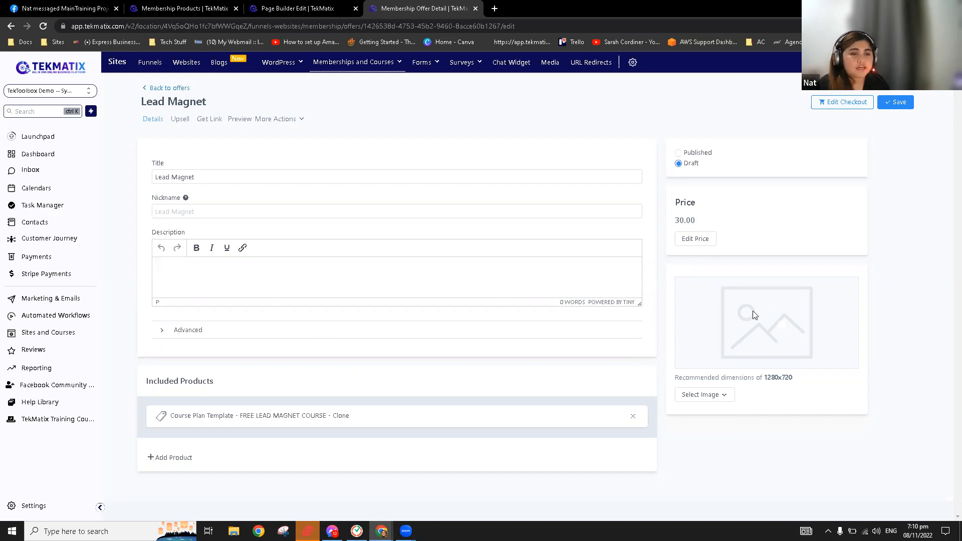
{"action": "left_click", "coordinate": [716, 395]}
{"action": "left_click", "coordinate": [750, 432]}
{"action": "left_click", "coordinate": [715, 395]}
{"action": "left_click", "coordinate": [718, 414]}
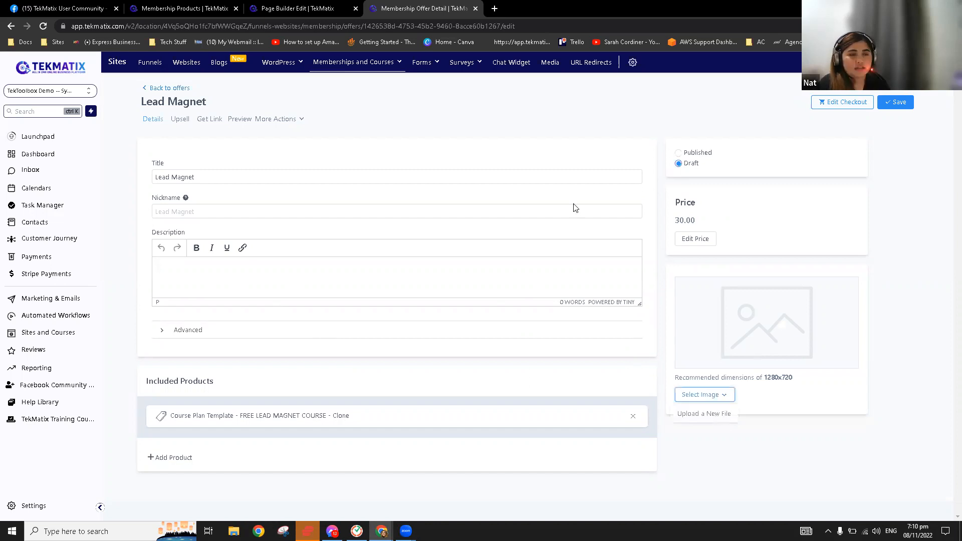
{"action": "left_click", "coordinate": [530, 166]}
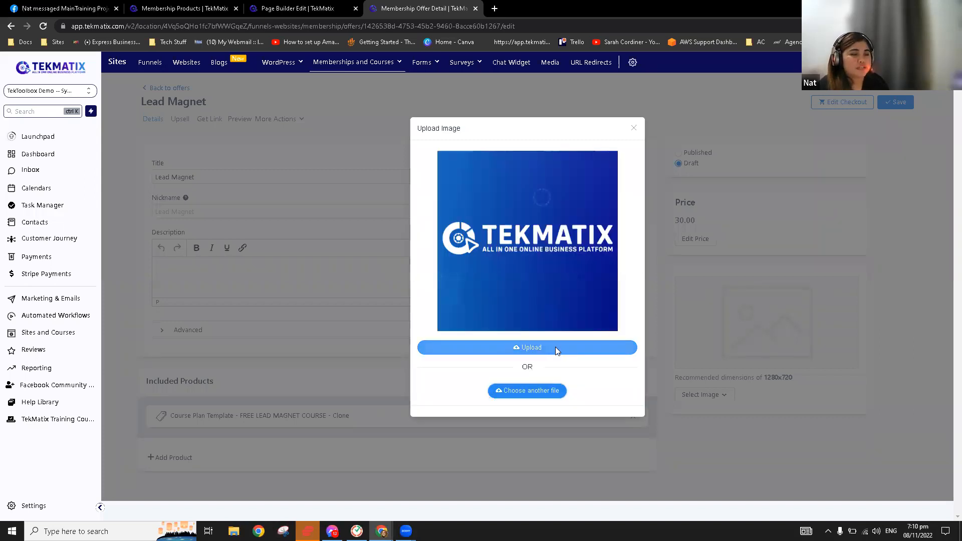
{"action": "left_click", "coordinate": [555, 349]}
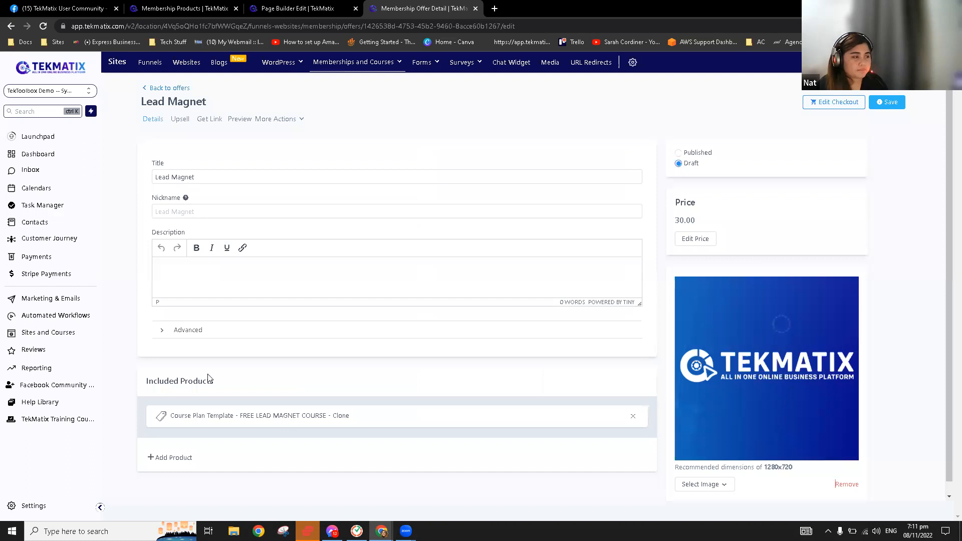
{"action": "scroll", "coordinate": [210, 379], "scroll_direction": "down", "scroll_amount": 1}
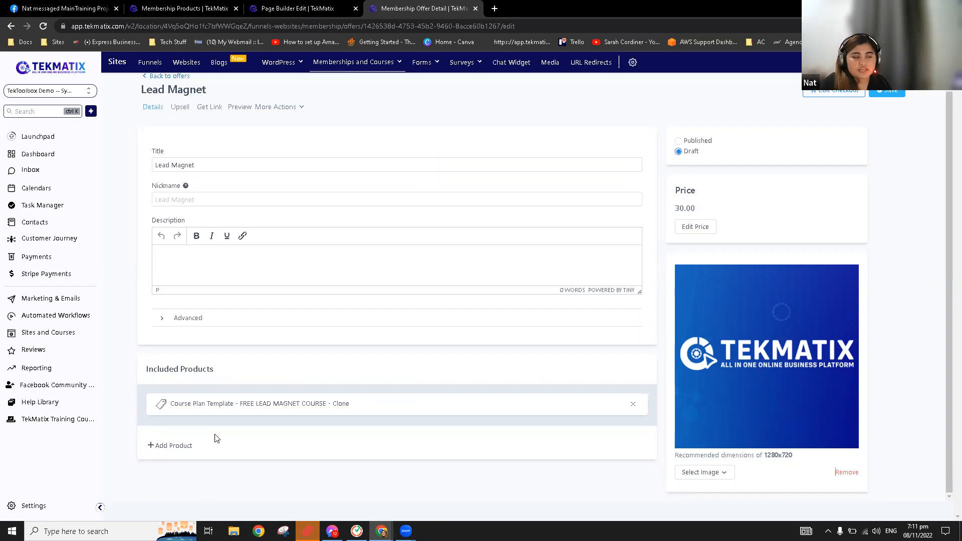
Set the Lead Magnet offer to Published, save it, and return to Products
{"action": "left_click", "coordinate": [177, 446]}
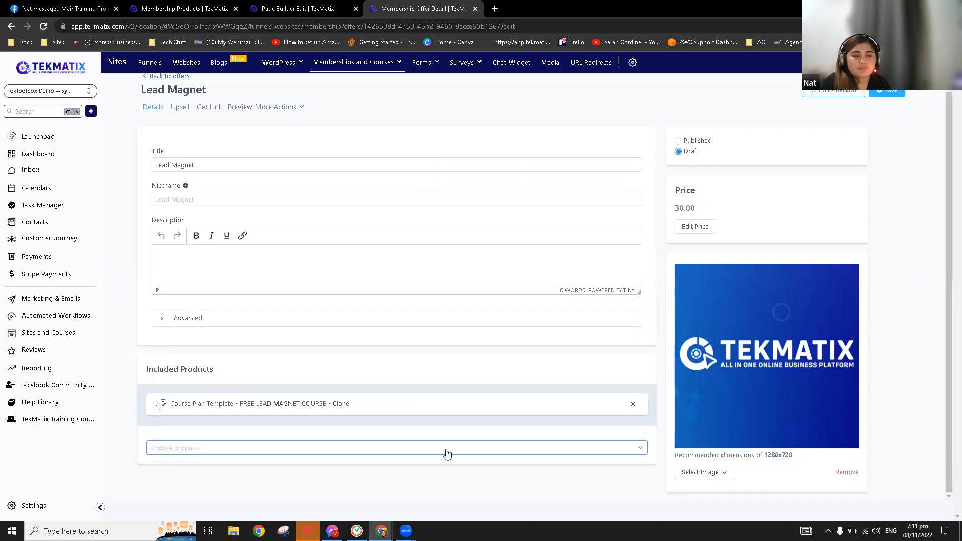
{"action": "left_click", "coordinate": [574, 445]}
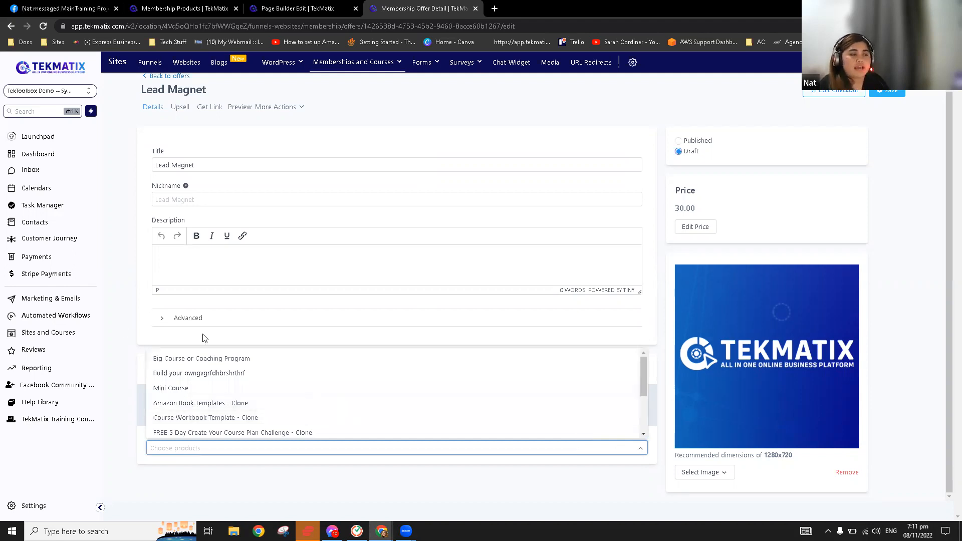
{"action": "left_click", "coordinate": [445, 357]}
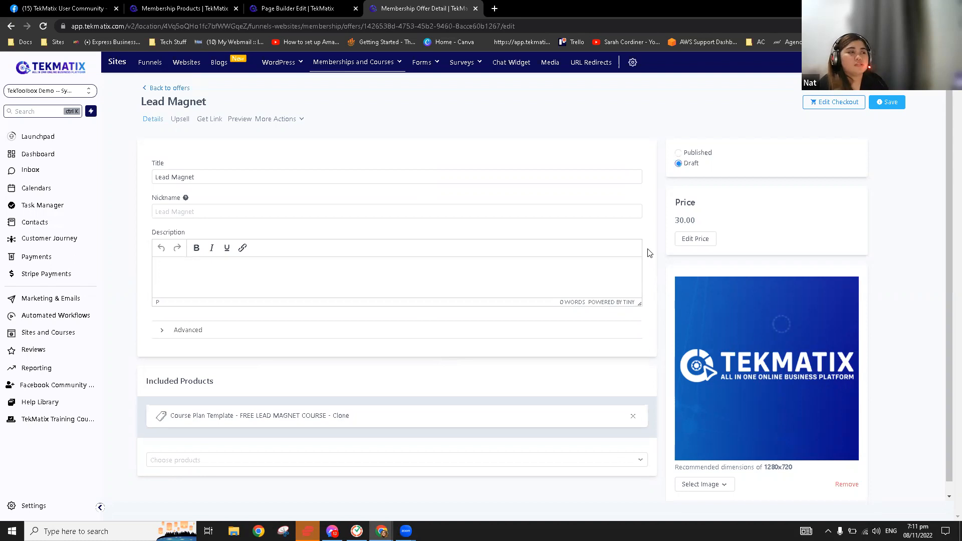
{"action": "left_click", "coordinate": [679, 153]}
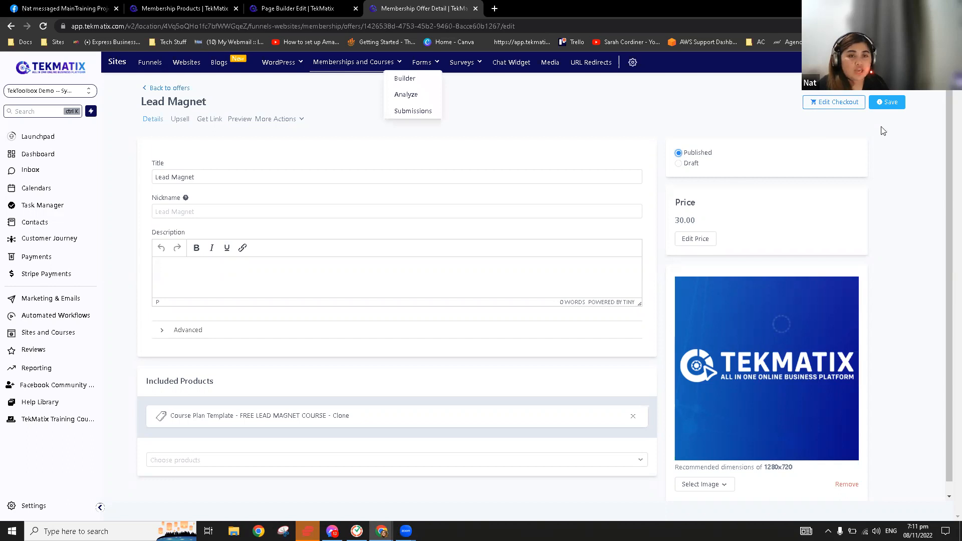
{"action": "left_click", "coordinate": [885, 106]}
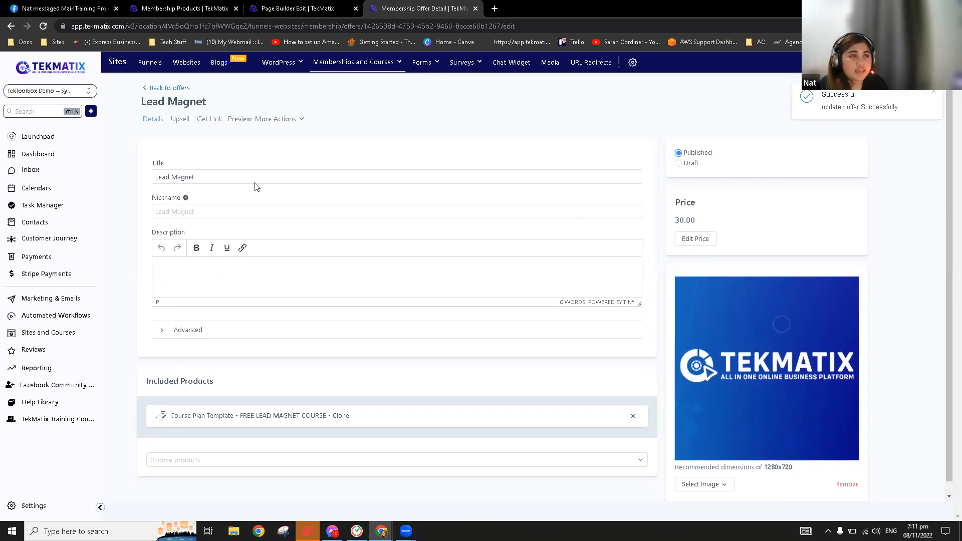
{"action": "mouse_move", "coordinate": [354, 64]}
{"action": "left_click", "coordinate": [384, 97]}
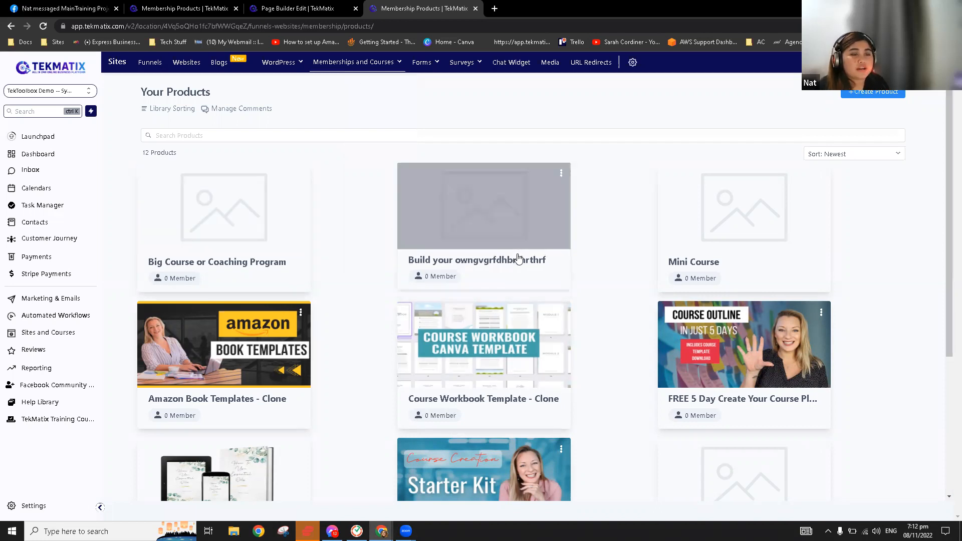
Open the Course Plan Template clone's Offers tab and edit its 30.00 Lead Magnet offer
{"action": "scroll", "coordinate": [519, 257], "scroll_direction": "down", "scroll_amount": 1}
{"action": "scroll", "coordinate": [519, 258], "scroll_direction": "down", "scroll_amount": 3}
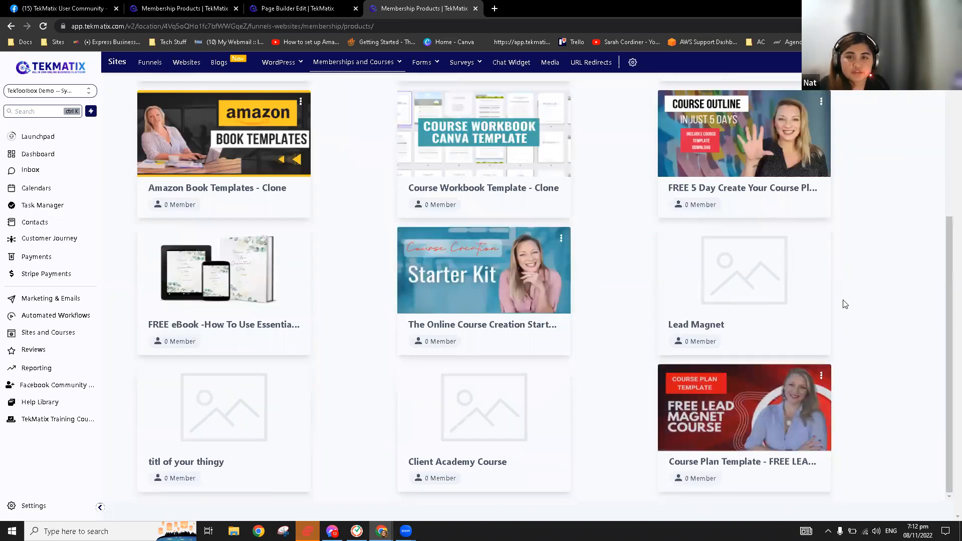
{"action": "left_click", "coordinate": [770, 399]}
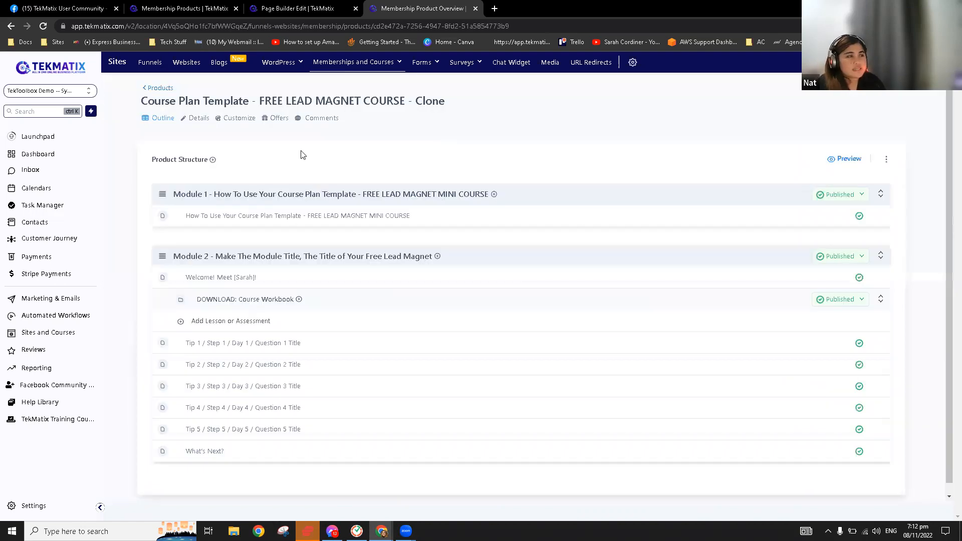
{"action": "left_click", "coordinate": [274, 121]}
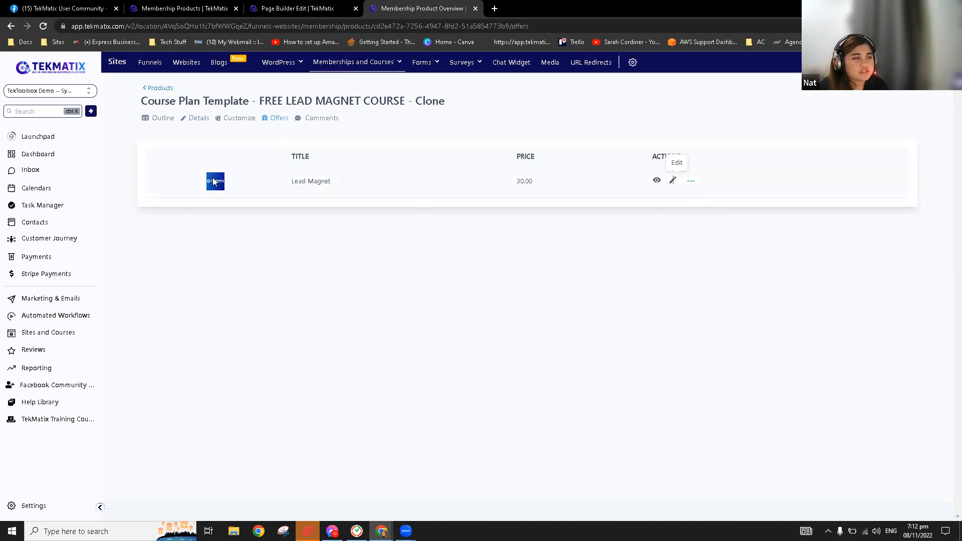
{"action": "left_click", "coordinate": [672, 179]}
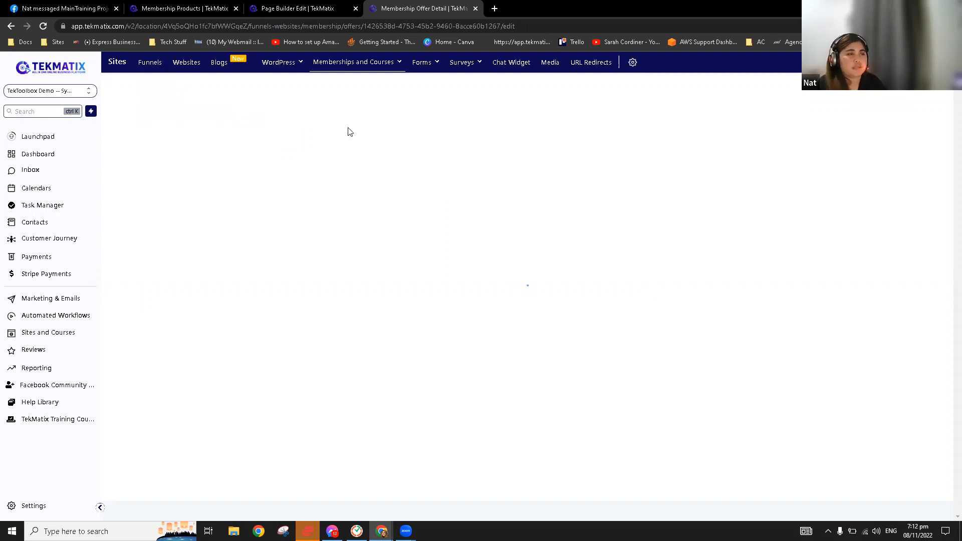
Copy the Lead Magnet offer link and load its AU$30.00 checkout page in a new tab
{"action": "left_click", "coordinate": [383, 63]}
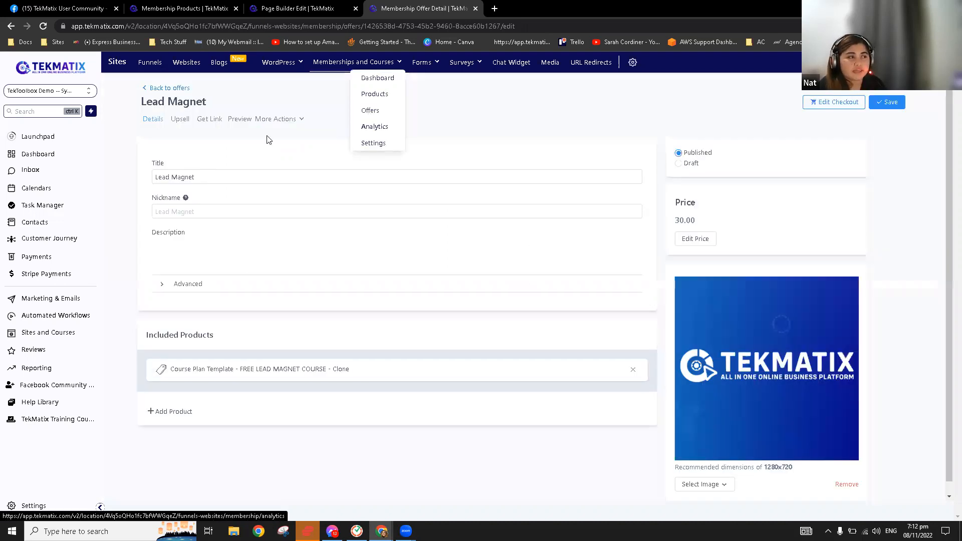
{"action": "left_click", "coordinate": [209, 119]}
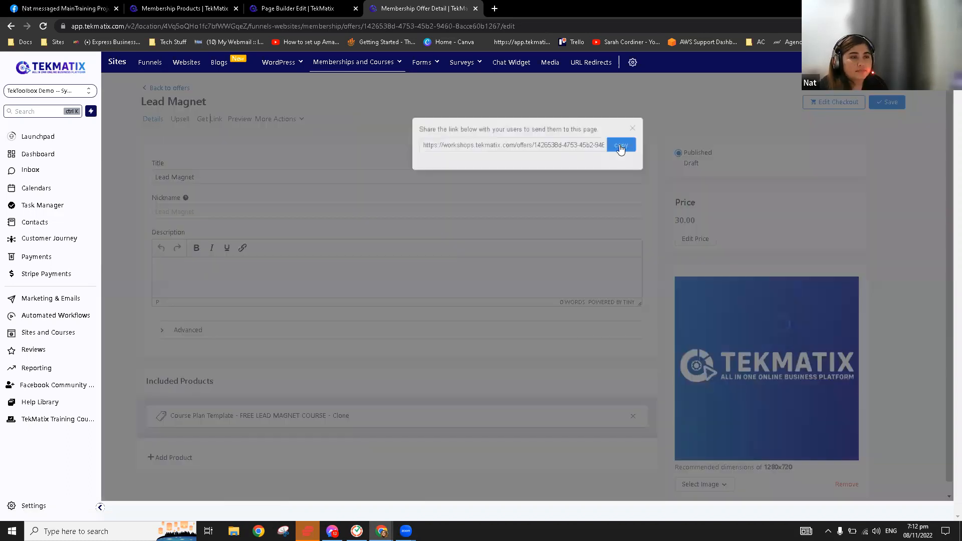
{"action": "left_click", "coordinate": [495, 9]}
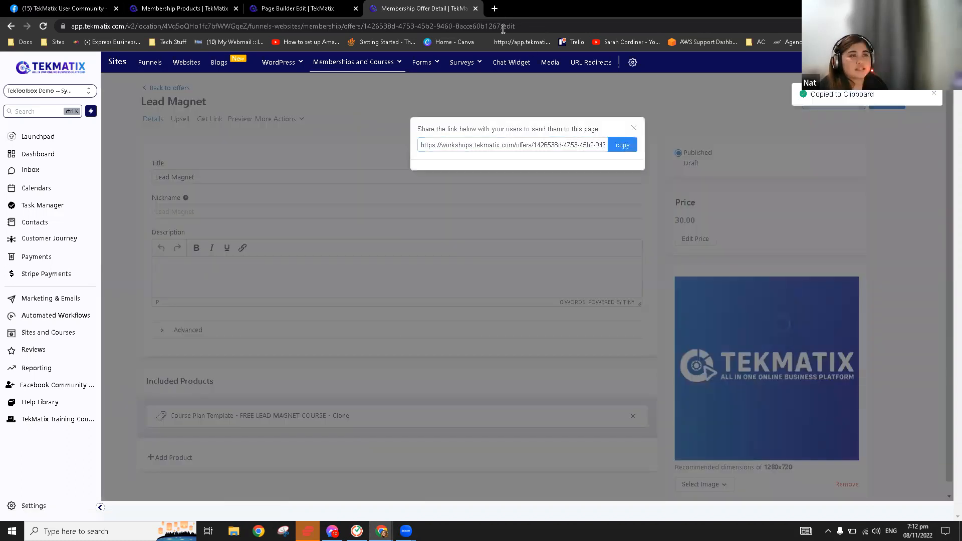
{"action": "key", "text": "ctrl+v"}
{"action": "key", "text": "Return"}
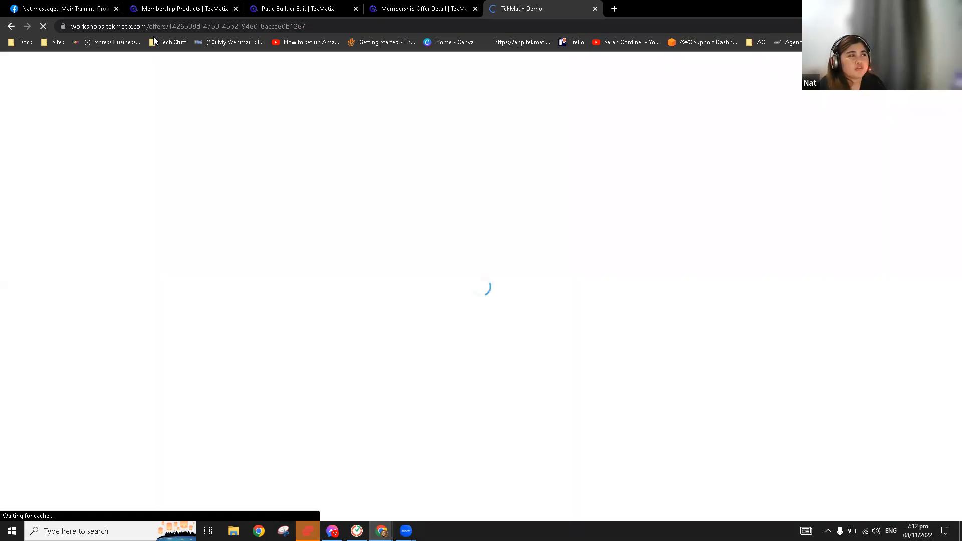
{"action": "left_click", "coordinate": [161, 26]}
{"action": "left_click_drag", "start_coordinate": [170, 26], "coordinate": [96, 27]}
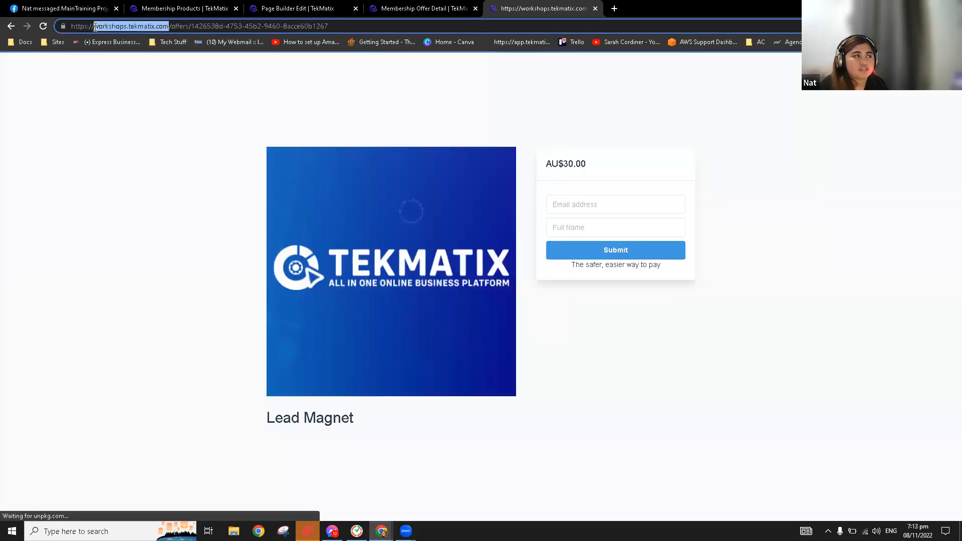
{"action": "left_click", "coordinate": [170, 27]}
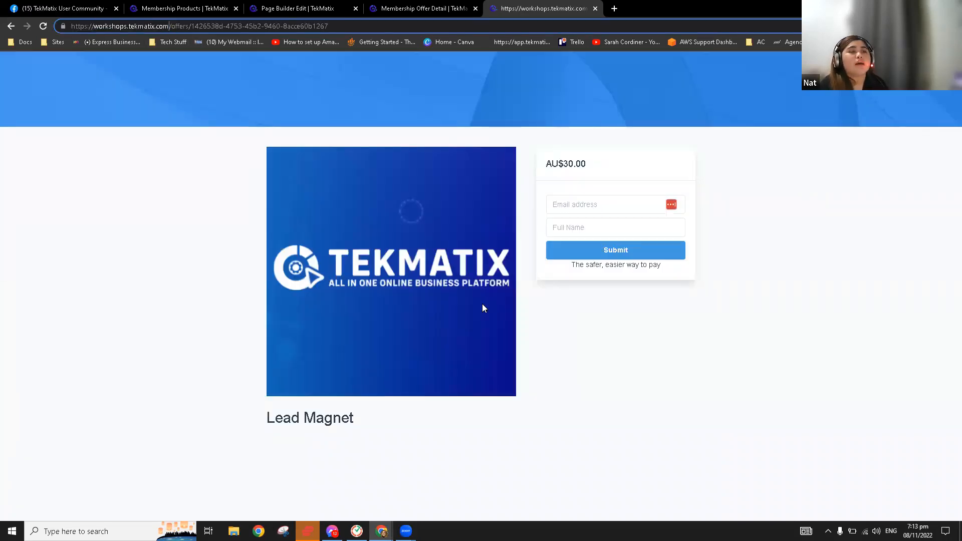
{"action": "left_click", "coordinate": [605, 332]}
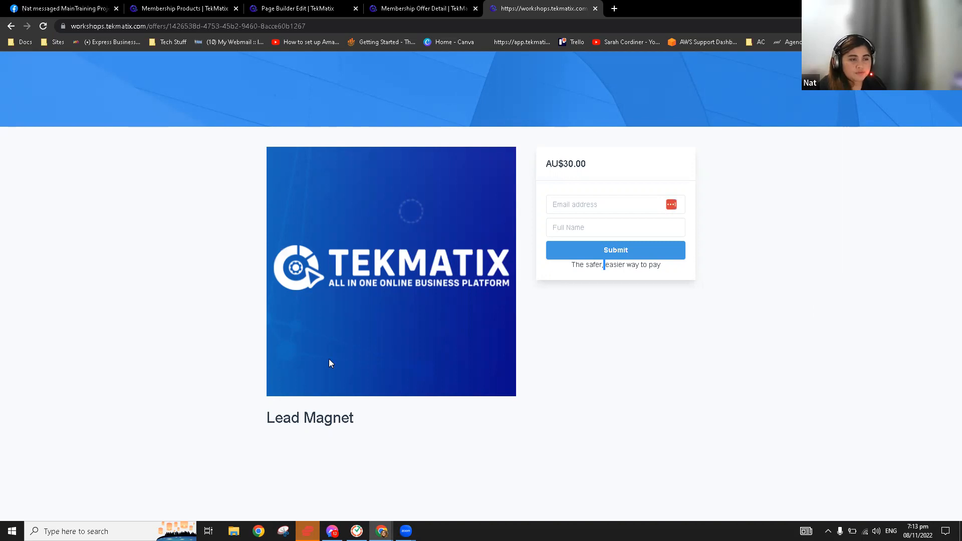
{"action": "left_click", "coordinate": [424, 8]}
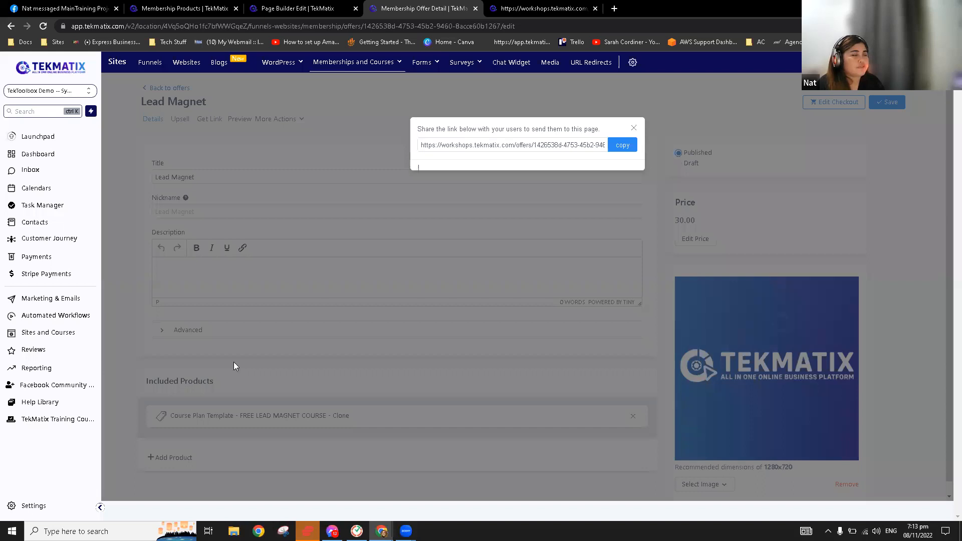
Close the link dialog, look over the two 50% coupons, then go to Sites Funnels
{"action": "left_click", "coordinate": [233, 361]}
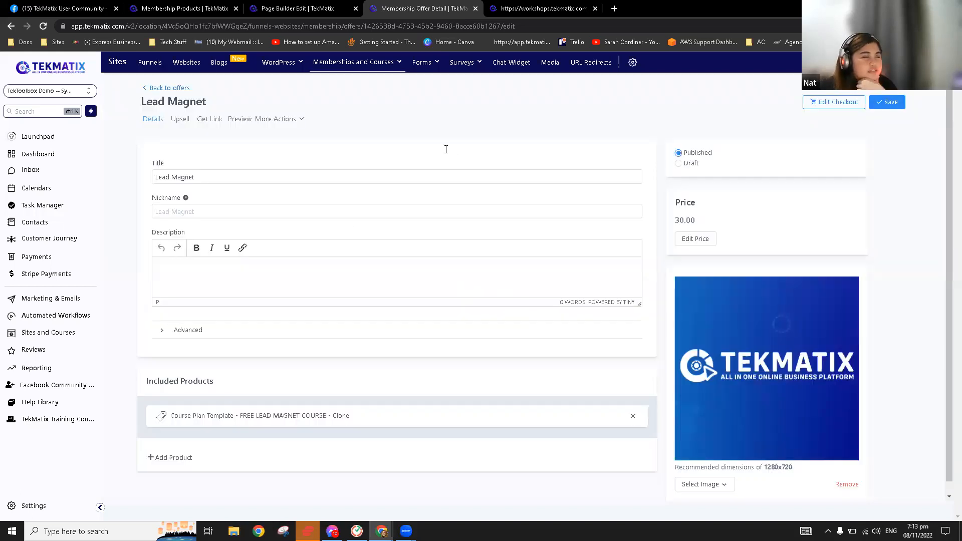
{"action": "left_click", "coordinate": [59, 260]}
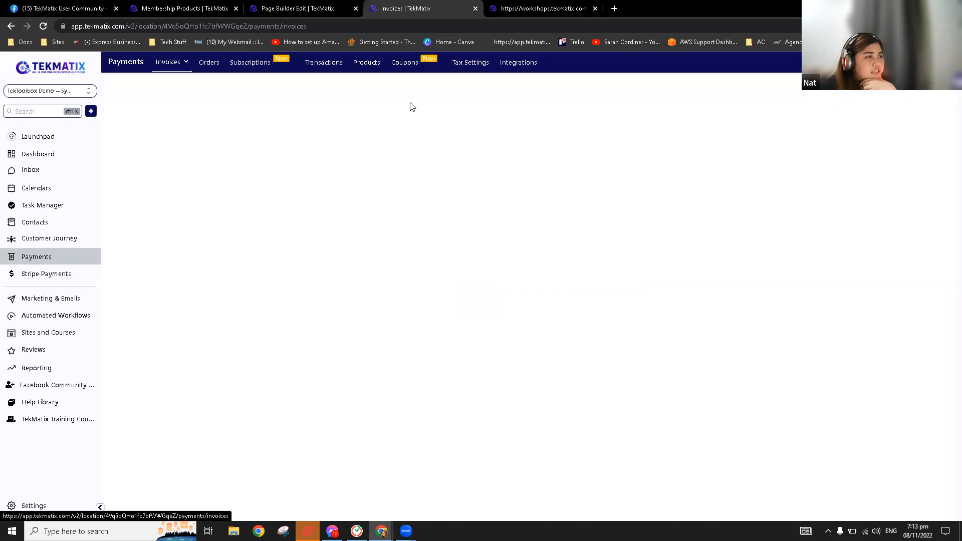
{"action": "left_click", "coordinate": [417, 64]}
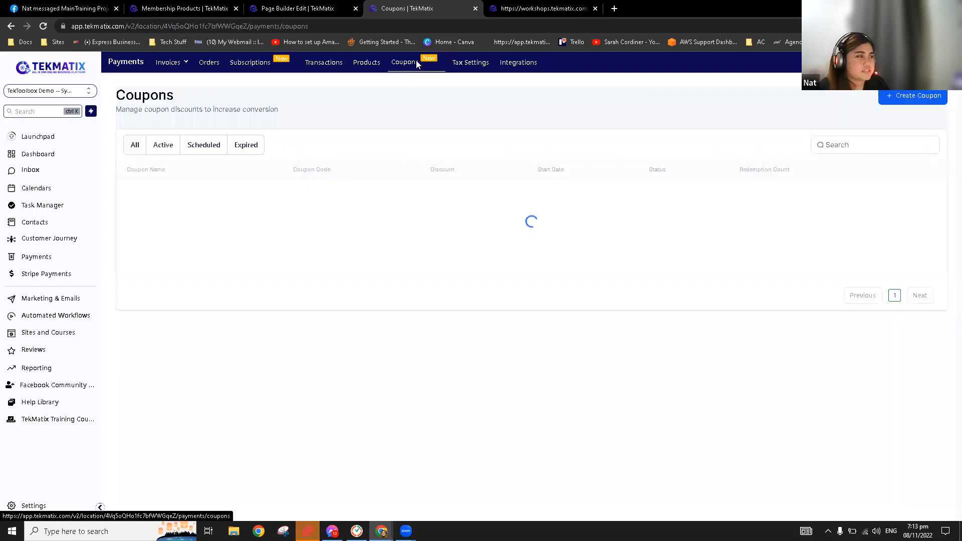
{"action": "left_click", "coordinate": [918, 96]}
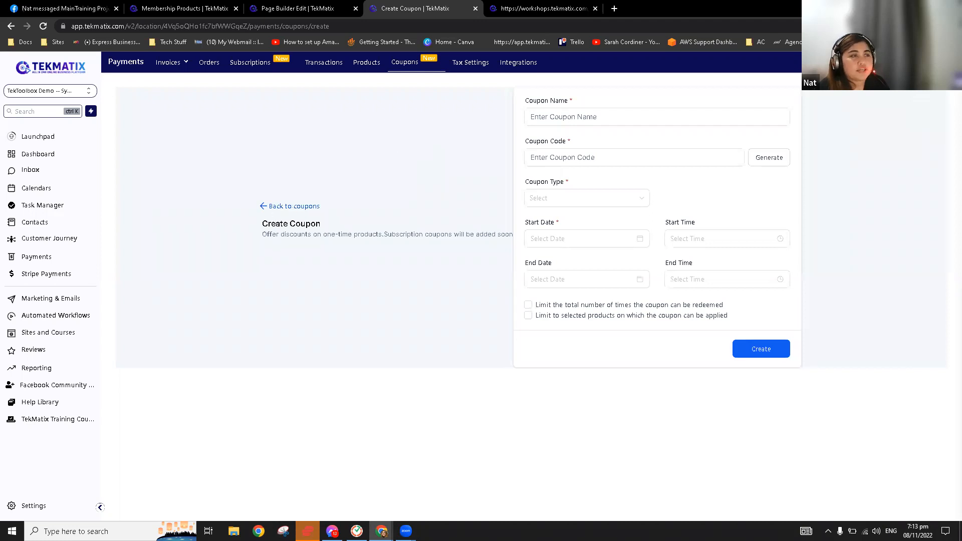
{"action": "left_click", "coordinate": [290, 206]}
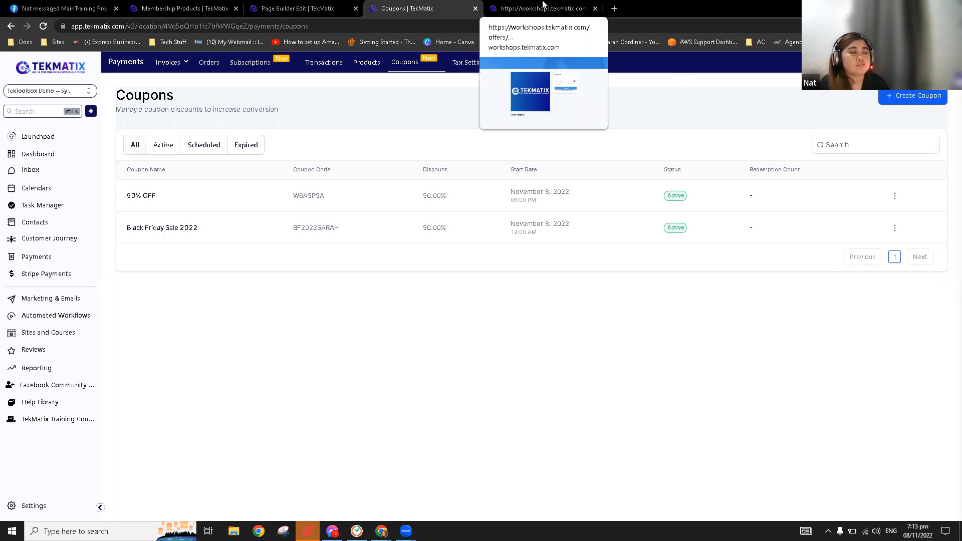
{"action": "left_click", "coordinate": [75, 332]}
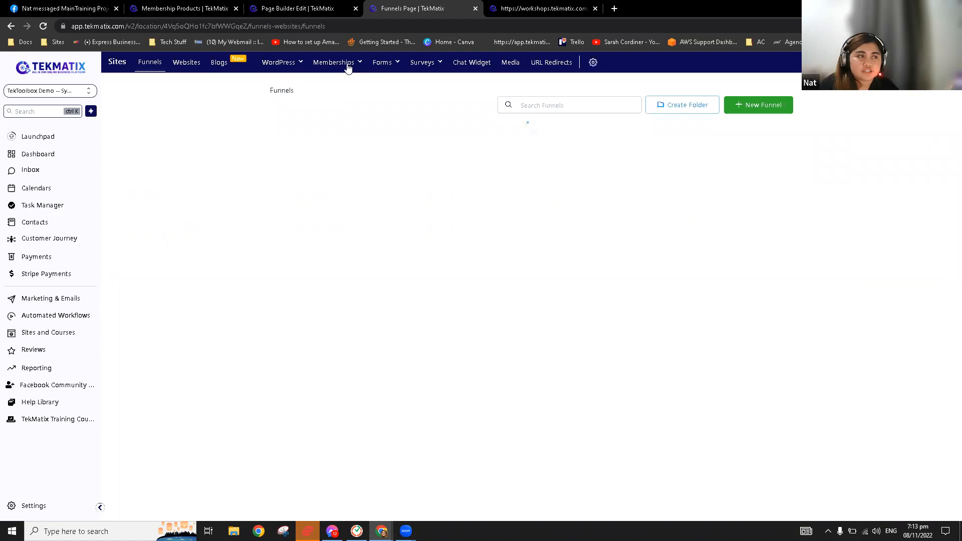
{"action": "mouse_move", "coordinate": [356, 65]}
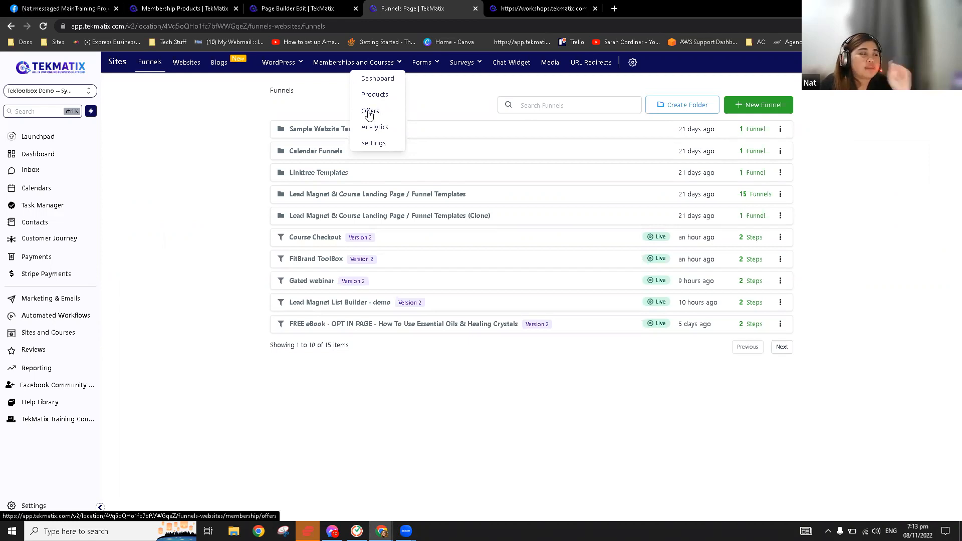
{"action": "left_click", "coordinate": [62, 258]}
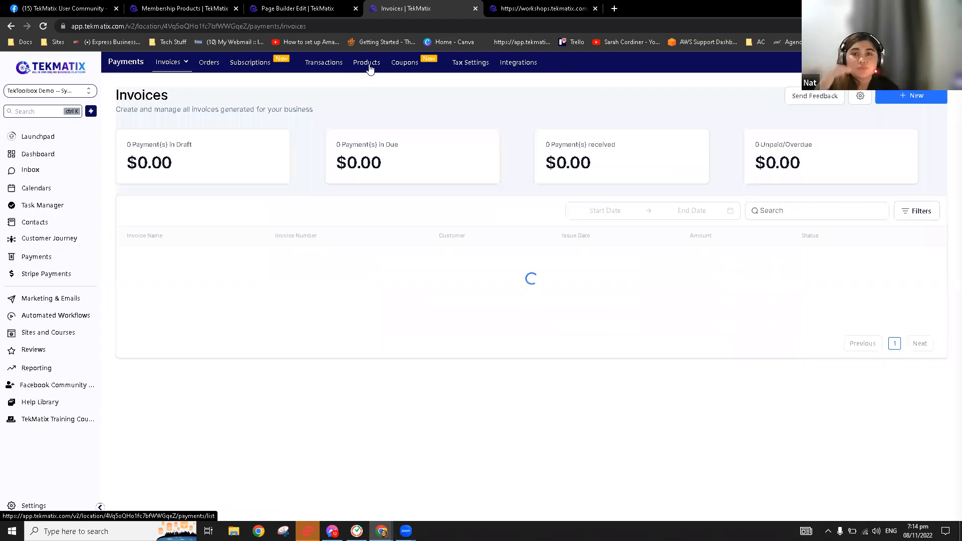
{"action": "left_click", "coordinate": [369, 68]}
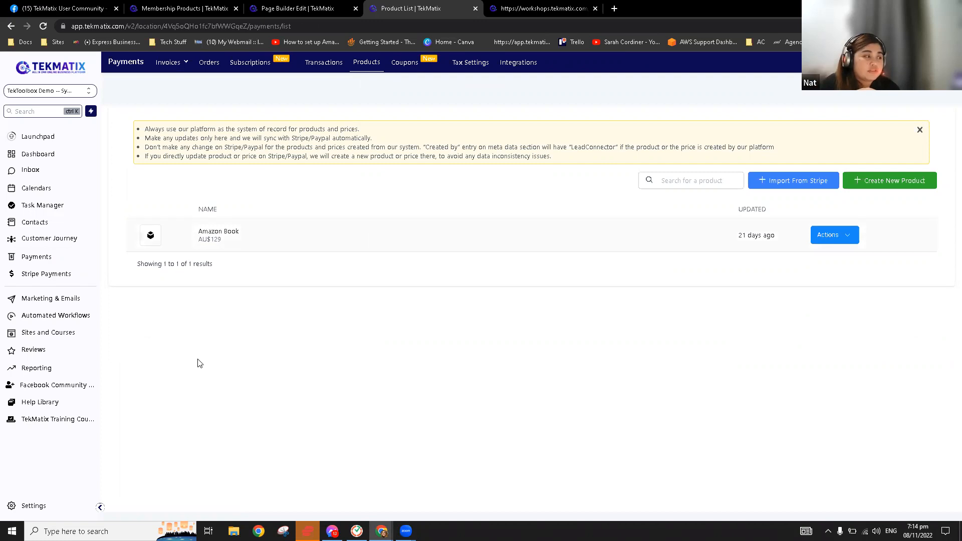
{"action": "left_click", "coordinate": [56, 339]}
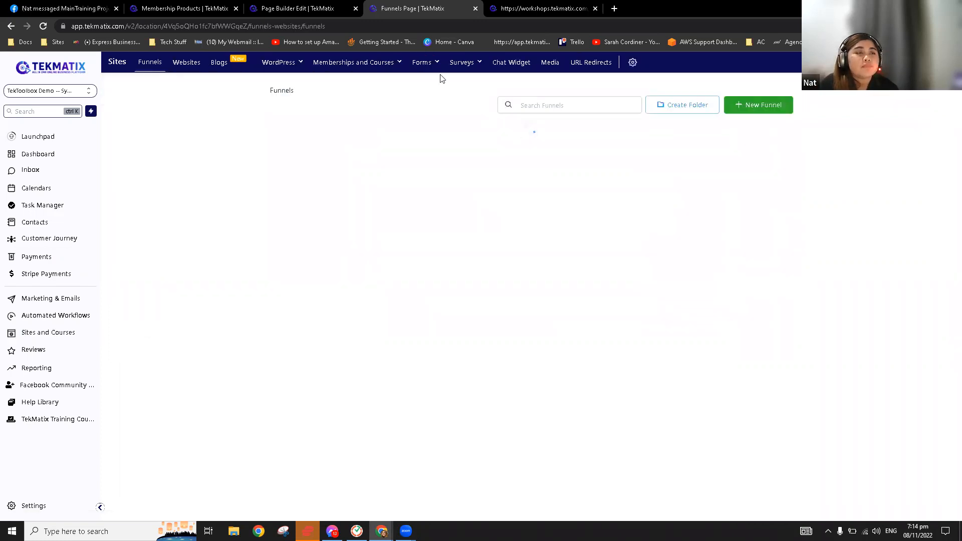
{"action": "left_click", "coordinate": [44, 258]}
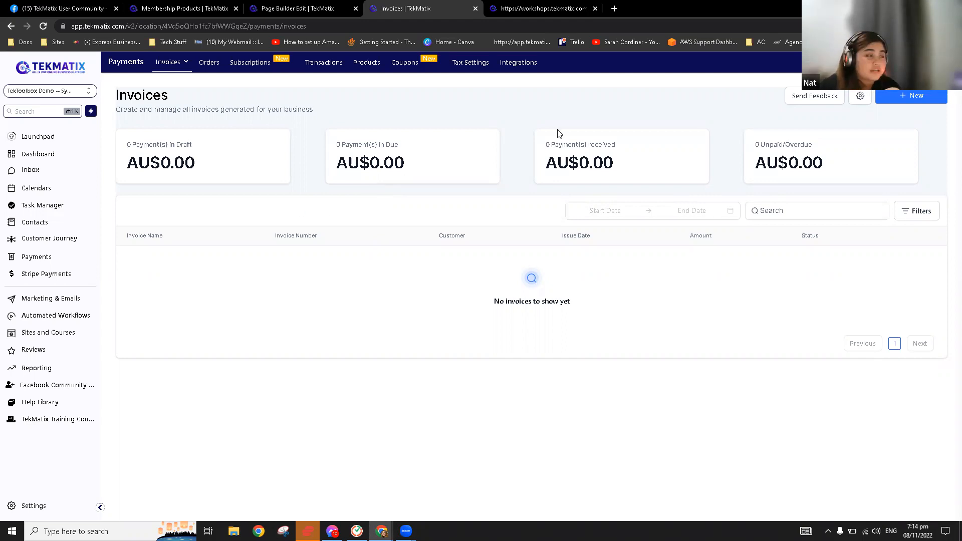
{"action": "left_click", "coordinate": [367, 64]}
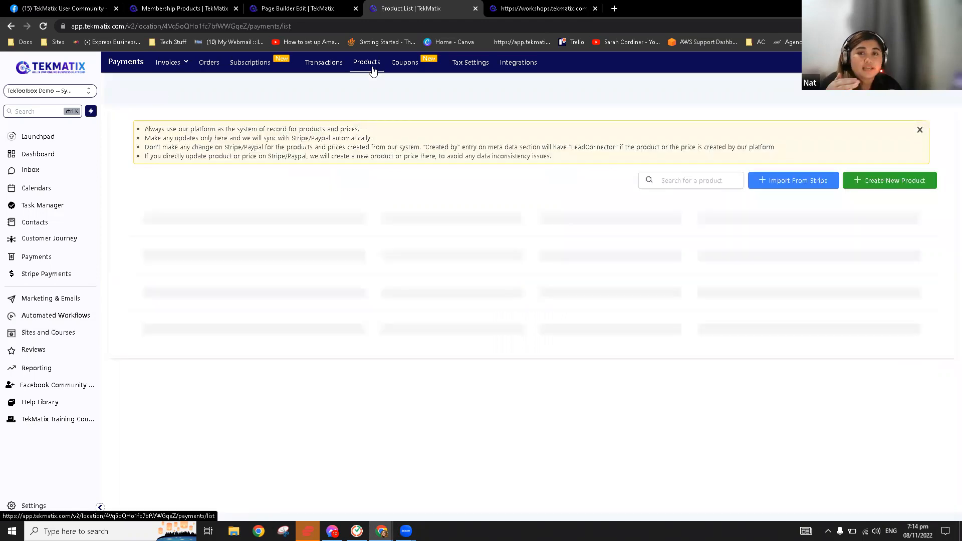
Start a new product named 'Lead Magnet' with an uploaded image and type Digital goods
{"action": "left_click", "coordinate": [881, 185]}
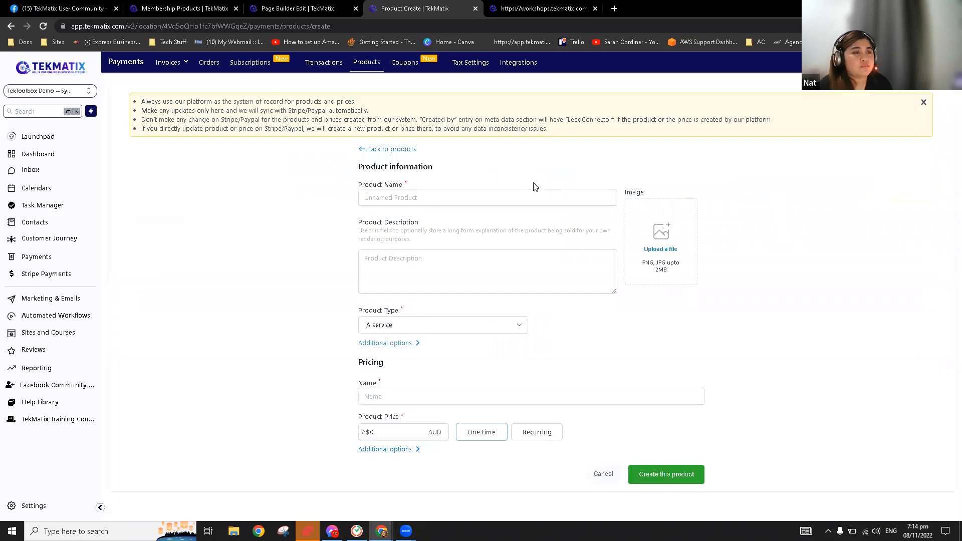
{"action": "type", "text": "Lead Magnet"}
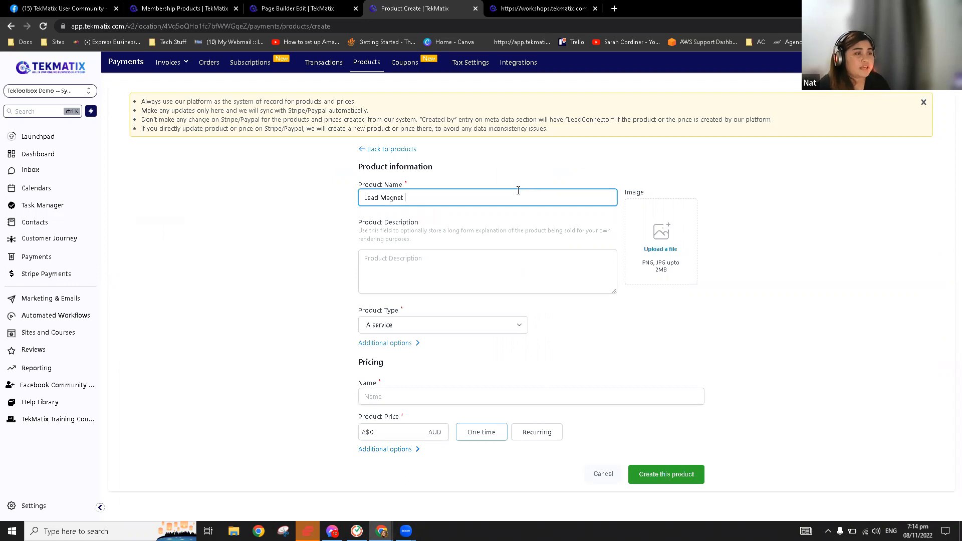
{"action": "left_click", "coordinate": [660, 251]}
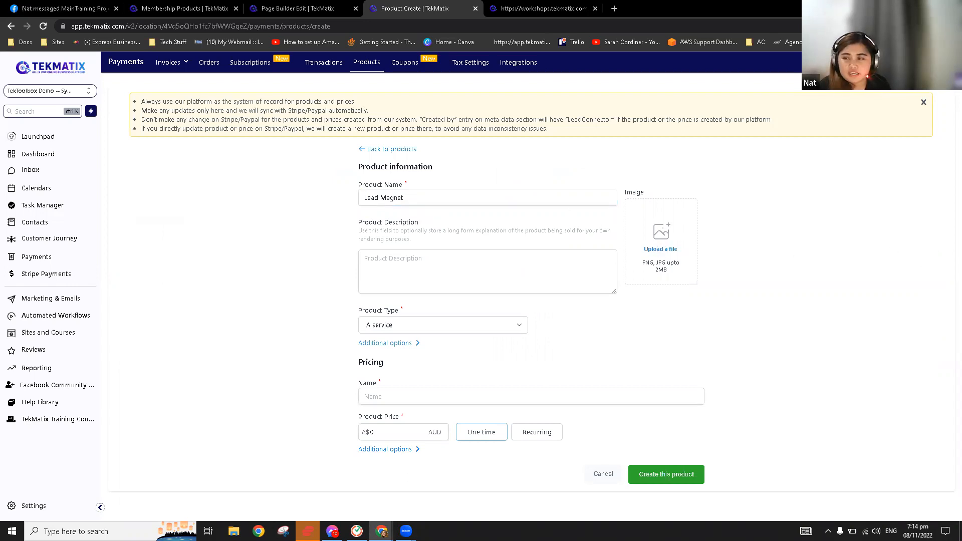
{"action": "left_click", "coordinate": [656, 249]}
{"action": "left_click", "coordinate": [509, 253]}
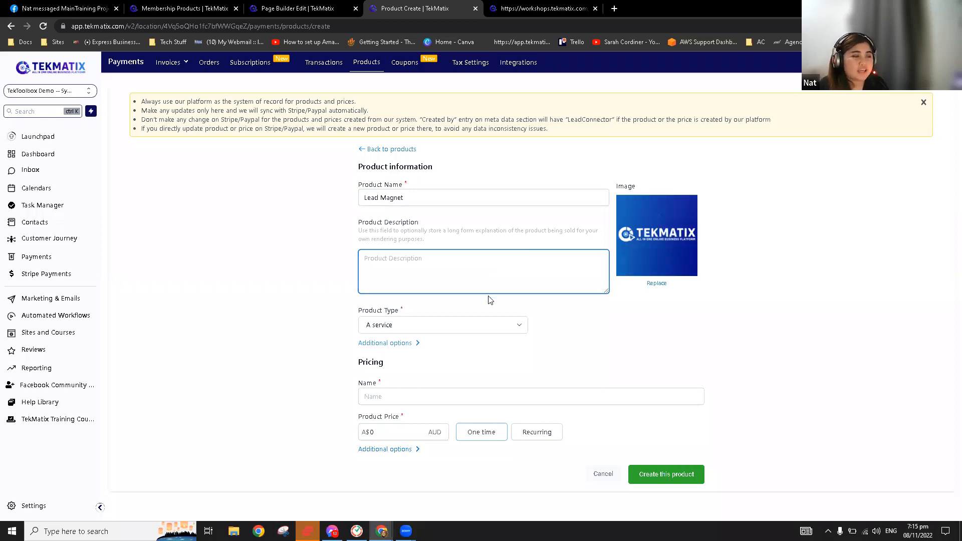
{"action": "left_click", "coordinate": [431, 328]}
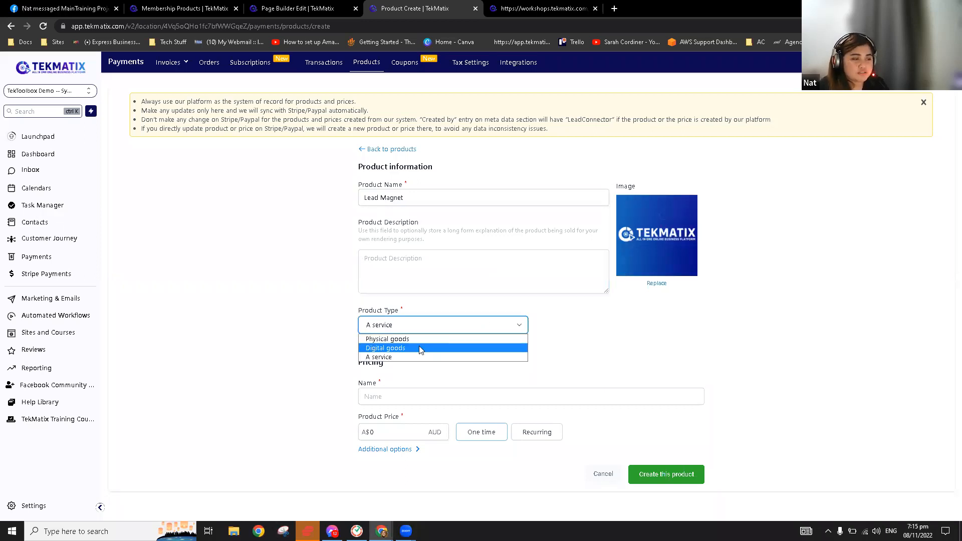
{"action": "left_click", "coordinate": [419, 348]}
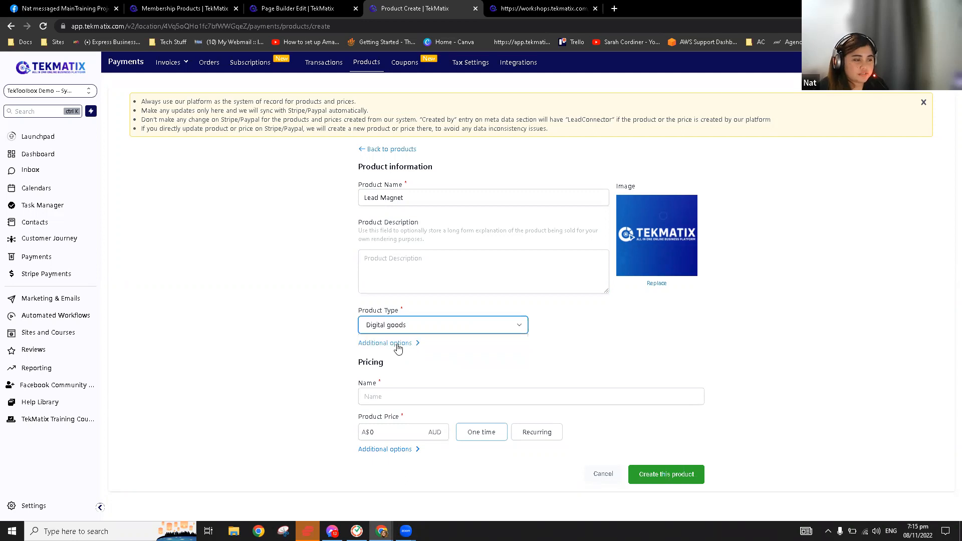
{"action": "left_click", "coordinate": [388, 343]}
{"action": "scroll", "coordinate": [423, 382], "scroll_direction": "down", "scroll_amount": 1}
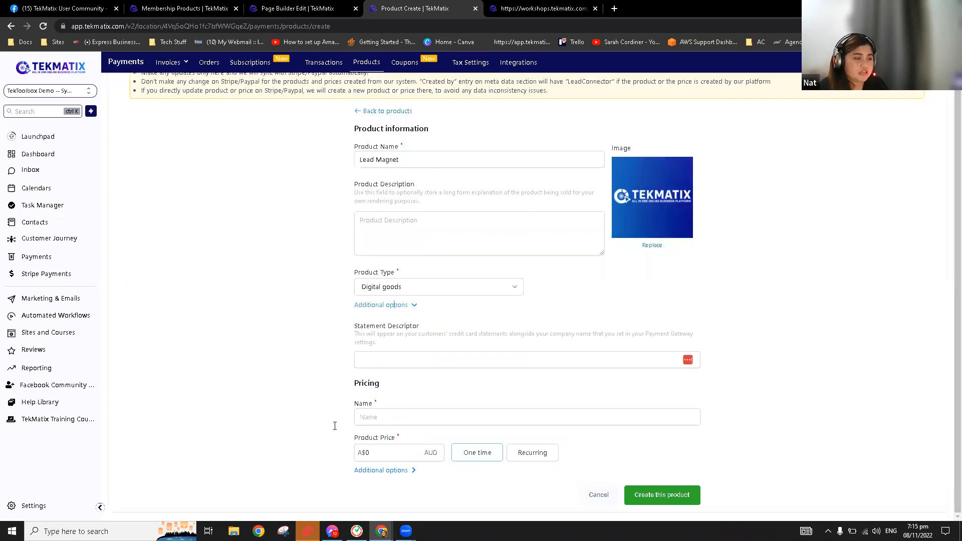
Name the product's price 'Lead Magnet' with an amount of A$10
{"action": "left_click", "coordinate": [383, 421]}
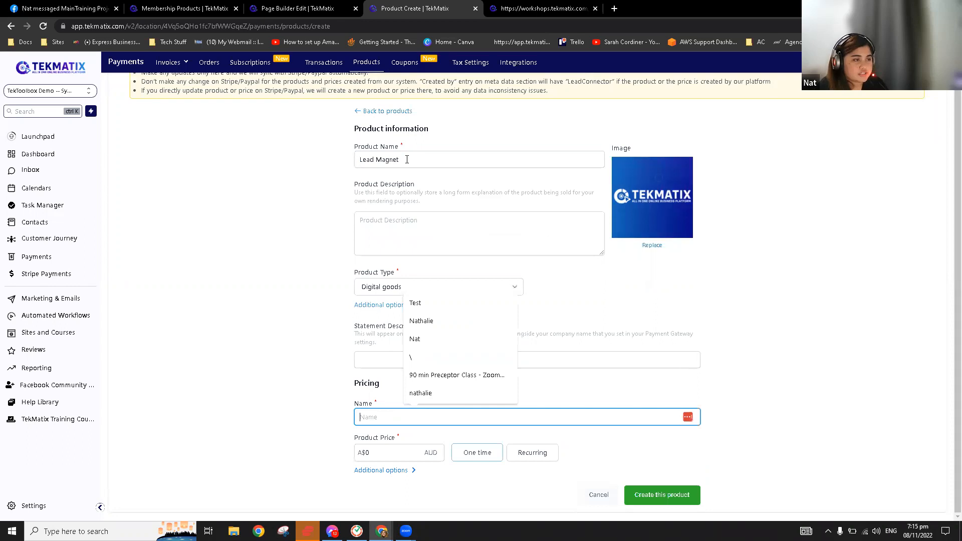
{"action": "triple_click", "coordinate": [406, 160]}
{"action": "key", "text": "ctrl+c"}
{"action": "left_click", "coordinate": [417, 410]}
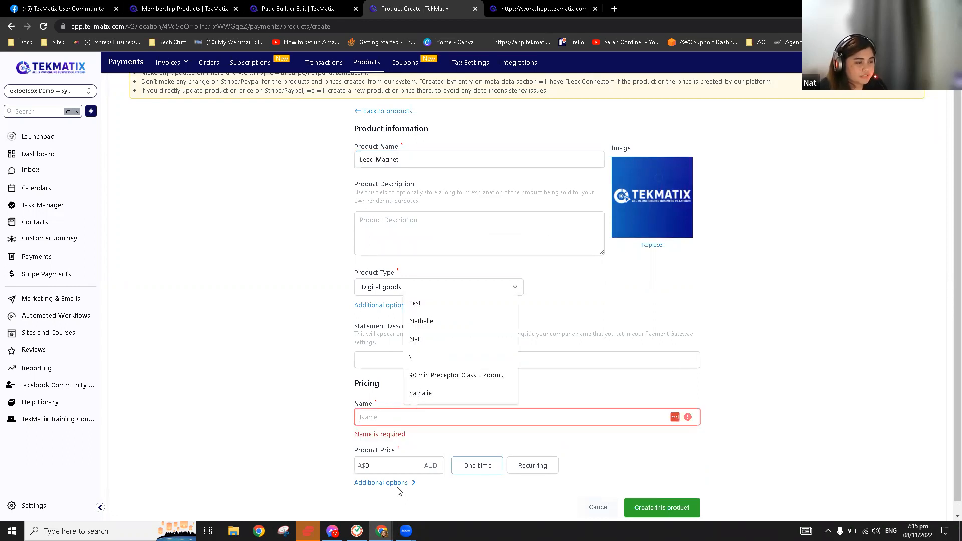
{"action": "key", "text": "ctrl+v"}
{"action": "left_click", "coordinate": [412, 467]}
{"action": "left_click", "coordinate": [395, 453]}
{"action": "type", "text": "10"}
{"action": "scroll", "coordinate": [461, 409], "scroll_direction": "down", "scroll_amount": 2}
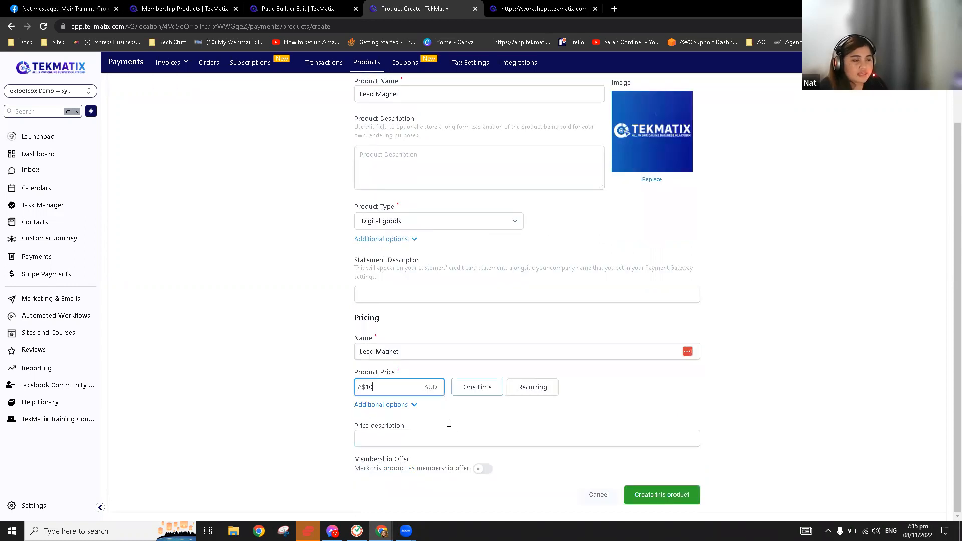
{"action": "left_click", "coordinate": [394, 404]}
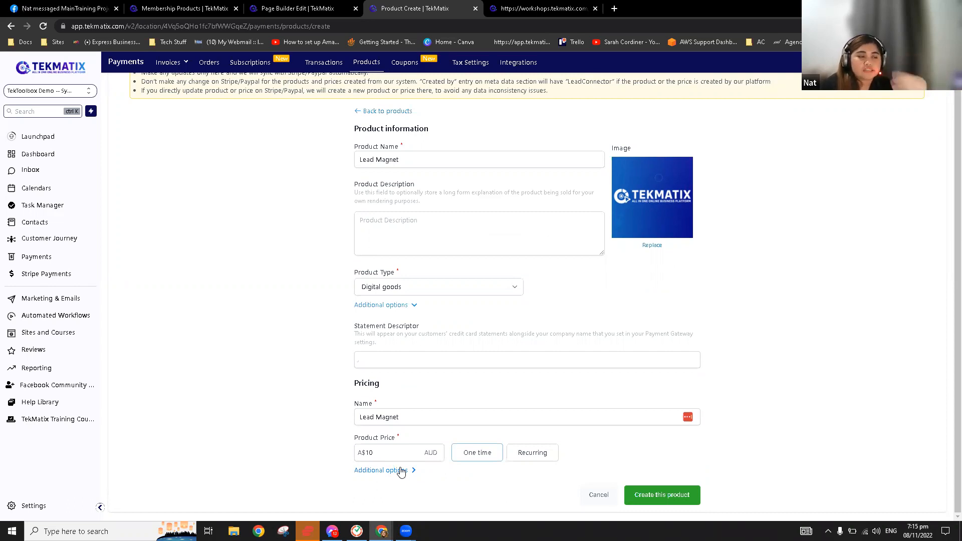
Mark it as a membership offer linked to the Lead Magnet offer and create the product
{"action": "left_click", "coordinate": [403, 471]}
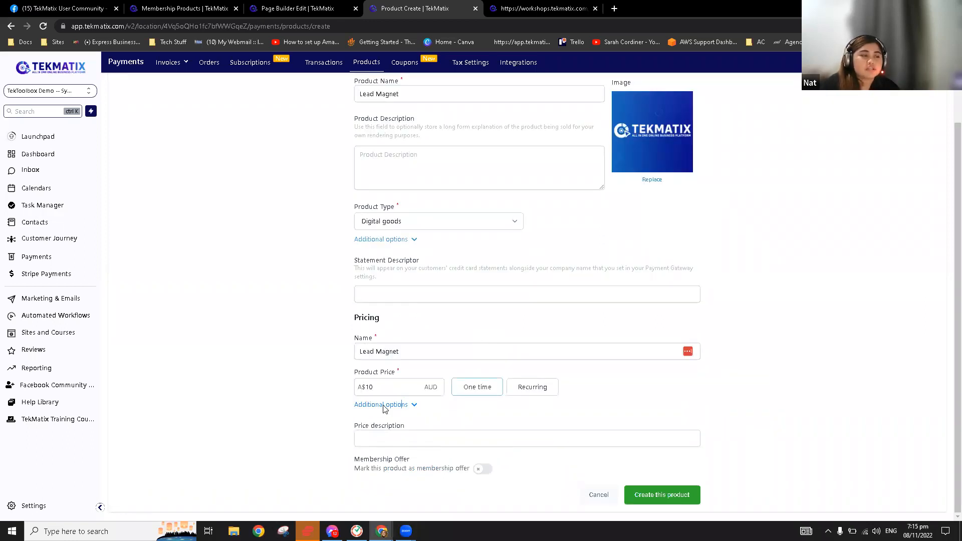
{"action": "left_click", "coordinate": [482, 469]}
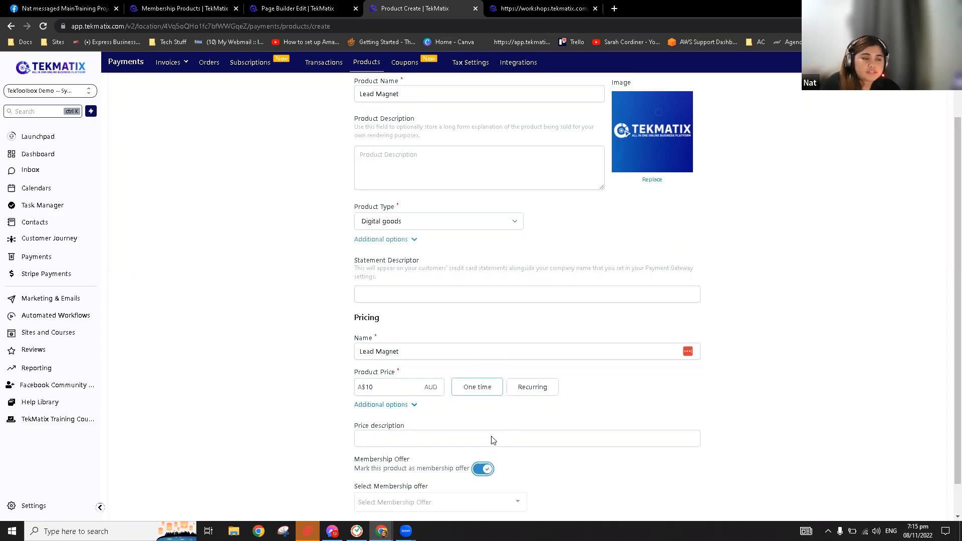
{"action": "scroll", "coordinate": [481, 479], "scroll_direction": "down", "scroll_amount": 1}
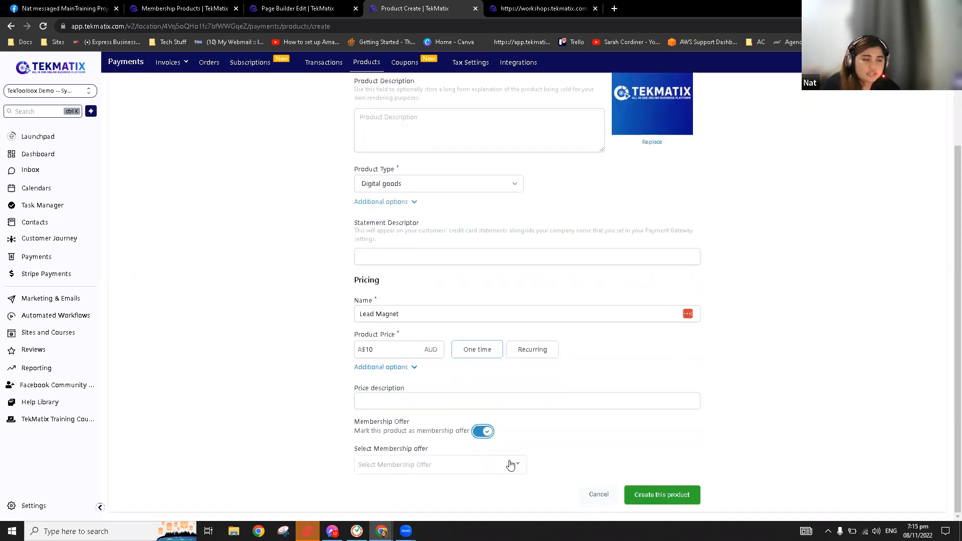
{"action": "left_click", "coordinate": [457, 461]}
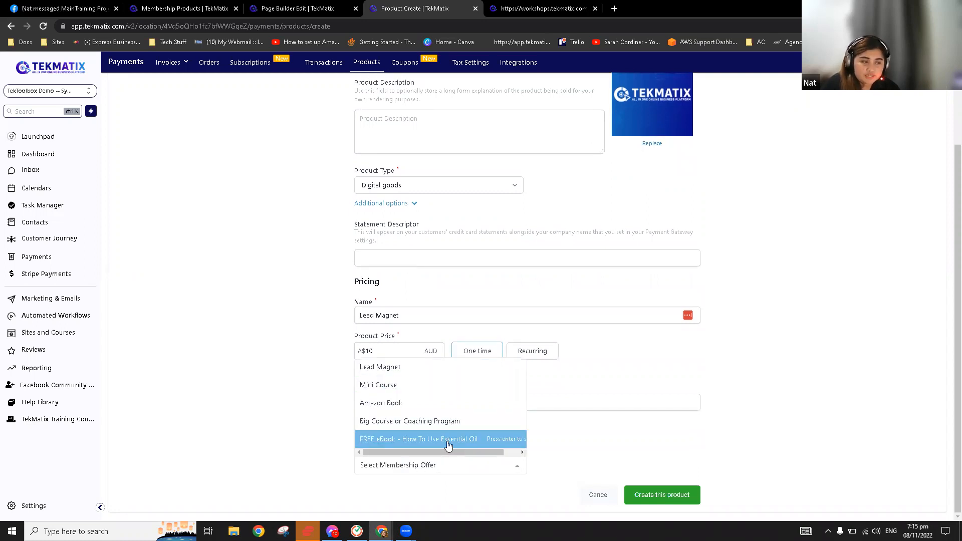
{"action": "left_click", "coordinate": [407, 372]}
{"action": "left_click", "coordinate": [676, 494]}
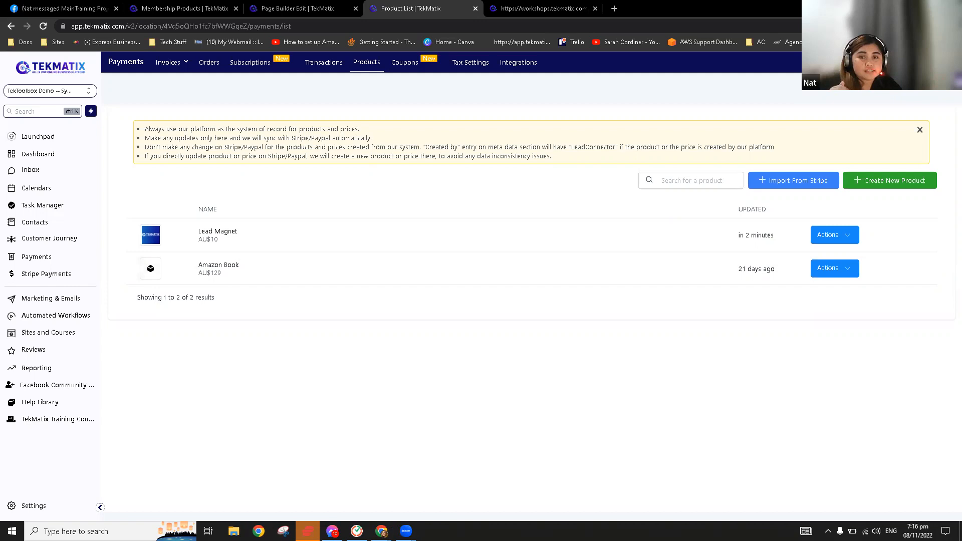
Start a percentage coupon '50% OFF COUPON' with a generated code and 50% discount
{"action": "left_click", "coordinate": [403, 64]}
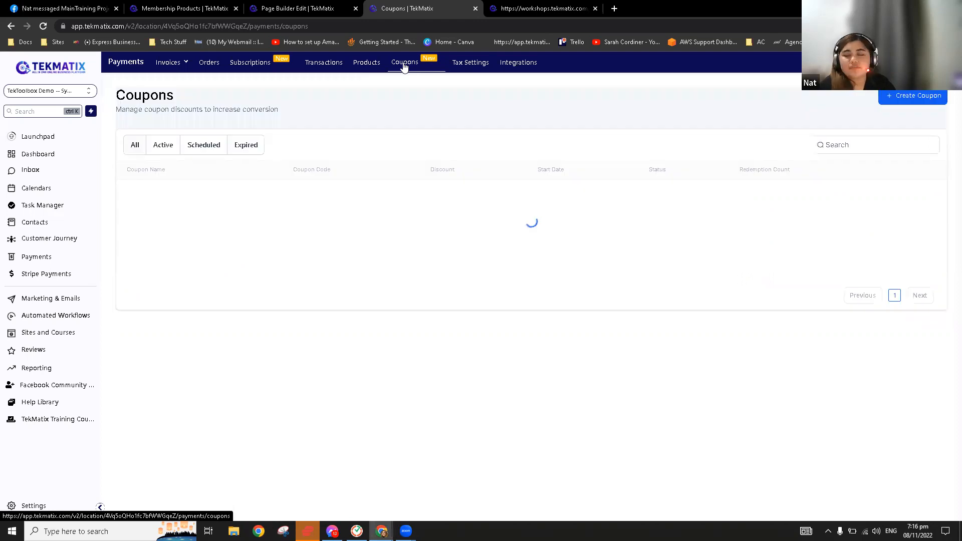
{"action": "left_click", "coordinate": [904, 102]}
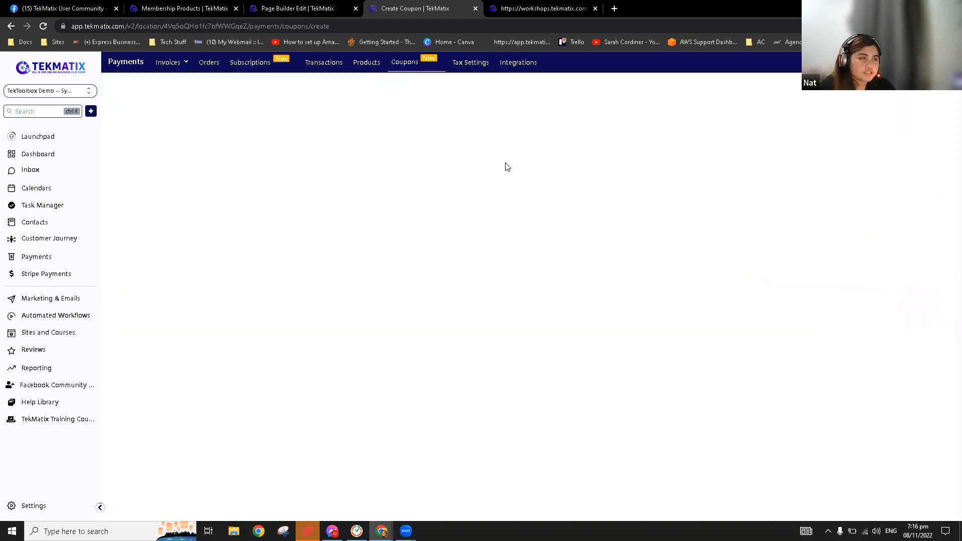
{"action": "left_click", "coordinate": [637, 110]}
{"action": "type", "text": "50"}
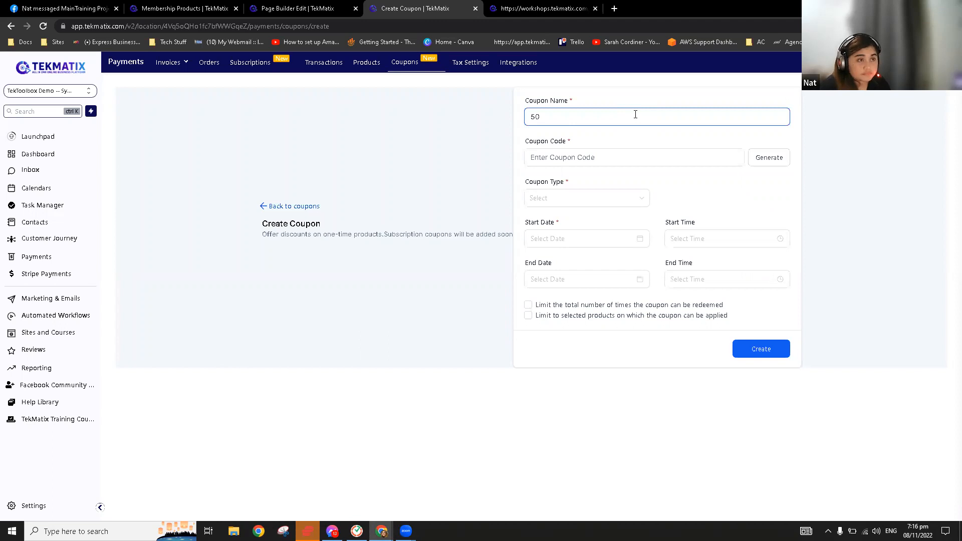
{"action": "type", "text": "% OFF COUPON"}
{"action": "left_click", "coordinate": [618, 157]}
{"action": "left_click", "coordinate": [779, 166]}
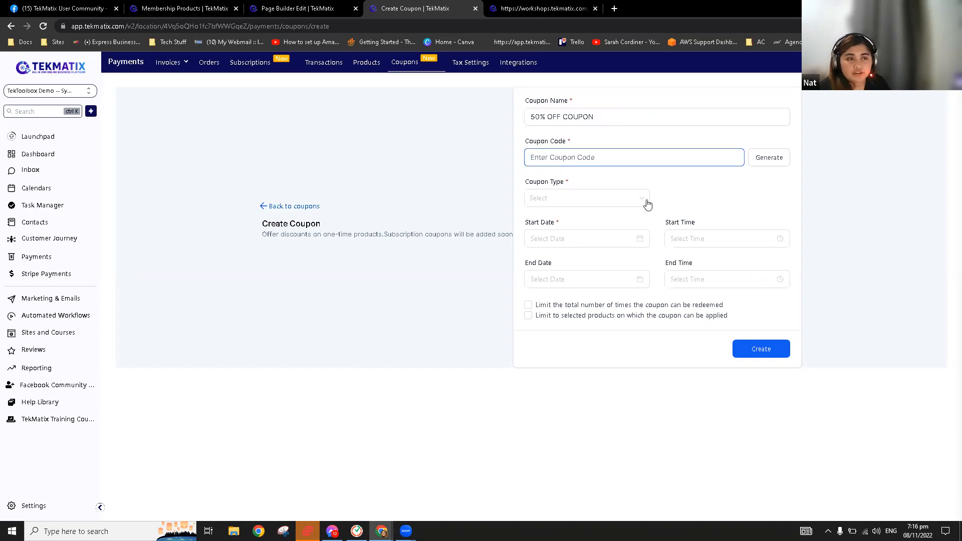
{"action": "left_click_drag", "start_coordinate": [527, 158], "coordinate": [646, 185]}
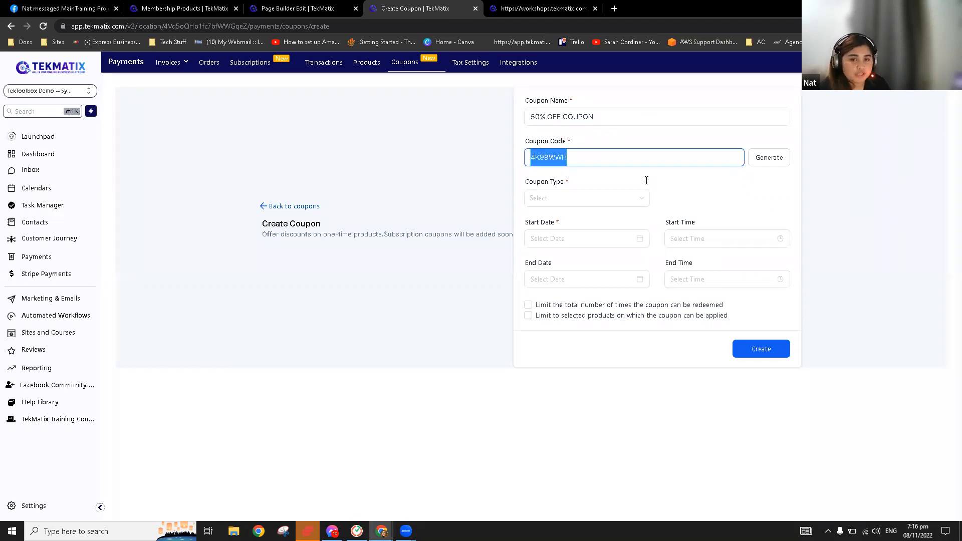
{"action": "key", "text": "Tab"}
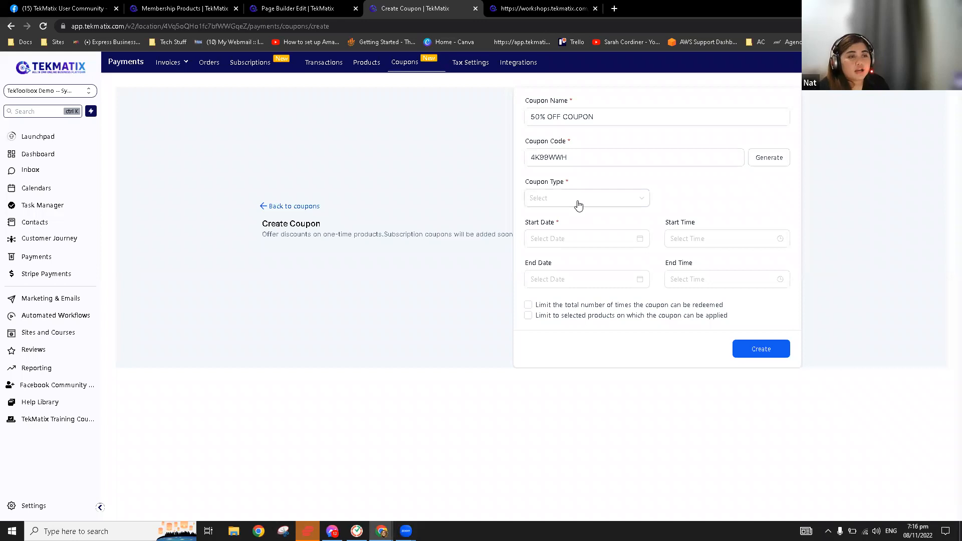
{"action": "left_click", "coordinate": [605, 204]}
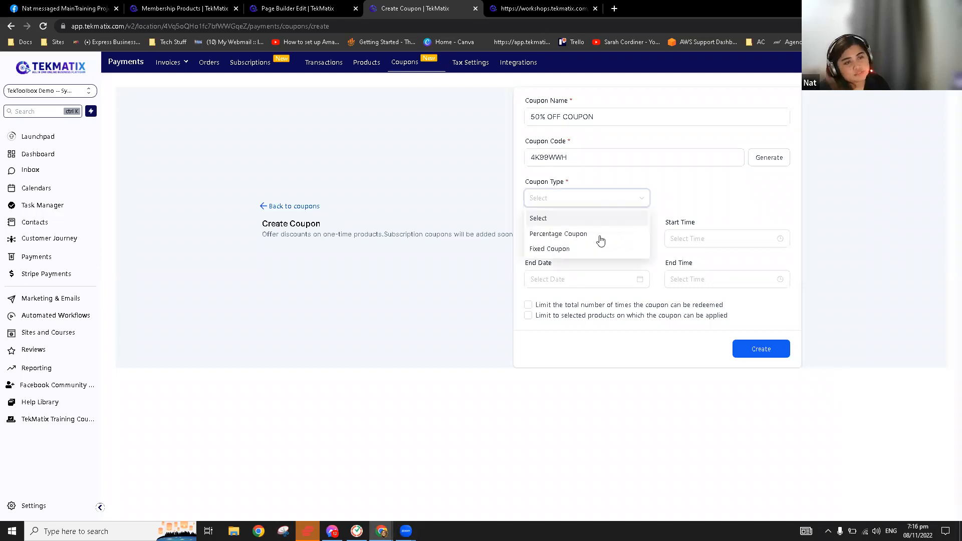
{"action": "left_click", "coordinate": [600, 235]}
{"action": "left_click", "coordinate": [698, 211]}
{"action": "type", "text": "50"}
Run the coupon from November 8, 2022 7:00 PM to November 12, 3:00 PM
{"action": "left_click", "coordinate": [602, 237]}
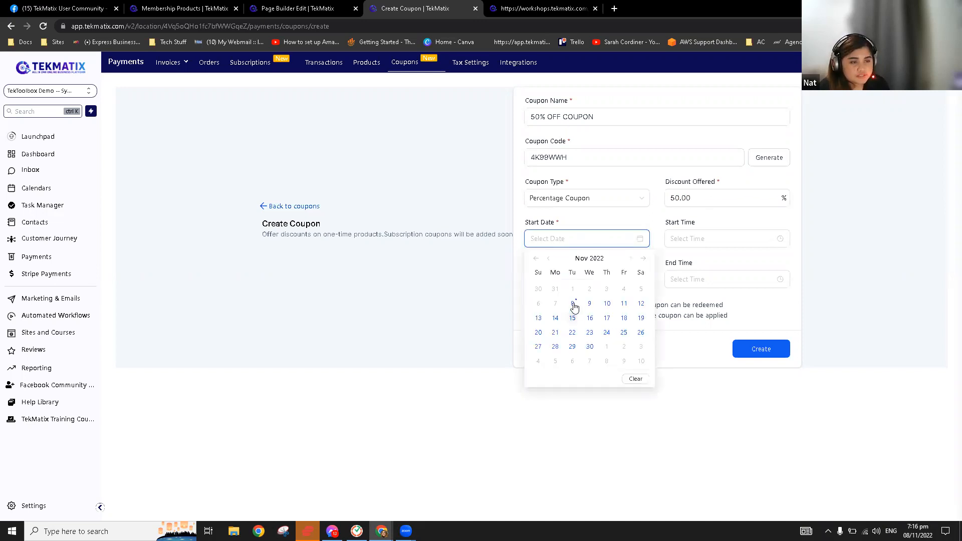
{"action": "left_click", "coordinate": [573, 304]}
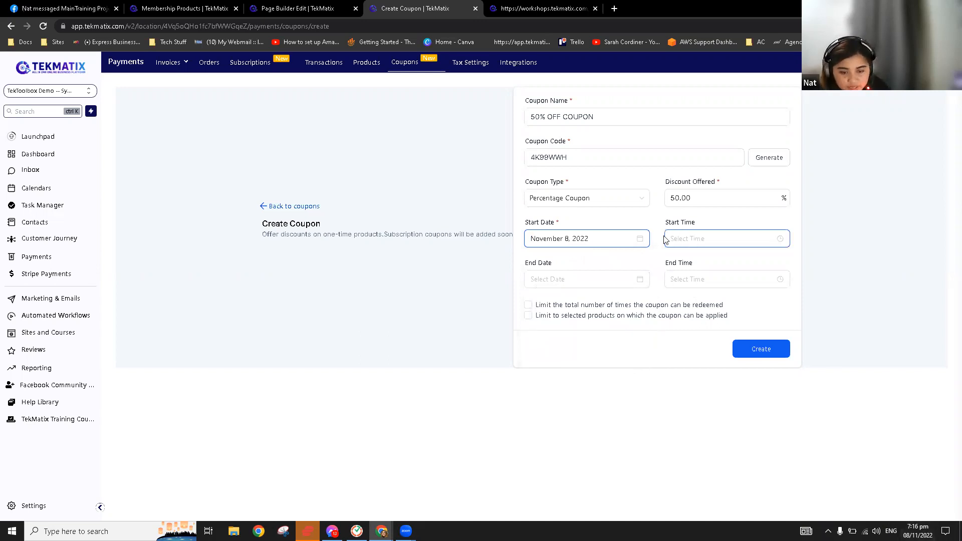
{"action": "left_click", "coordinate": [689, 242]}
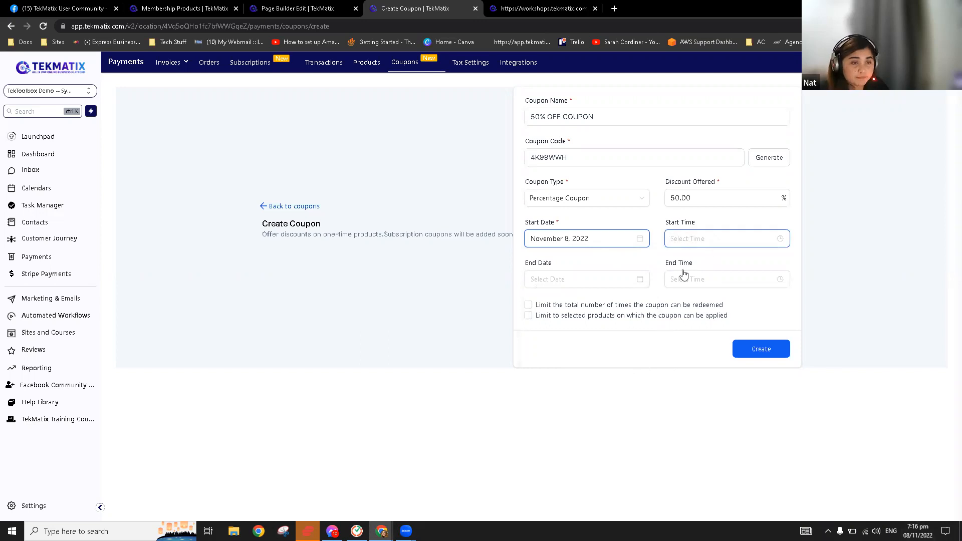
{"action": "scroll", "coordinate": [682, 302], "scroll_direction": "down", "scroll_amount": 2}
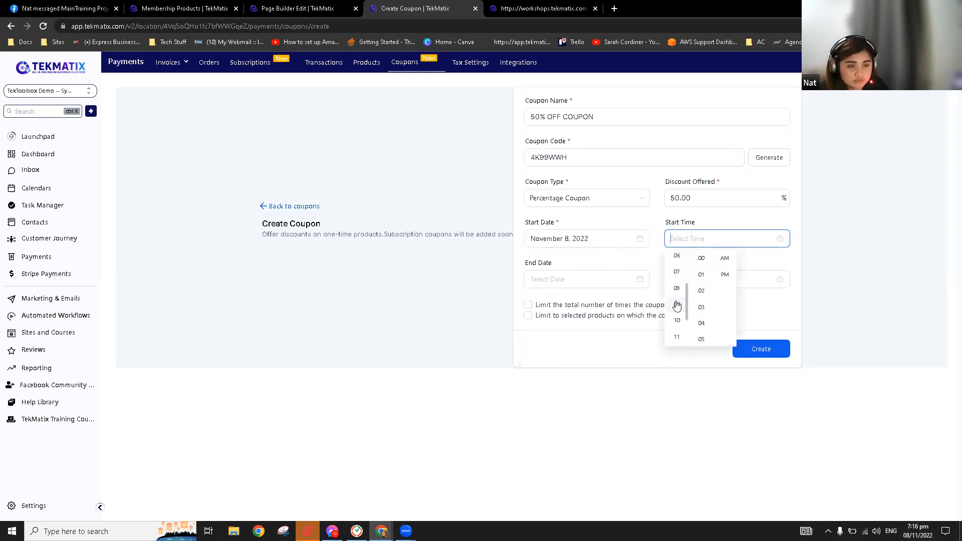
{"action": "left_click", "coordinate": [699, 258]}
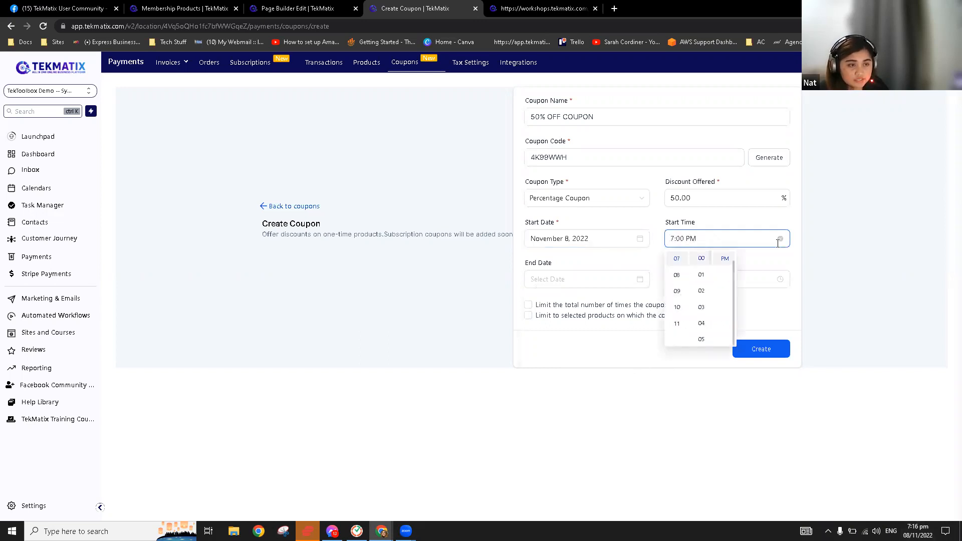
{"action": "left_click", "coordinate": [581, 283]}
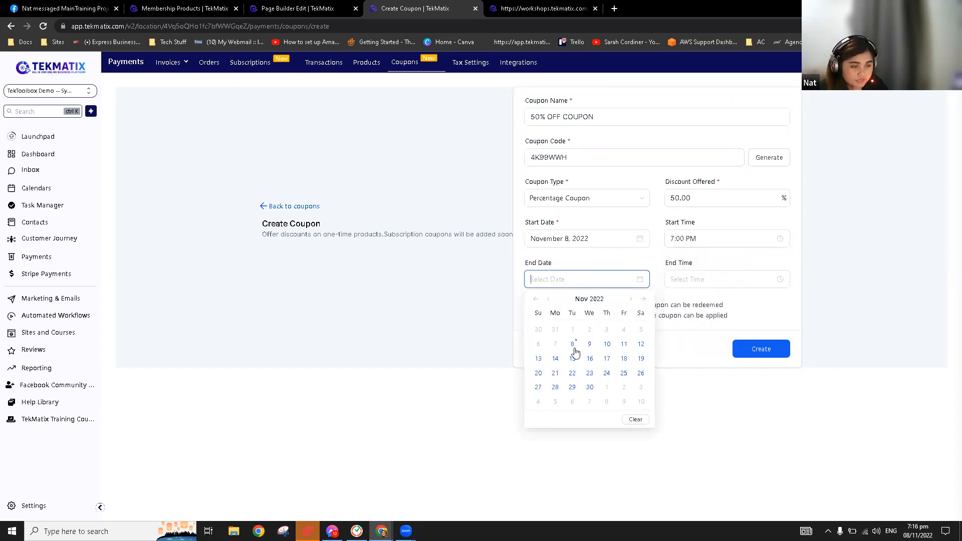
{"action": "left_click", "coordinate": [641, 344]}
{"action": "left_click", "coordinate": [693, 279]}
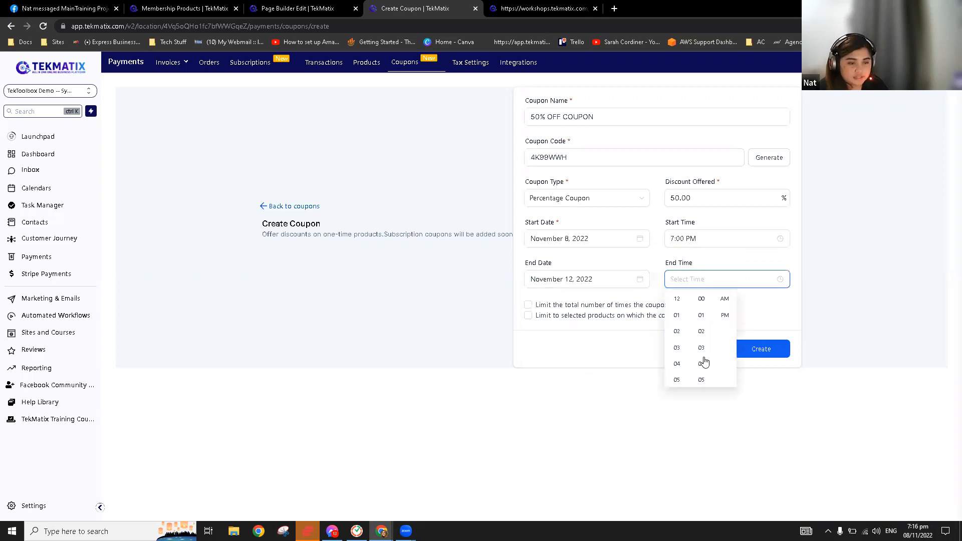
{"action": "left_click", "coordinate": [676, 347]}
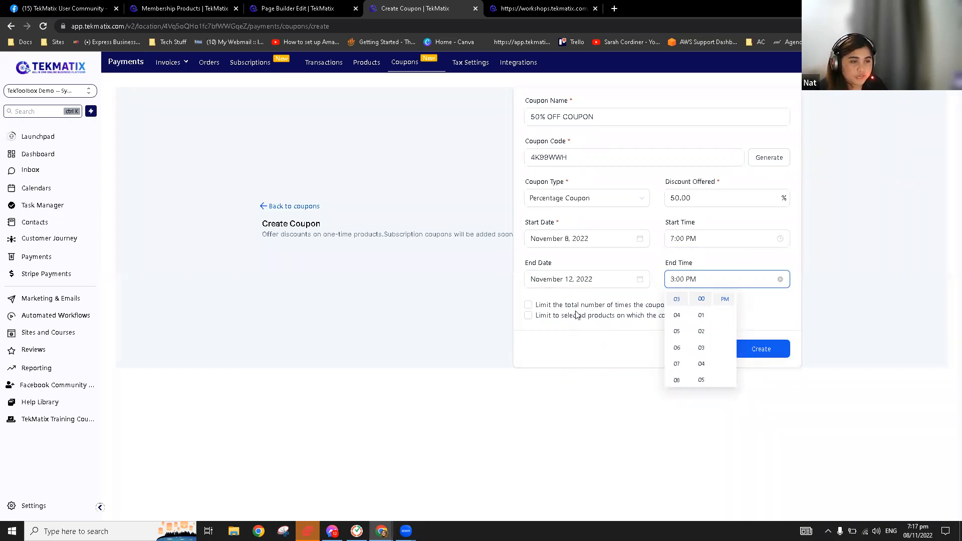
{"action": "left_click", "coordinate": [532, 310]}
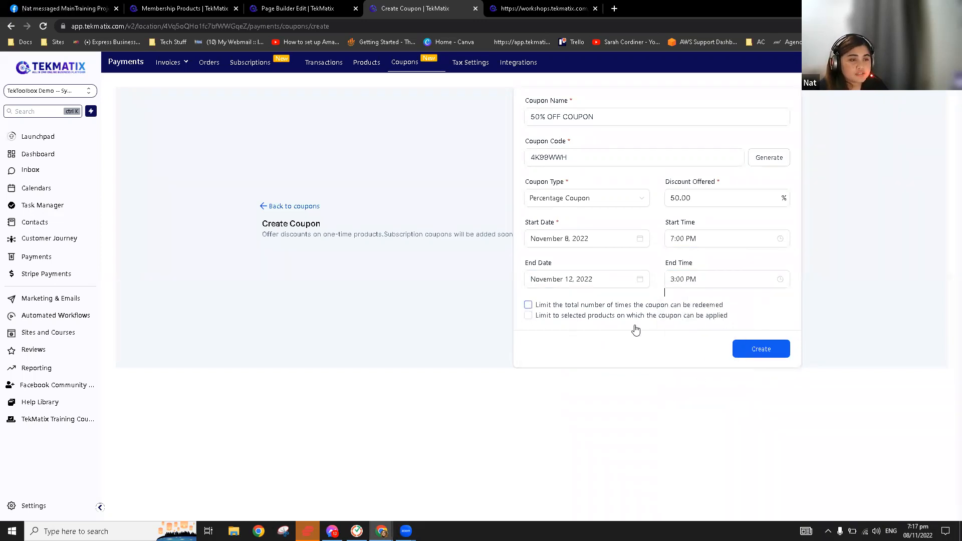
Limit the coupon to 10 redemptions on the Lead Magnet product, then create it
{"action": "left_click", "coordinate": [588, 322]}
{"action": "type", "text": "10"}
{"action": "left_click", "coordinate": [586, 348]}
{"action": "left_click", "coordinate": [649, 368]}
{"action": "left_click", "coordinate": [564, 368]}
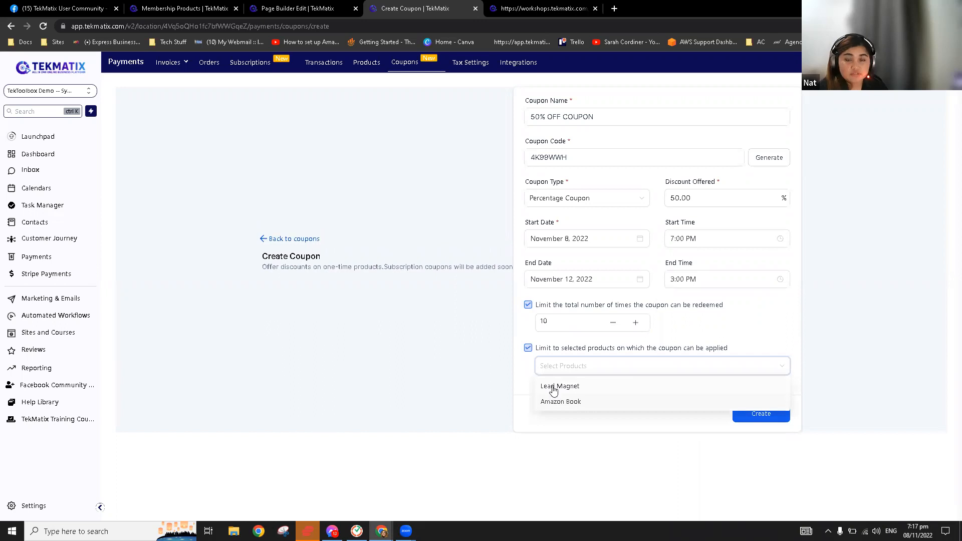
{"action": "left_click", "coordinate": [553, 386]}
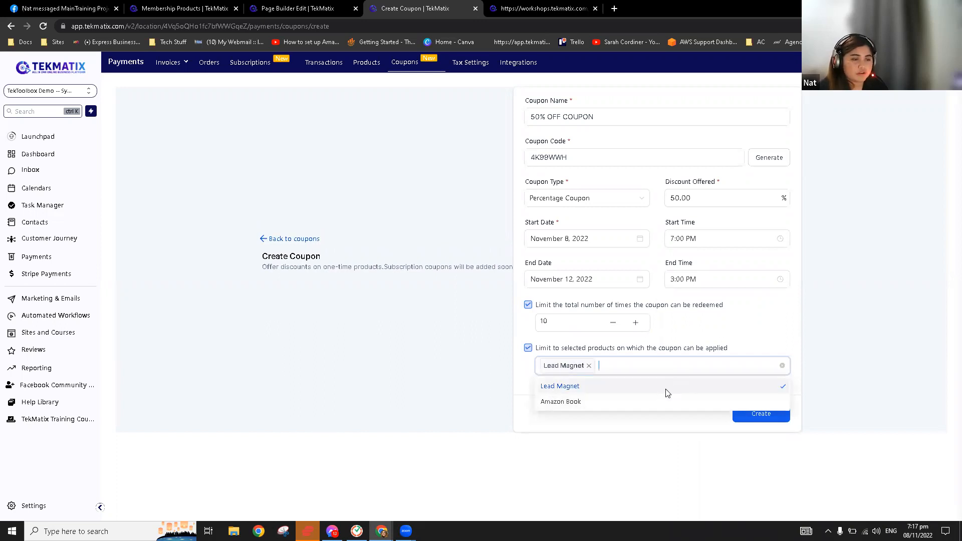
{"action": "left_click", "coordinate": [766, 416]}
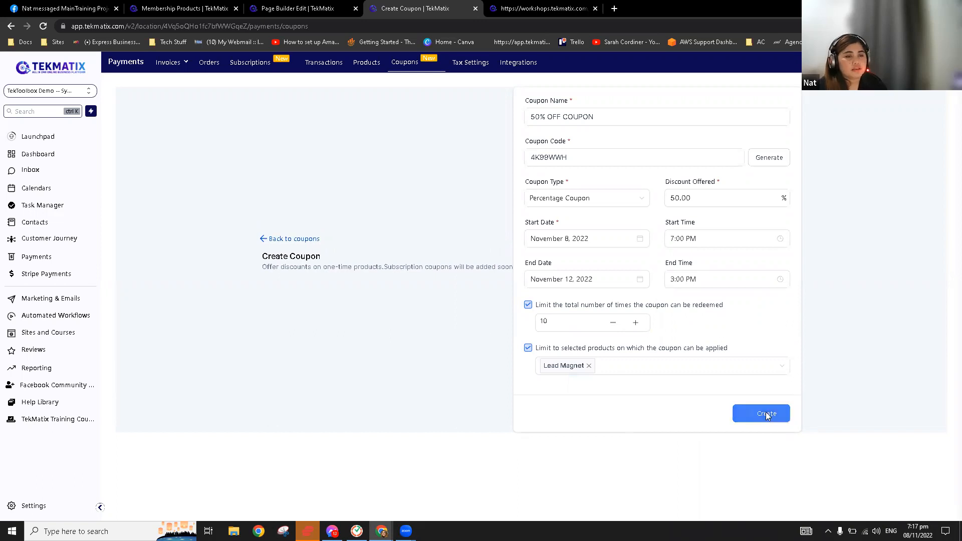
{"action": "left_click", "coordinate": [765, 413]}
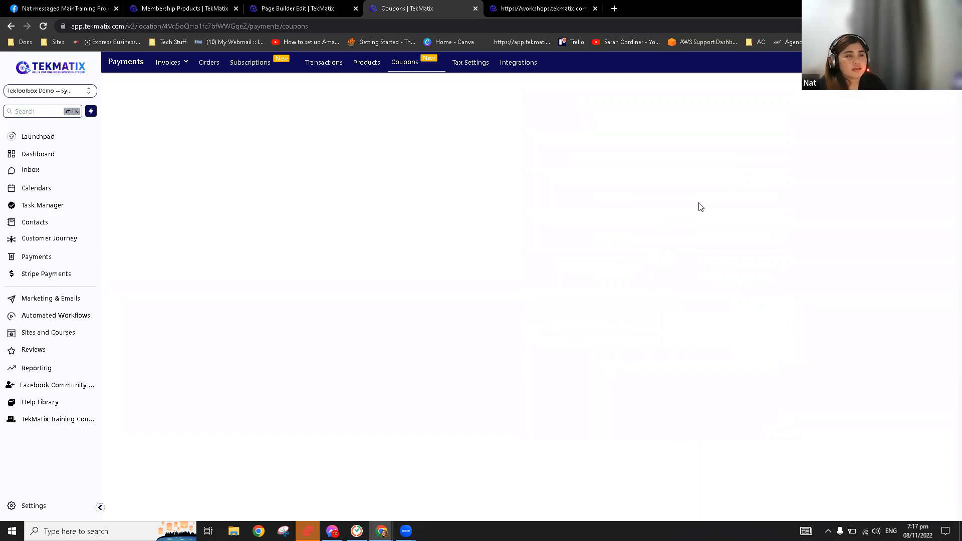
Open the Course Checkout funnel from Sites Funnels to view its Free eBook opt-in step
{"action": "left_click", "coordinate": [376, 64]}
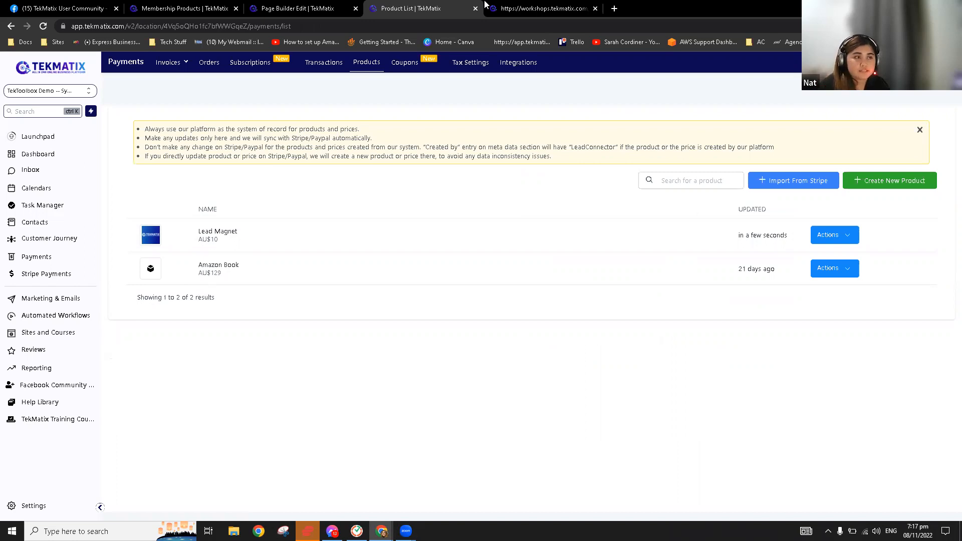
{"action": "left_click", "coordinate": [75, 337]}
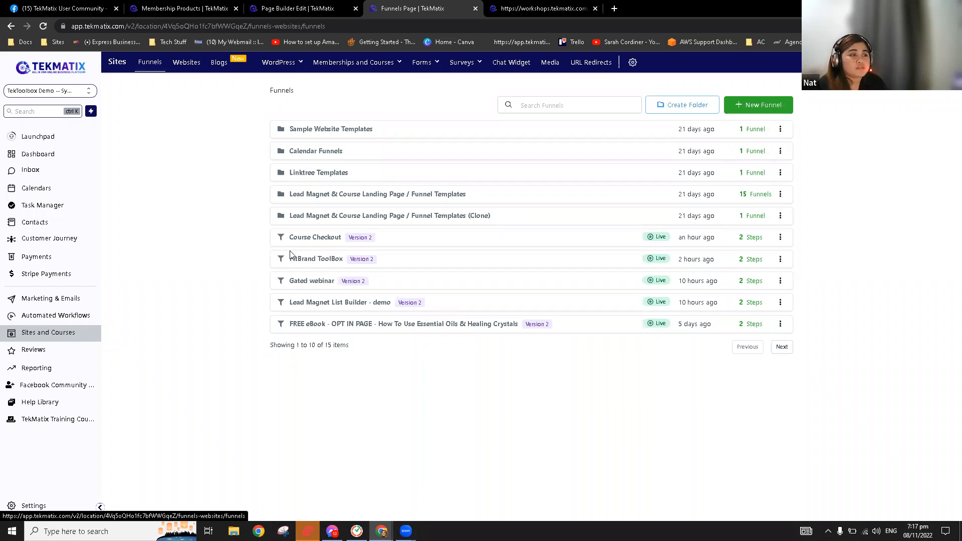
{"action": "left_click", "coordinate": [327, 240]}
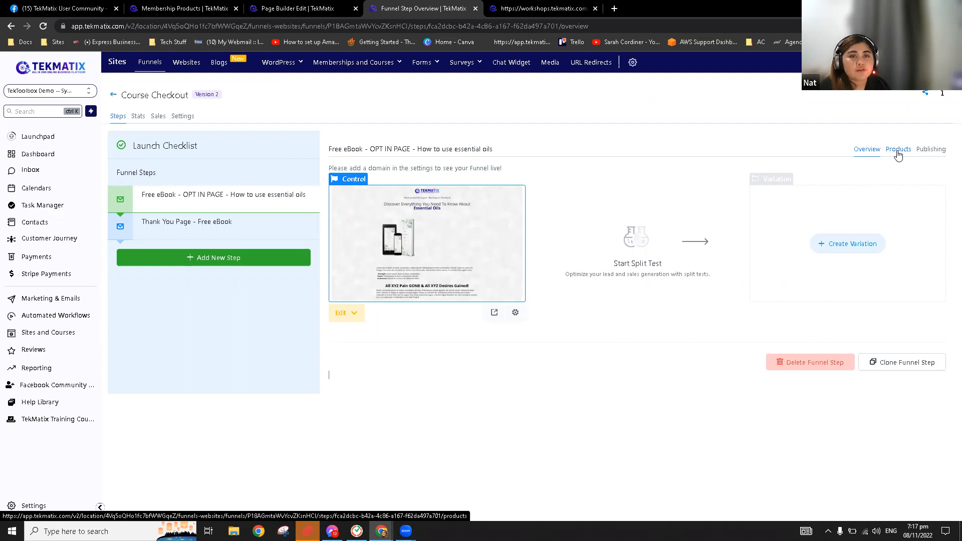
Add the Lead Magnet product with its AU$10 one-time price to the Free eBook step and save
{"action": "left_click", "coordinate": [897, 153]}
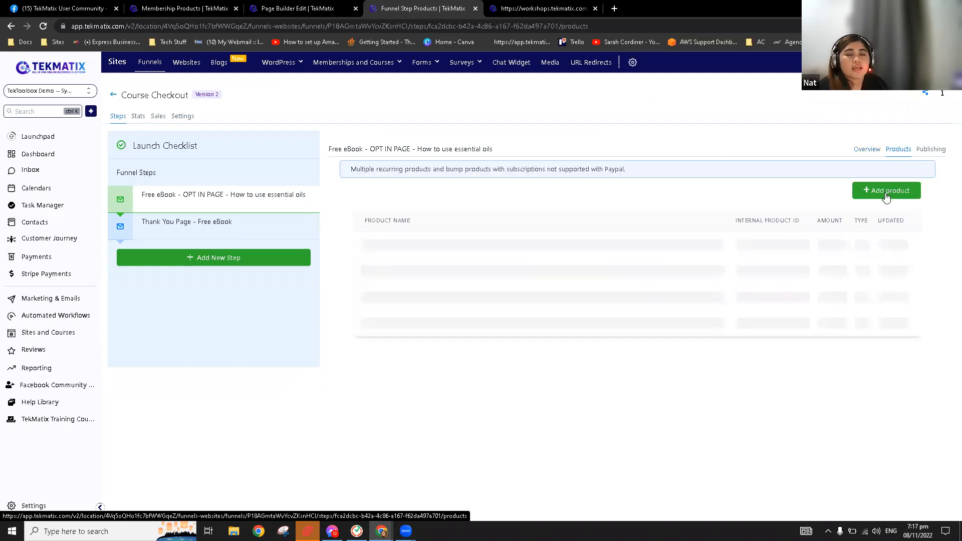
{"action": "left_click", "coordinate": [885, 197]}
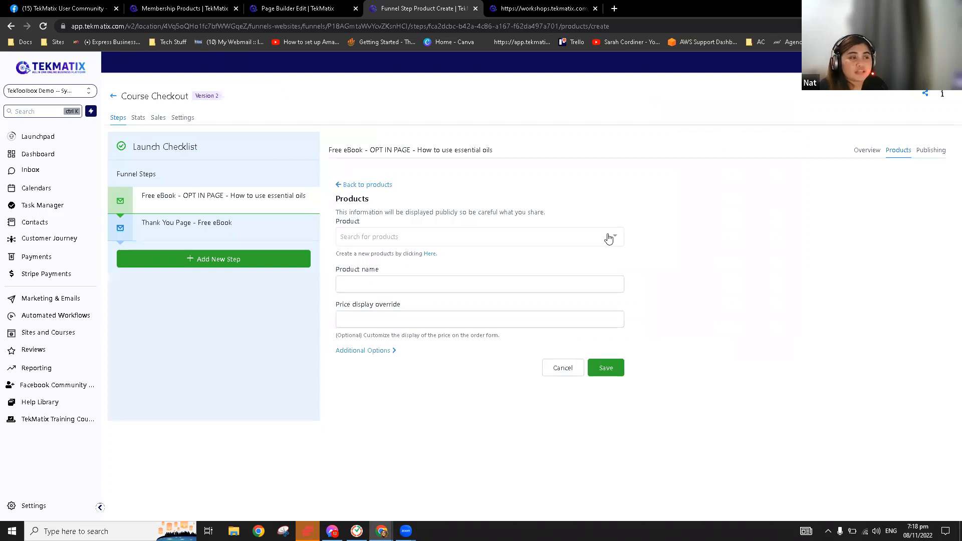
{"action": "left_click", "coordinate": [608, 237]}
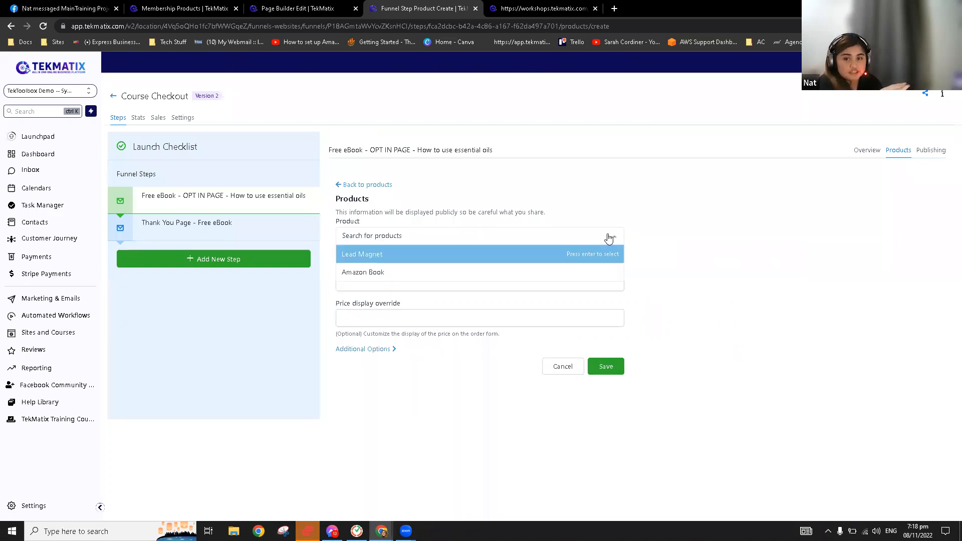
{"action": "left_click", "coordinate": [415, 253]}
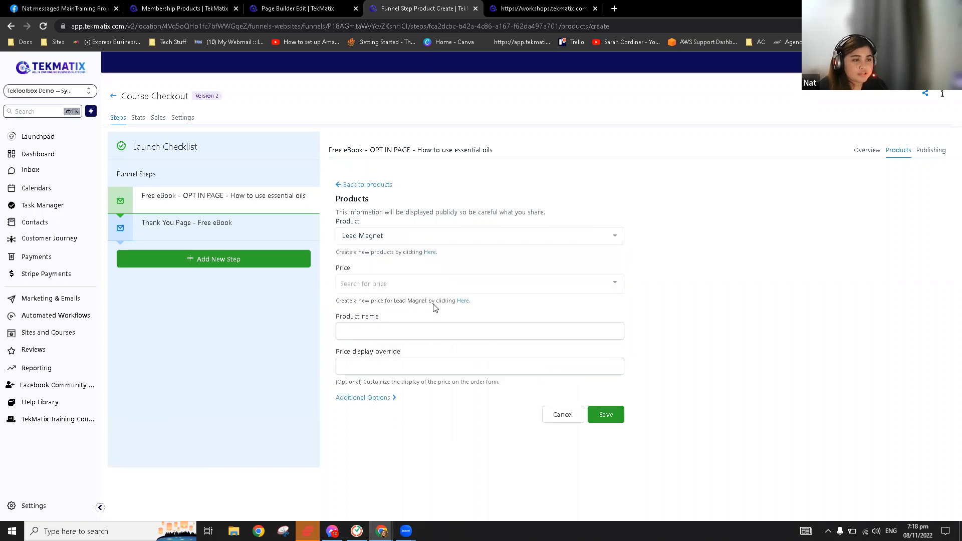
{"action": "left_click", "coordinate": [597, 283]}
{"action": "left_click", "coordinate": [459, 302]}
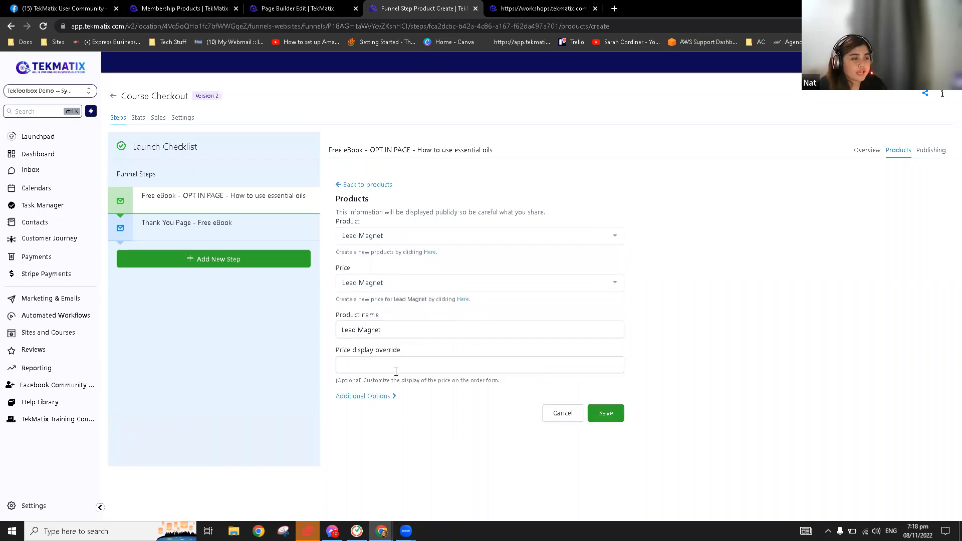
{"action": "left_click", "coordinate": [386, 397]}
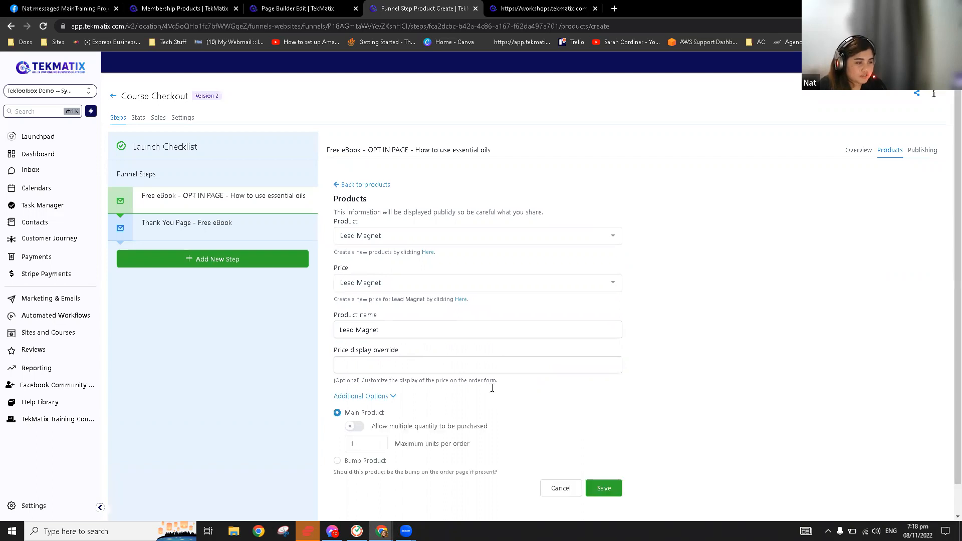
{"action": "scroll", "coordinate": [363, 405], "scroll_direction": "down", "scroll_amount": 1}
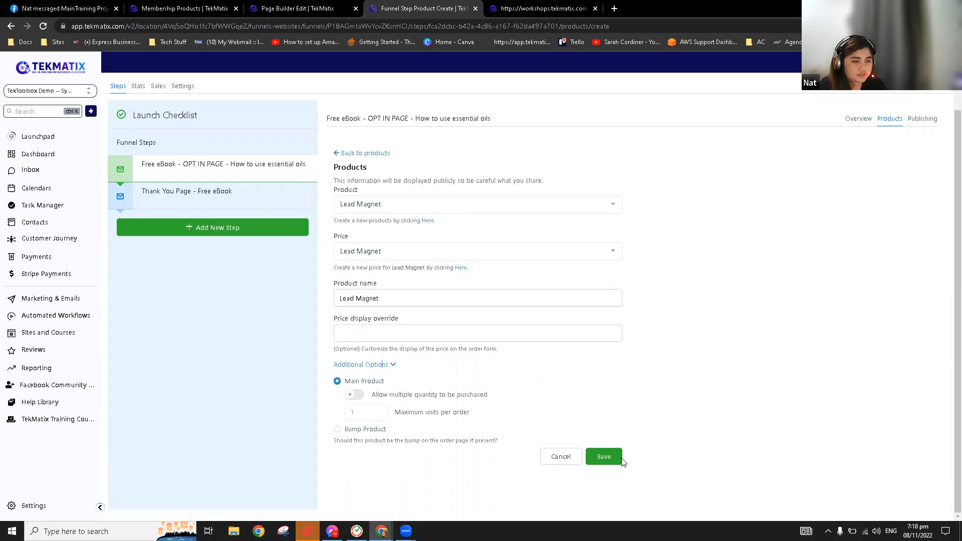
{"action": "left_click", "coordinate": [608, 456]}
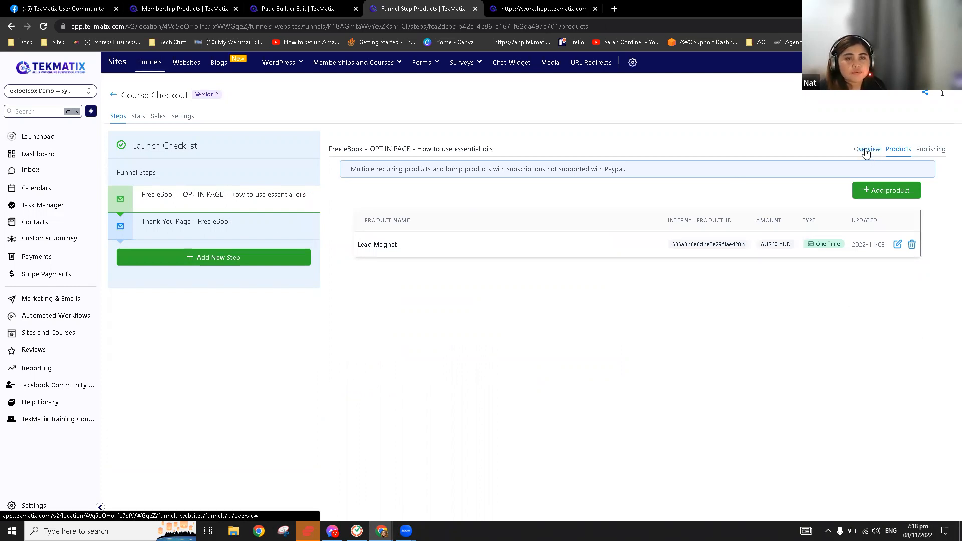
{"action": "left_click", "coordinate": [866, 150]}
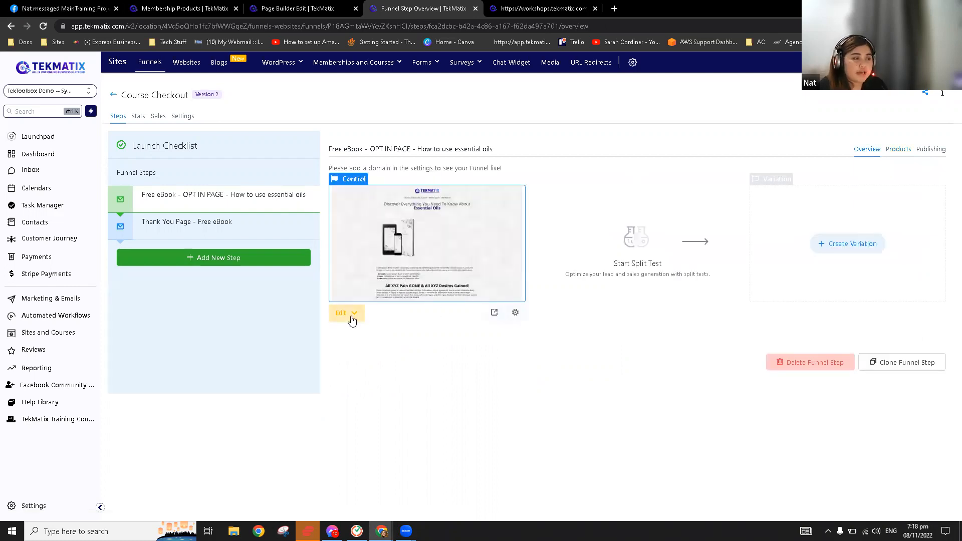
{"action": "left_click", "coordinate": [352, 319]}
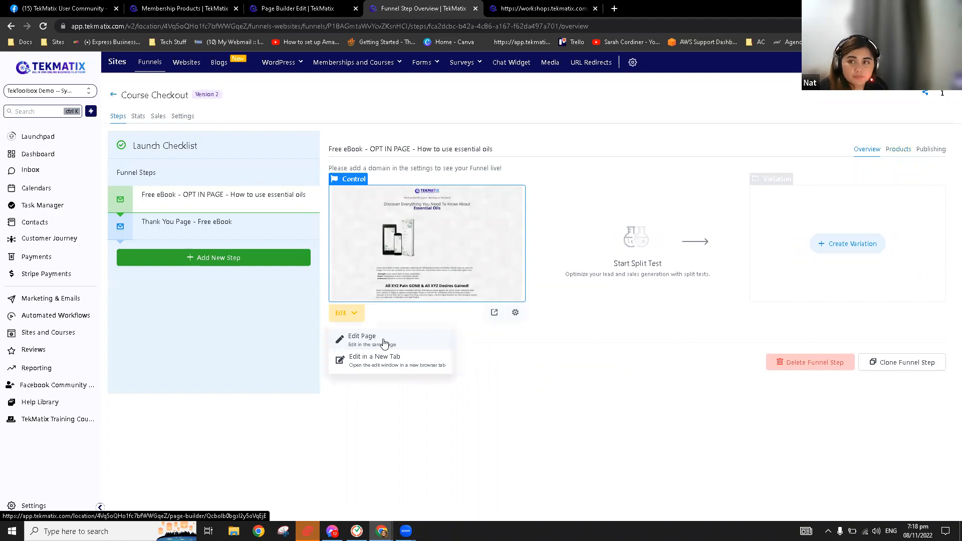
{"action": "left_click", "coordinate": [732, 295]}
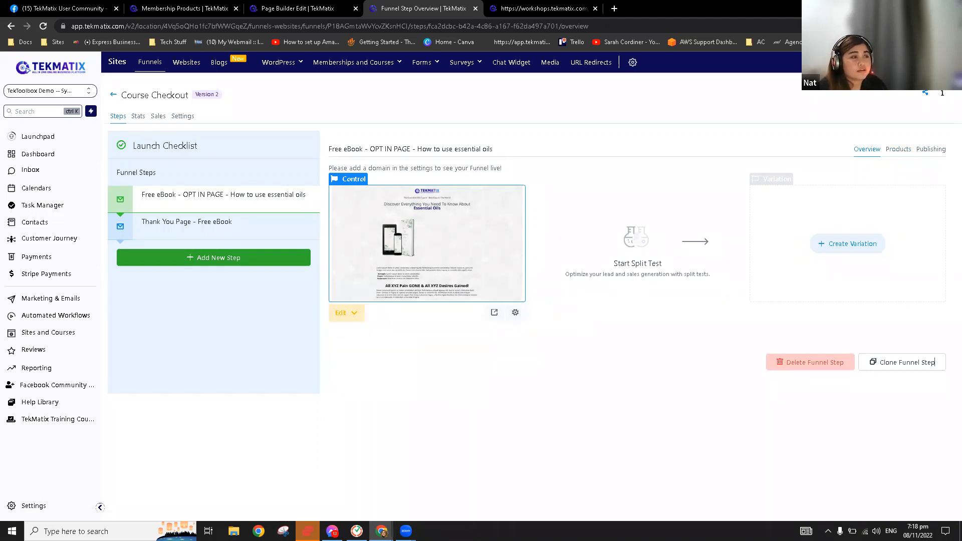
{"action": "left_click", "coordinate": [340, 312]}
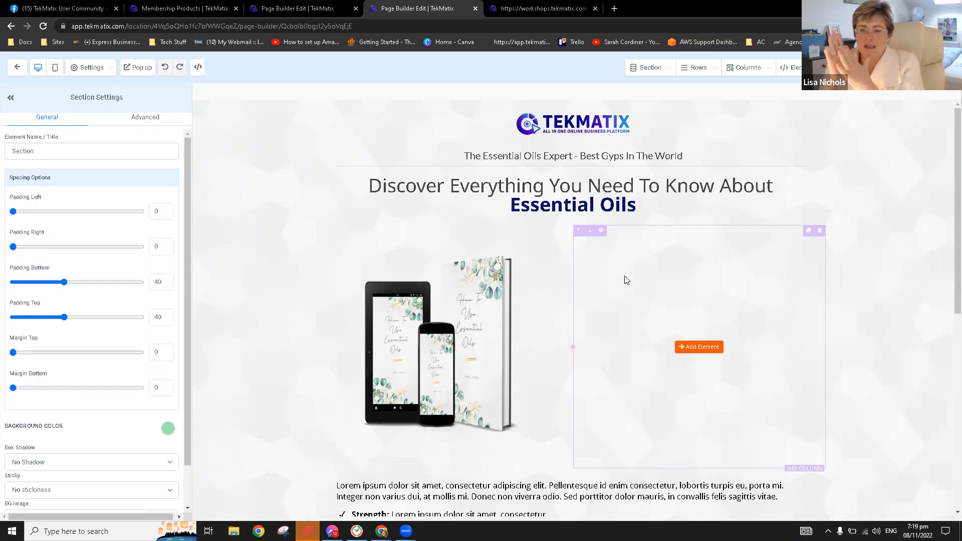
{"action": "left_click", "coordinate": [16, 67]}
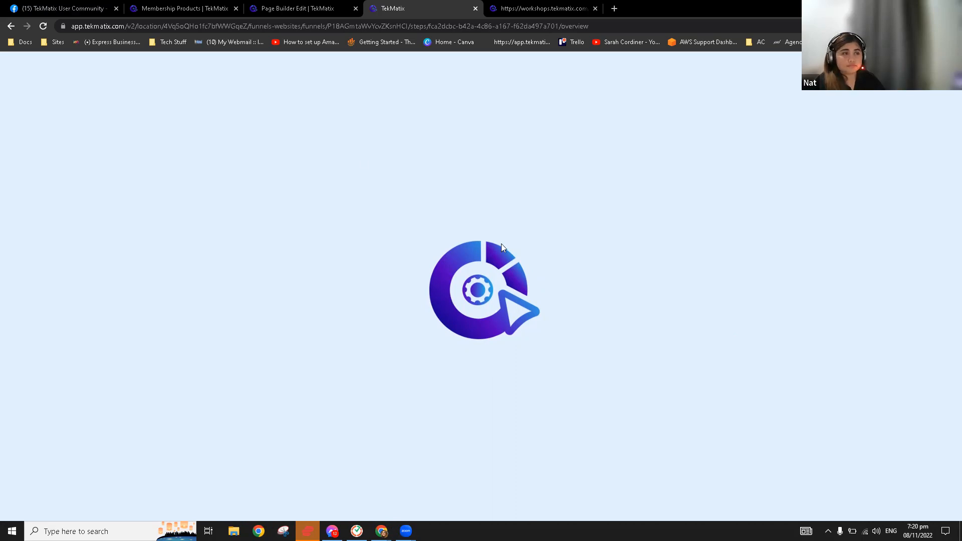
Reload the stuck step page and switch back to the TekMatix funnel tab
{"action": "left_click", "coordinate": [43, 27]}
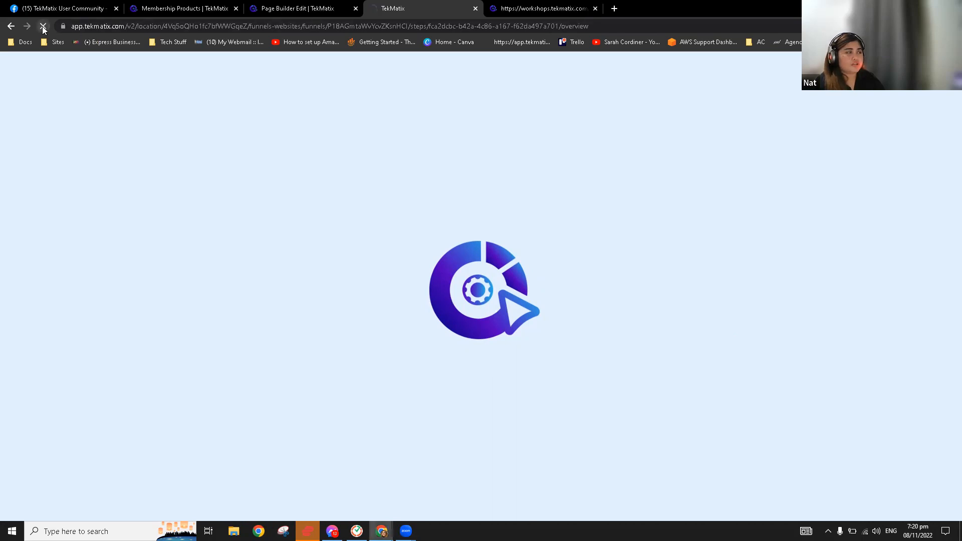
{"action": "left_click", "coordinate": [515, 137]}
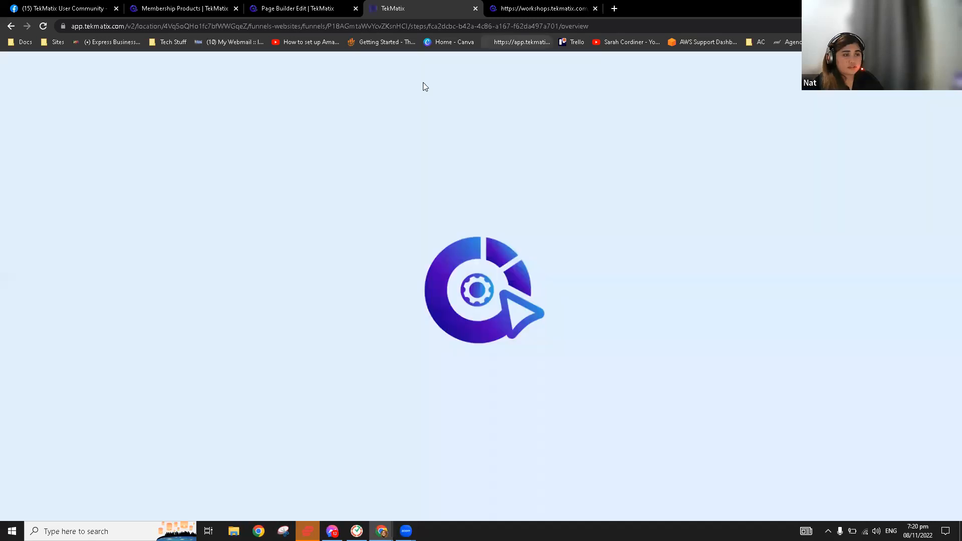
{"action": "key", "text": "ctrl+Tab"}
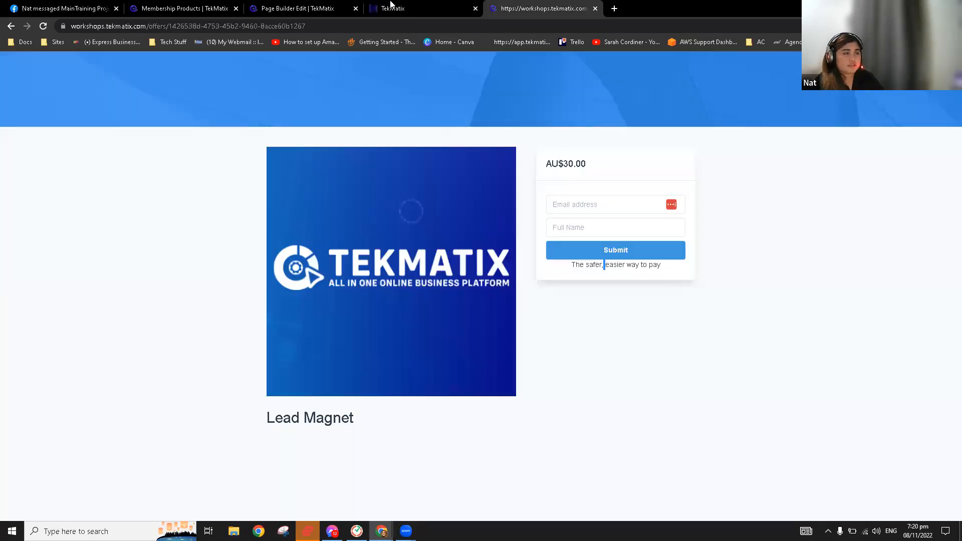
{"action": "left_click", "coordinate": [391, 6]}
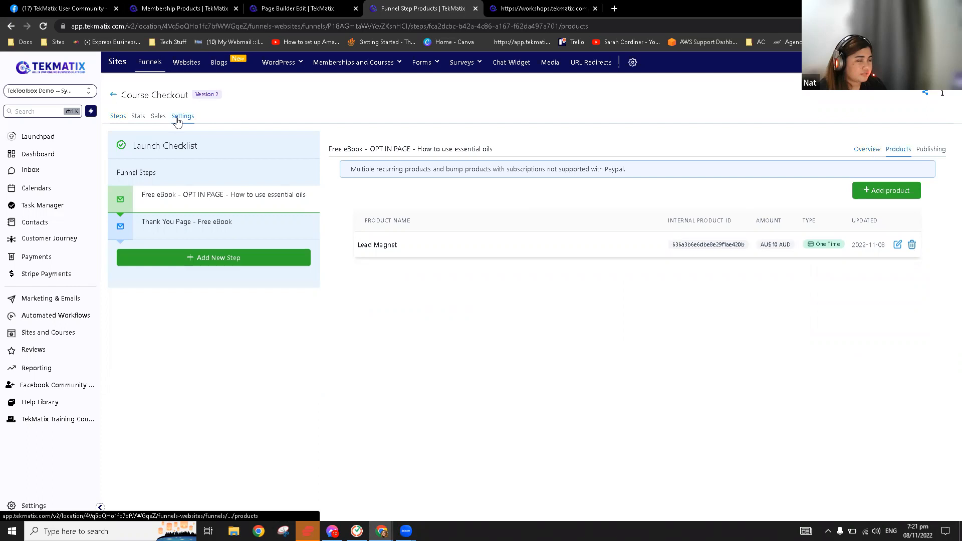
Change the Course Checkout funnel's payment mode from Live to Test and save
{"action": "left_click", "coordinate": [179, 117]}
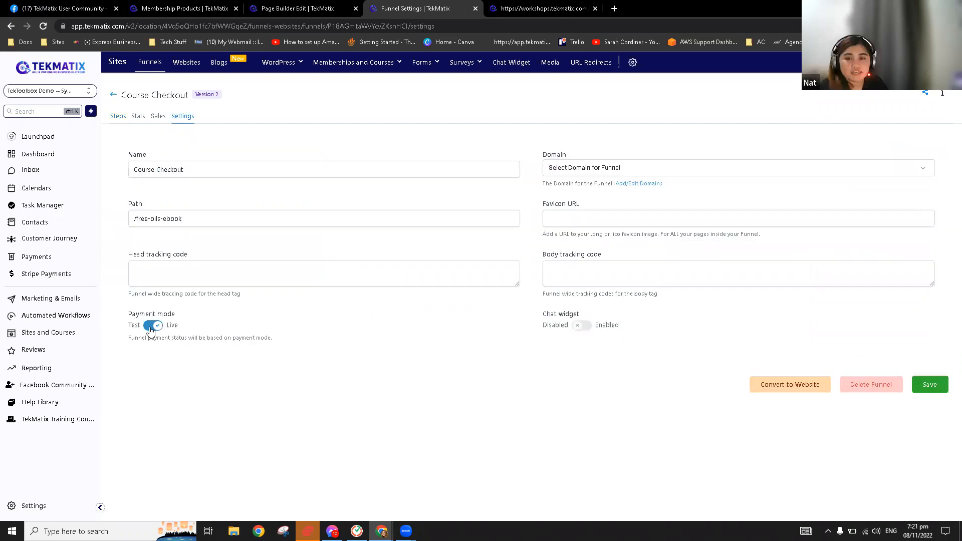
{"action": "left_click", "coordinate": [150, 327]}
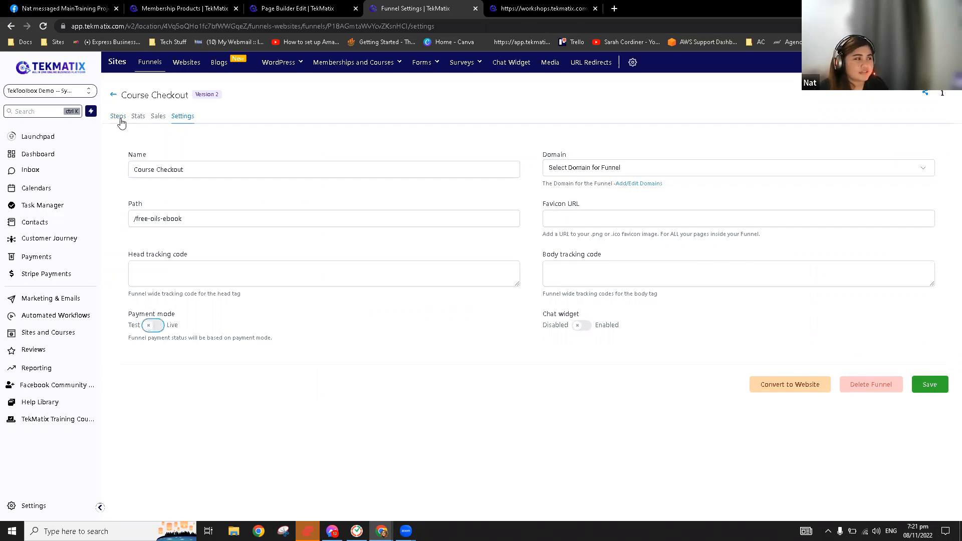
{"action": "left_click", "coordinate": [119, 118]}
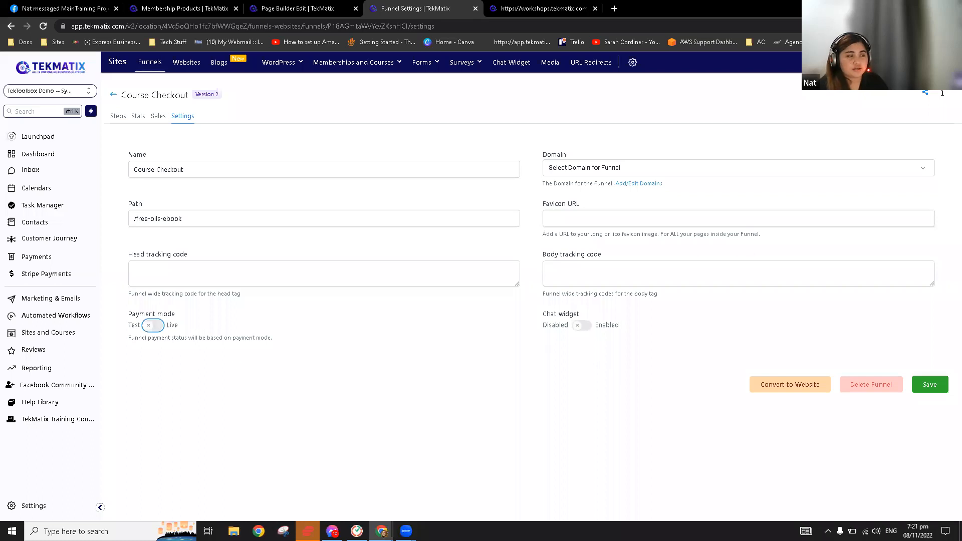
{"action": "left_click", "coordinate": [929, 385]}
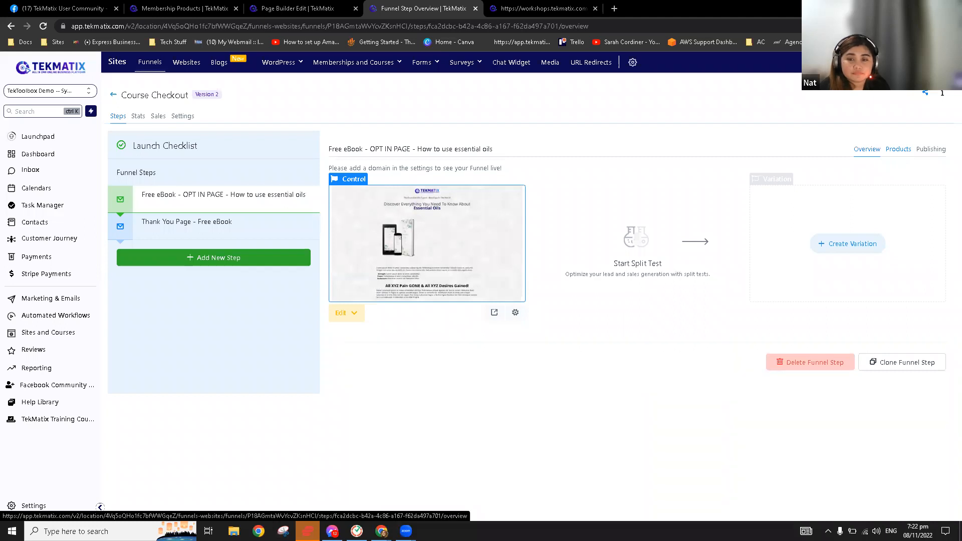
Check the opt-in step's products, then open its page with Edit Page
{"action": "left_click", "coordinate": [899, 155]}
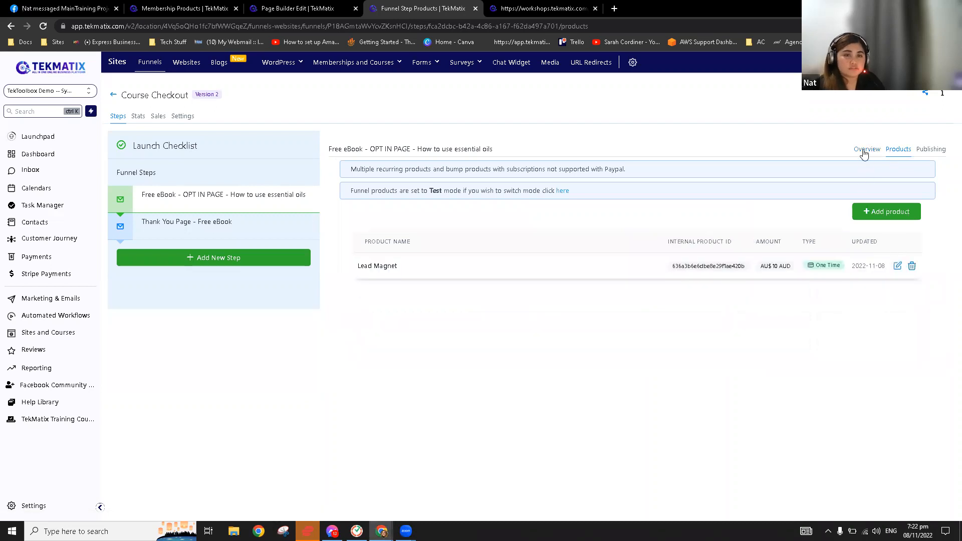
{"action": "left_click", "coordinate": [867, 152]}
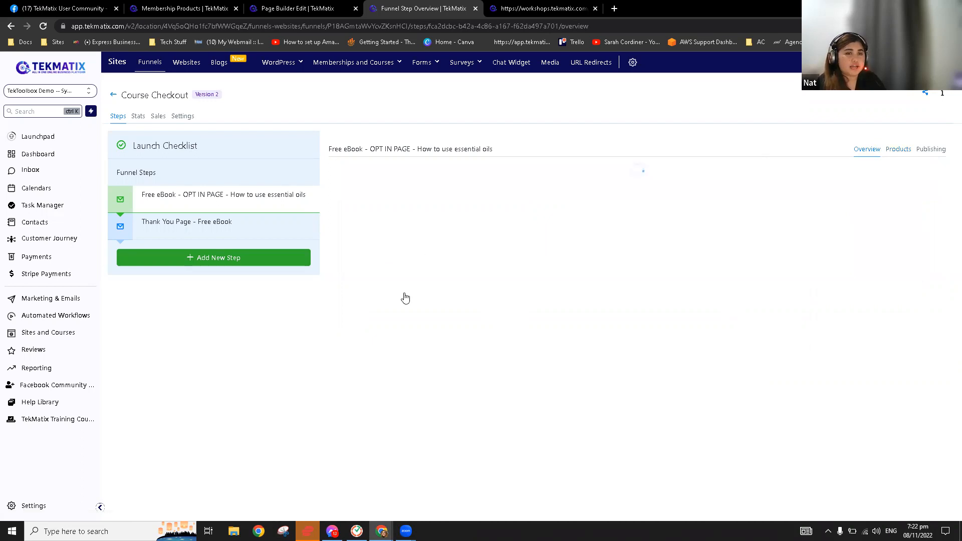
{"action": "left_click", "coordinate": [354, 319]}
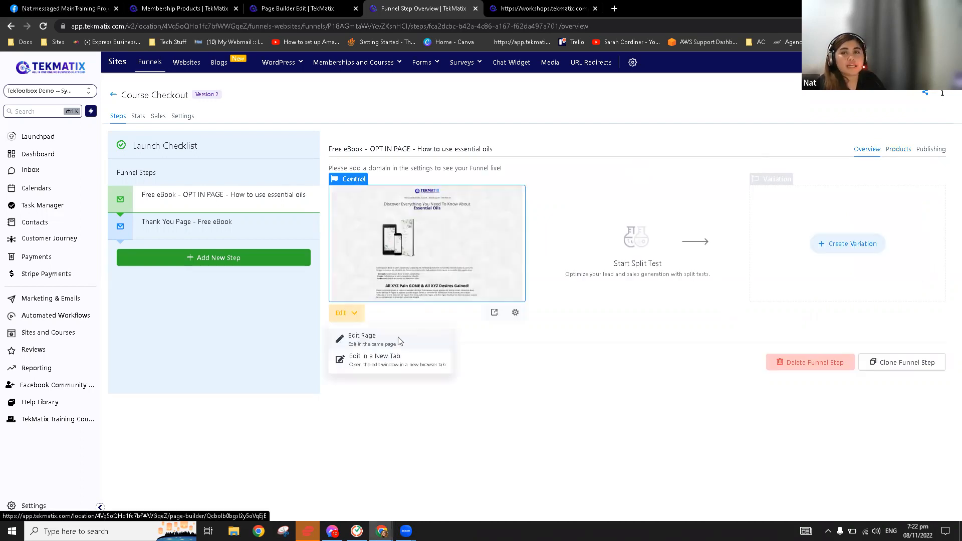
{"action": "left_click", "coordinate": [398, 340]}
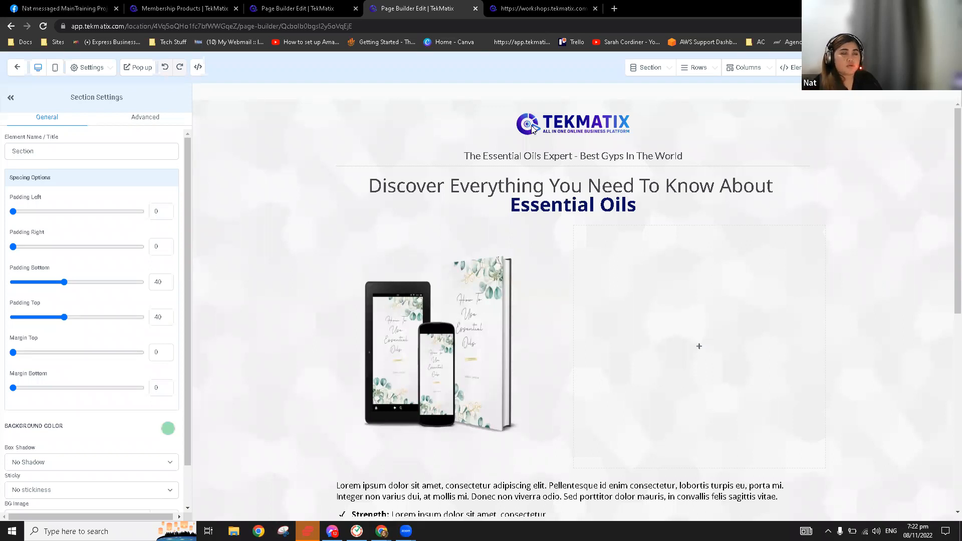
Replace the ebook mockup image with 1667900074.png from the media library
{"action": "left_click", "coordinate": [588, 126]}
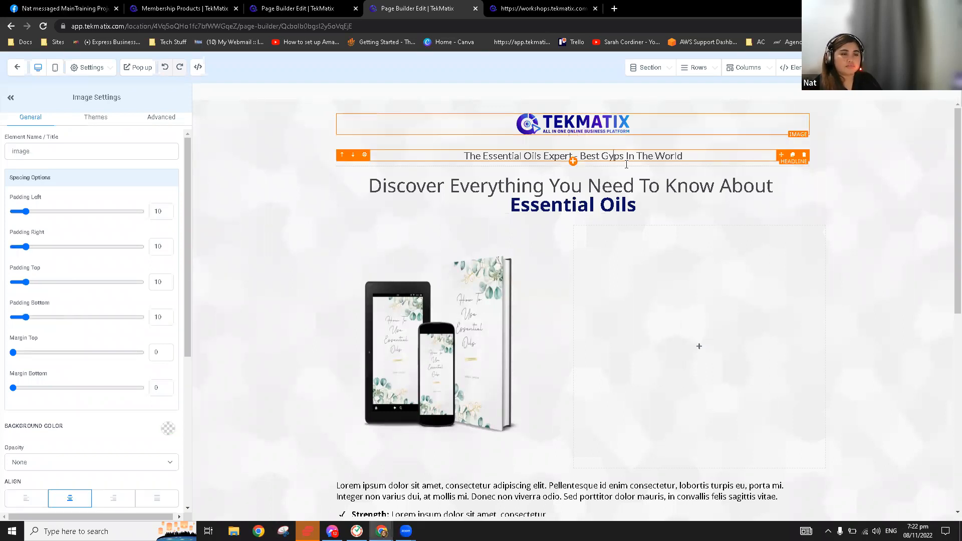
{"action": "left_click", "coordinate": [634, 198]}
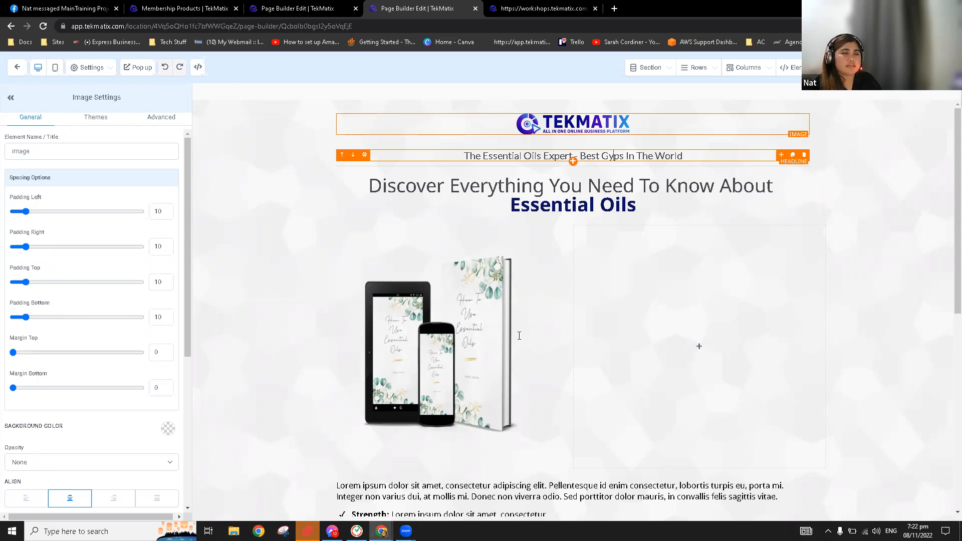
{"action": "left_click", "coordinate": [446, 328]}
{"action": "scroll", "coordinate": [164, 334], "scroll_direction": "down", "scroll_amount": 3}
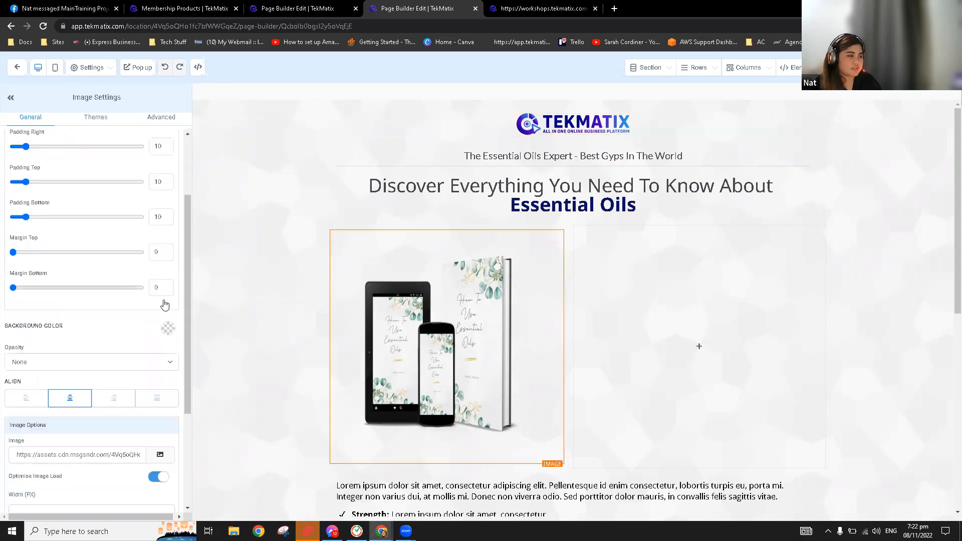
{"action": "scroll", "coordinate": [165, 304], "scroll_direction": "down", "scroll_amount": 3}
{"action": "left_click", "coordinate": [160, 304]}
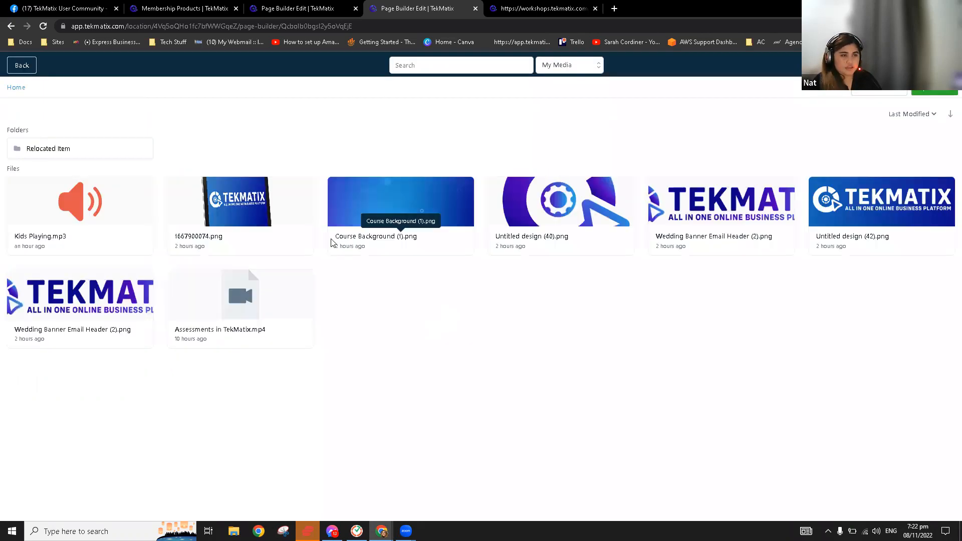
{"action": "left_click", "coordinate": [247, 207]}
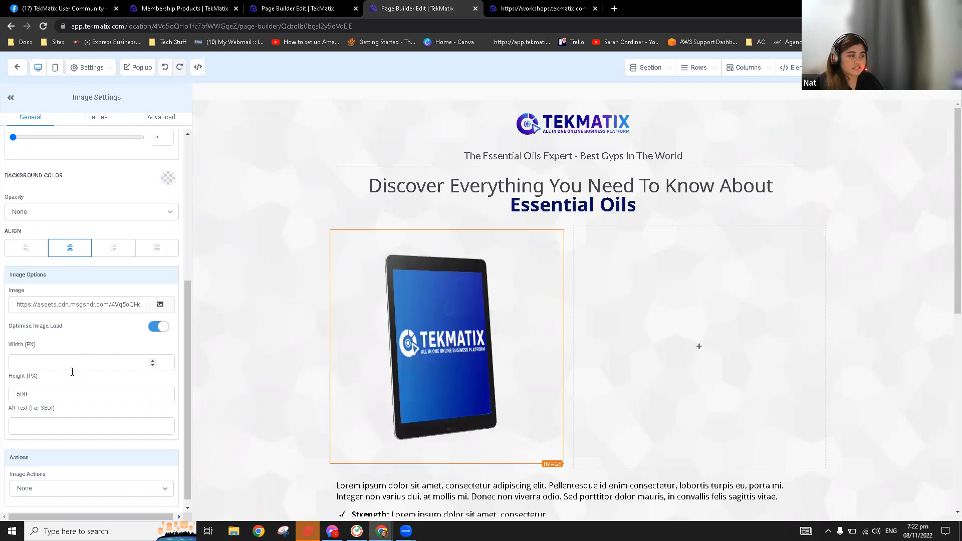
Clear the image's 500 px height and set its width to 400 px
{"action": "left_click", "coordinate": [46, 392]}
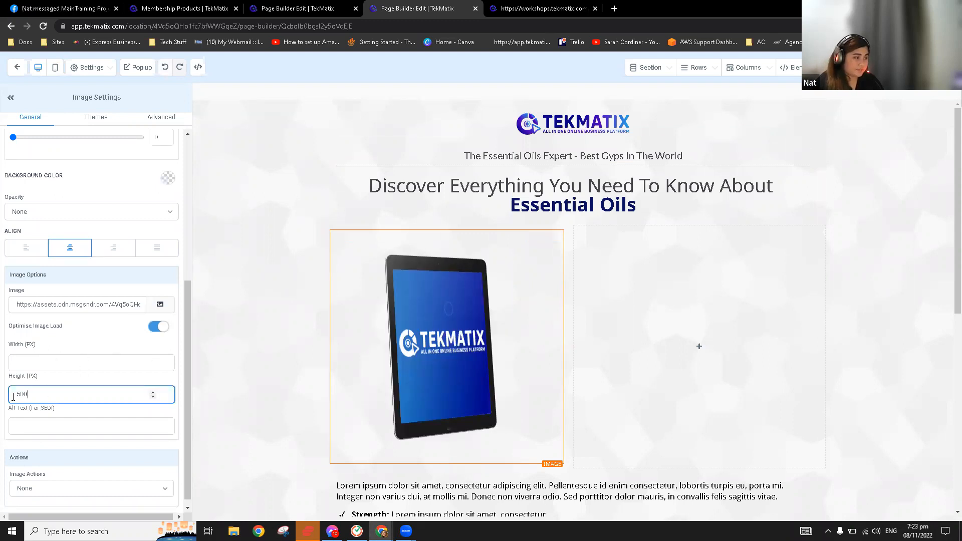
{"action": "key", "text": "ctrl+a"}
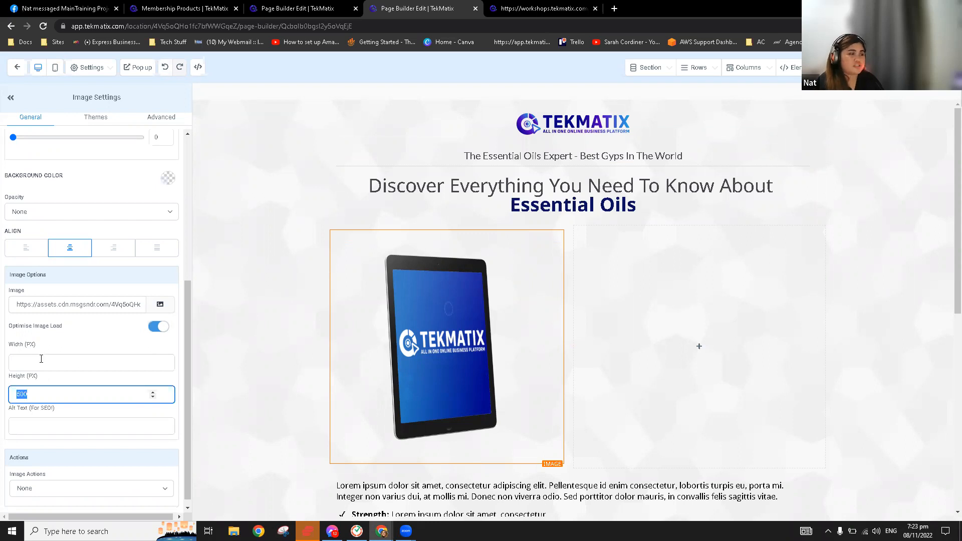
{"action": "key", "text": "BackSpace"}
{"action": "left_click", "coordinate": [41, 358]}
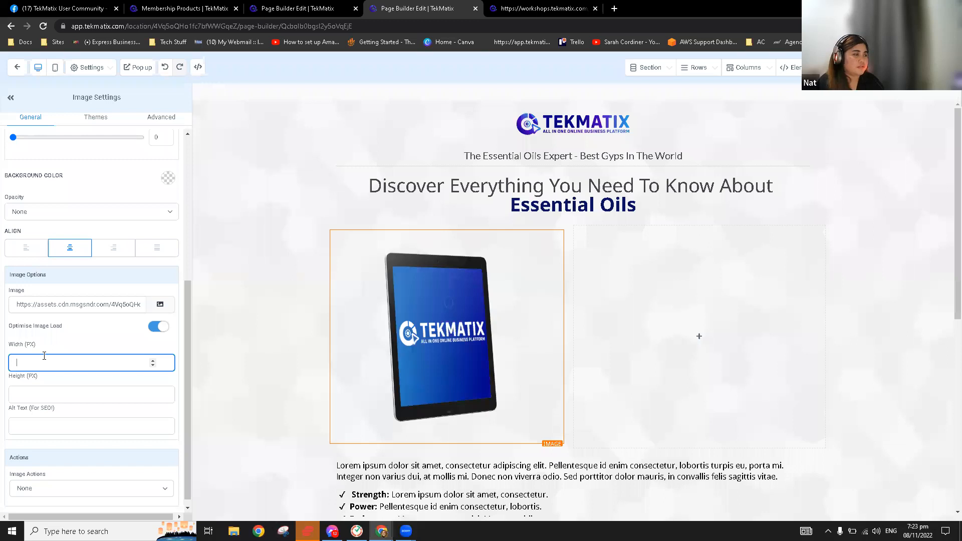
{"action": "type", "text": "400"}
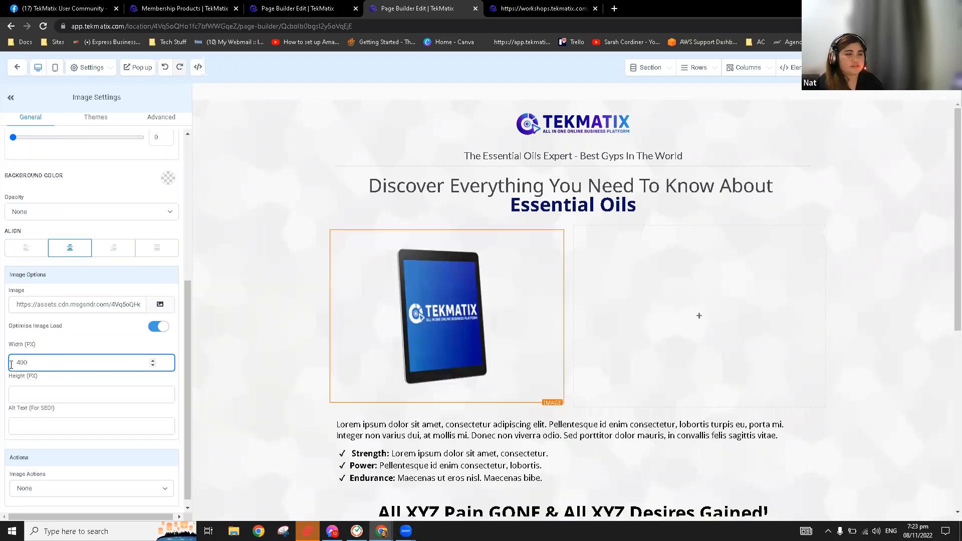
{"action": "scroll", "coordinate": [610, 354], "scroll_direction": "down", "scroll_amount": 3}
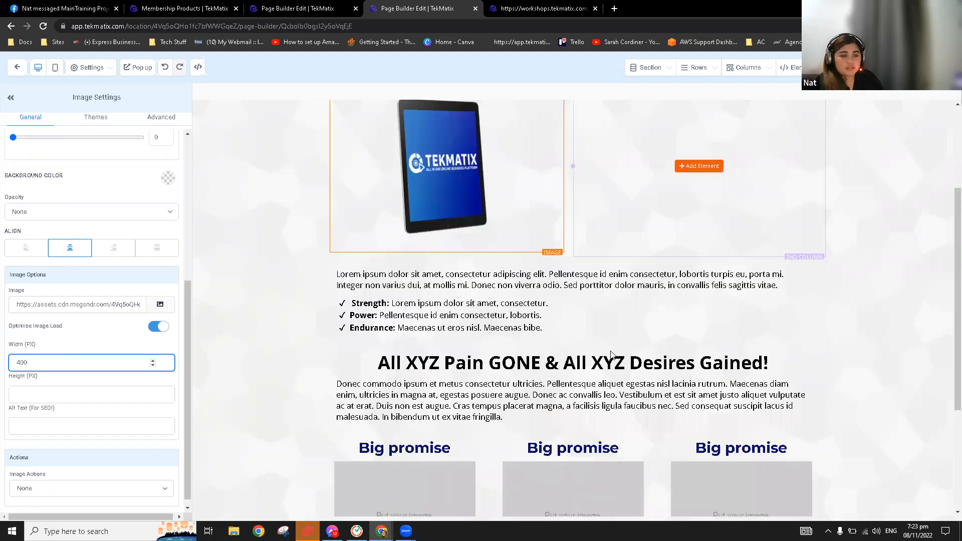
{"action": "scroll", "coordinate": [402, 325], "scroll_direction": "down", "scroll_amount": 3}
Select the first Big promise placeholder image, then scroll back up the page
{"action": "left_click", "coordinate": [407, 401]}
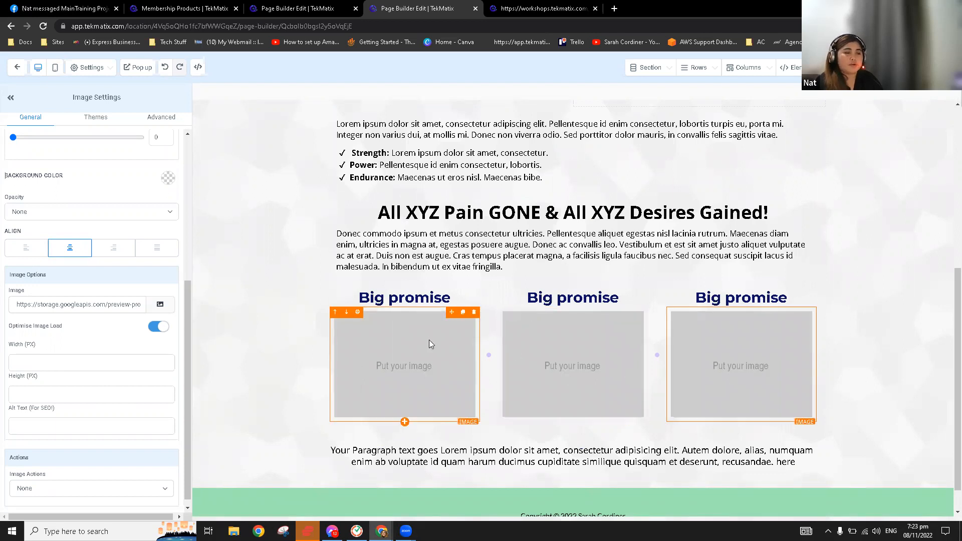
{"action": "scroll", "coordinate": [447, 309], "scroll_direction": "up", "scroll_amount": 2}
{"action": "scroll", "coordinate": [448, 309], "scroll_direction": "up", "scroll_amount": 1}
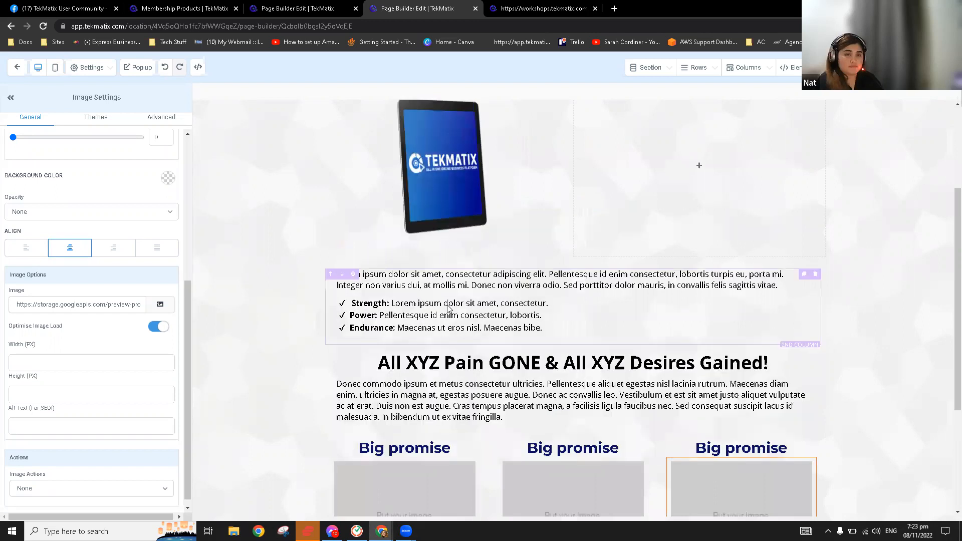
{"action": "scroll", "coordinate": [704, 323], "scroll_direction": "up", "scroll_amount": 3}
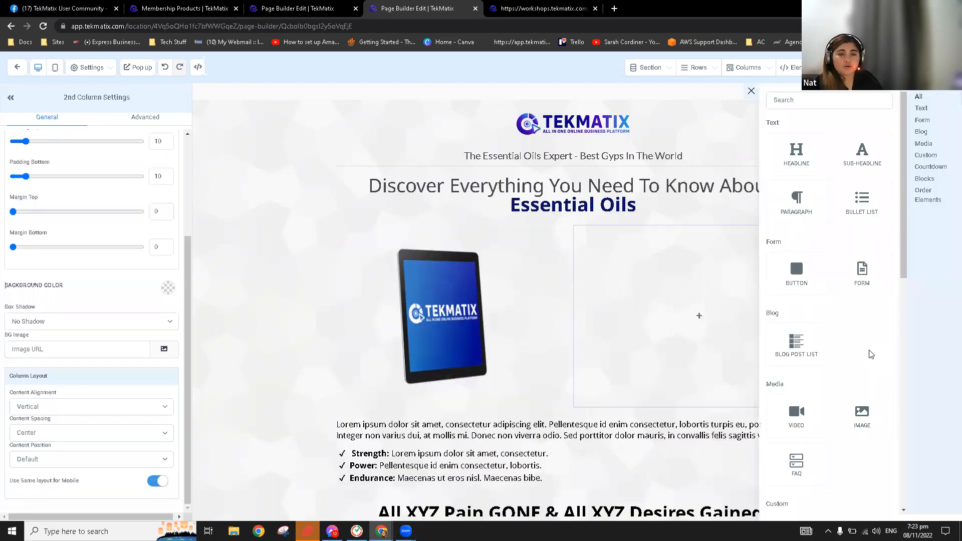
Scroll the element panel down to the Order Elements section
{"action": "scroll", "coordinate": [871, 354], "scroll_direction": "down", "scroll_amount": 2}
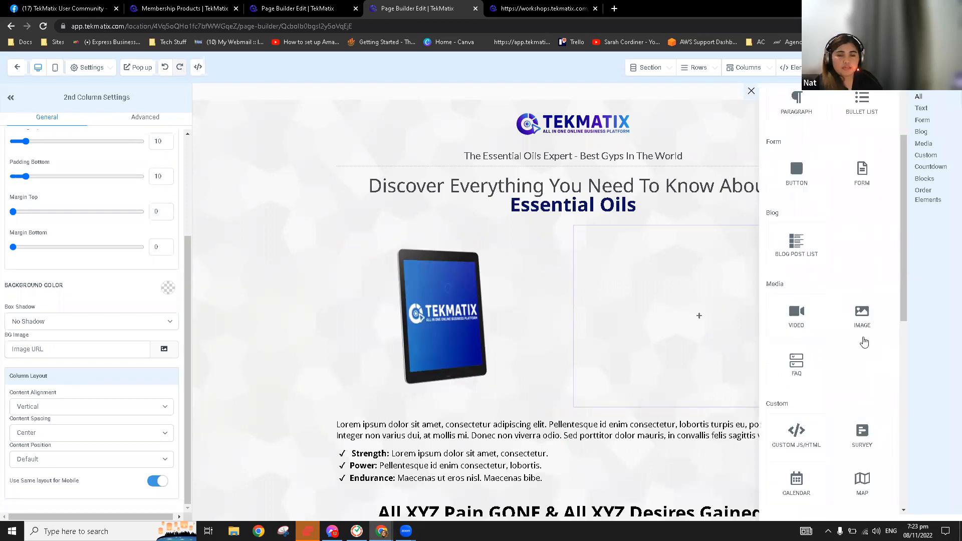
{"action": "scroll", "coordinate": [864, 342], "scroll_direction": "down", "scroll_amount": 3}
{"action": "scroll", "coordinate": [862, 342], "scroll_direction": "down", "scroll_amount": 2}
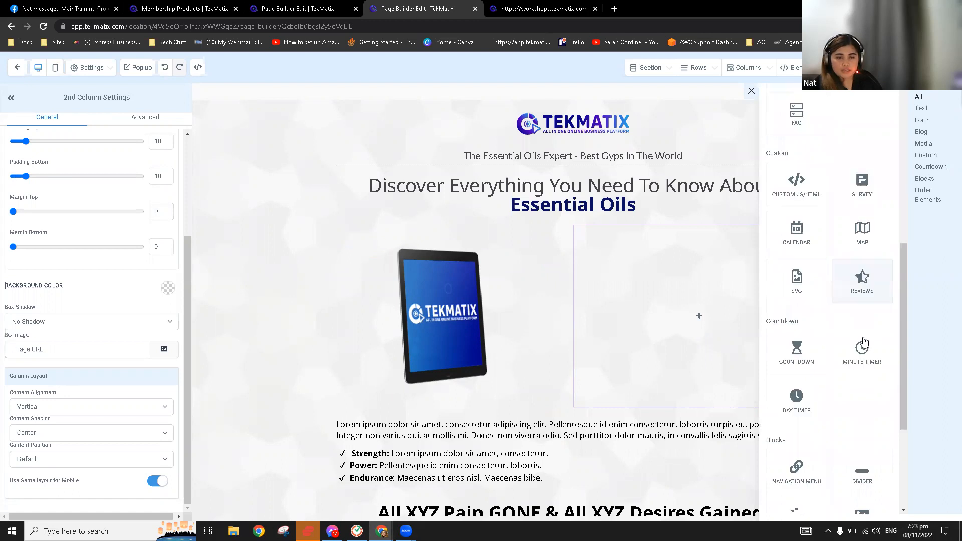
{"action": "scroll", "coordinate": [863, 342], "scroll_direction": "down", "scroll_amount": 4}
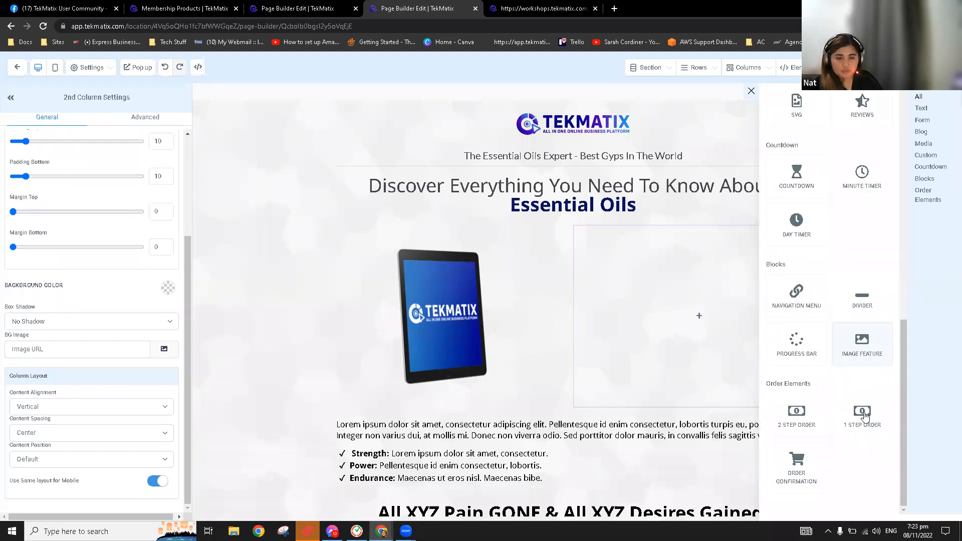
Drag the 1 Step Order element into the empty column beside the tablet image
{"action": "left_click_drag", "start_coordinate": [864, 415], "coordinate": [681, 283]}
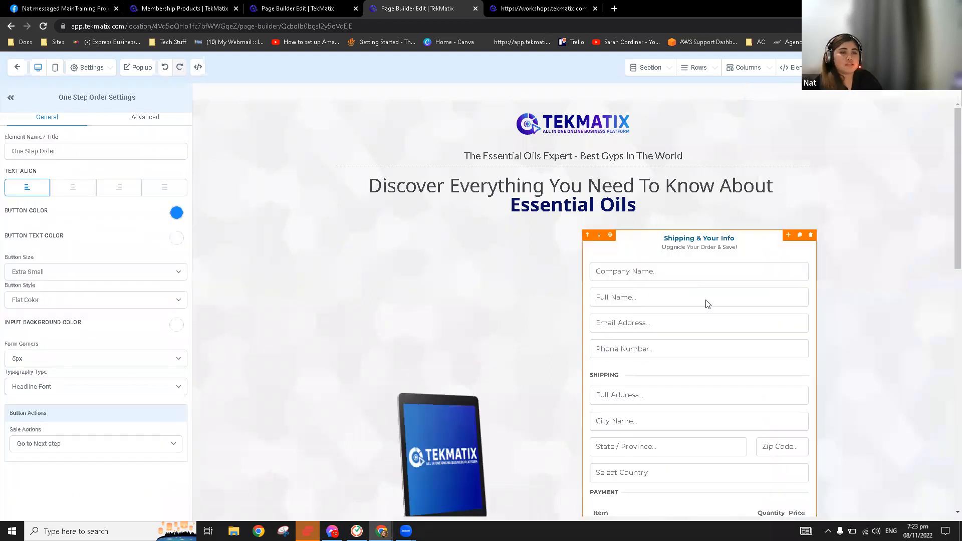
{"action": "scroll", "coordinate": [593, 244], "scroll_direction": "down", "scroll_amount": 2}
{"action": "scroll", "coordinate": [673, 254], "scroll_direction": "down", "scroll_amount": 1}
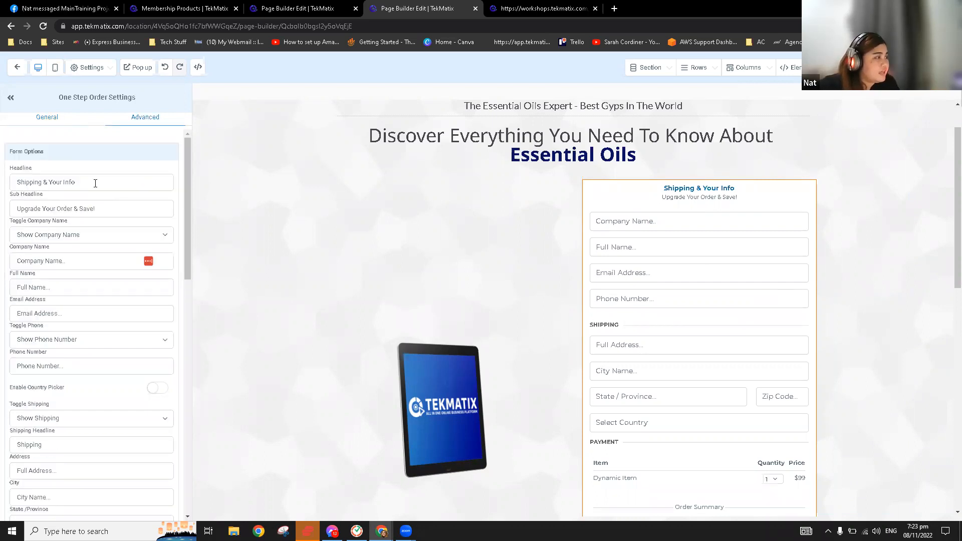
Change the order form headline to 'Payment Info' and delete the 'Upgrade Your Order & Save!' sub headline
{"action": "left_click_drag", "start_coordinate": [97, 184], "coordinate": [49, 186]}
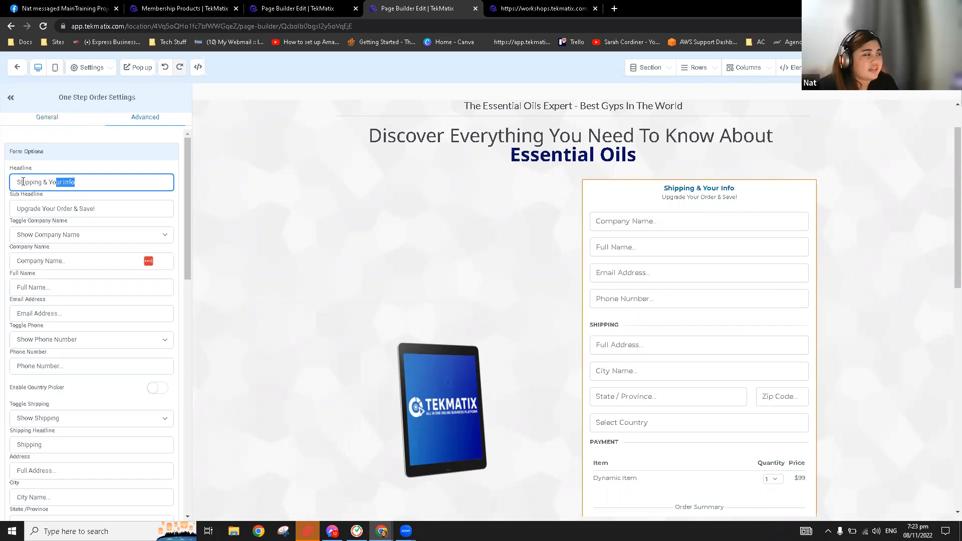
{"action": "left_click_drag", "start_coordinate": [23, 181], "coordinate": [17, 182]}
{"action": "key", "text": "BackSpace"}
{"action": "type", "text": "PAy"}
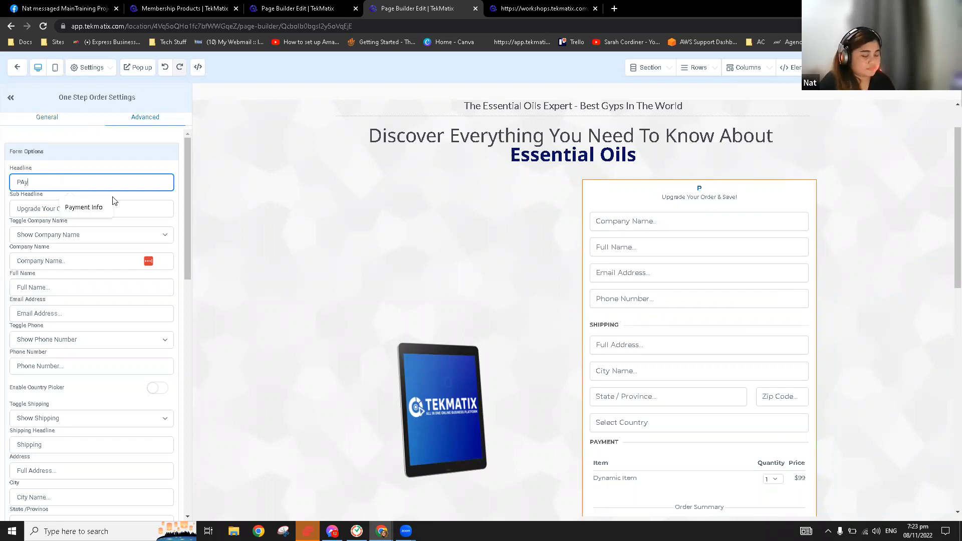
{"action": "type", "text": "ment Info"}
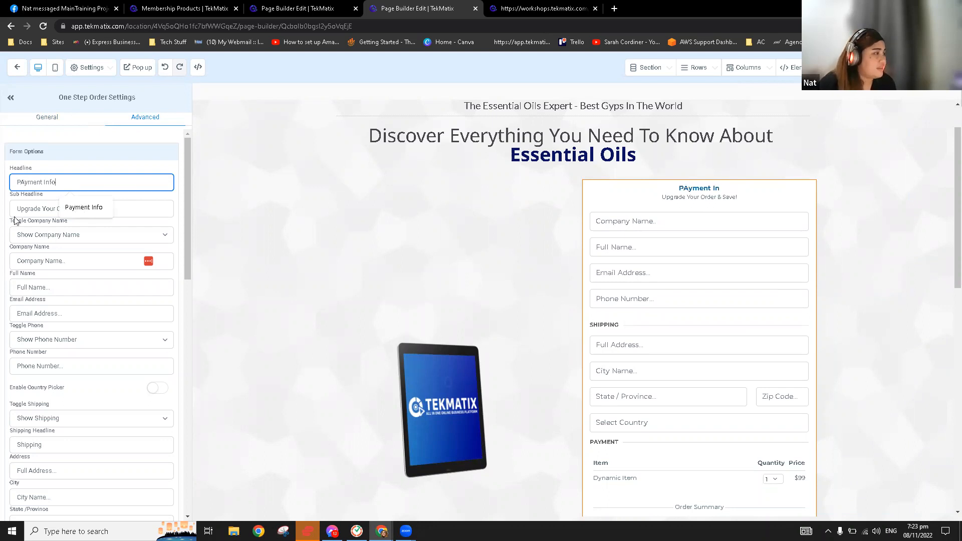
{"action": "left_click", "coordinate": [84, 206]}
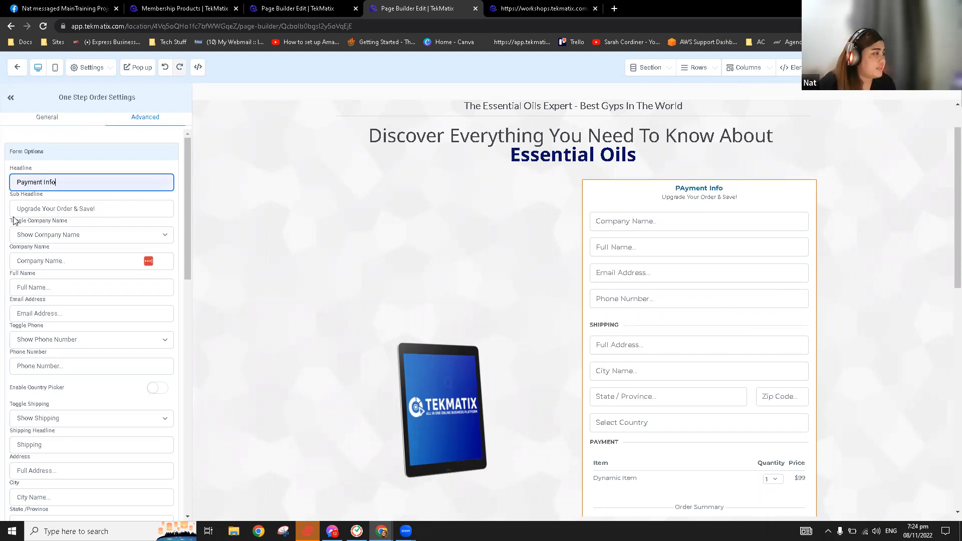
{"action": "left_click_drag", "start_coordinate": [95, 208], "coordinate": [13, 220]}
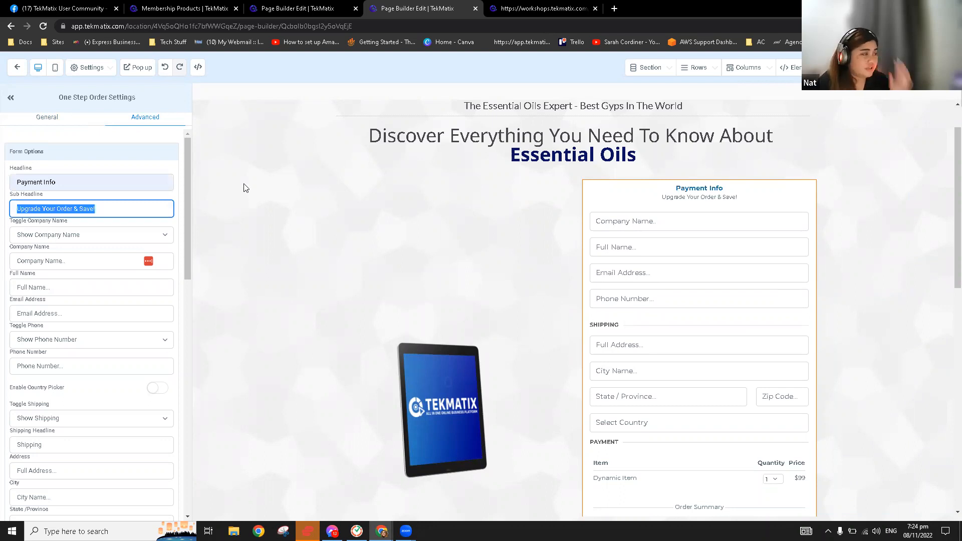
{"action": "key", "text": "BackSpace"}
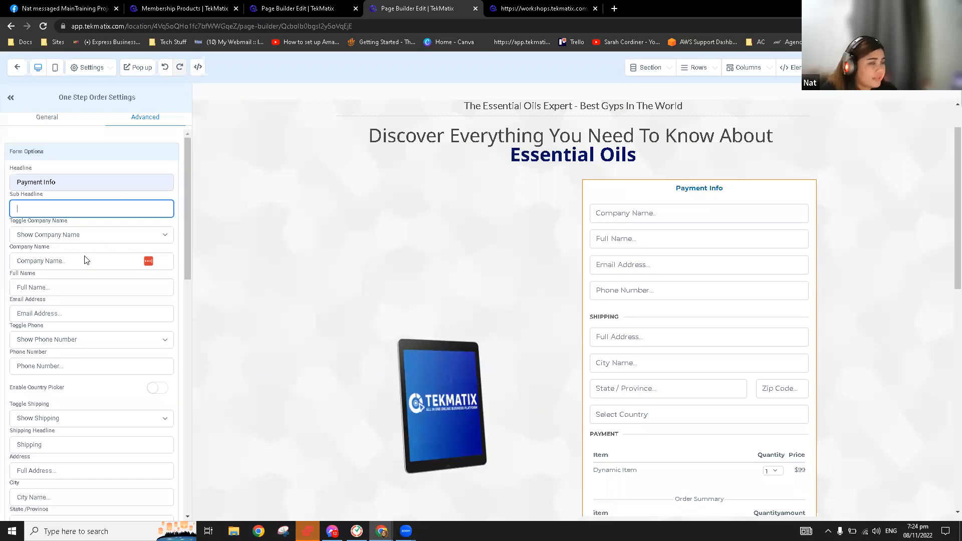
{"action": "left_click", "coordinate": [86, 235]}
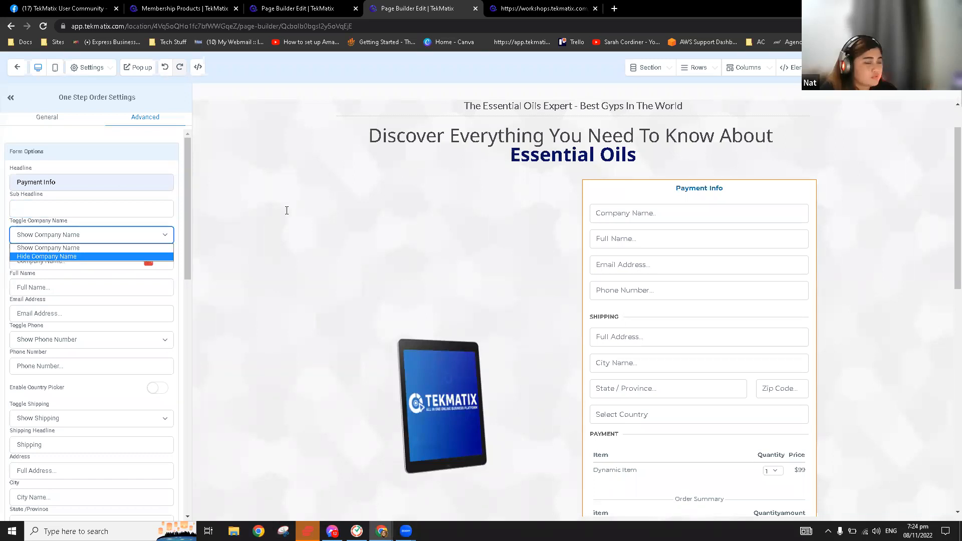
Set Toggle Company Name and Toggle Shipping to Hide on the order form
{"action": "left_click", "coordinate": [88, 257]}
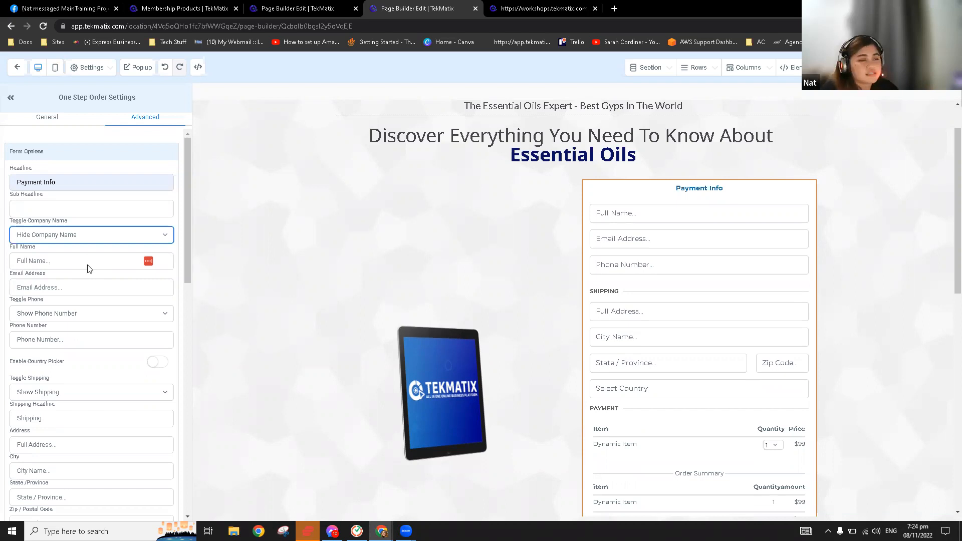
{"action": "scroll", "coordinate": [103, 298], "scroll_direction": "down", "scroll_amount": 2}
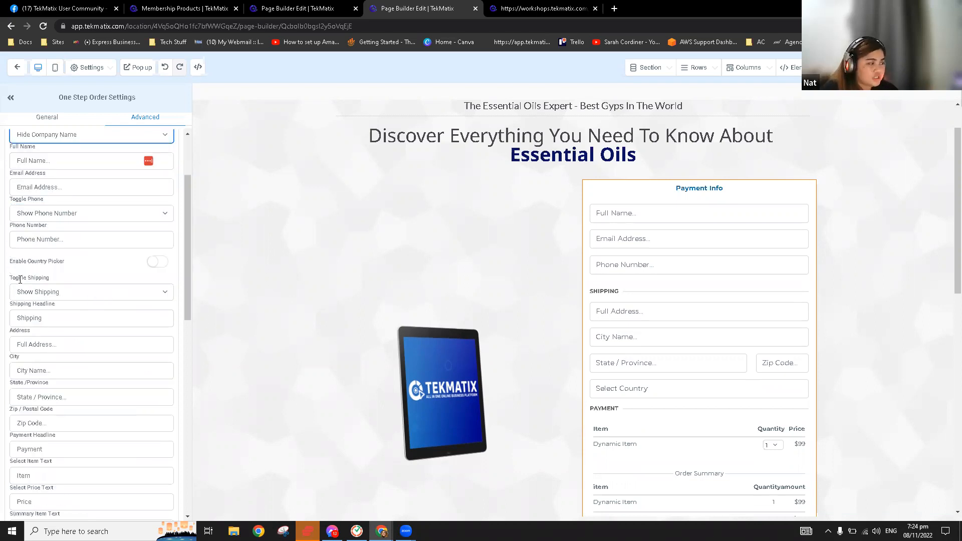
{"action": "left_click", "coordinate": [45, 292]}
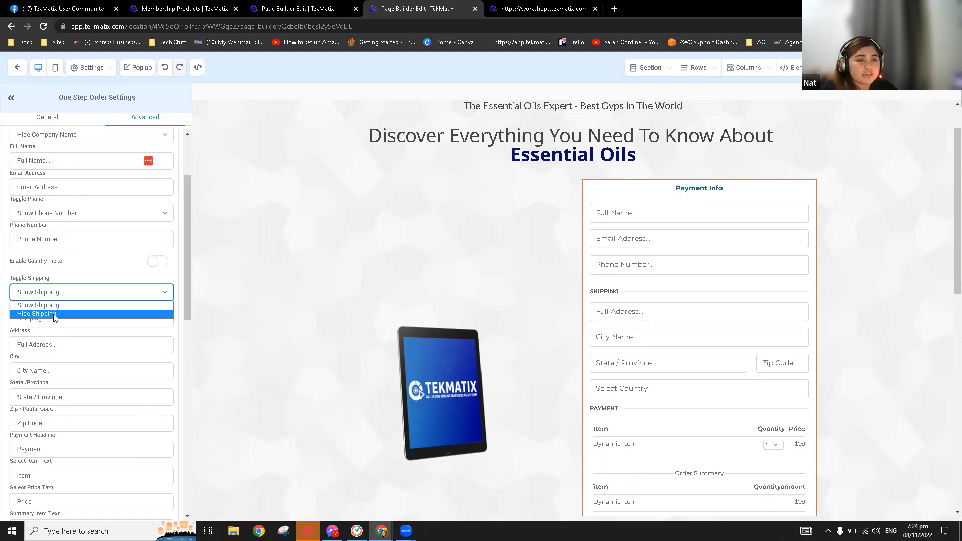
{"action": "key", "text": "Return"}
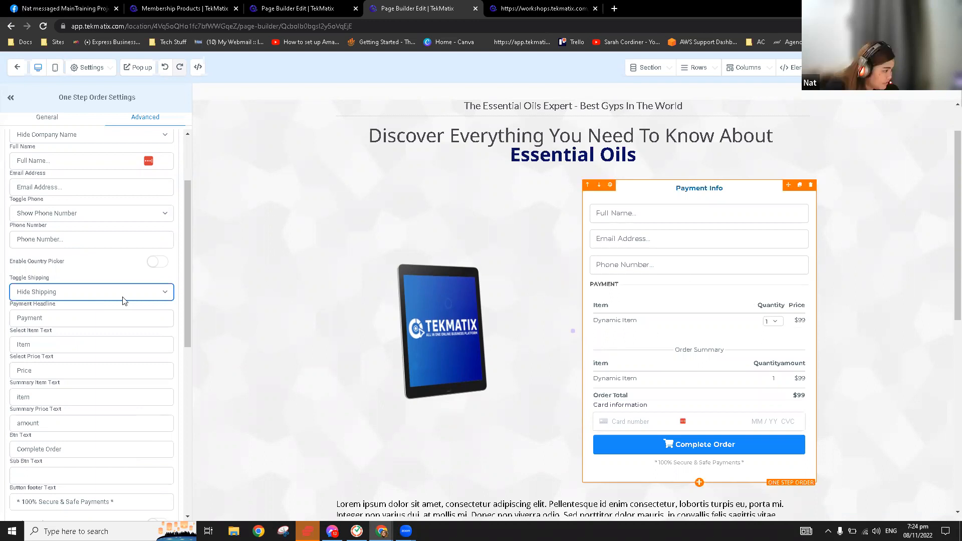
Turn on Sticky Contact and Validate Disposable email for the order form
{"action": "scroll", "coordinate": [124, 300], "scroll_direction": "down", "scroll_amount": 3}
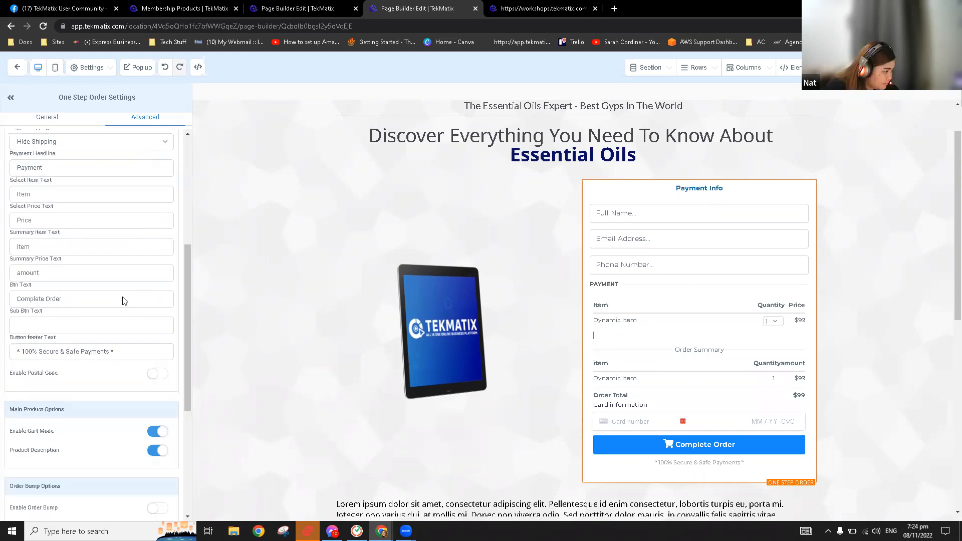
{"action": "scroll", "coordinate": [125, 300], "scroll_direction": "down", "scroll_amount": 2}
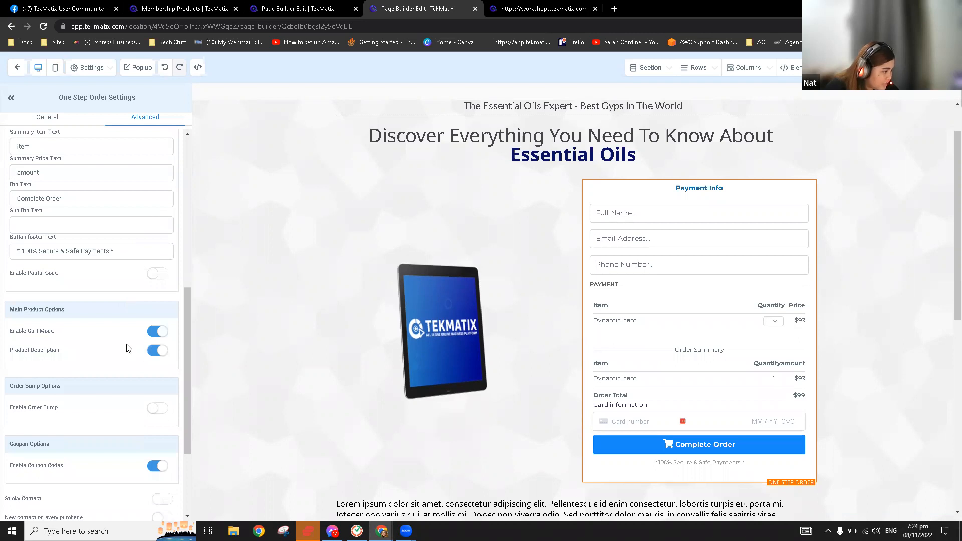
{"action": "scroll", "coordinate": [170, 367], "scroll_direction": "down", "scroll_amount": 1}
{"action": "scroll", "coordinate": [169, 367], "scroll_direction": "down", "scroll_amount": 1}
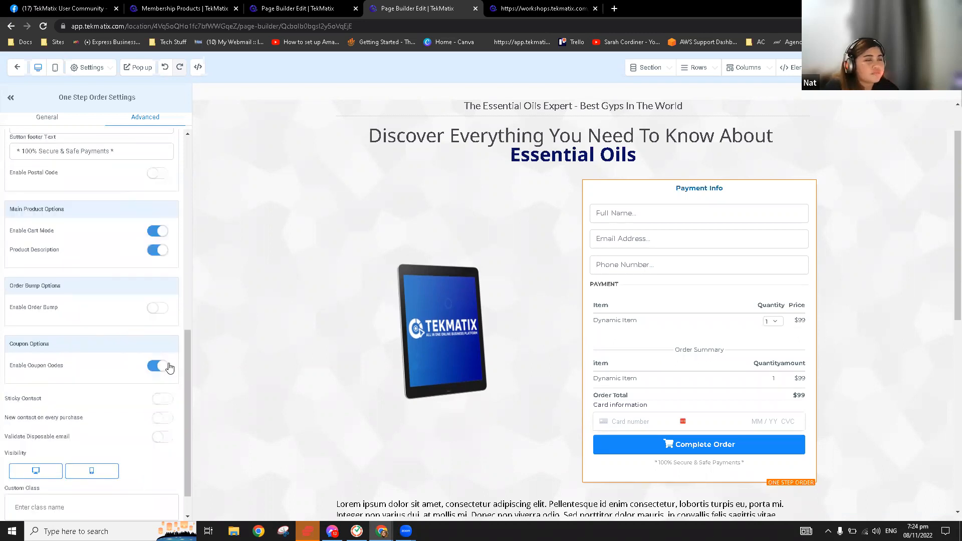
{"action": "scroll", "coordinate": [169, 367], "scroll_direction": "down", "scroll_amount": 1}
{"action": "left_click", "coordinate": [170, 367]}
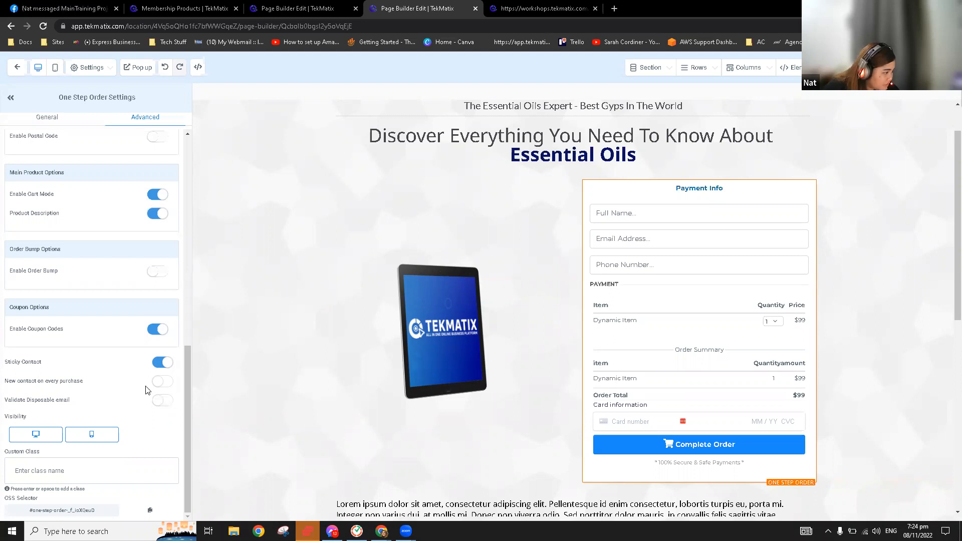
{"action": "left_click", "coordinate": [161, 400]}
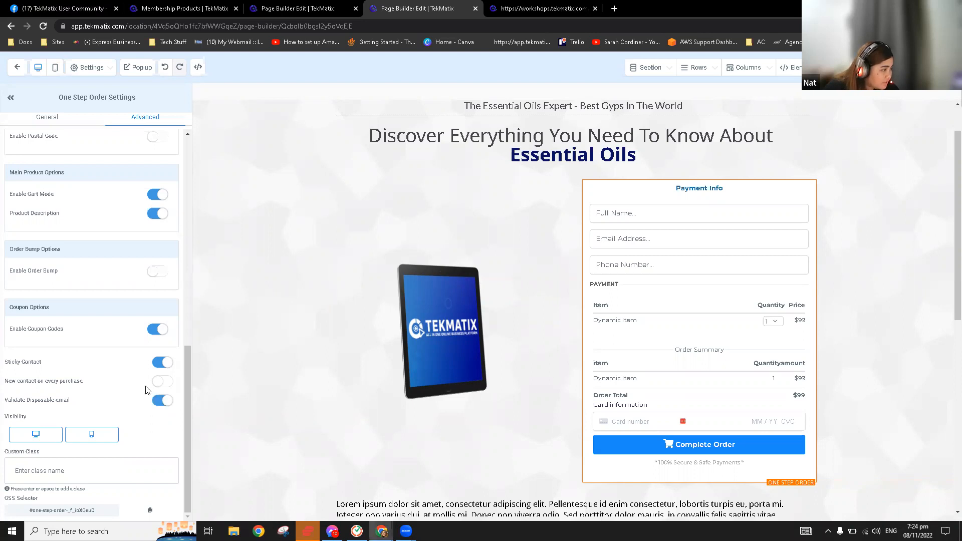
{"action": "scroll", "coordinate": [146, 391], "scroll_direction": "up", "scroll_amount": 2}
{"action": "scroll", "coordinate": [147, 390], "scroll_direction": "up", "scroll_amount": 3}
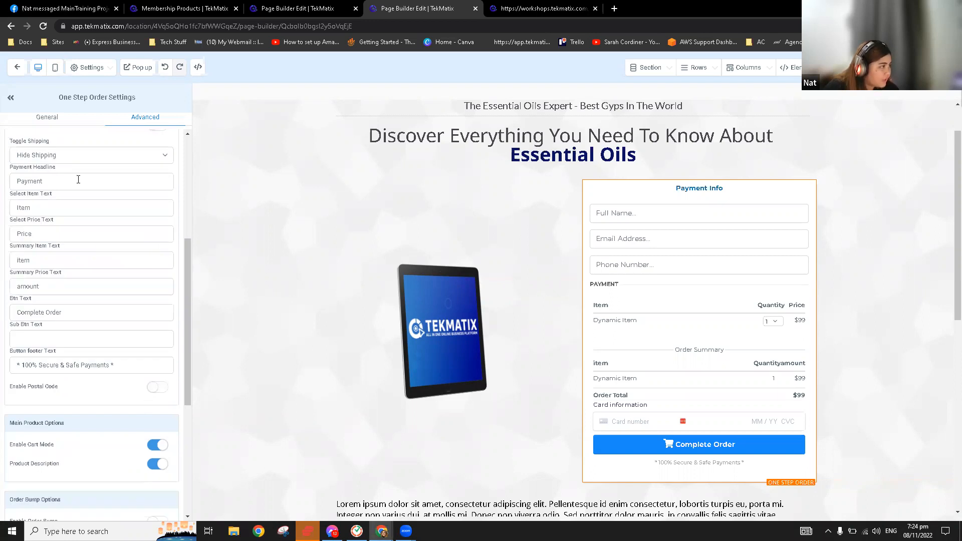
{"action": "scroll", "coordinate": [47, 124], "scroll_direction": "up", "scroll_amount": 5}
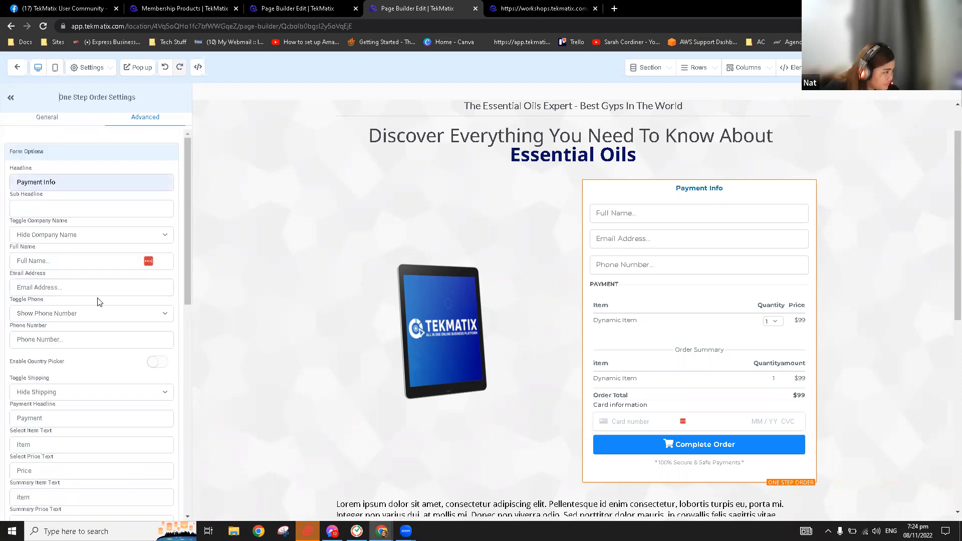
{"action": "left_click", "coordinate": [47, 118]}
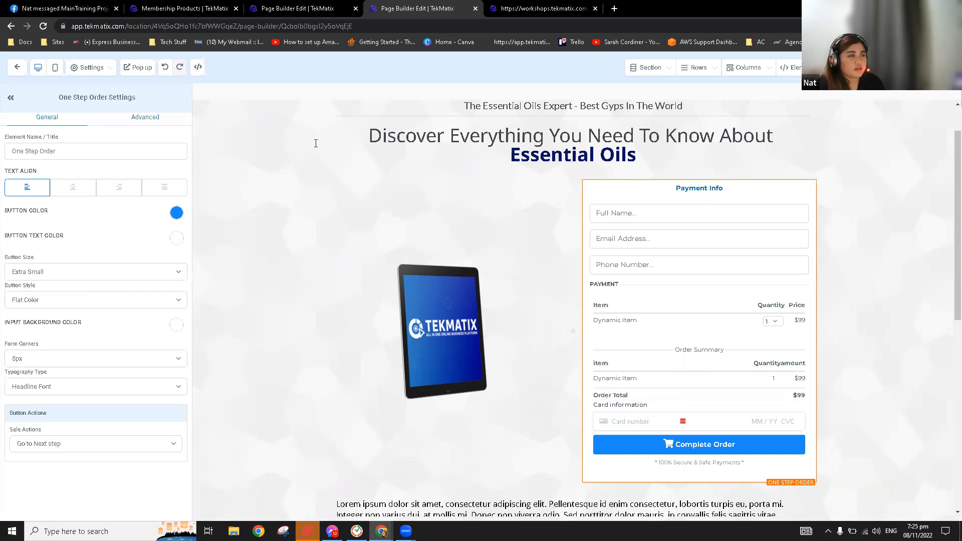
Try Sale Actions 'Go to website URL', then set it back to 'Go to Next step'
{"action": "left_click", "coordinate": [477, 148]}
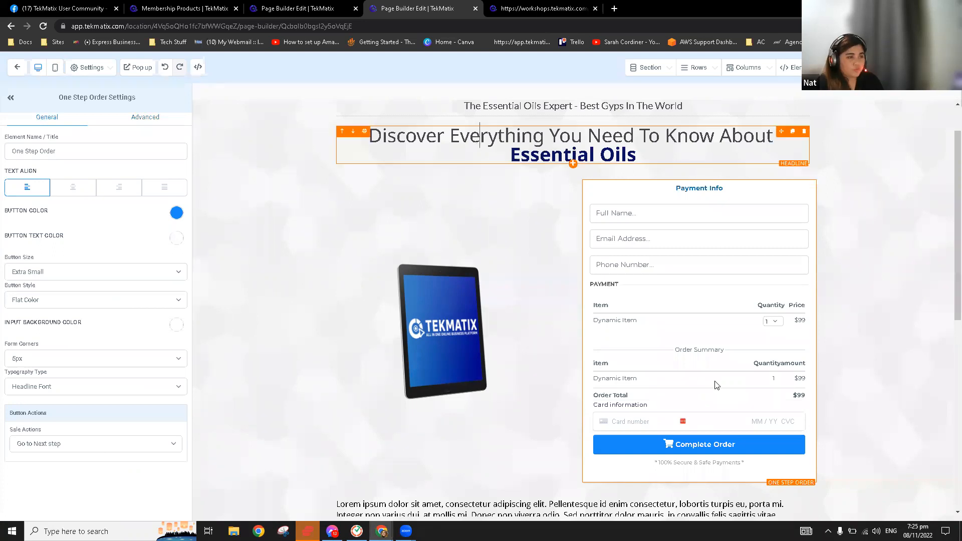
{"action": "left_click", "coordinate": [706, 293]}
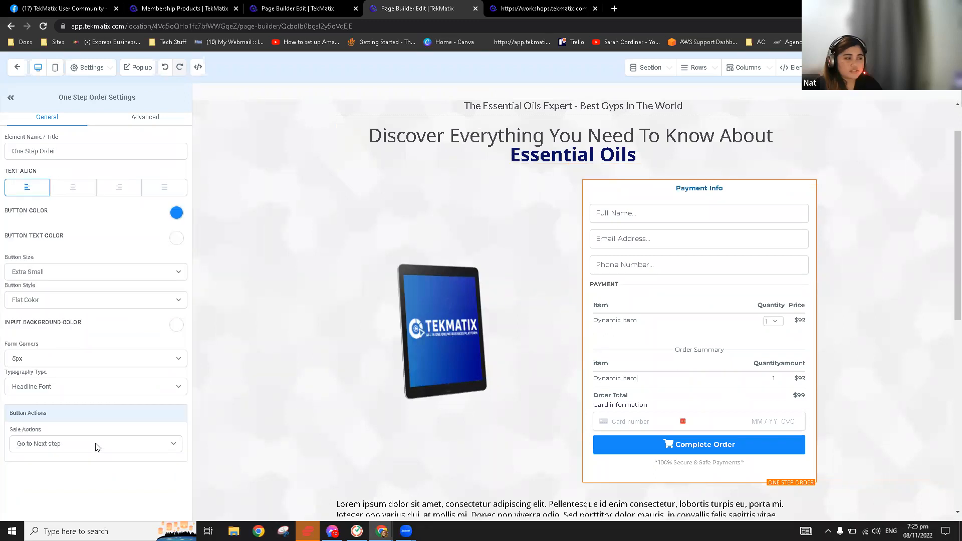
{"action": "left_click", "coordinate": [95, 444]}
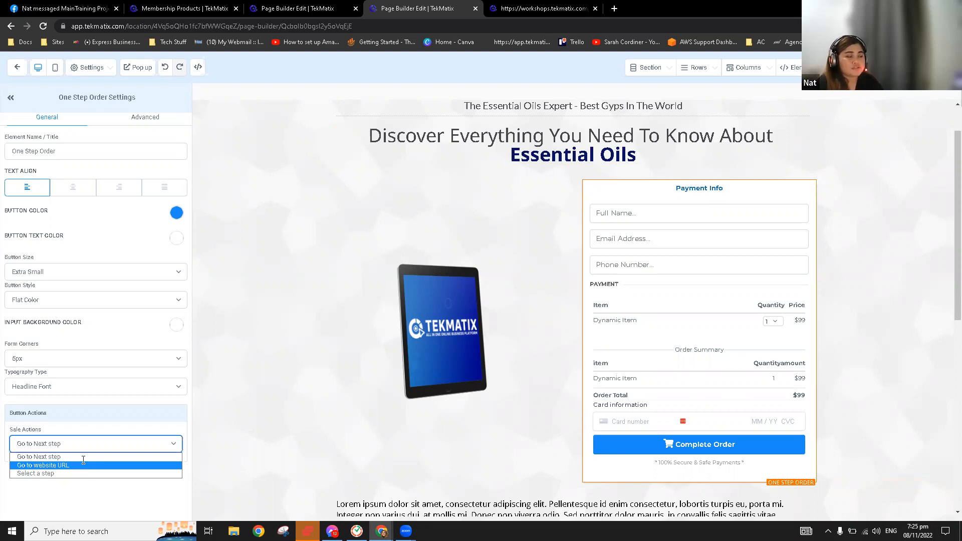
{"action": "left_click", "coordinate": [84, 465]}
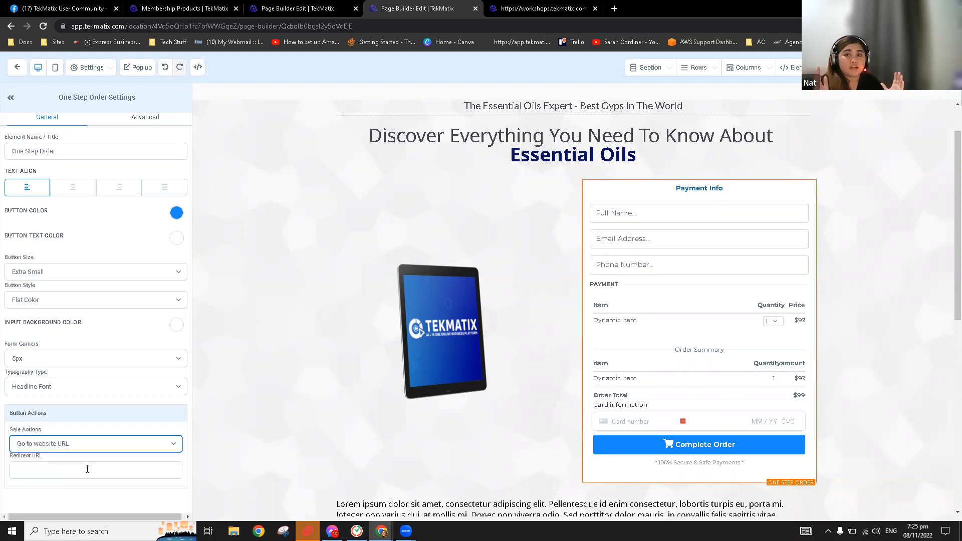
{"action": "left_click", "coordinate": [88, 469]}
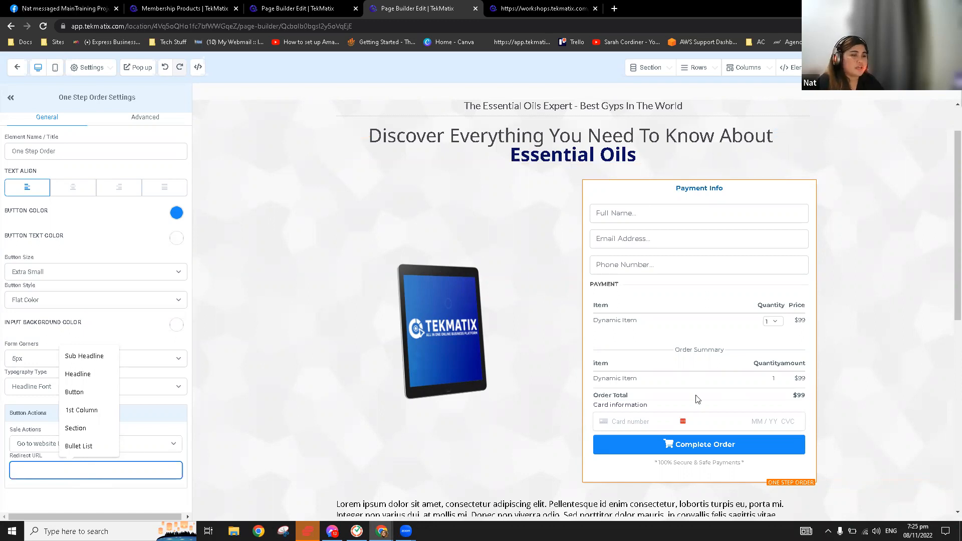
{"action": "left_click", "coordinate": [653, 331]}
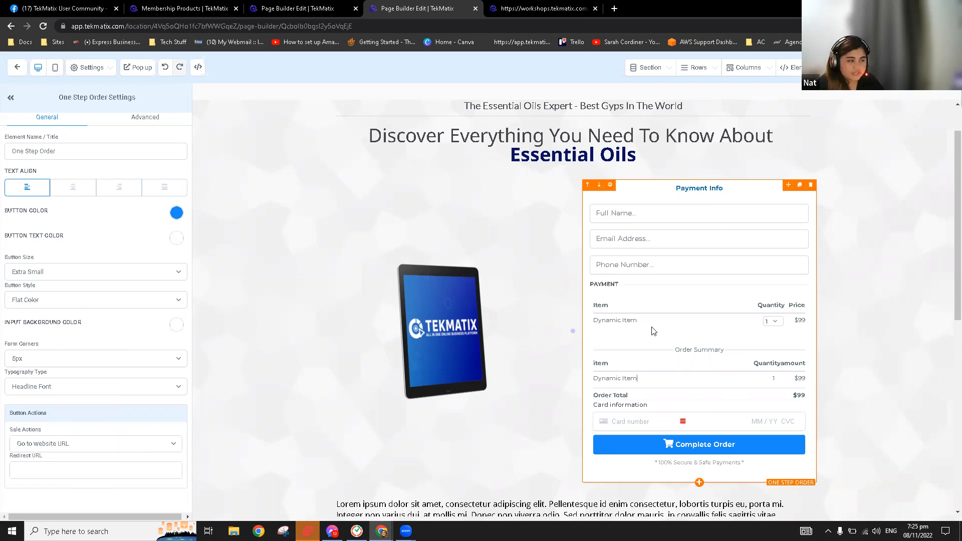
{"action": "left_click", "coordinate": [96, 443]}
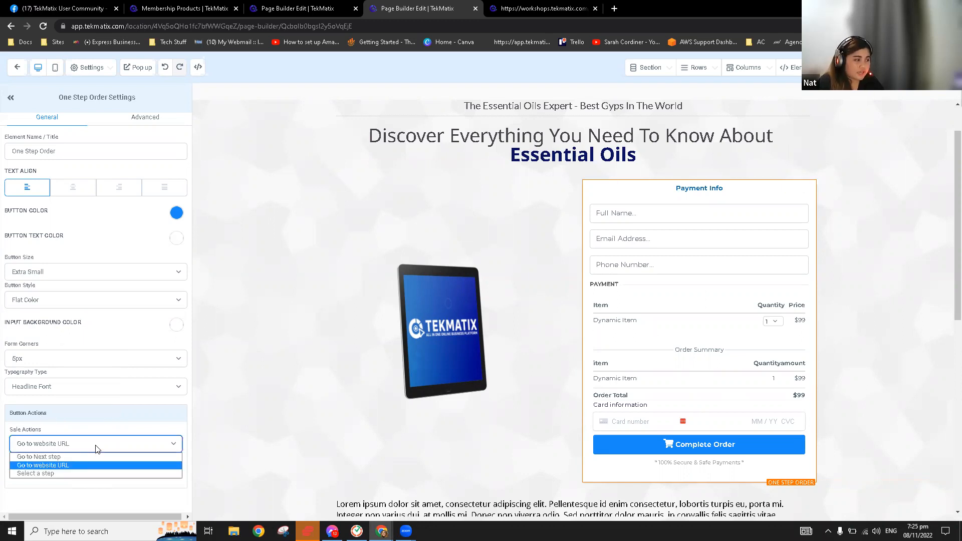
{"action": "left_click", "coordinate": [84, 457]}
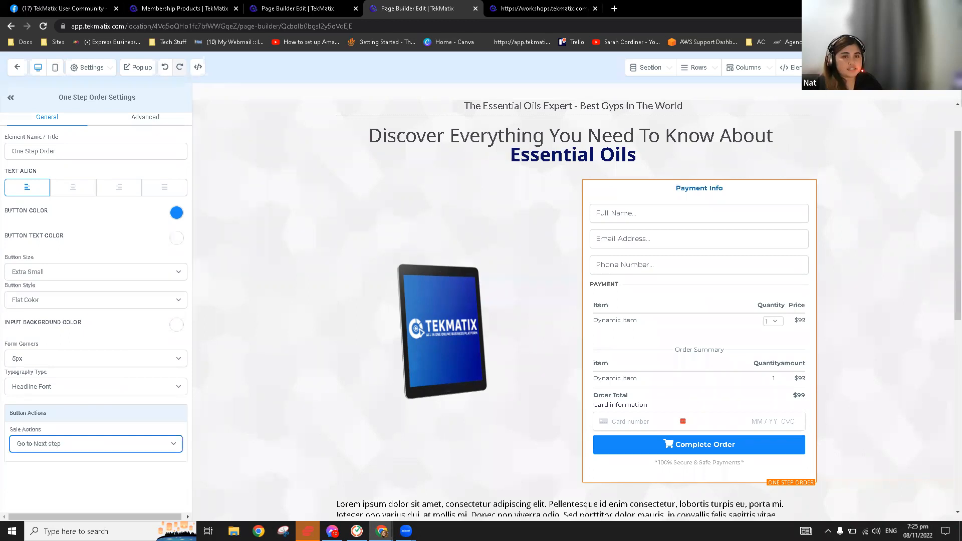
{"action": "left_click", "coordinate": [933, 67]}
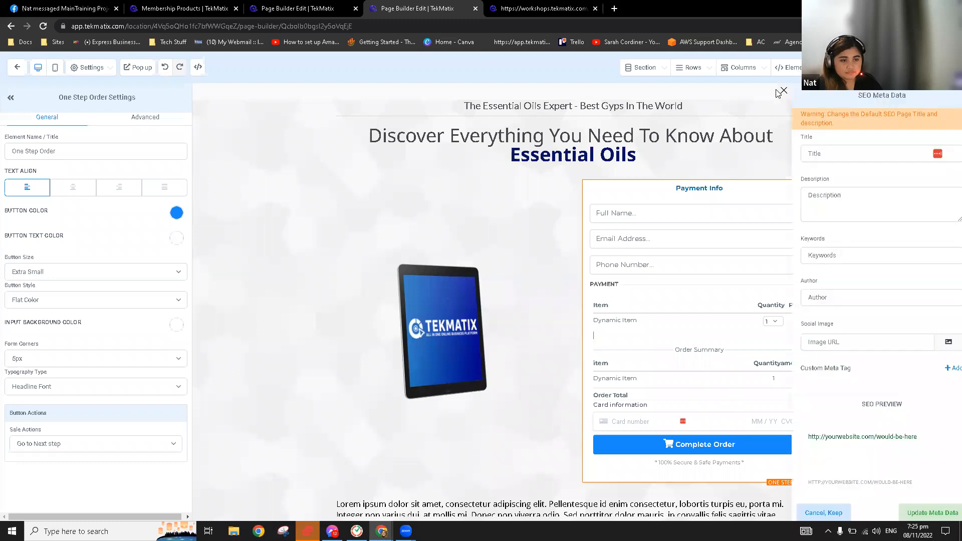
Close the SEO Meta Data panel and exit the page builder back to the funnel
{"action": "left_click", "coordinate": [782, 91]}
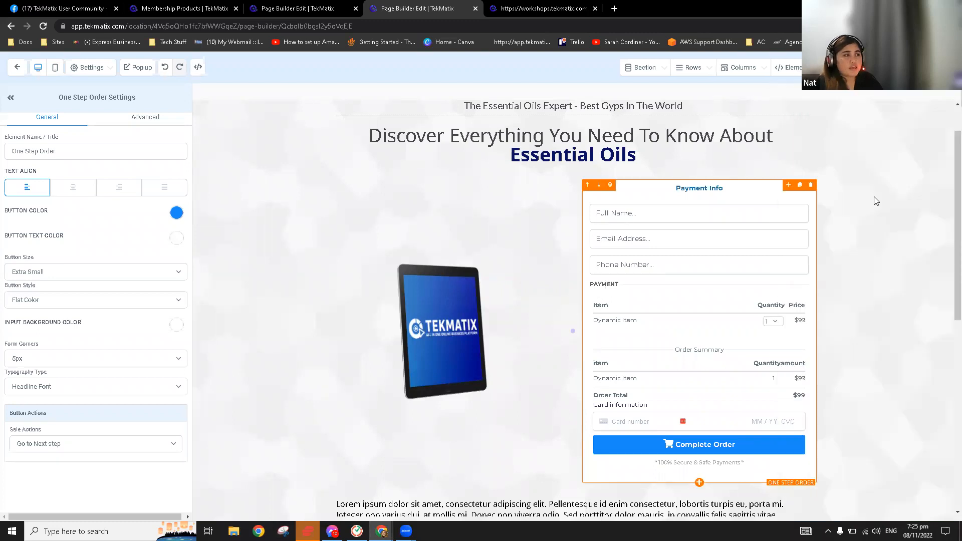
{"action": "left_click", "coordinate": [17, 70]}
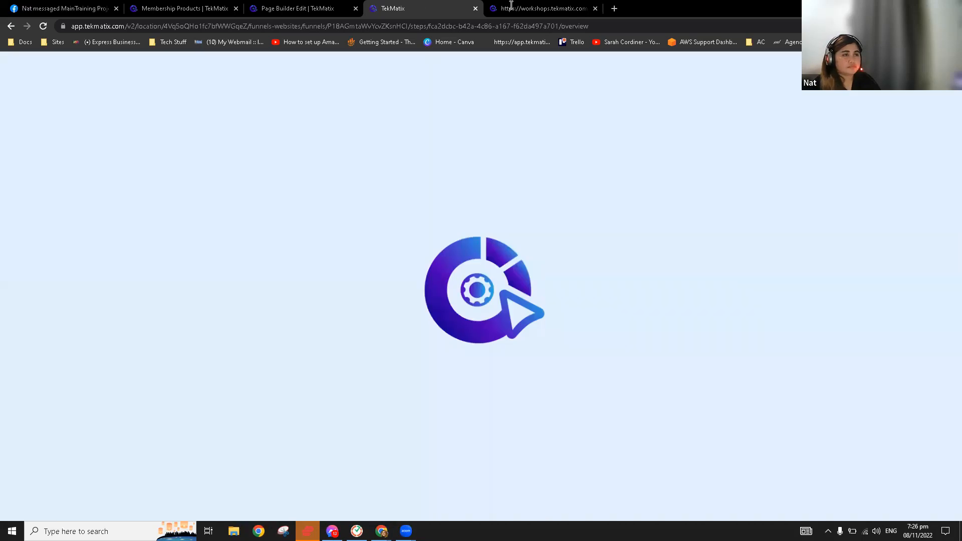
Close the workshops tab and open the Thank You Page - Free eBook step with Edit Page
{"action": "left_click", "coordinate": [594, 8]}
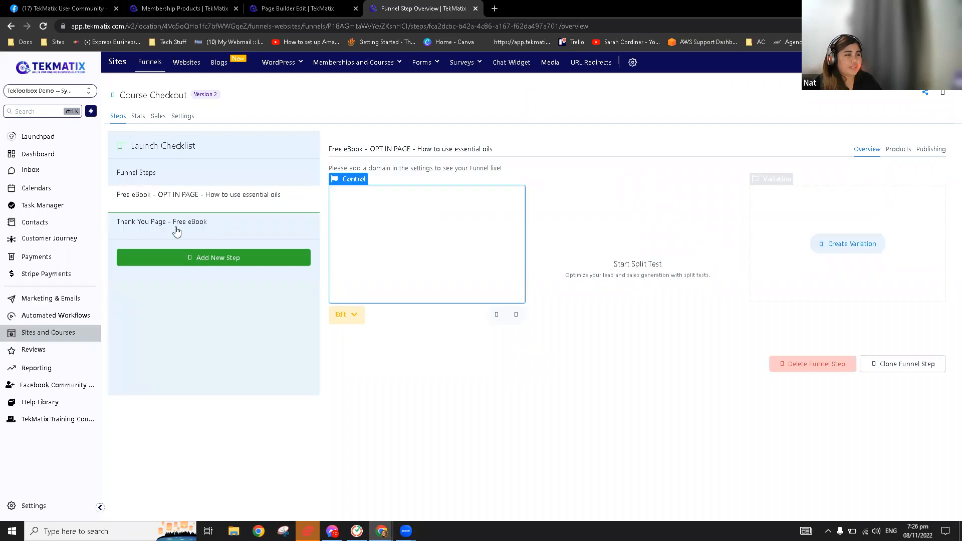
{"action": "left_click", "coordinate": [177, 230]}
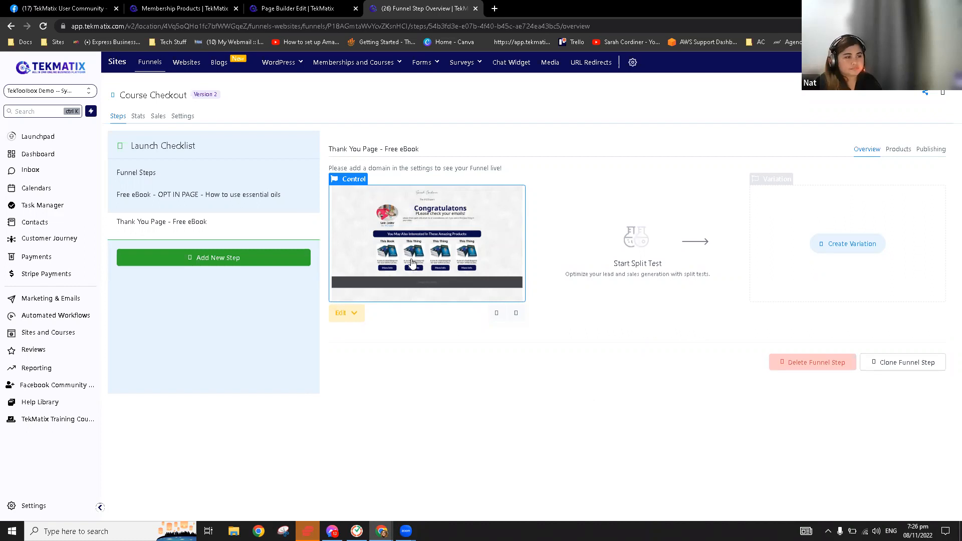
{"action": "left_click", "coordinate": [352, 313]}
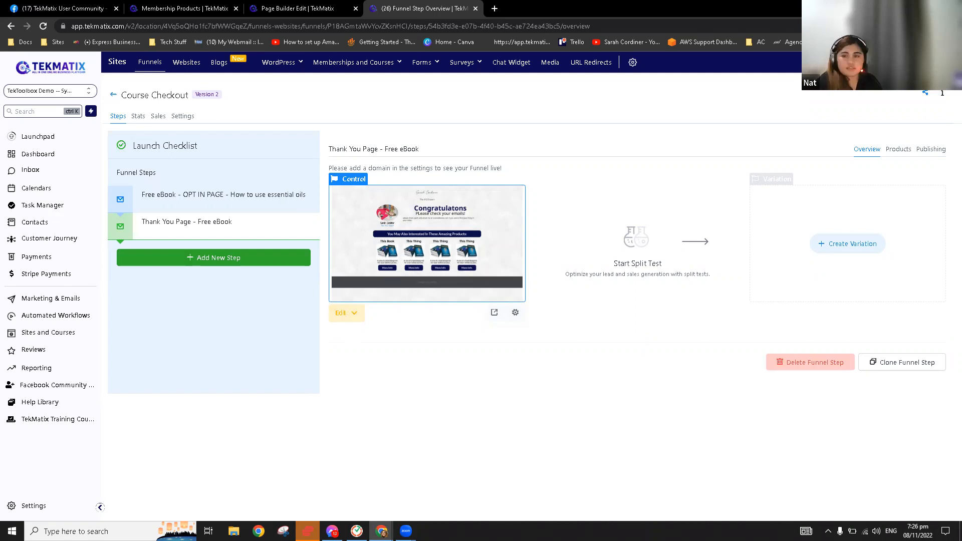
{"action": "left_click", "coordinate": [362, 339]}
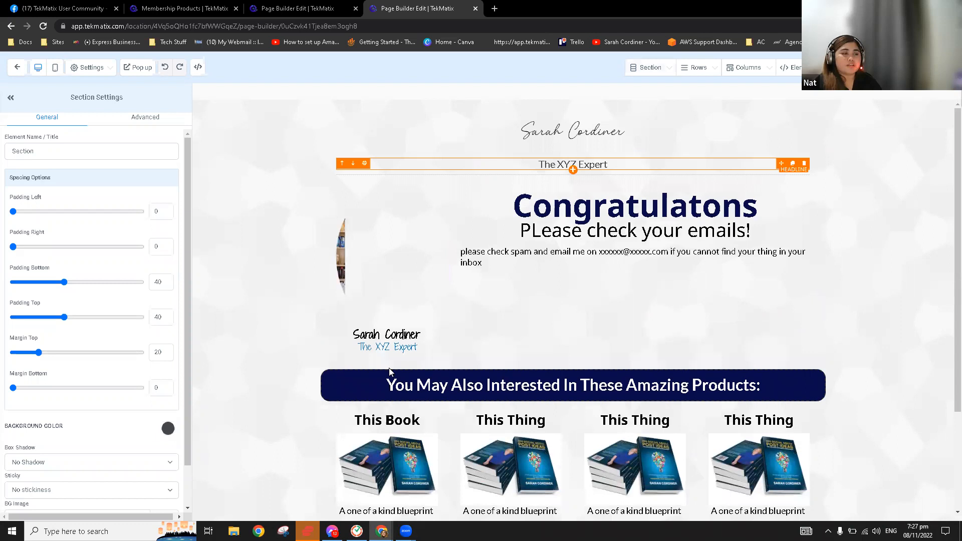
Scroll down to the product row and select the first More Info button's settings
{"action": "scroll", "coordinate": [398, 404], "scroll_direction": "down", "scroll_amount": 3}
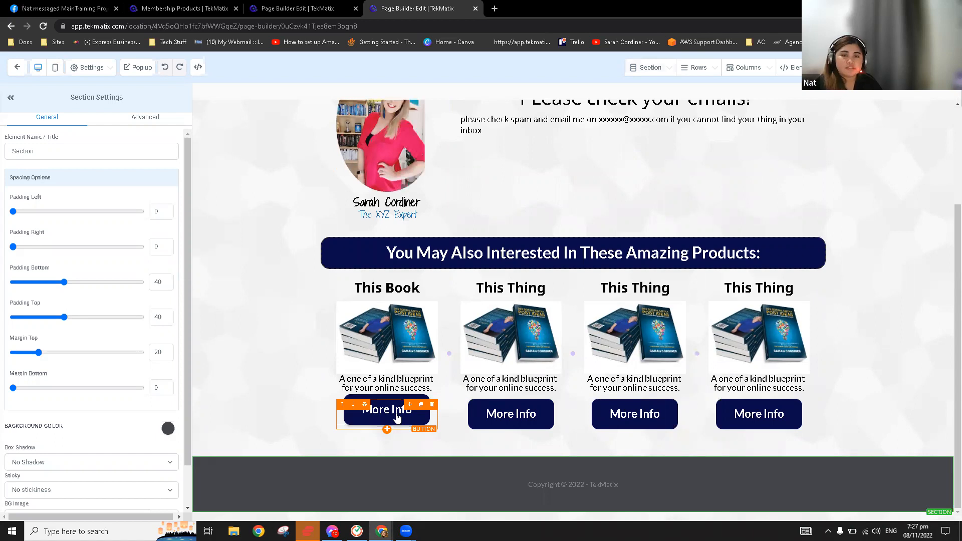
{"action": "left_click", "coordinate": [397, 417]}
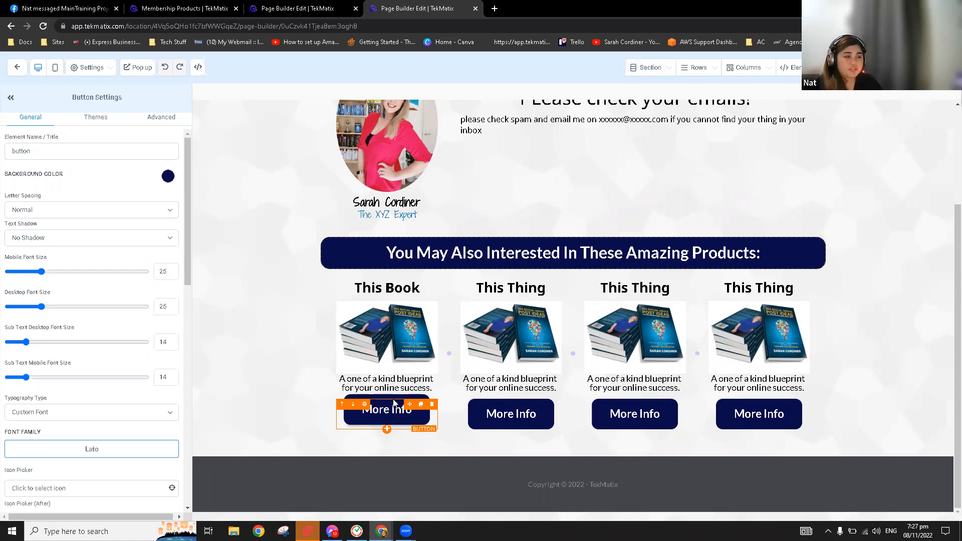
Rename the first two product headings to 'Amazon Book' and 'Lead Magnet'
{"action": "left_click", "coordinate": [393, 284]}
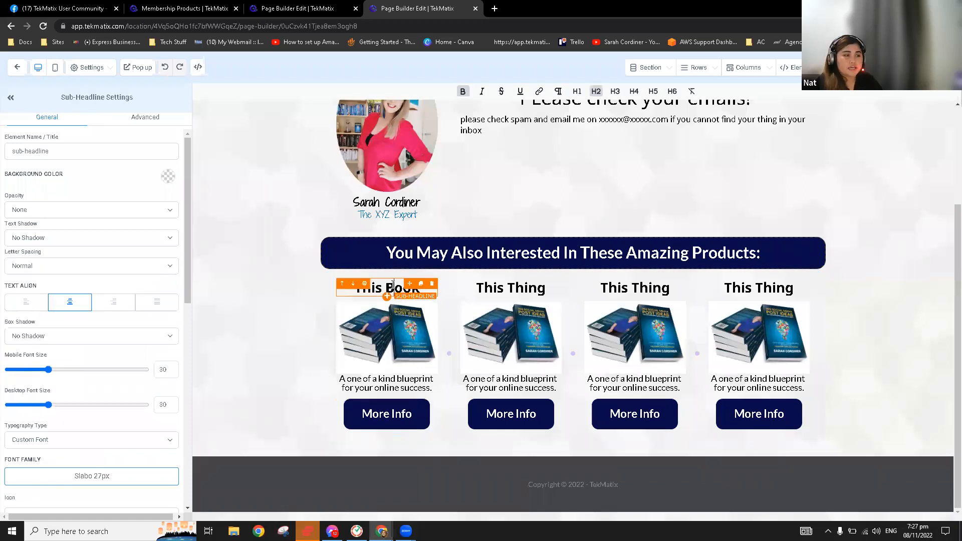
{"action": "key", "text": "ctrl+a"}
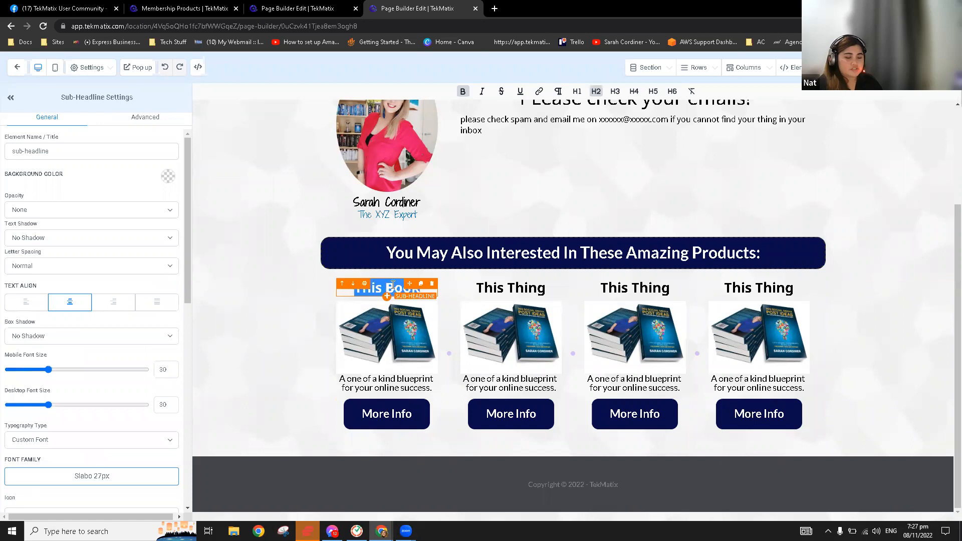
{"action": "type", "text": "Amaz"}
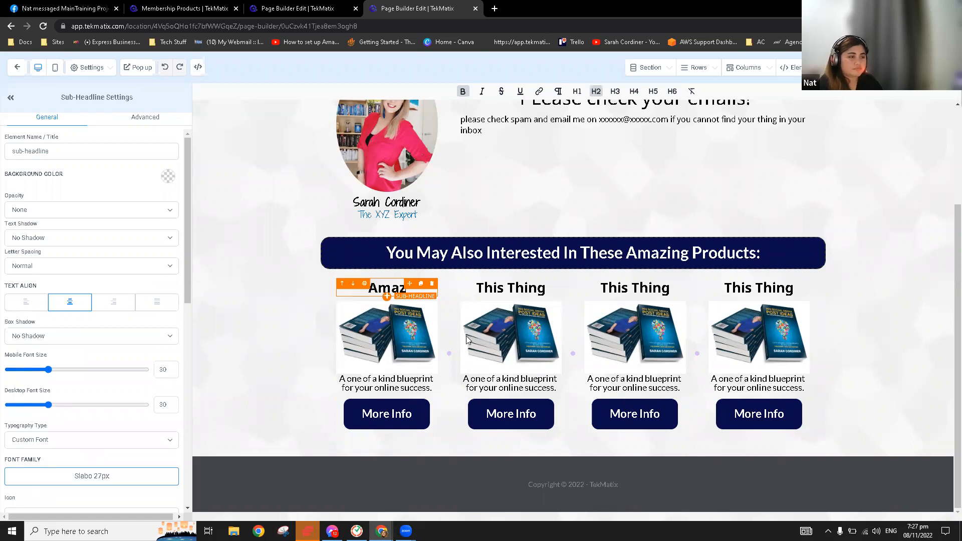
{"action": "type", "text": "on Book"}
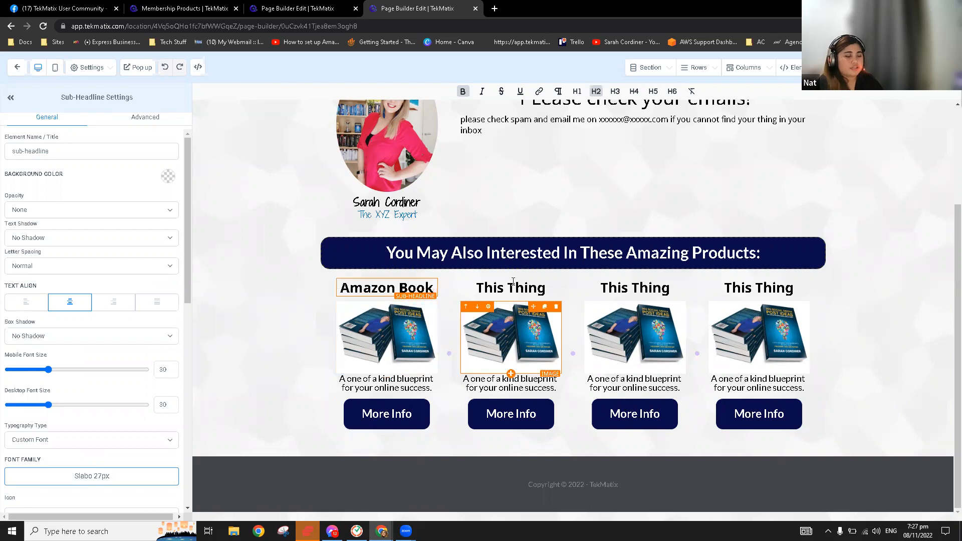
{"action": "left_click", "coordinate": [513, 281]}
{"action": "key", "text": "ctrl+a"}
{"action": "type", "text": "Lead Magnet"}
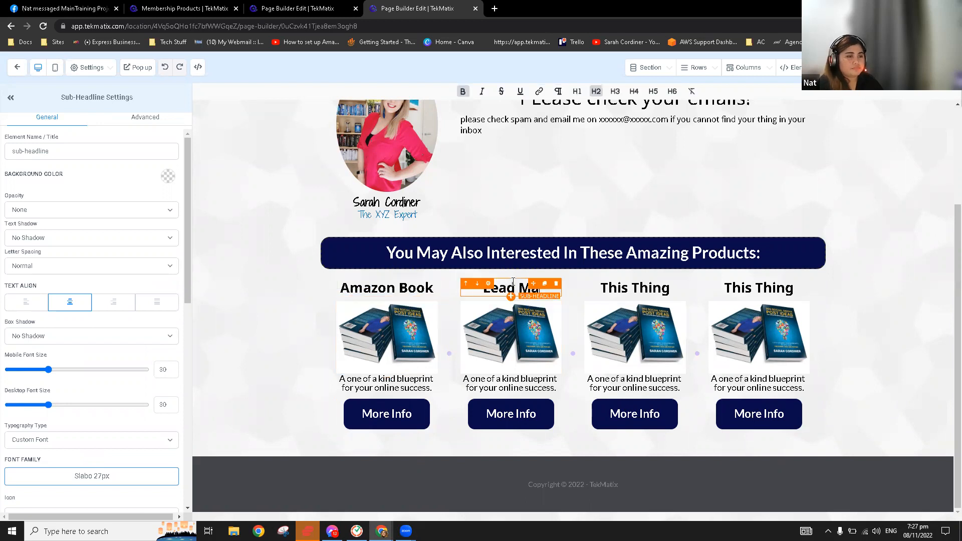
Remove the accidental duplicate heading and rename the last two headings 'LEad Magnet 2' and 'Lead Magnet 3'
{"action": "left_click", "coordinate": [628, 289]}
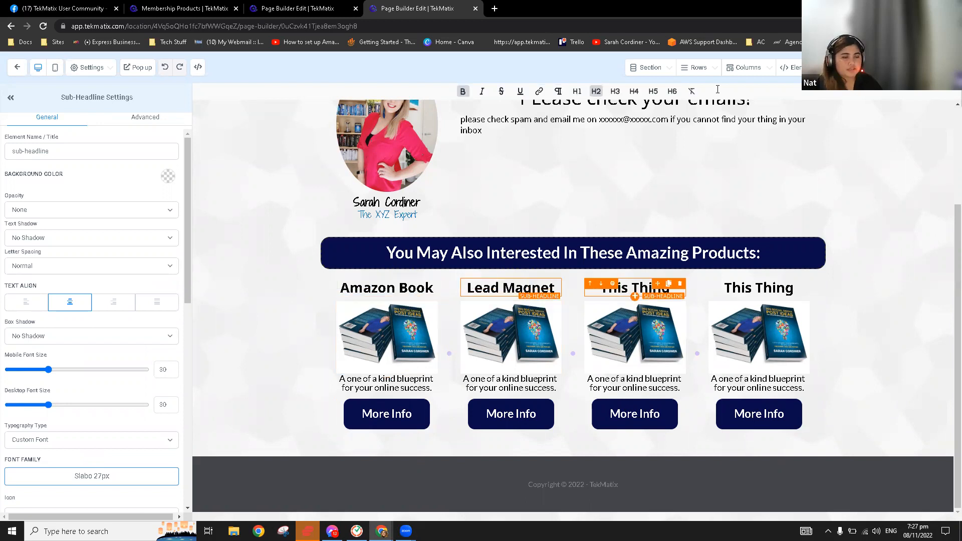
{"action": "left_click", "coordinate": [668, 283]}
{"action": "left_click", "coordinate": [682, 306]}
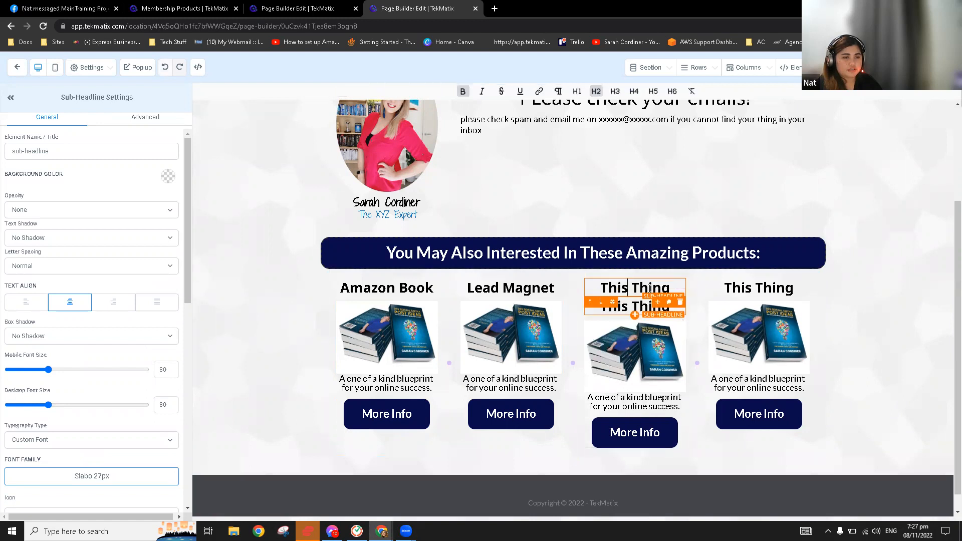
{"action": "key", "text": "Delete"}
{"action": "left_click", "coordinate": [634, 289]}
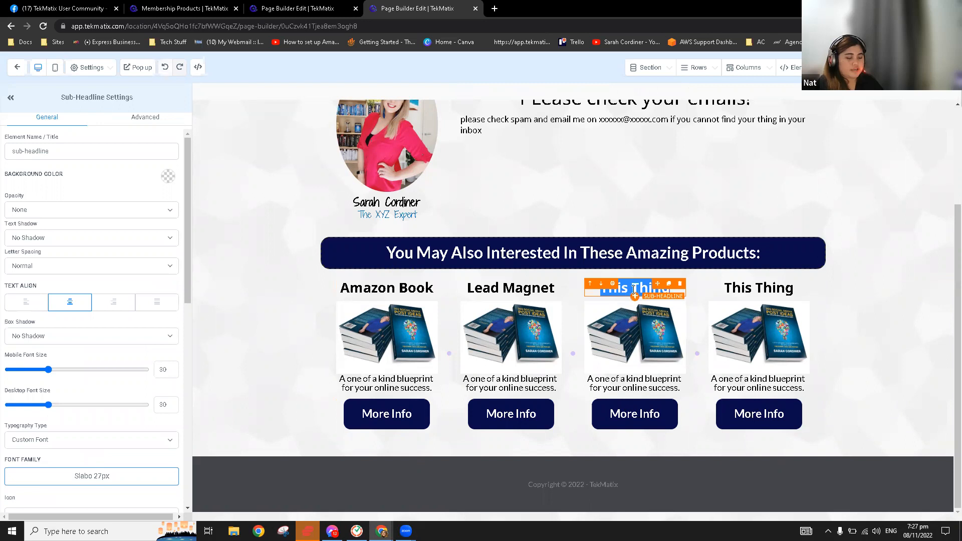
{"action": "type", "text": "LEad Magnet 2"}
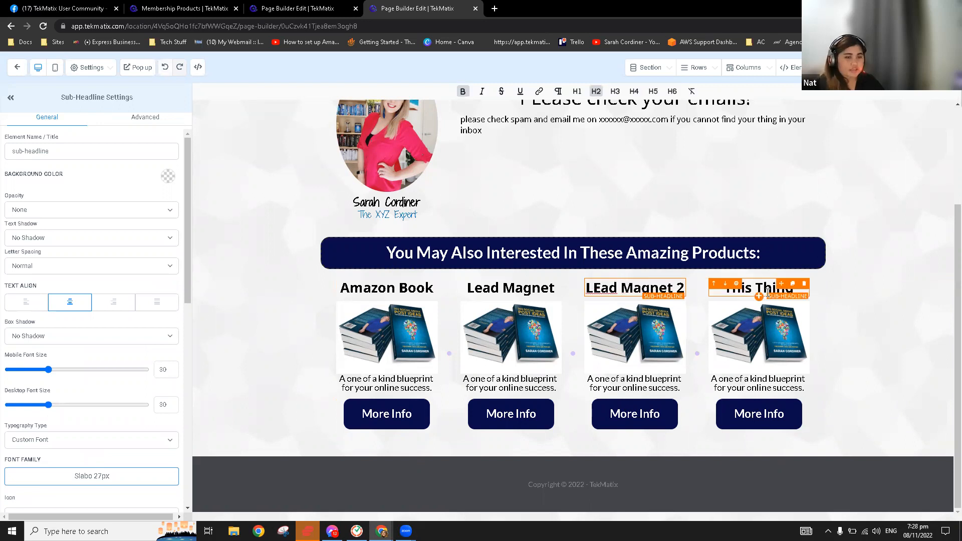
{"action": "left_click", "coordinate": [768, 293]}
{"action": "type", "text": "Lead MN"}
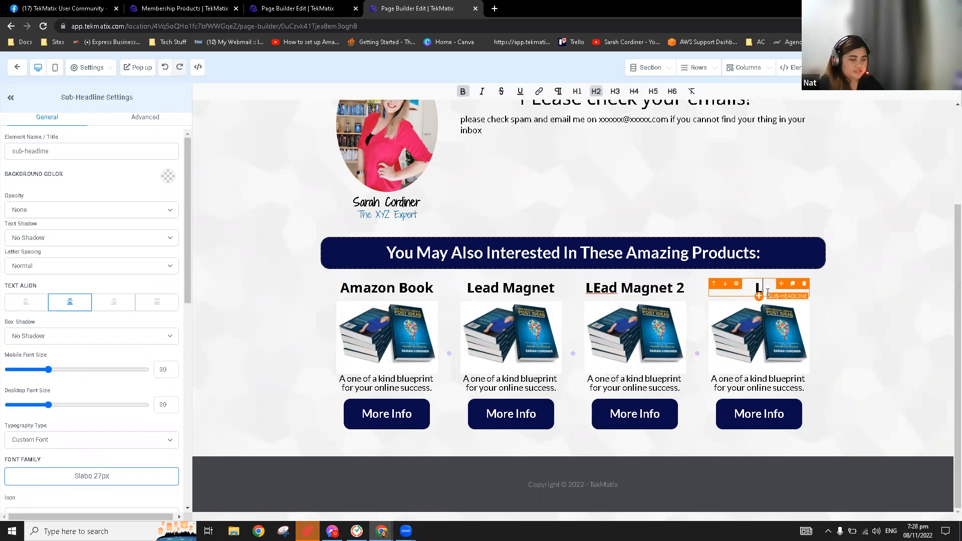
{"action": "key", "text": "BackSpace"}
{"action": "type", "text": "agnet 3"}
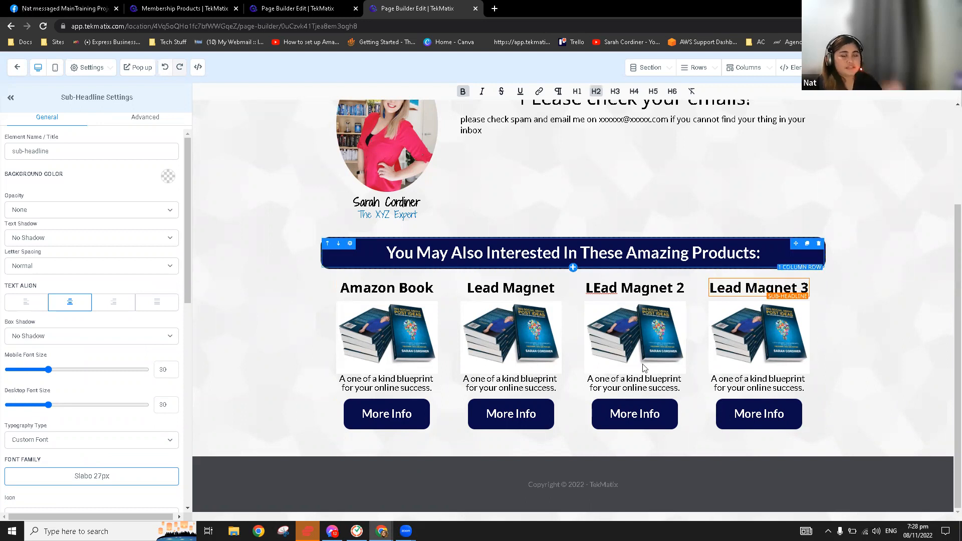
{"action": "left_click", "coordinate": [607, 252]}
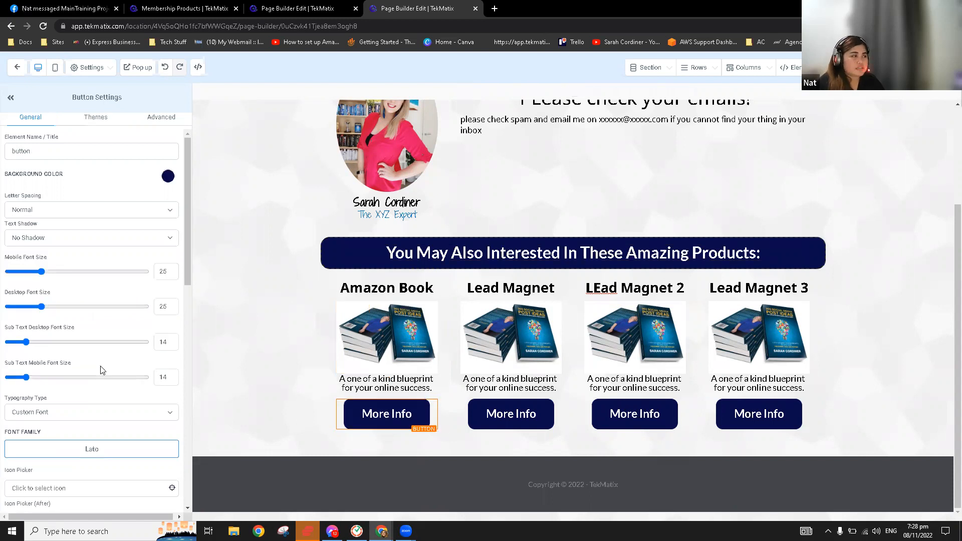
Check the first More Info button's Button Actions link, then leave the page builder
{"action": "scroll", "coordinate": [100, 370], "scroll_direction": "down", "scroll_amount": 5}
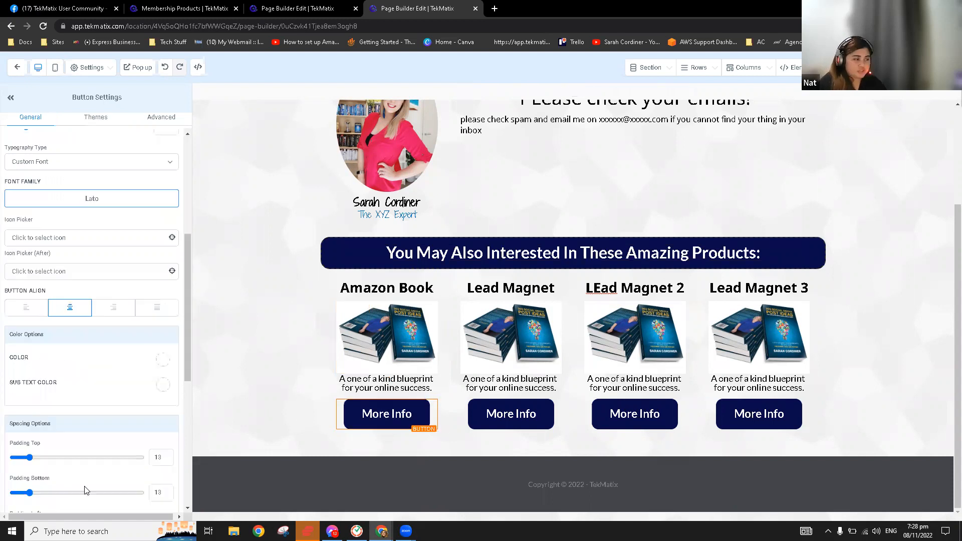
{"action": "scroll", "coordinate": [86, 490], "scroll_direction": "down", "scroll_amount": 5}
{"action": "scroll", "coordinate": [85, 490], "scroll_direction": "down", "scroll_amount": 2}
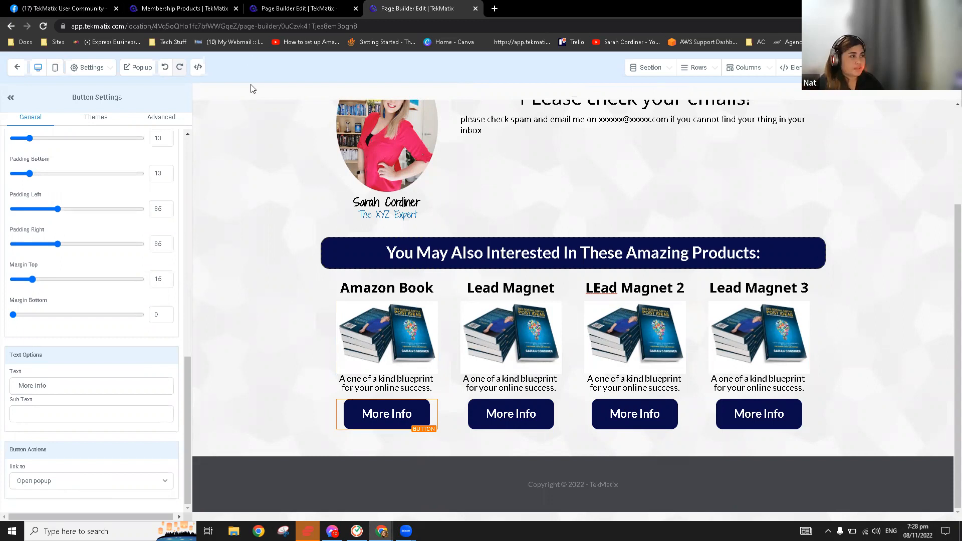
{"action": "left_click", "coordinate": [15, 69]}
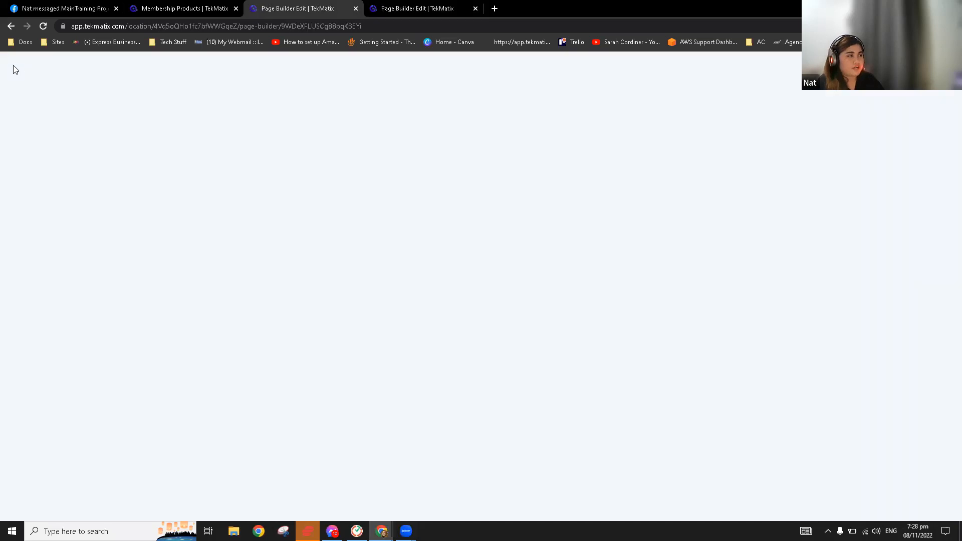
Move between the page builder tab and the other TekMatix tab, briefly opening SEO settings
{"action": "left_click", "coordinate": [15, 69]}
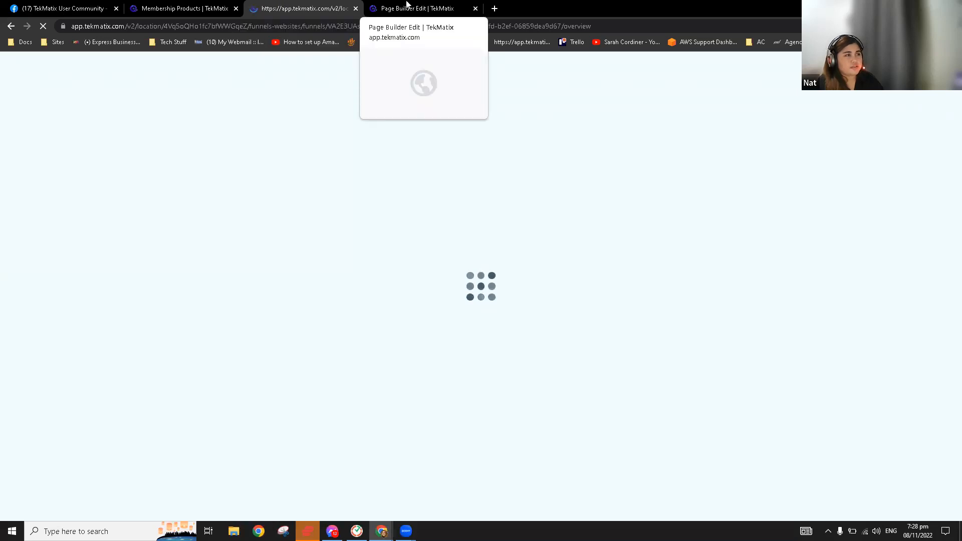
{"action": "left_click", "coordinate": [383, 7]}
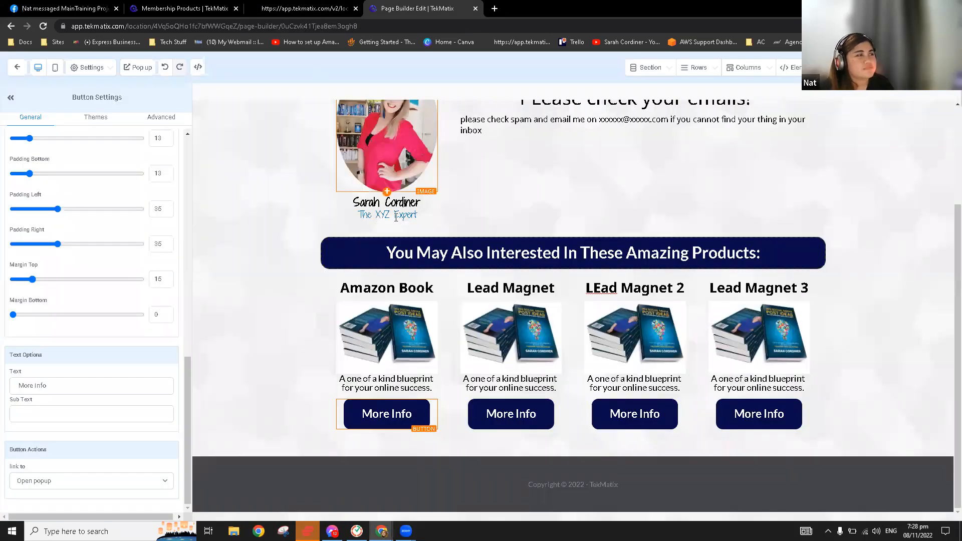
{"action": "scroll", "coordinate": [689, 248], "scroll_direction": "up", "scroll_amount": 3}
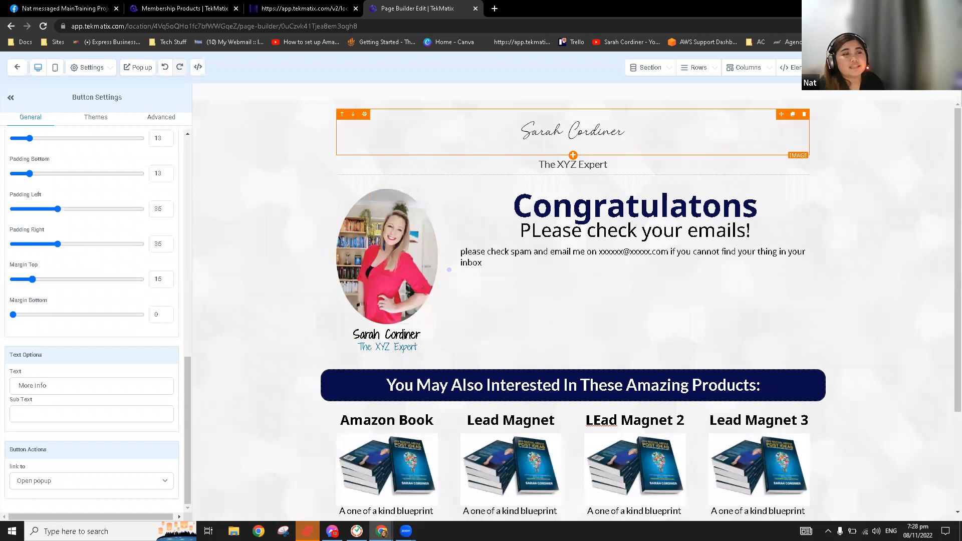
{"action": "left_click", "coordinate": [871, 68]}
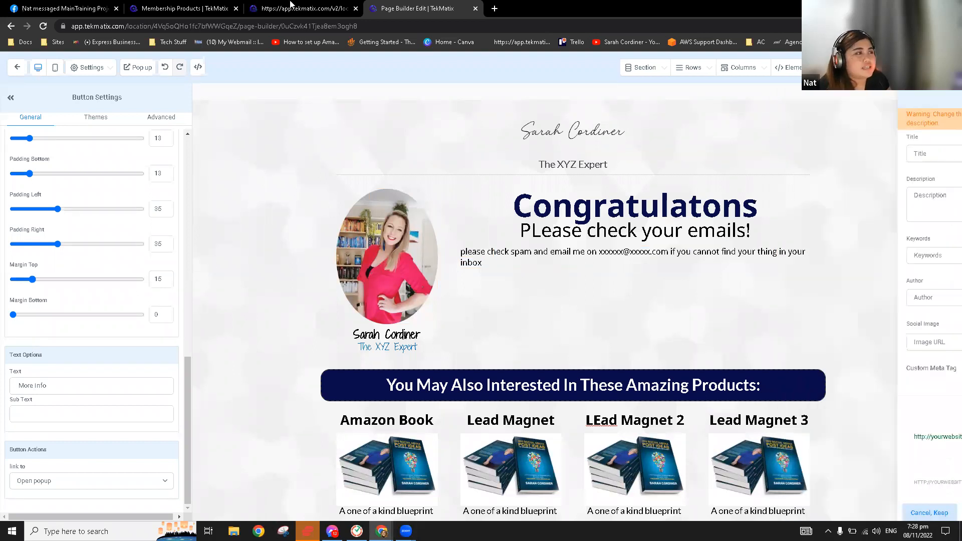
{"action": "left_click", "coordinate": [290, 8]}
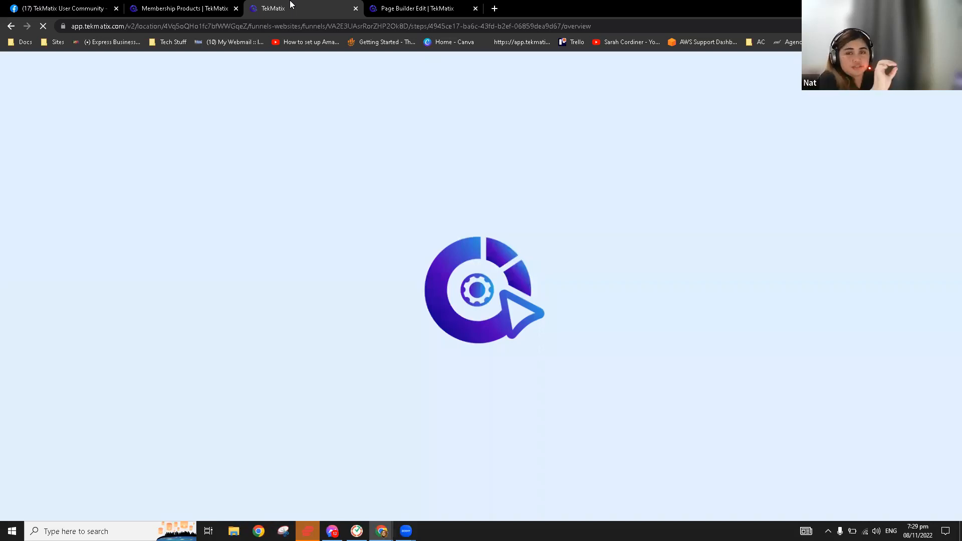
{"action": "left_click", "coordinate": [437, 6]}
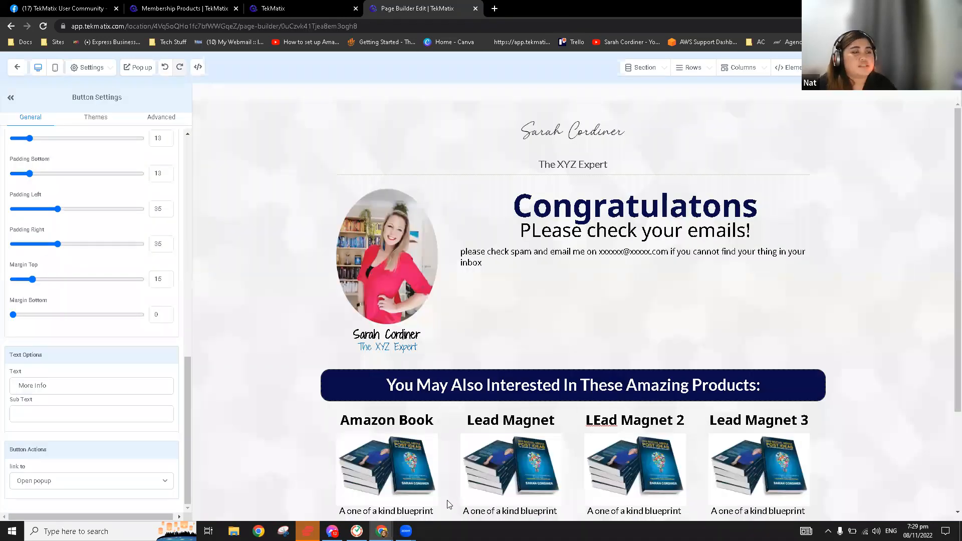
{"action": "left_click", "coordinate": [278, 5]}
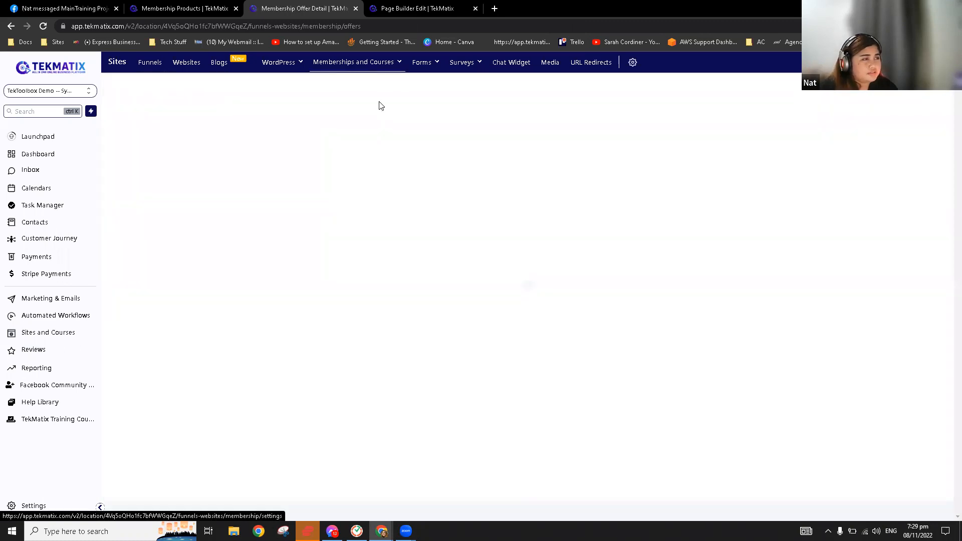
Open the Amazon Book offer and copy its share link from Get Link
{"action": "mouse_move", "coordinate": [380, 62]}
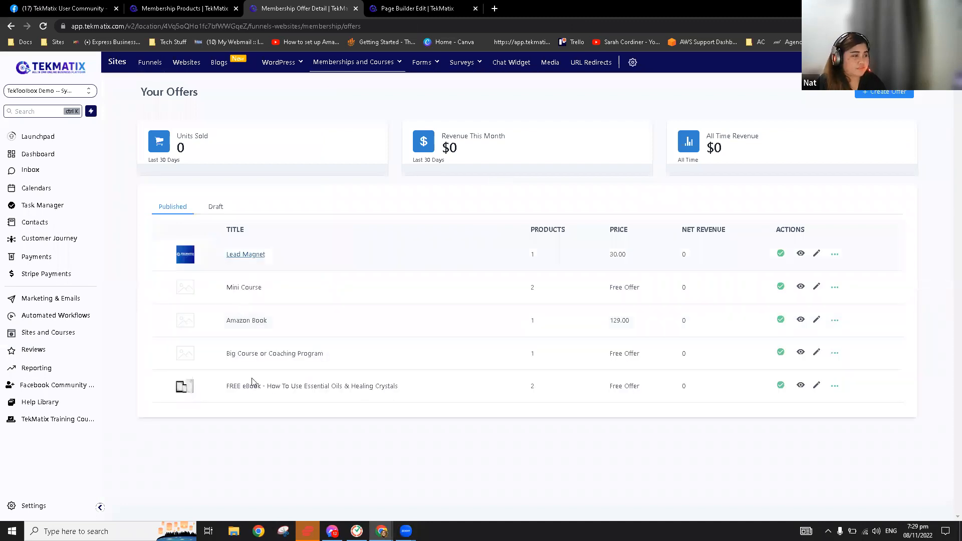
{"action": "left_click", "coordinate": [253, 323]}
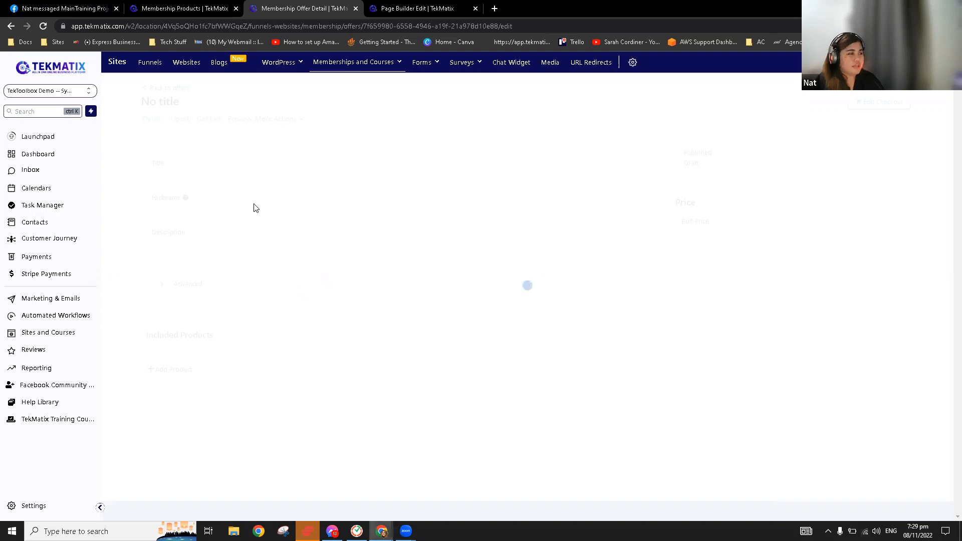
{"action": "left_click", "coordinate": [207, 120]}
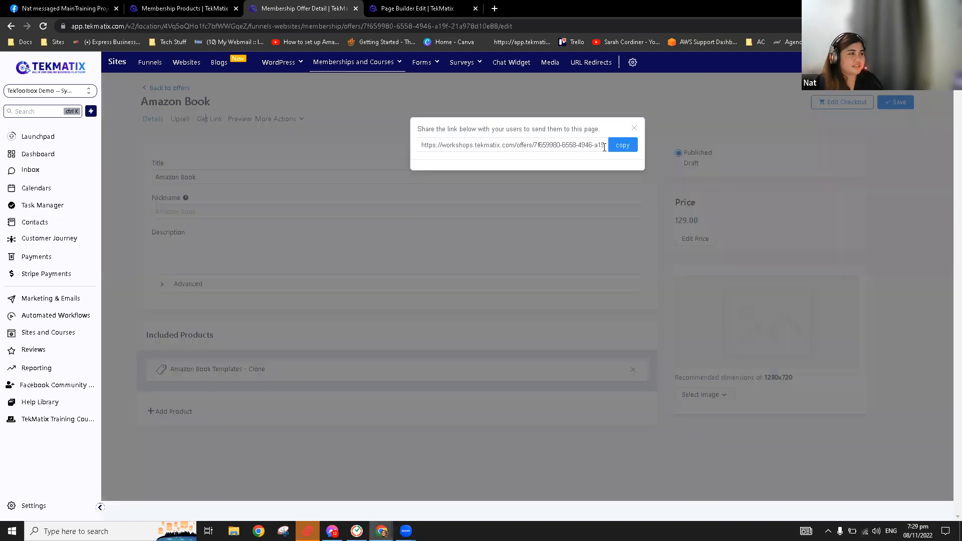
{"action": "left_click", "coordinate": [622, 145]}
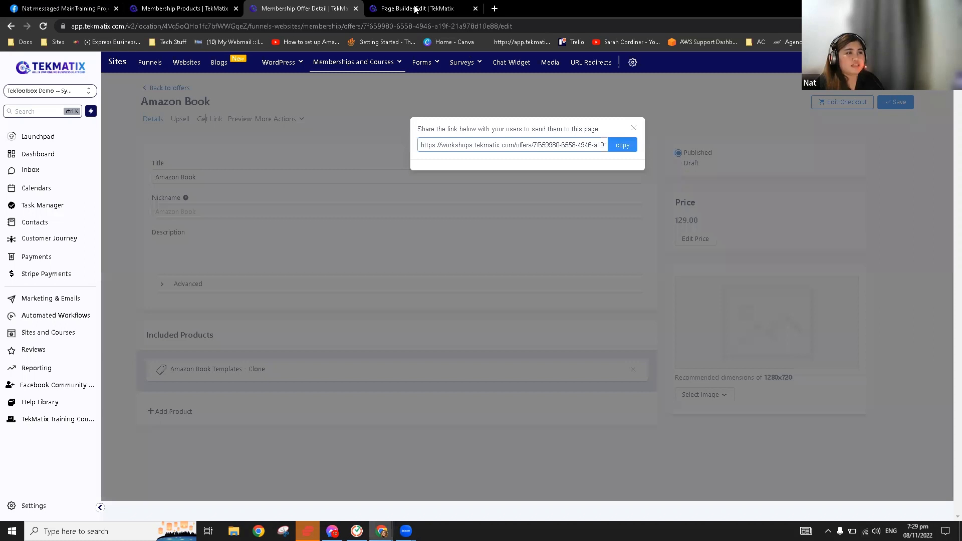
{"action": "key", "text": "ctrl+Tab"}
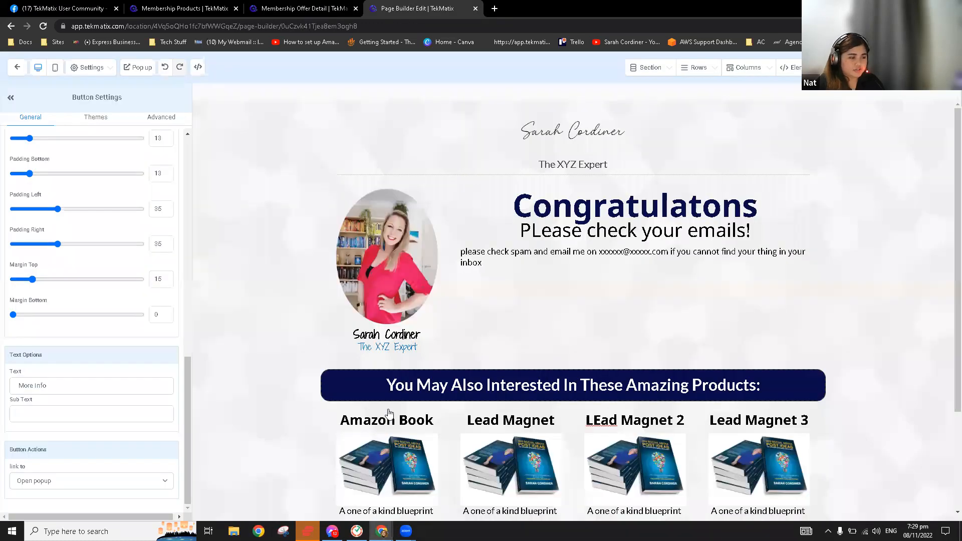
Link the first More Info button to the pasted Amazon Book offer URL as a Website URL
{"action": "scroll", "coordinate": [389, 413], "scroll_direction": "down", "scroll_amount": 3}
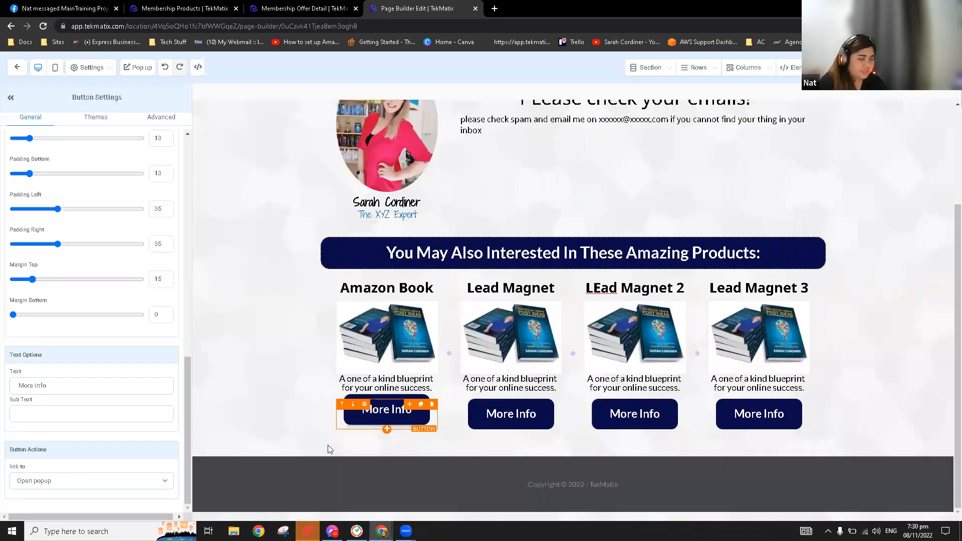
{"action": "left_click", "coordinate": [65, 481]}
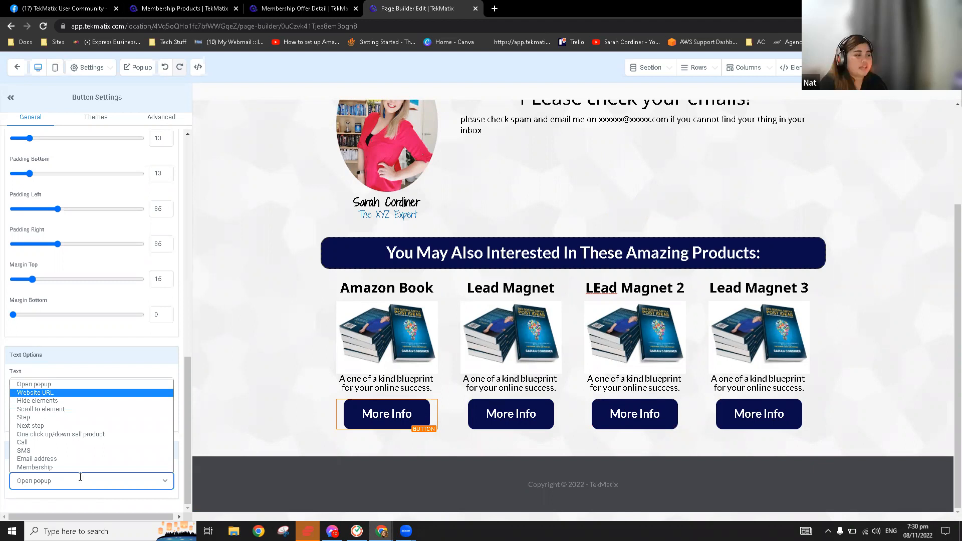
{"action": "left_click", "coordinate": [76, 393]}
{"action": "scroll", "coordinate": [77, 458], "scroll_direction": "down", "scroll_amount": 1}
{"action": "left_click", "coordinate": [78, 458]}
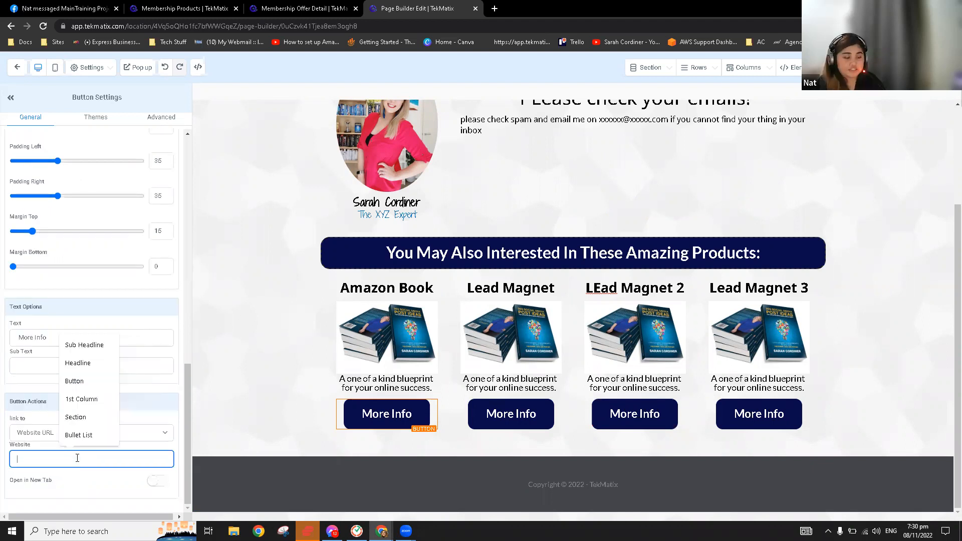
{"action": "key", "text": "ctrl+v"}
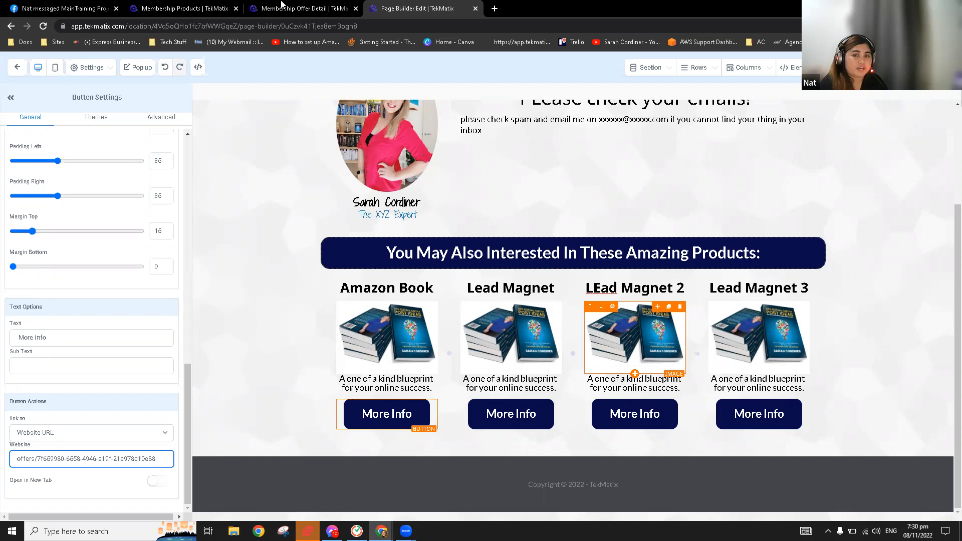
{"action": "key", "text": "ctrl+Page_Up"}
{"action": "left_click", "coordinate": [180, 88]}
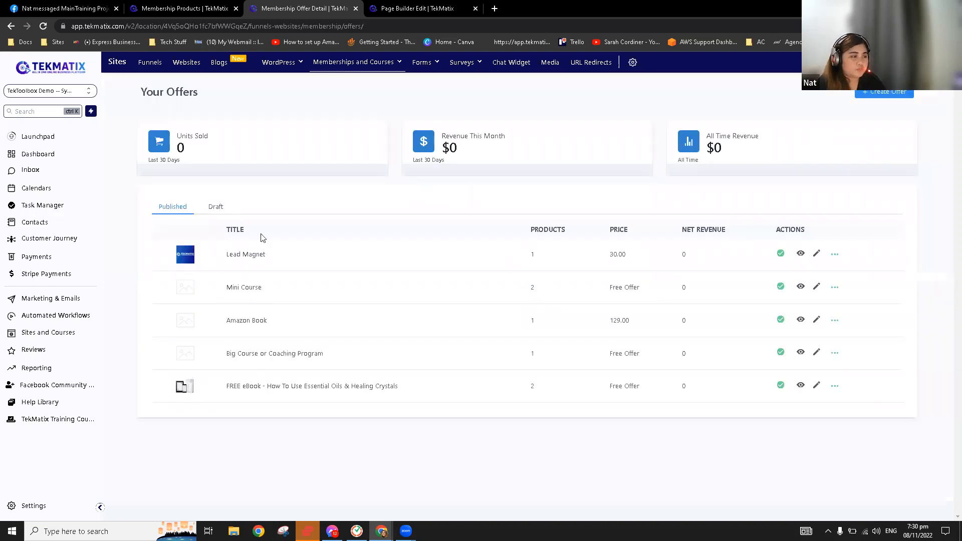
Open the Lead Magnet offer and get its share link
{"action": "left_click", "coordinate": [254, 260]}
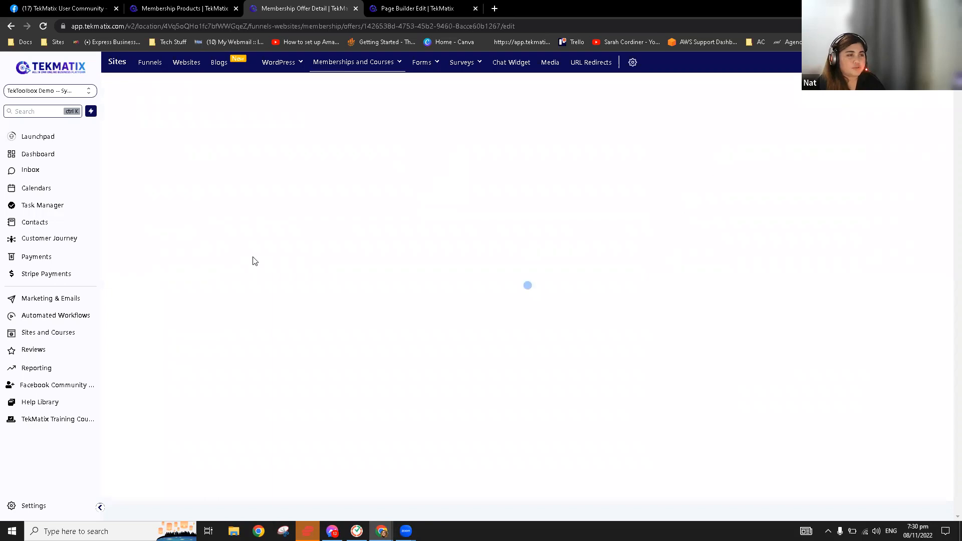
{"action": "left_click", "coordinate": [407, 61]}
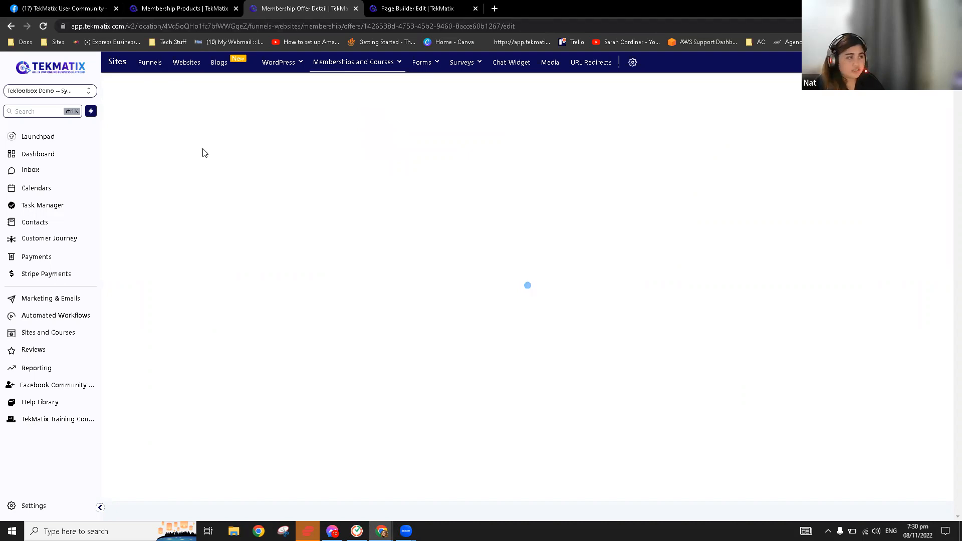
{"action": "left_click", "coordinate": [221, 121]}
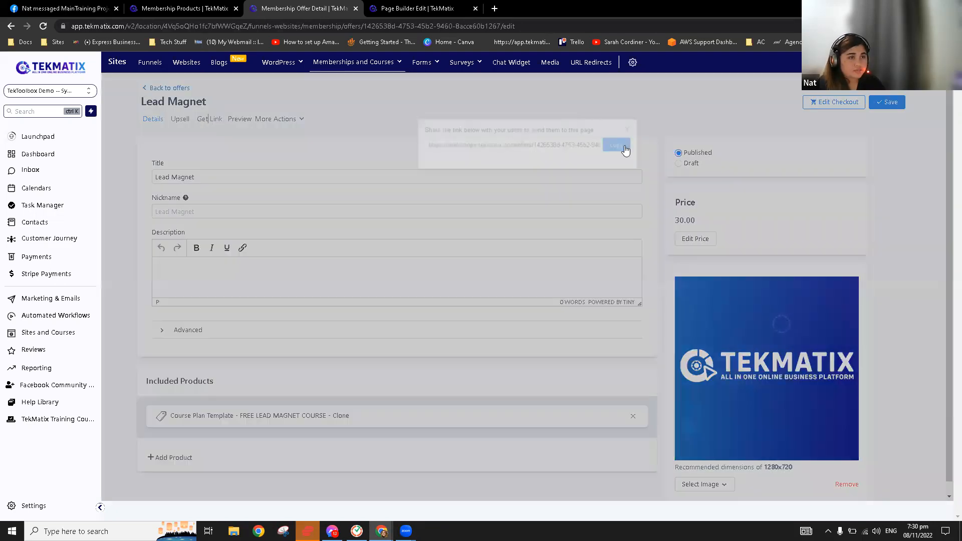
Link the Lead Magnet More Info button to the pasted Lead Magnet offer URL as a Website URL
{"action": "key", "text": "ctrl+Tab"}
{"action": "left_click", "coordinate": [509, 416]}
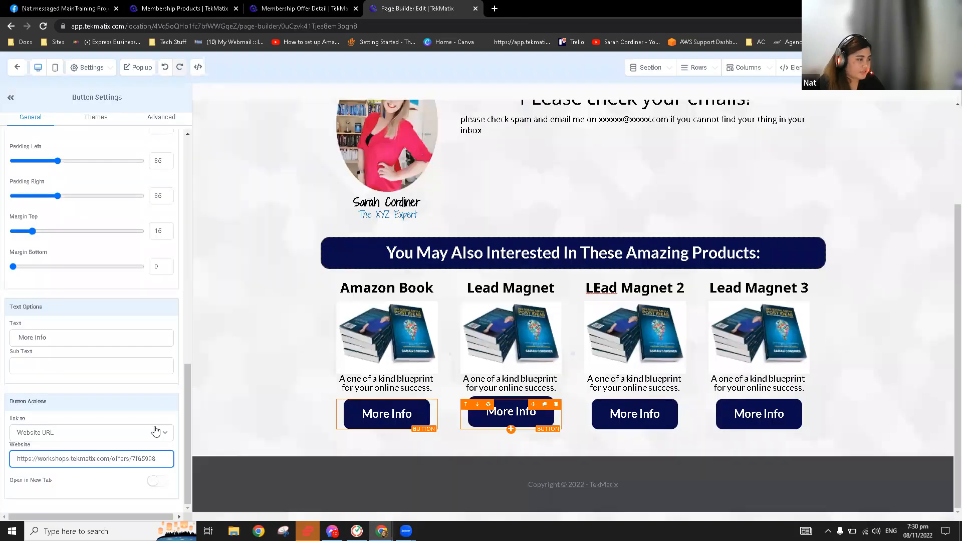
{"action": "left_click", "coordinate": [99, 484]}
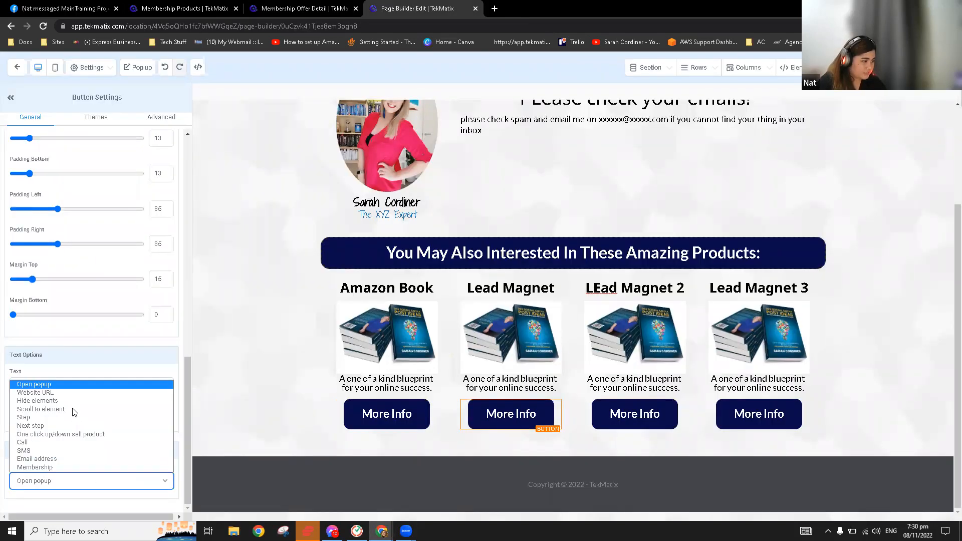
{"action": "left_click", "coordinate": [76, 393]}
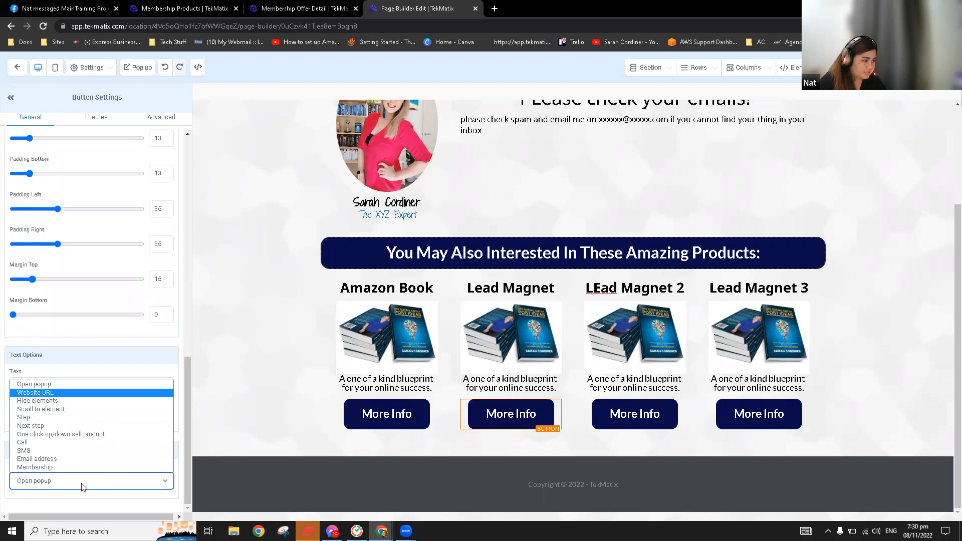
{"action": "left_click", "coordinate": [82, 459]}
{"action": "key", "text": "ctrl+v"}
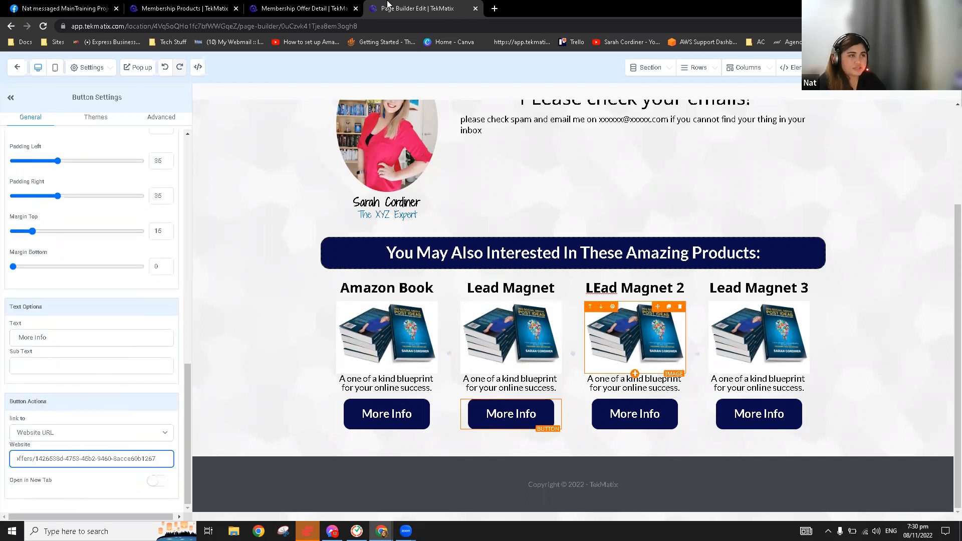
{"action": "left_click", "coordinate": [333, 10]}
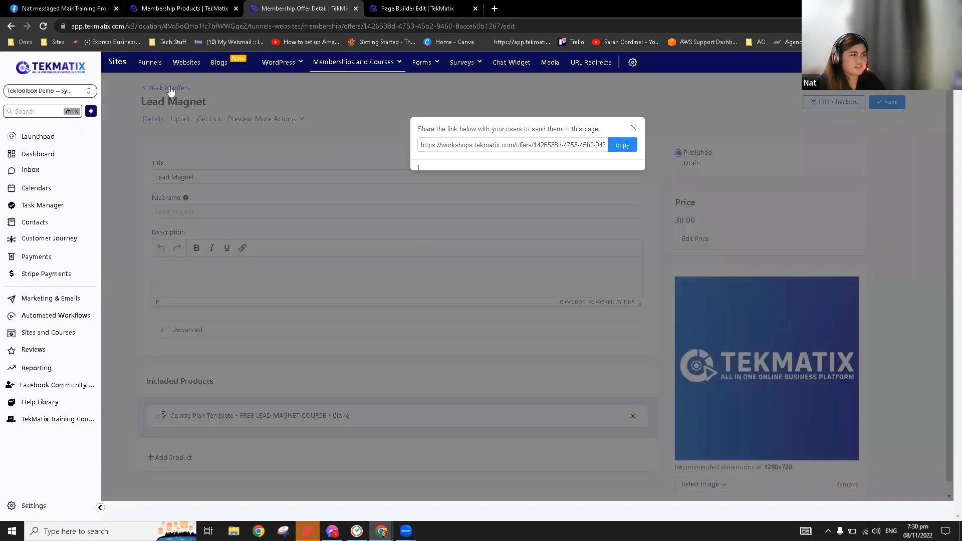
Go back to the offers list, open the FREE eBook offer and copy its share link
{"action": "left_click", "coordinate": [171, 89]}
{"action": "left_click", "coordinate": [171, 90]}
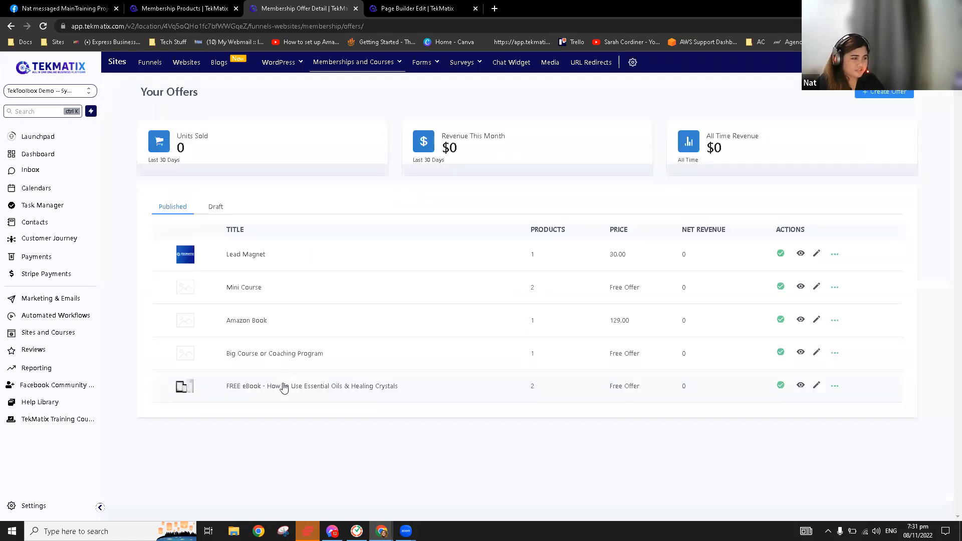
{"action": "left_click", "coordinate": [285, 387]}
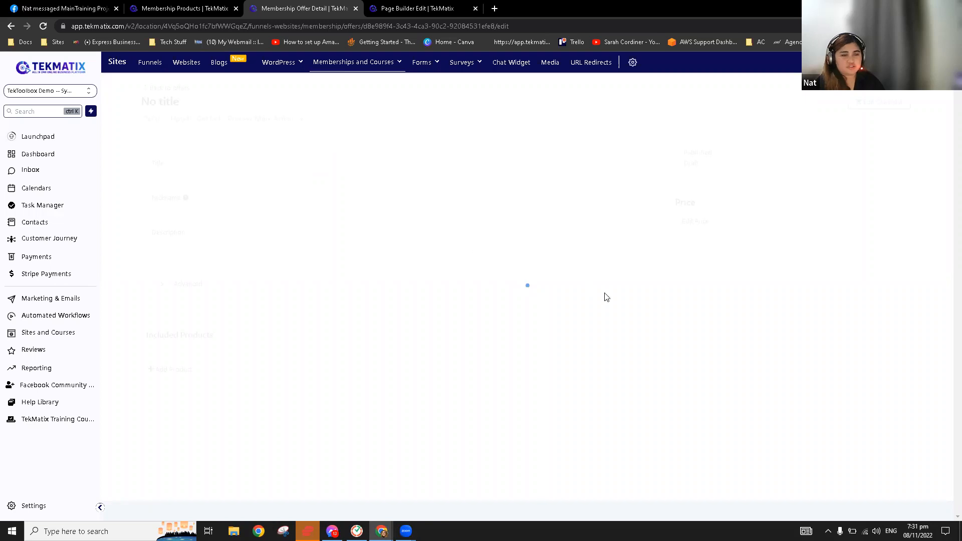
{"action": "left_click", "coordinate": [209, 119]}
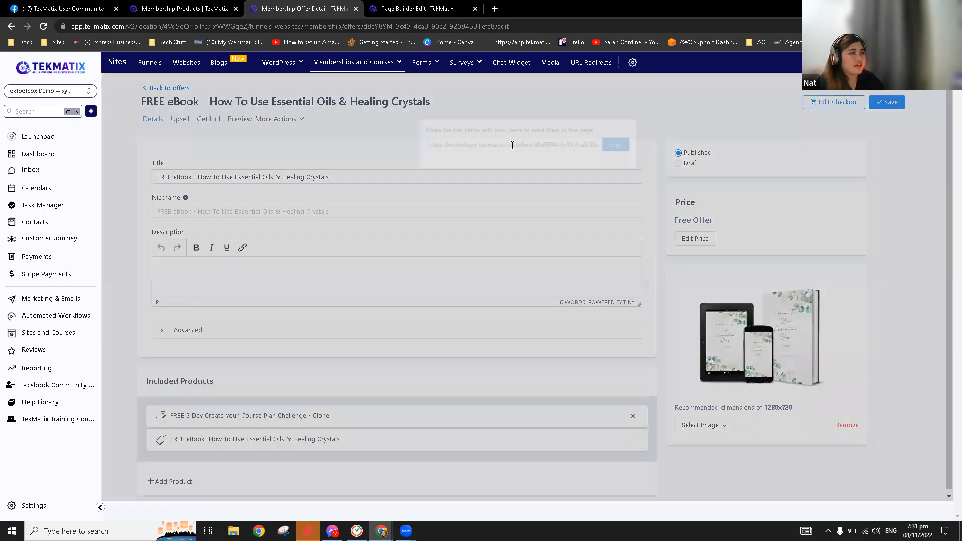
{"action": "left_click", "coordinate": [622, 145]}
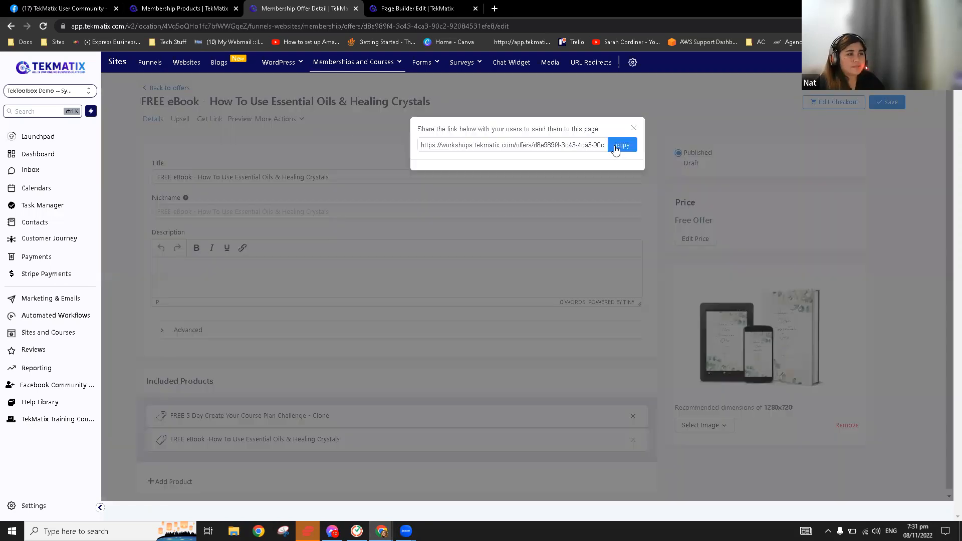
Link the Lead Magnet 2 More Info button to the FREE eBook offer URL as a Website URL
{"action": "left_click", "coordinate": [417, 8]}
{"action": "left_click", "coordinate": [637, 414]}
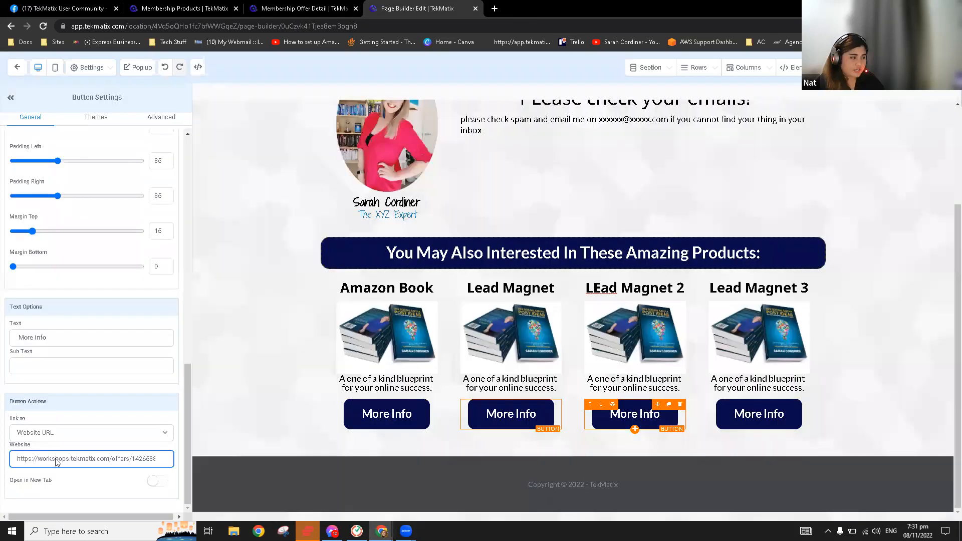
{"action": "left_click", "coordinate": [86, 482]}
{"action": "left_click", "coordinate": [82, 392]}
{"action": "scroll", "coordinate": [82, 462], "scroll_direction": "down", "scroll_amount": 1}
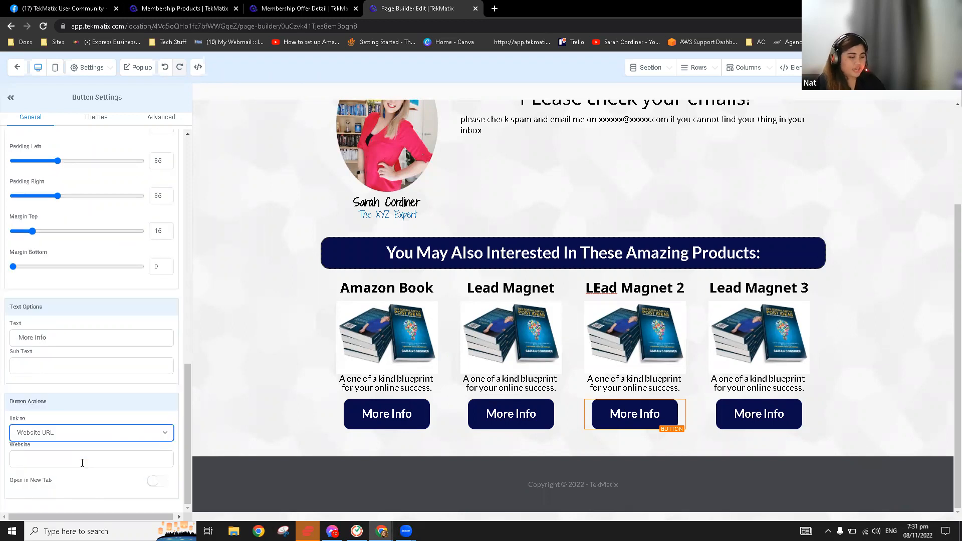
{"action": "left_click", "coordinate": [83, 463]}
{"action": "key", "text": "ctrl+v"}
Link the Lead Magnet 3 More Info button to the FREE eBook URL and leave the builder
{"action": "left_click", "coordinate": [761, 415]}
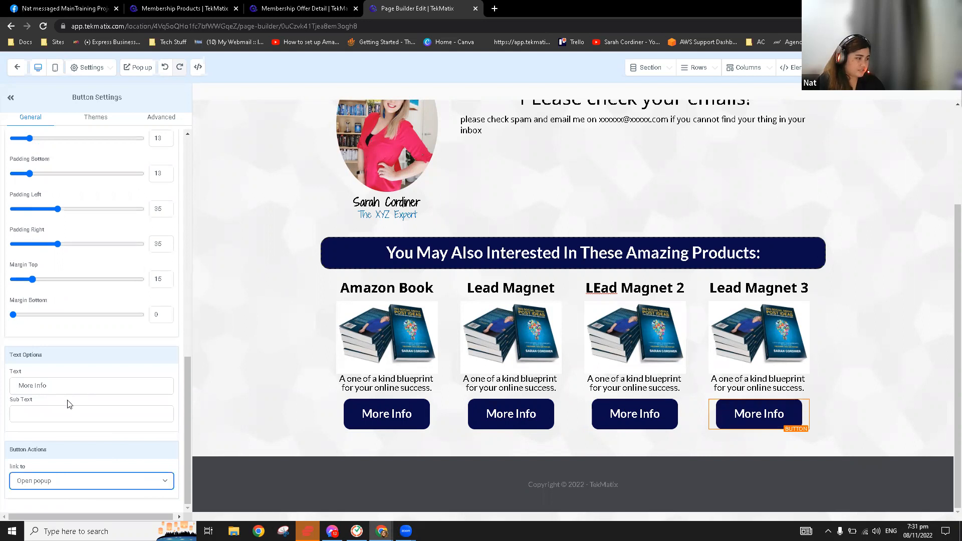
{"action": "left_click", "coordinate": [65, 481]}
{"action": "key", "text": "Return"}
{"action": "scroll", "coordinate": [70, 460], "scroll_direction": "down", "scroll_amount": 1}
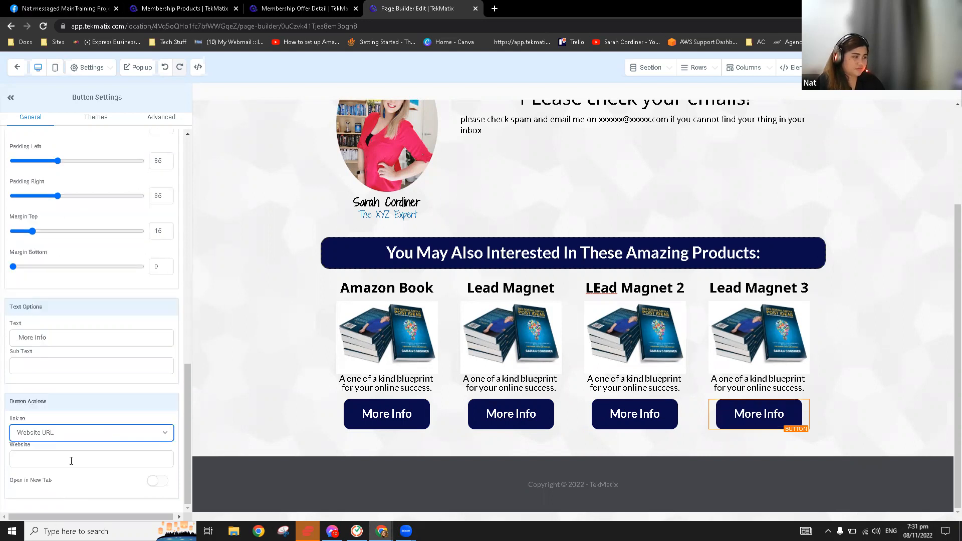
{"action": "left_click", "coordinate": [71, 460]}
{"action": "key", "text": "ctrl+v"}
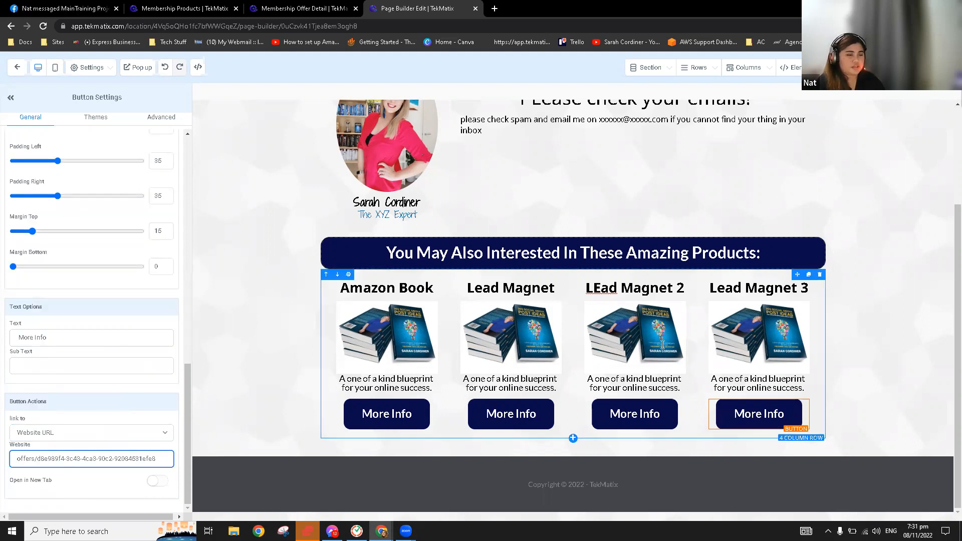
{"action": "scroll", "coordinate": [743, 345], "scroll_direction": "up", "scroll_amount": 3}
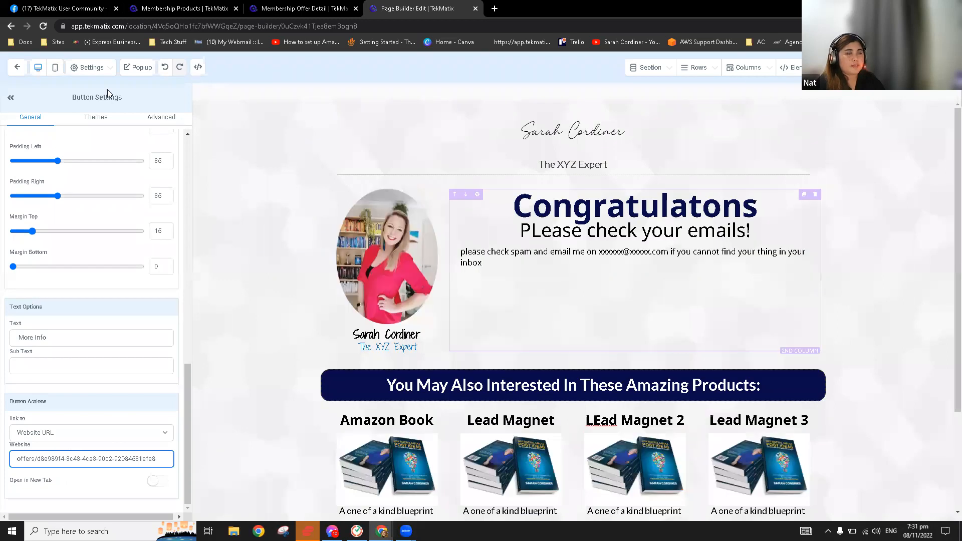
{"action": "left_click", "coordinate": [18, 70]}
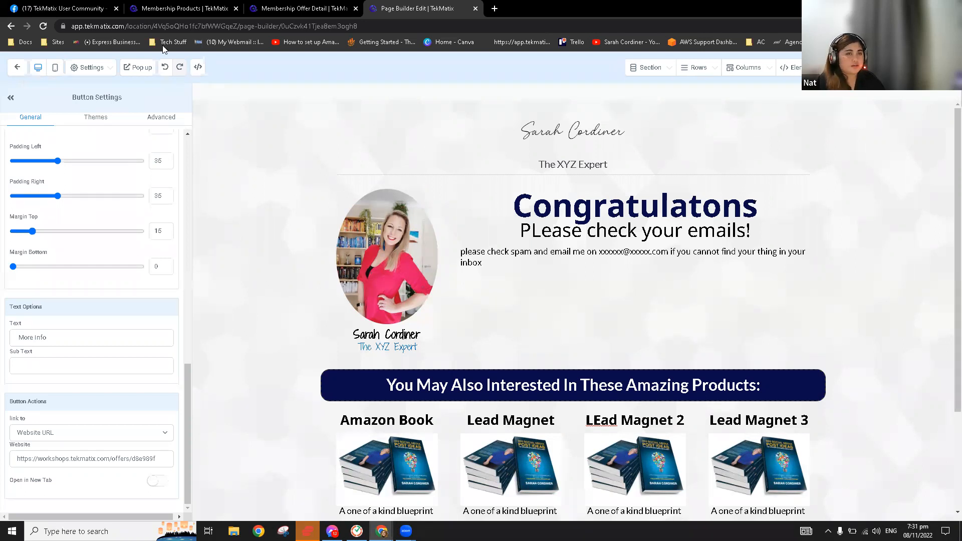
{"action": "left_click", "coordinate": [17, 69]}
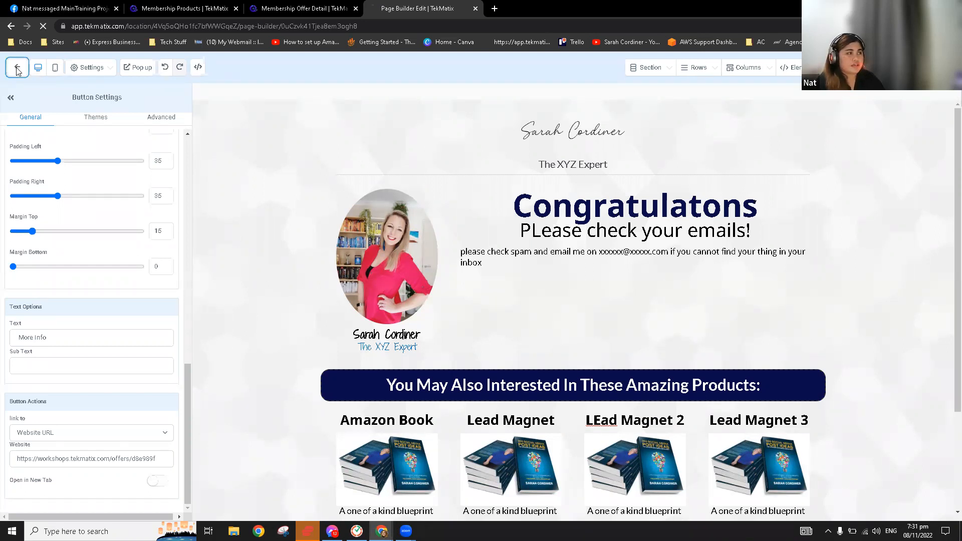
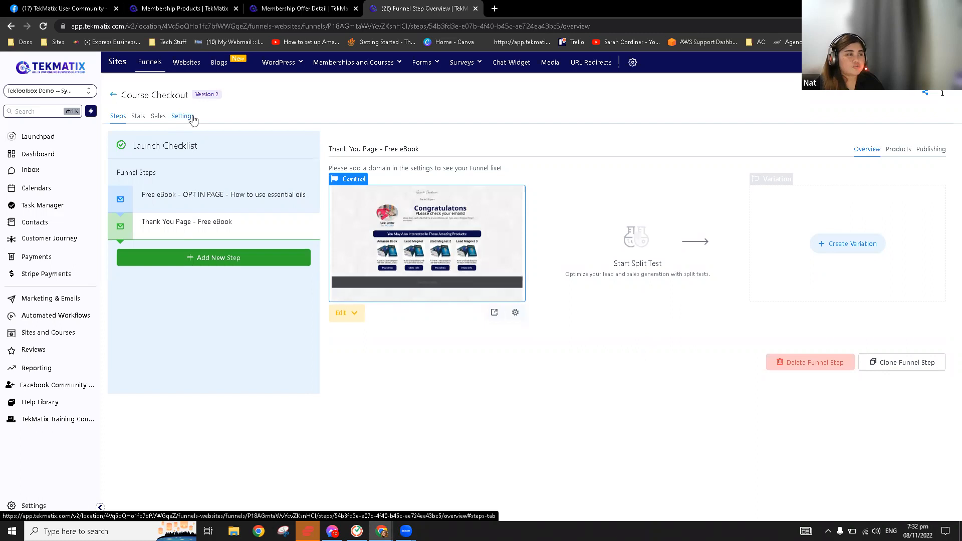
Switch the Course Checkout funnel's domain to learn.tekmatix.com and save, accepting the path conflict notice
{"action": "left_click", "coordinate": [203, 193]}
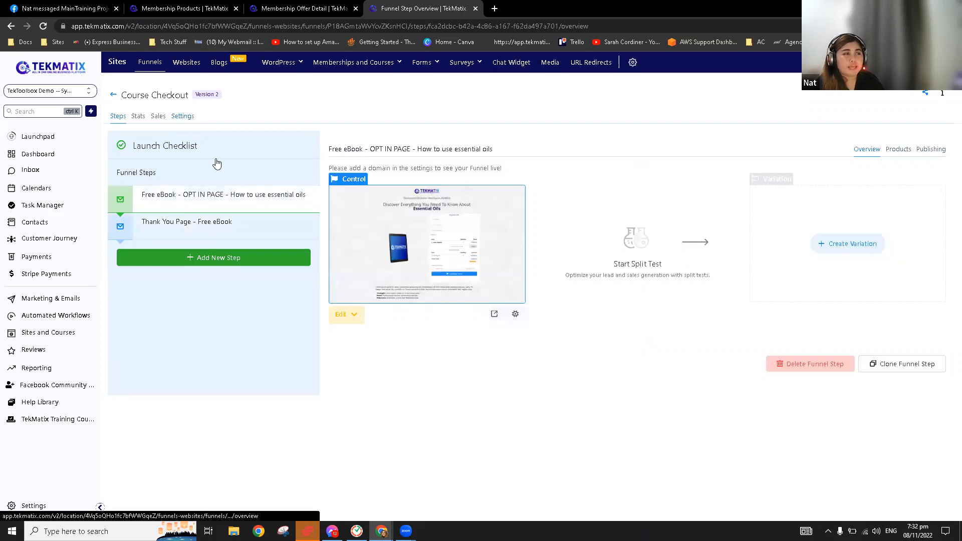
{"action": "left_click", "coordinate": [182, 117]}
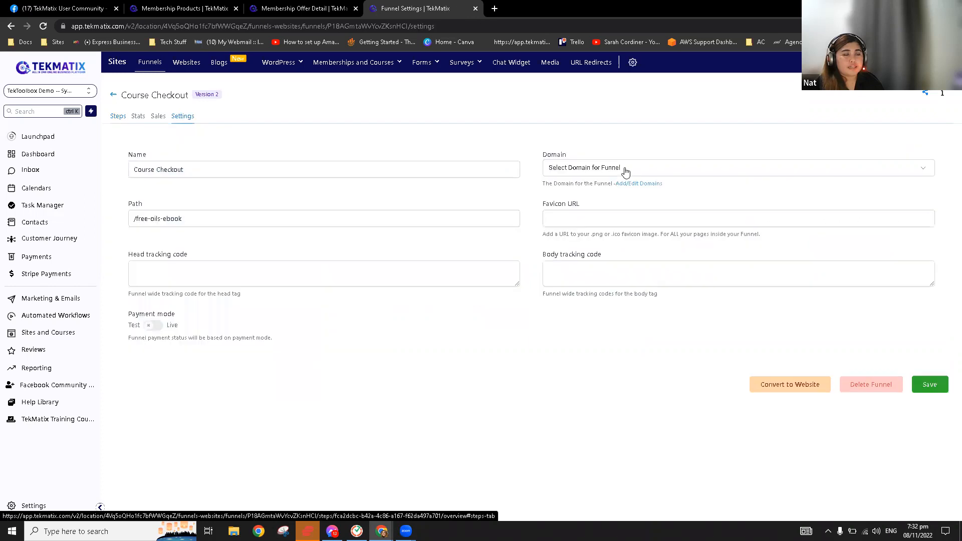
{"action": "left_click", "coordinate": [625, 169]}
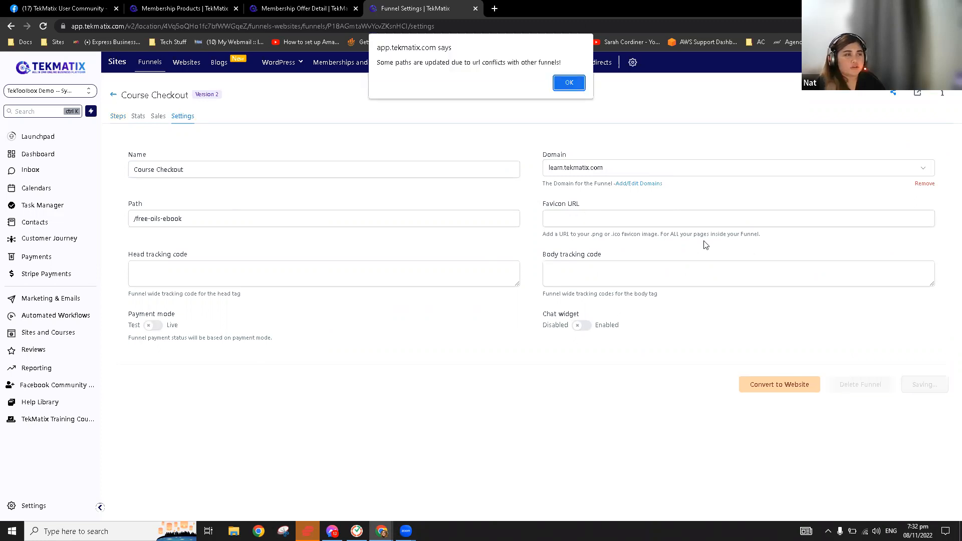
{"action": "left_click", "coordinate": [568, 81]}
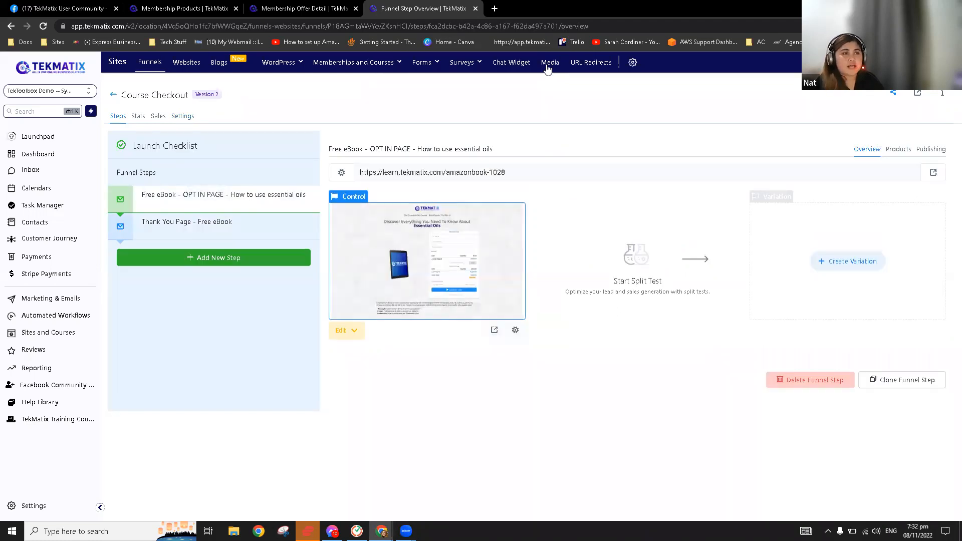
Copy the link of the 'Untitled design (40).png' image from the media library
{"action": "left_click", "coordinate": [548, 64]}
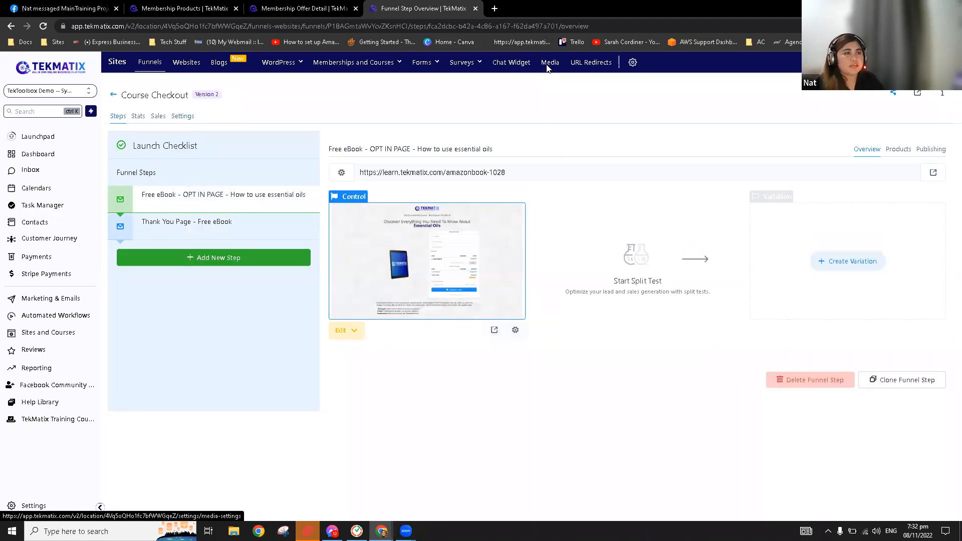
{"action": "left_click", "coordinate": [545, 238]}
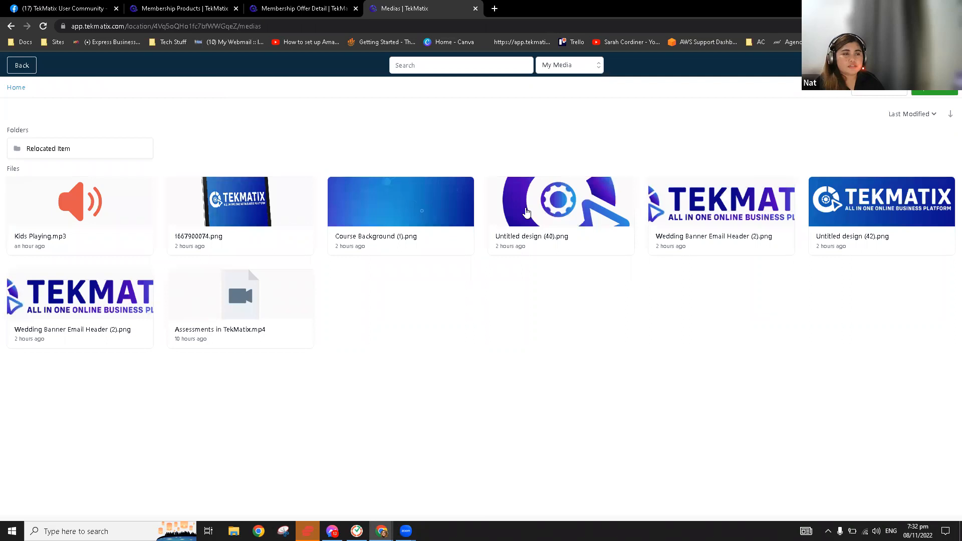
{"action": "left_click", "coordinate": [555, 221]}
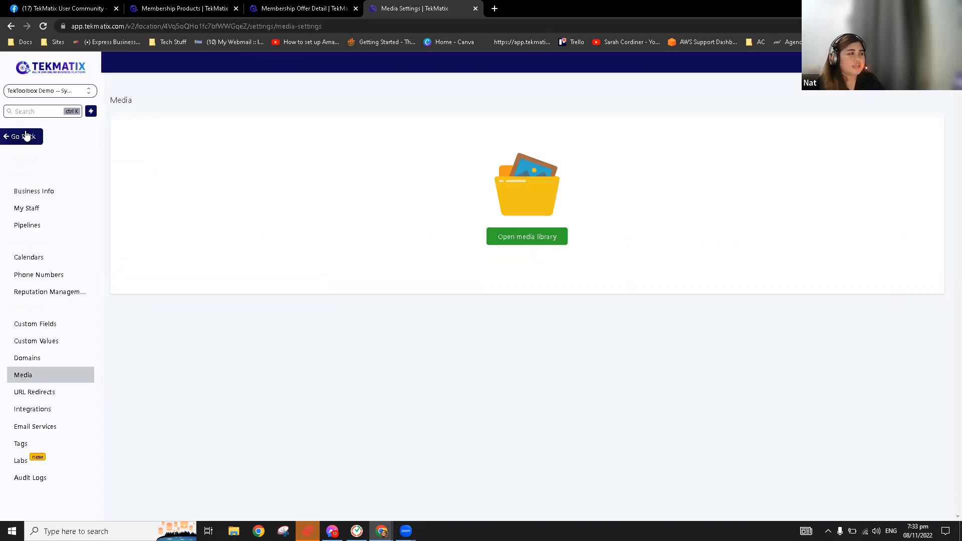
Paste the image link as the Course Checkout funnel's favicon URL and save the settings
{"action": "left_click", "coordinate": [26, 136]}
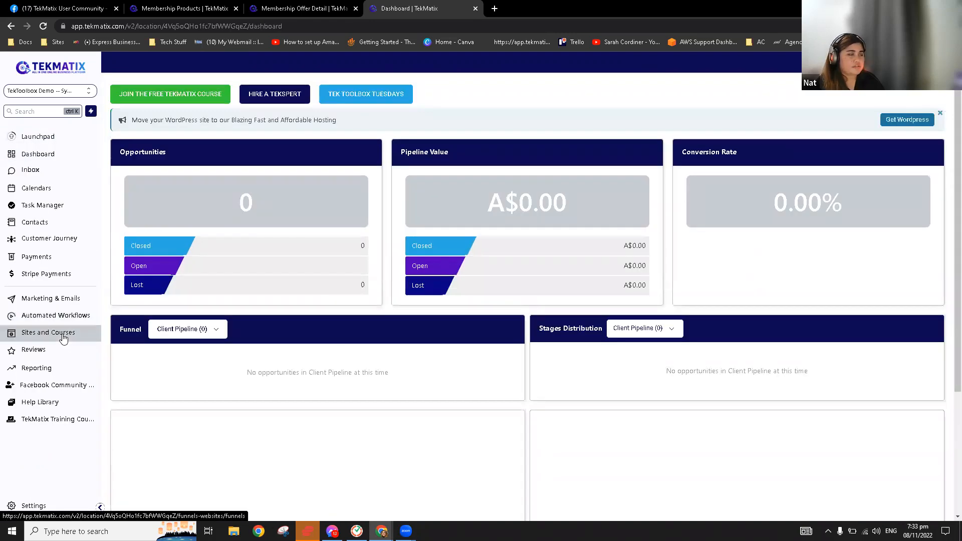
{"action": "left_click", "coordinate": [63, 339]}
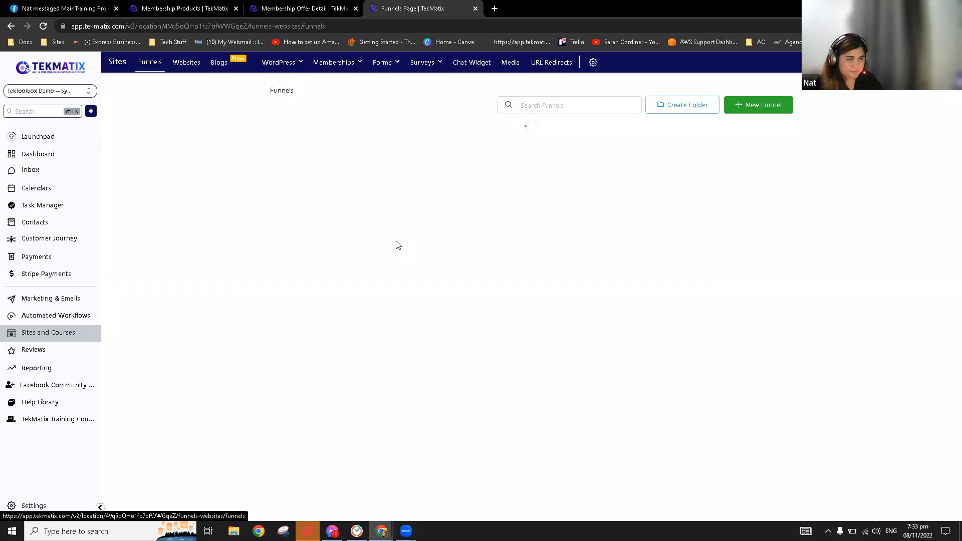
{"action": "left_click", "coordinate": [326, 241]}
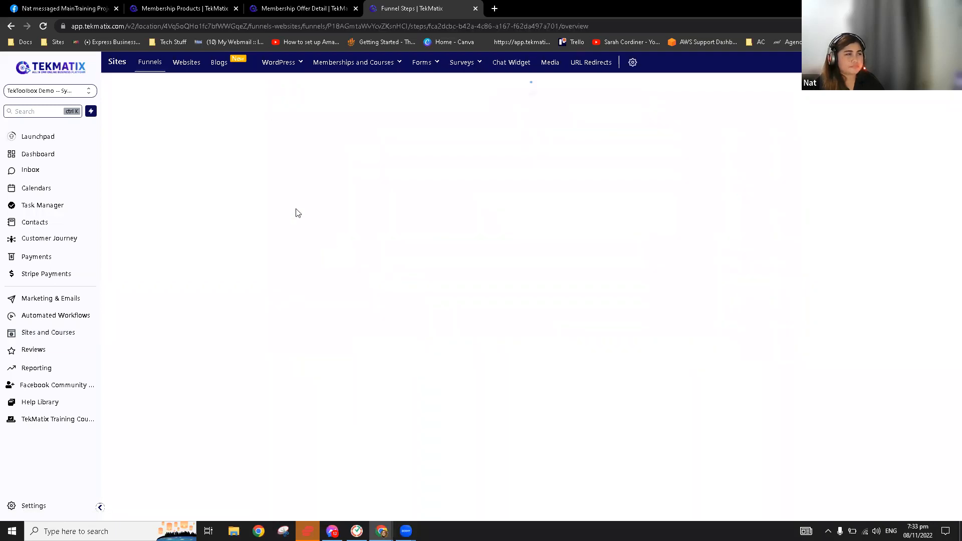
{"action": "left_click", "coordinate": [186, 119]}
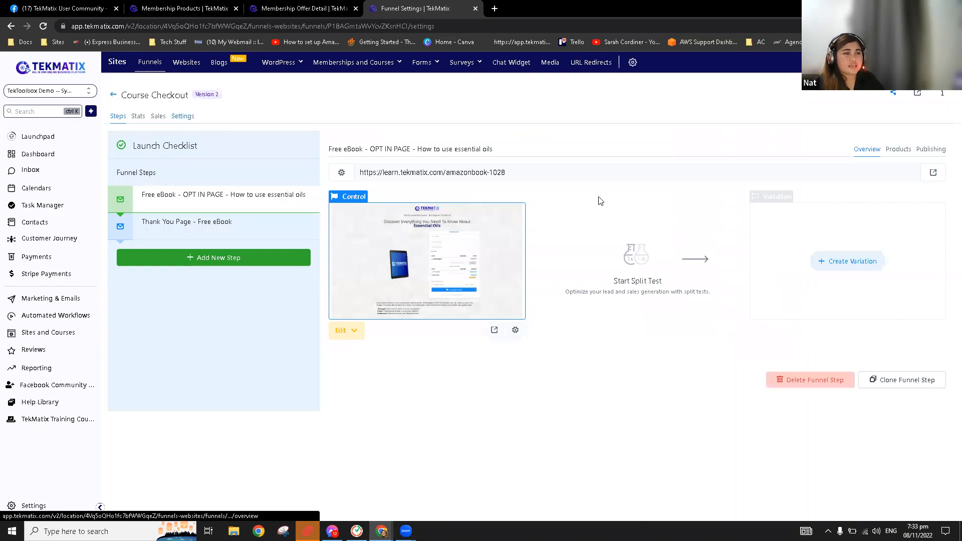
{"action": "left_click", "coordinate": [595, 218]}
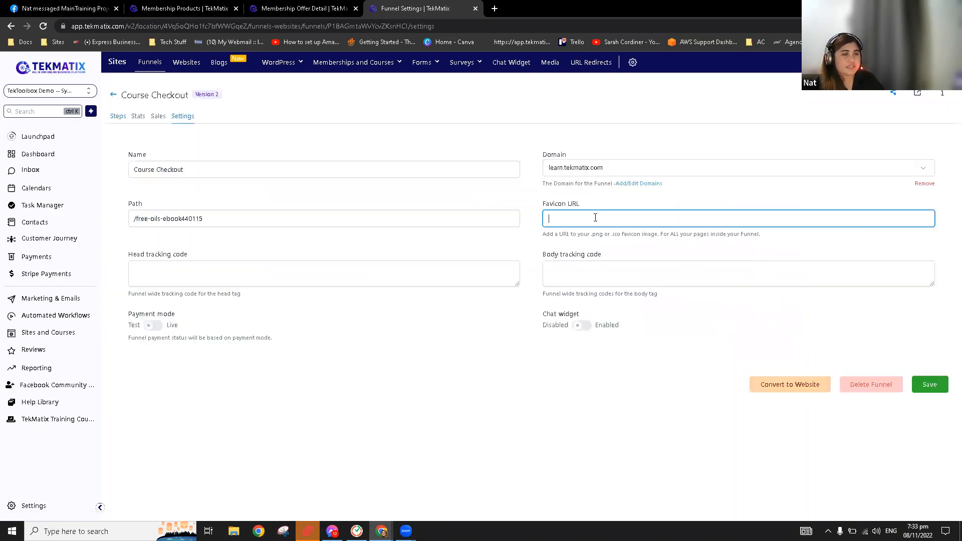
{"action": "type", "text": "https://storage.googleapis.com/msgsndr/4Vq5oQHo1fc7bfWWGqeZ/media/636a255fd23218ba41b90a1a.png"}
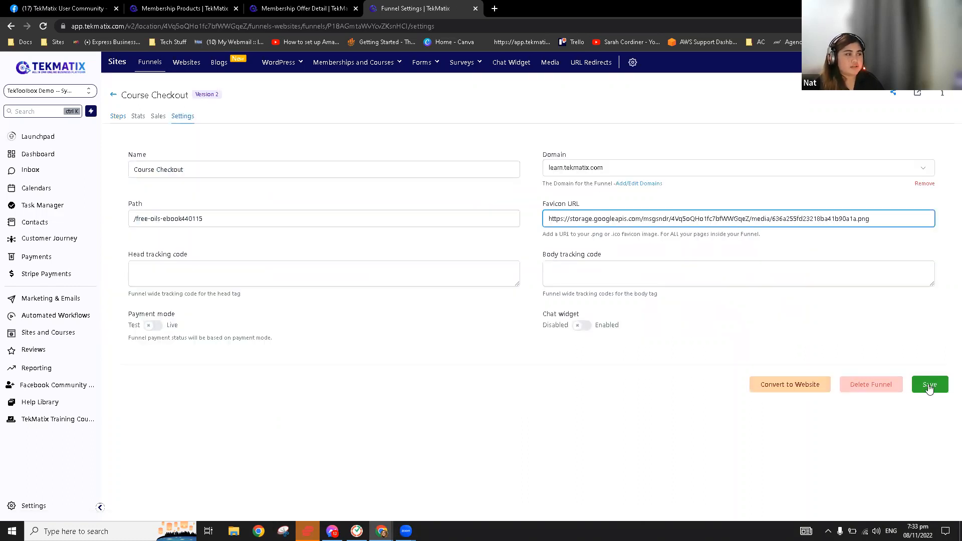
{"action": "left_click", "coordinate": [929, 385]}
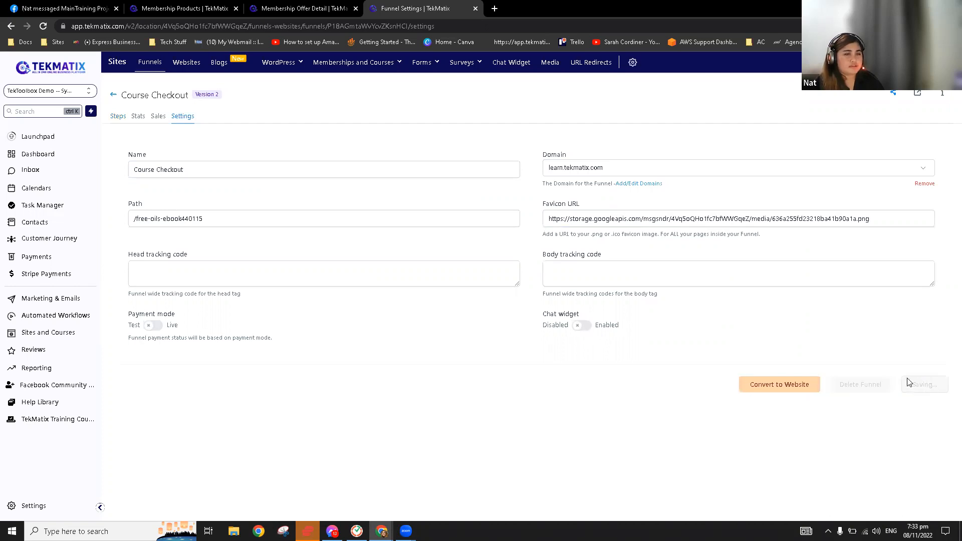
{"action": "left_click_drag", "start_coordinate": [505, 173], "coordinate": [184, 116]}
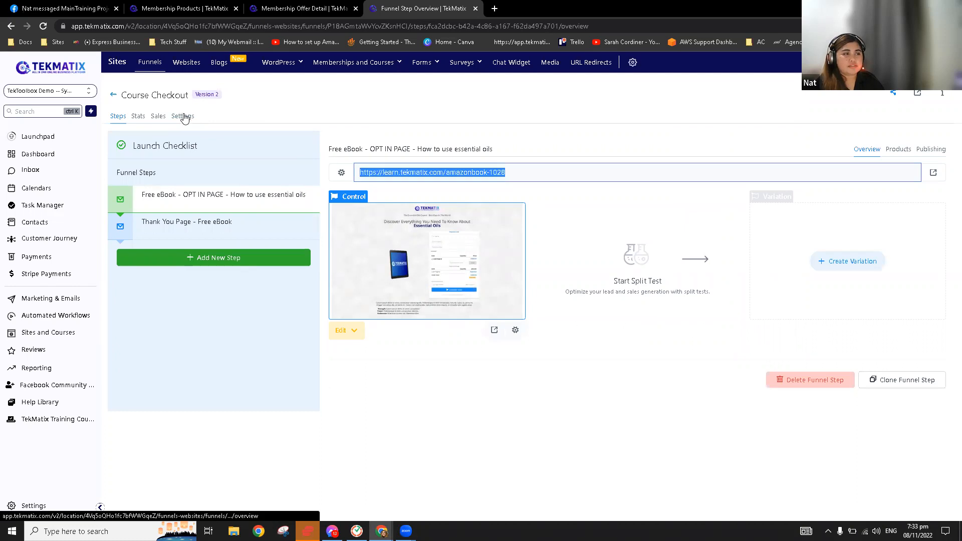
Rename the opt-in step to 'Lead Magnet Offer' and set its path to lead-magnet-offer
{"action": "left_click", "coordinate": [183, 116]}
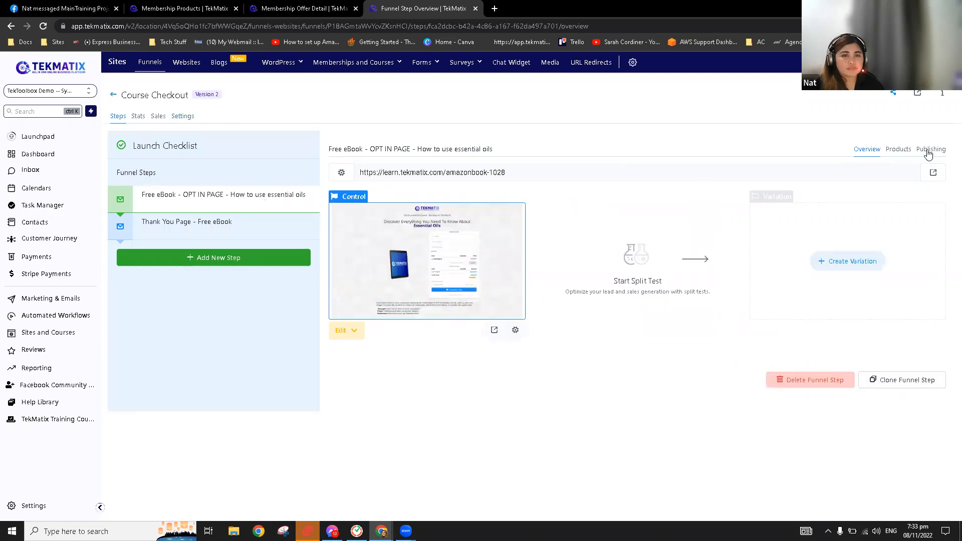
{"action": "left_click", "coordinate": [928, 153]}
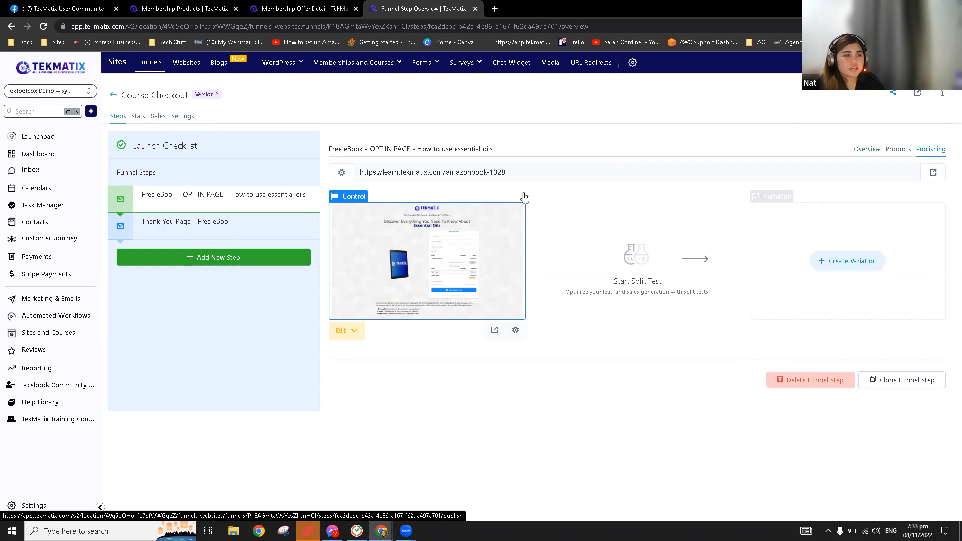
{"action": "left_click_drag", "start_coordinate": [687, 192], "coordinate": [521, 195]}
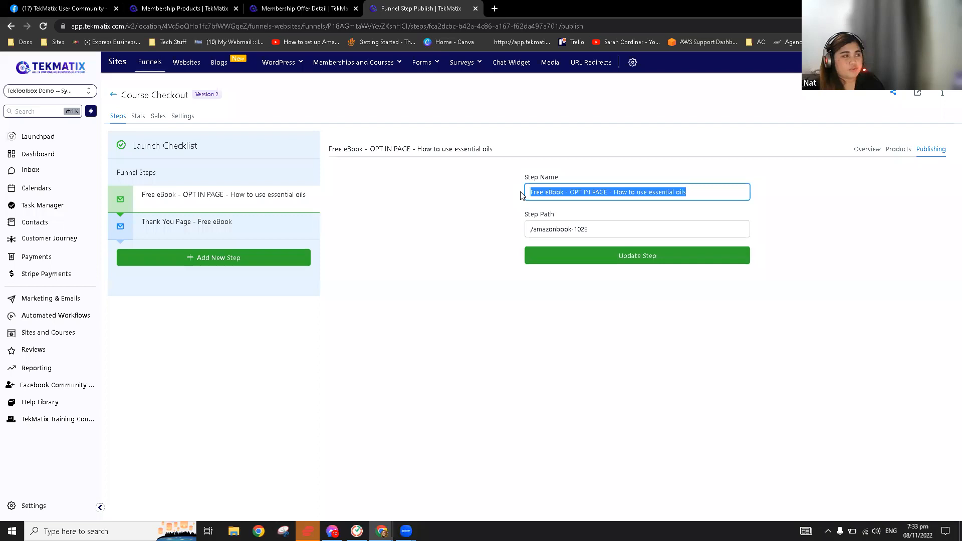
{"action": "type", "text": "Lead Magnet Offer"}
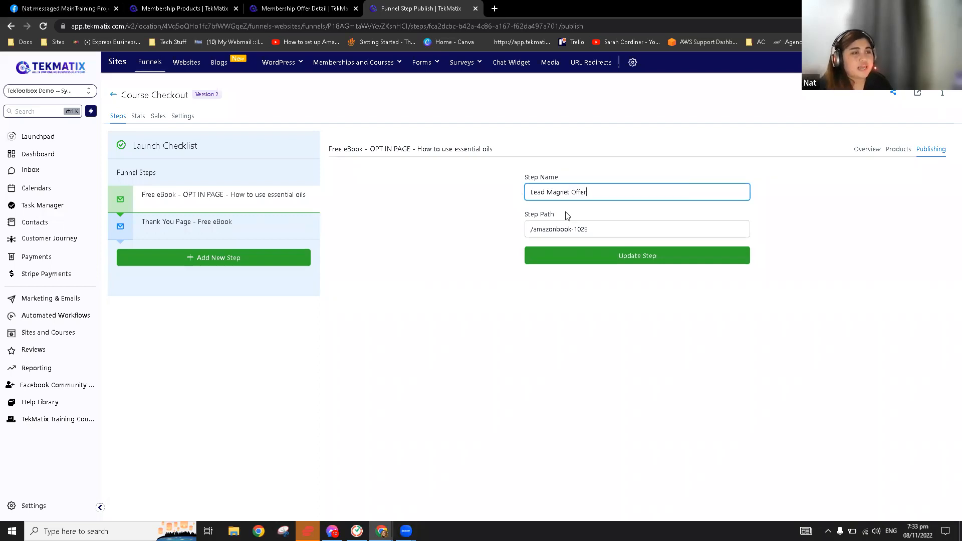
{"action": "triple_click", "coordinate": [599, 190]}
{"action": "left_click", "coordinate": [594, 197]}
{"action": "key", "text": "ctrl+a"}
{"action": "key", "text": "ctrl+c"}
{"action": "key", "text": "Tab"}
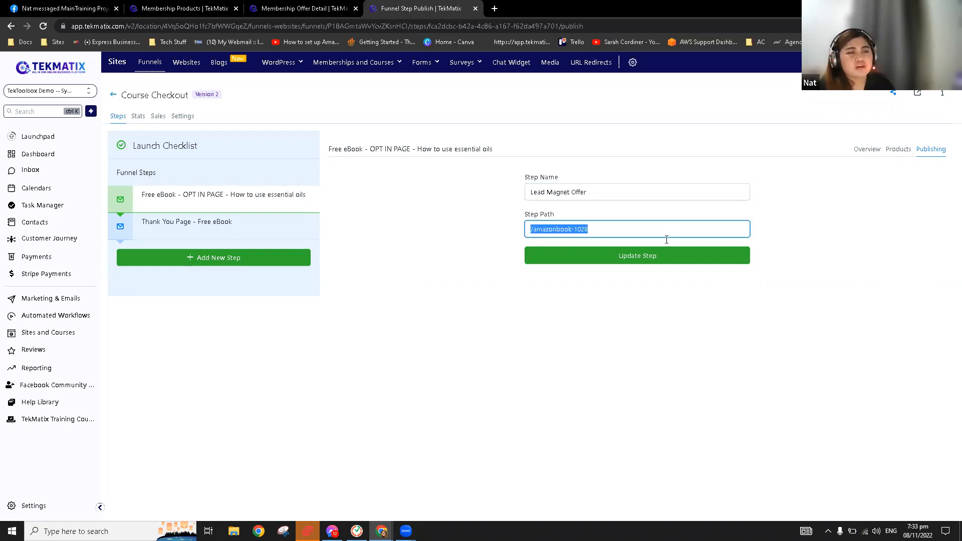
{"action": "key", "text": "ctrl+v"}
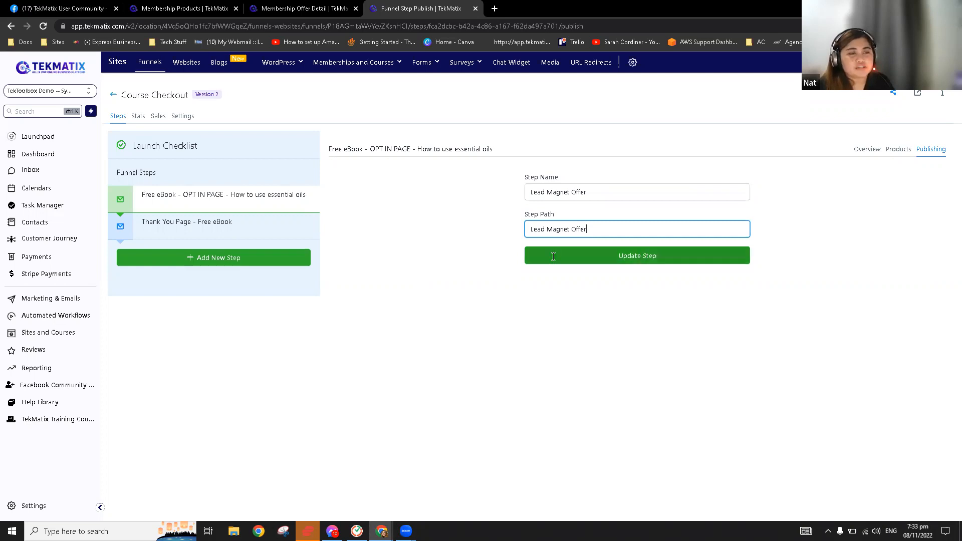
{"action": "left_click", "coordinate": [643, 257]}
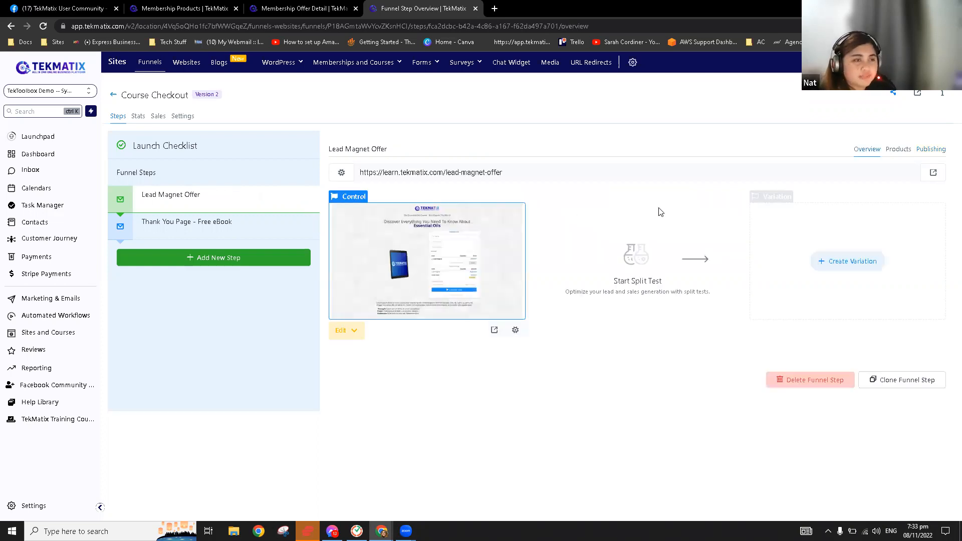
{"action": "left_click_drag", "start_coordinate": [443, 180], "coordinate": [502, 179]}
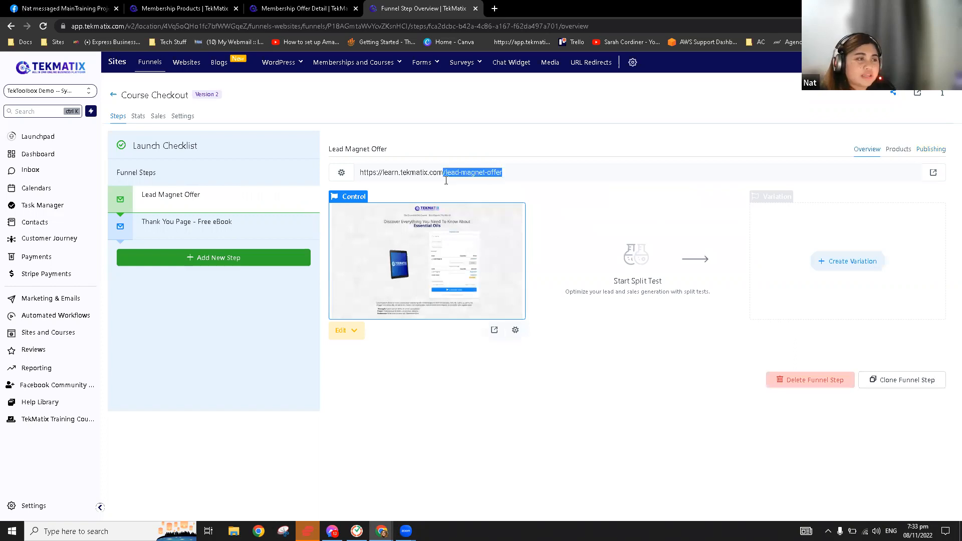
{"action": "left_click", "coordinate": [562, 168]}
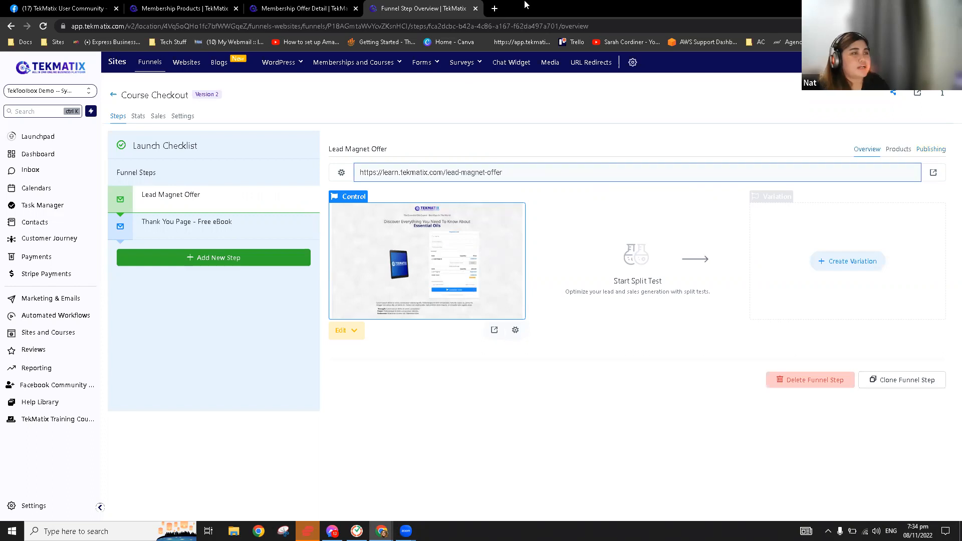
Load the lead-magnet-offer step URL in a new browser tab and scroll through the live checkout page
{"action": "key", "text": "ctrl+a"}
{"action": "key", "text": "ctrl+c"}
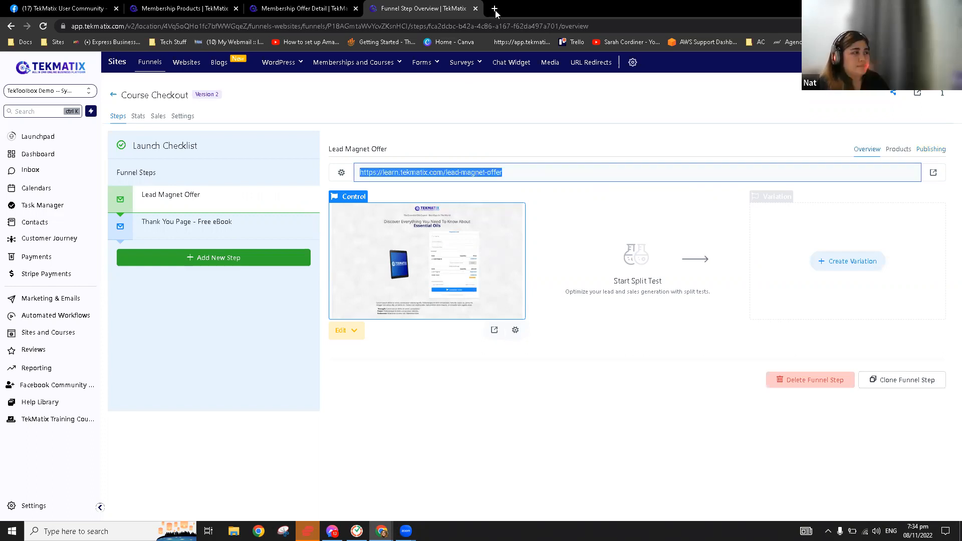
{"action": "left_click", "coordinate": [494, 9]}
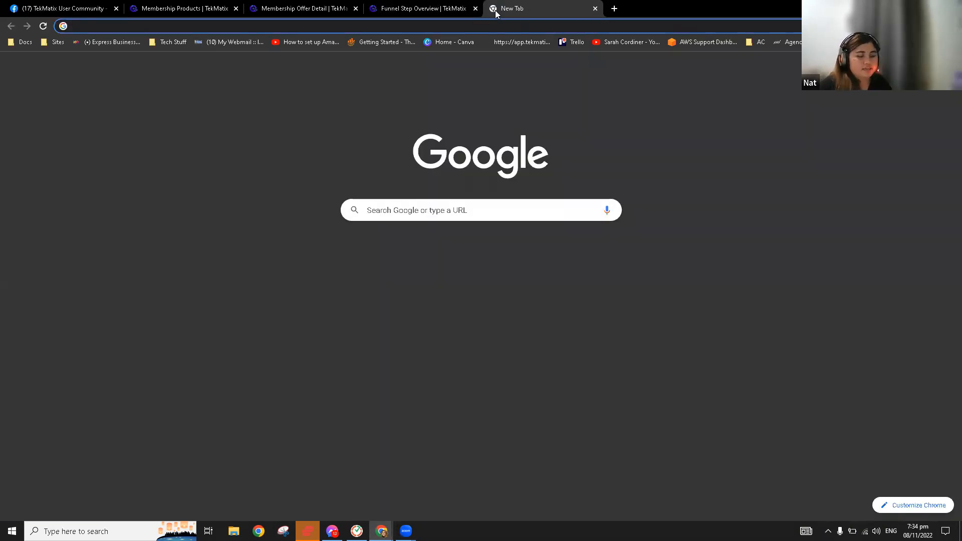
{"action": "key", "text": "ctrl+v"}
{"action": "key", "text": "Return"}
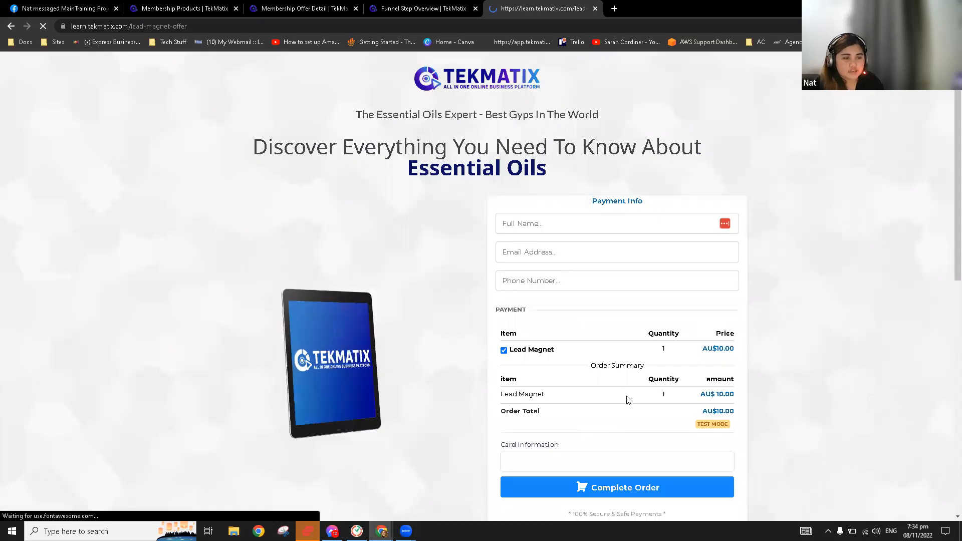
{"action": "scroll", "coordinate": [604, 328], "scroll_direction": "down", "scroll_amount": 1}
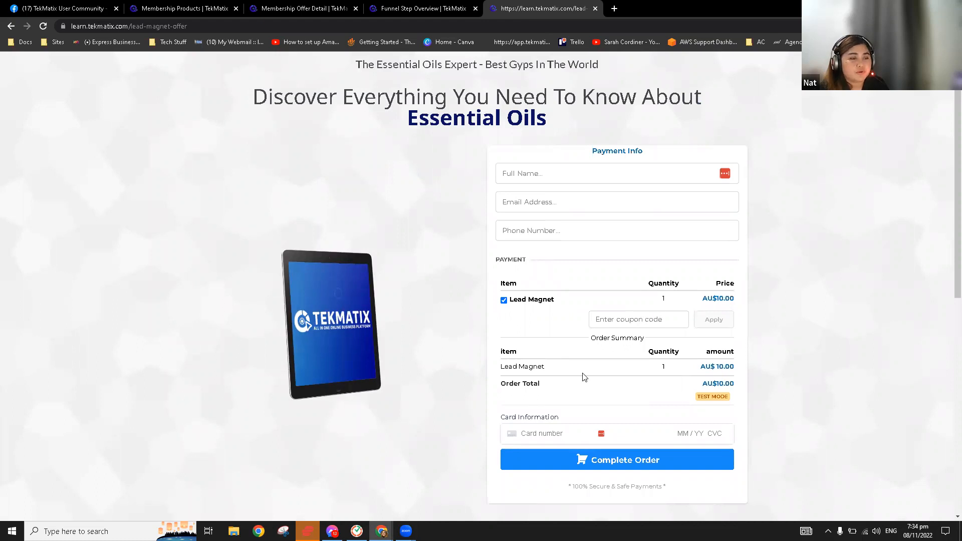
{"action": "scroll", "coordinate": [599, 401], "scroll_direction": "down", "scroll_amount": 1}
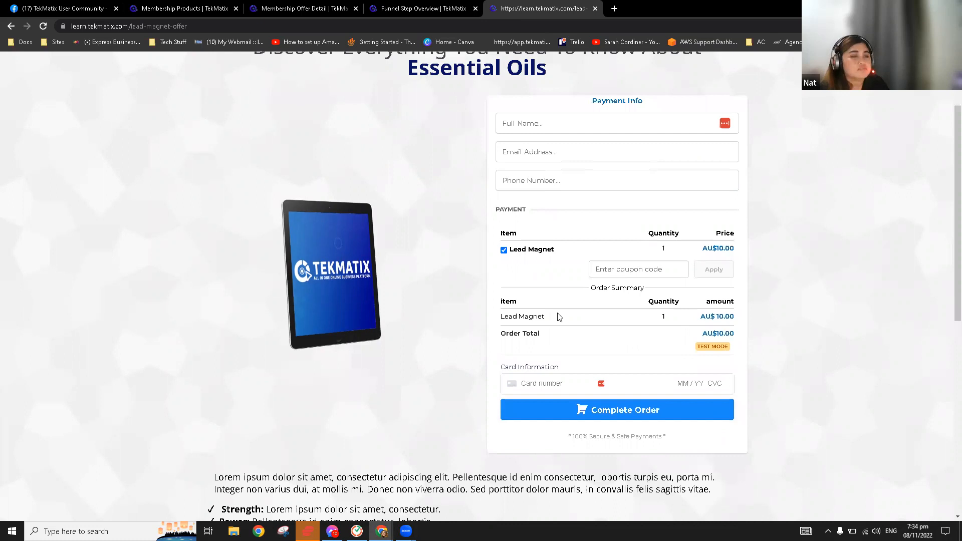
{"action": "left_click", "coordinate": [393, 11]}
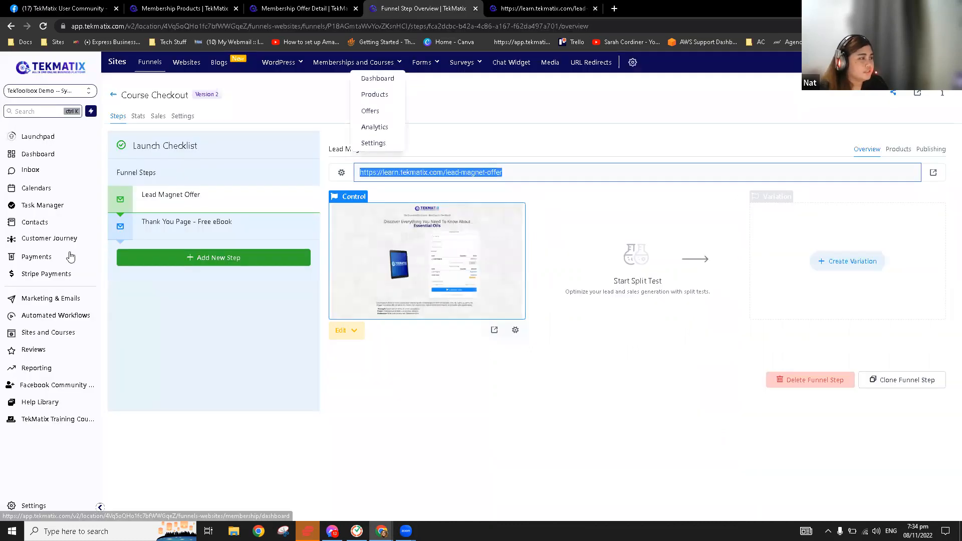
Copy the 50% OFF COUPON code 4K99WWH from the Payments coupons list
{"action": "left_click", "coordinate": [64, 257]}
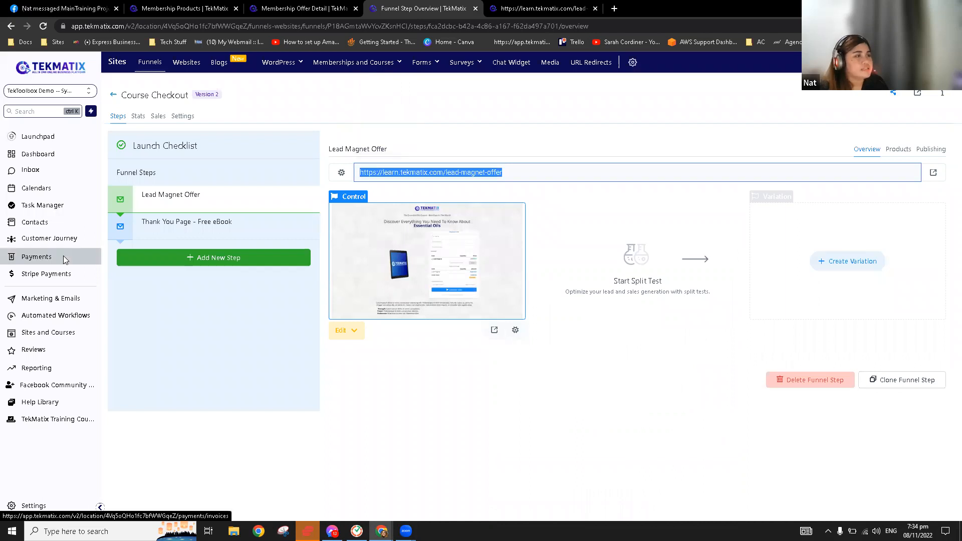
{"action": "left_click", "coordinate": [404, 63]}
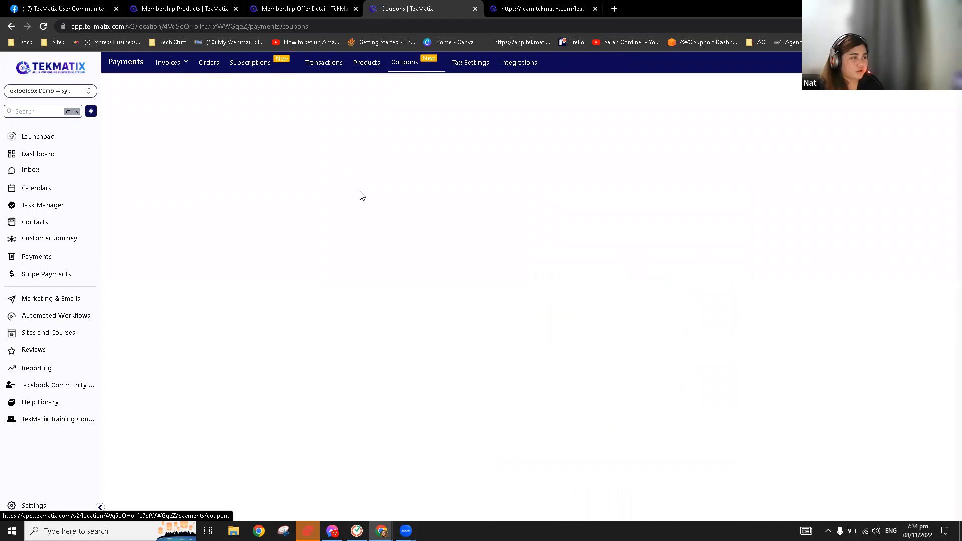
{"action": "double_click", "coordinate": [295, 194]}
{"action": "key", "text": "ctrl+c"}
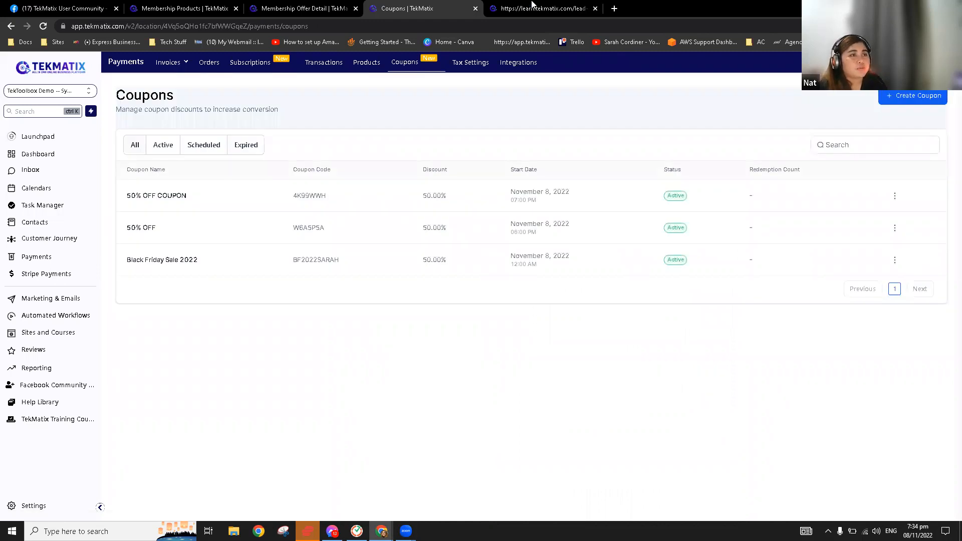
{"action": "key", "text": "ctrl+Tab"}
Fill the checkout form with the name Test, a contact e-mail address and a phone number
{"action": "left_click", "coordinate": [557, 227]}
{"action": "left_click", "coordinate": [545, 250]}
{"action": "left_click", "coordinate": [545, 250]}
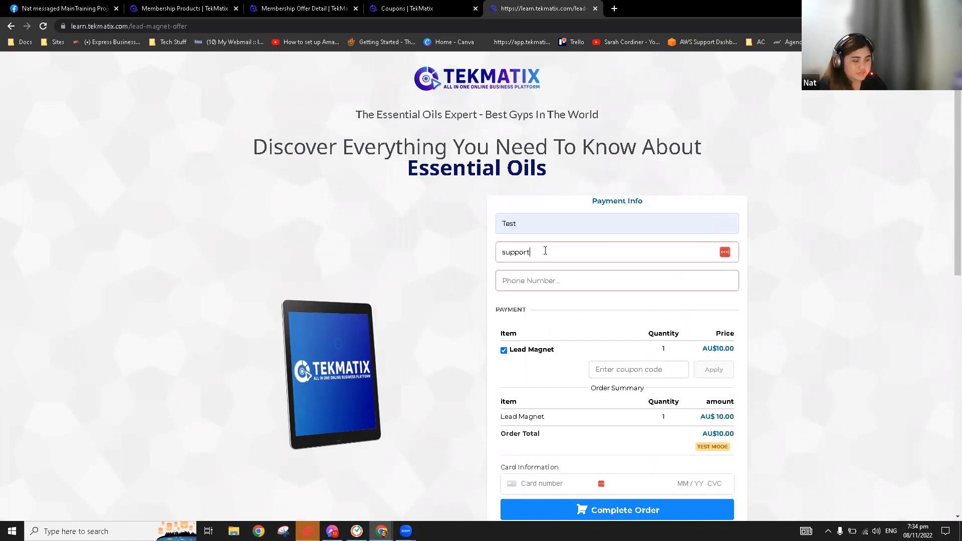
{"action": "left_click", "coordinate": [551, 282]}
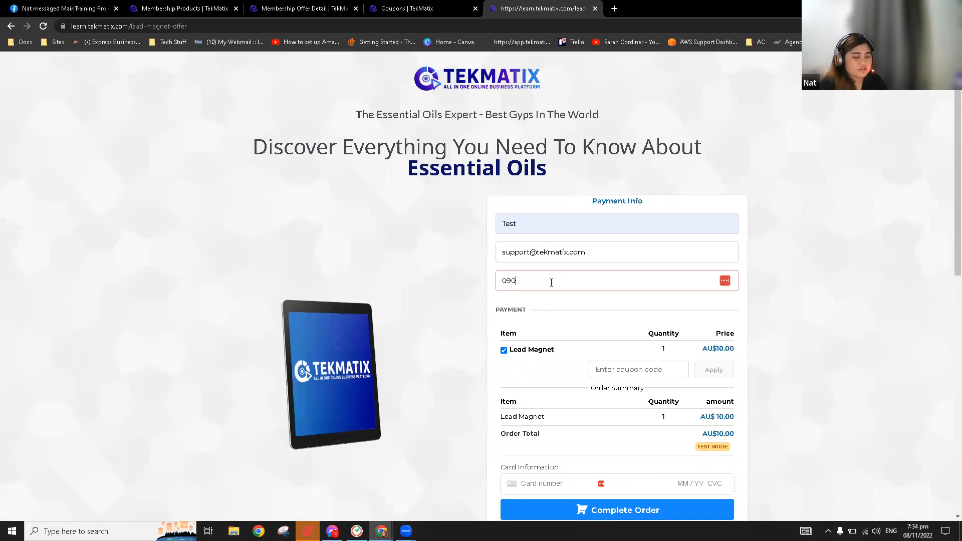
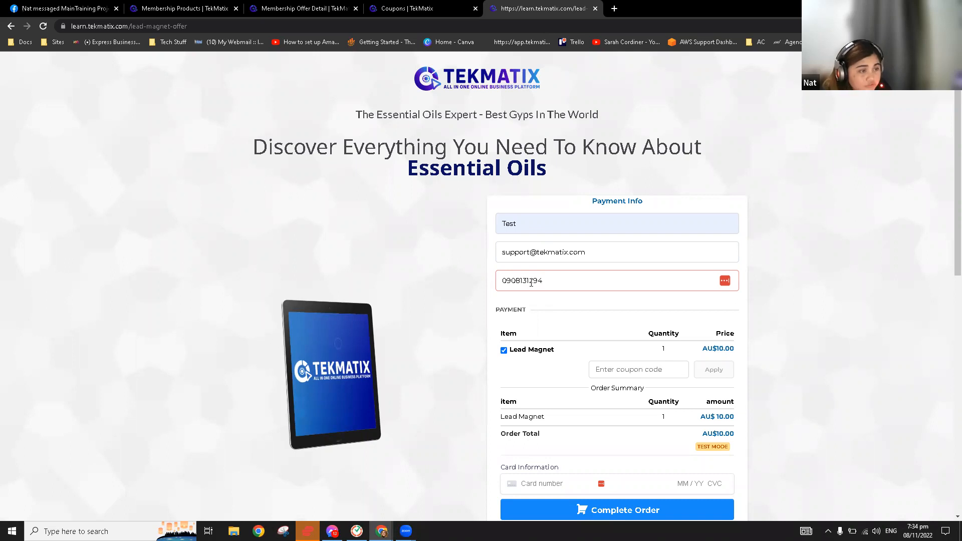
{"action": "left_click", "coordinate": [533, 285]}
{"action": "type", "text": "2"}
{"action": "left_click", "coordinate": [843, 317]}
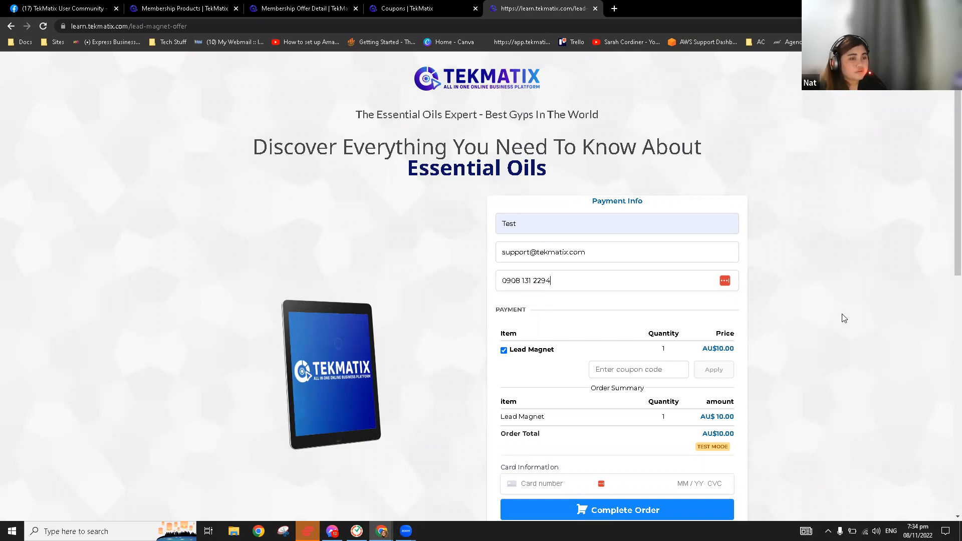
Apply the coupon, bringing the total to AU$5.00, and submit the order
{"action": "scroll", "coordinate": [631, 177], "scroll_direction": "down", "scroll_amount": 4}
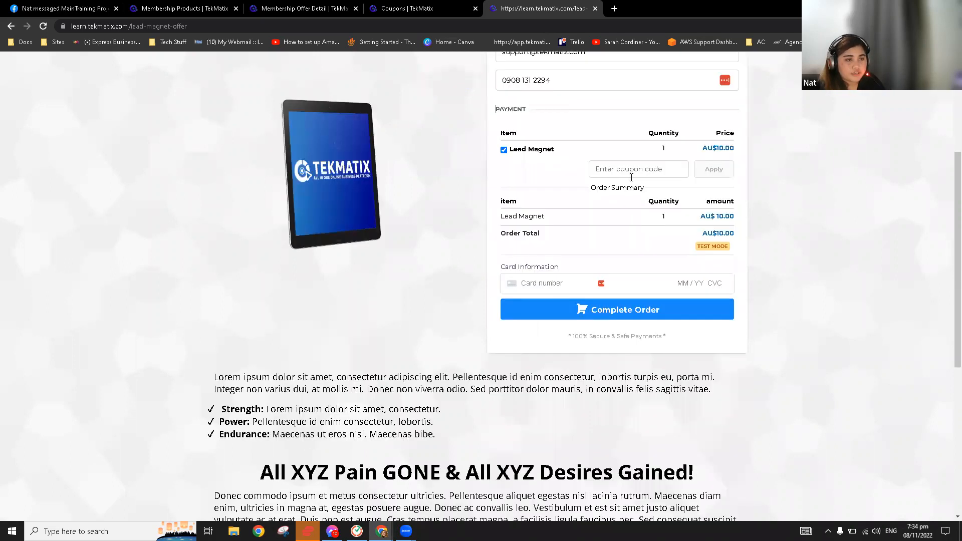
{"action": "key", "text": "ctrl+v"}
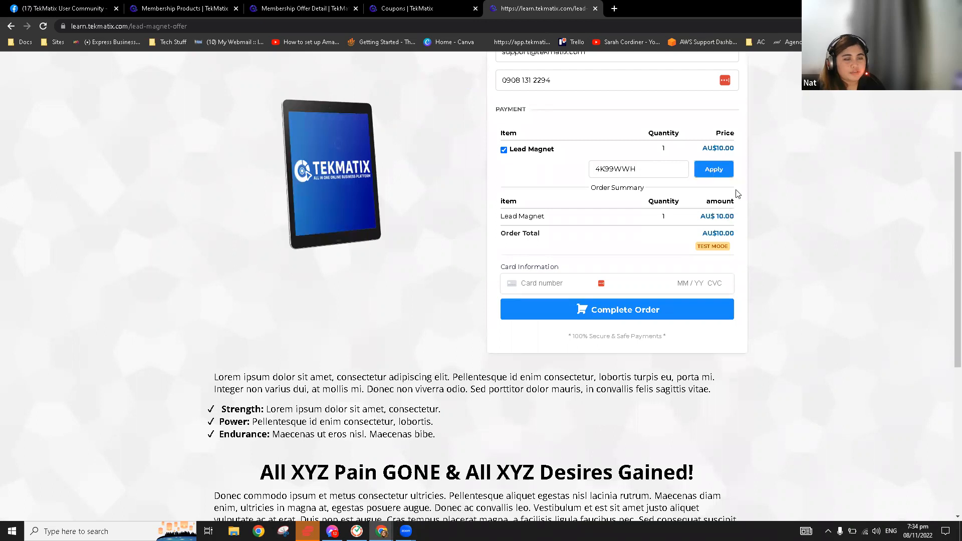
{"action": "key", "text": "Return"}
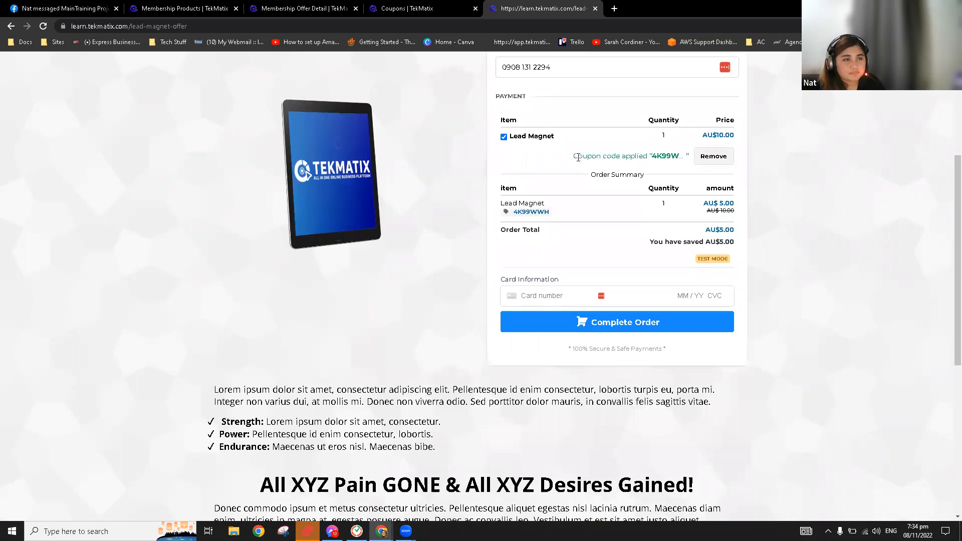
{"action": "left_click_drag", "start_coordinate": [703, 202], "coordinate": [730, 202]}
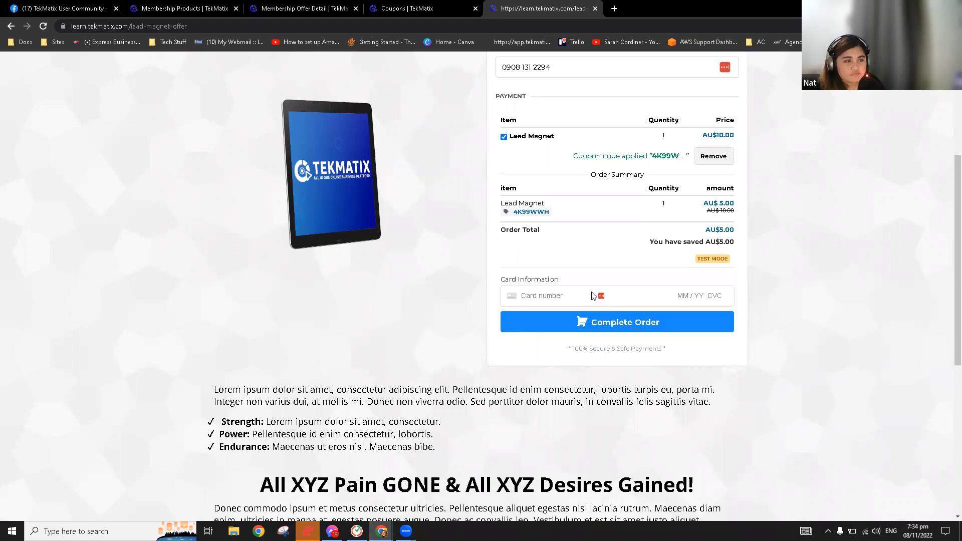
{"action": "left_click", "coordinate": [599, 325]}
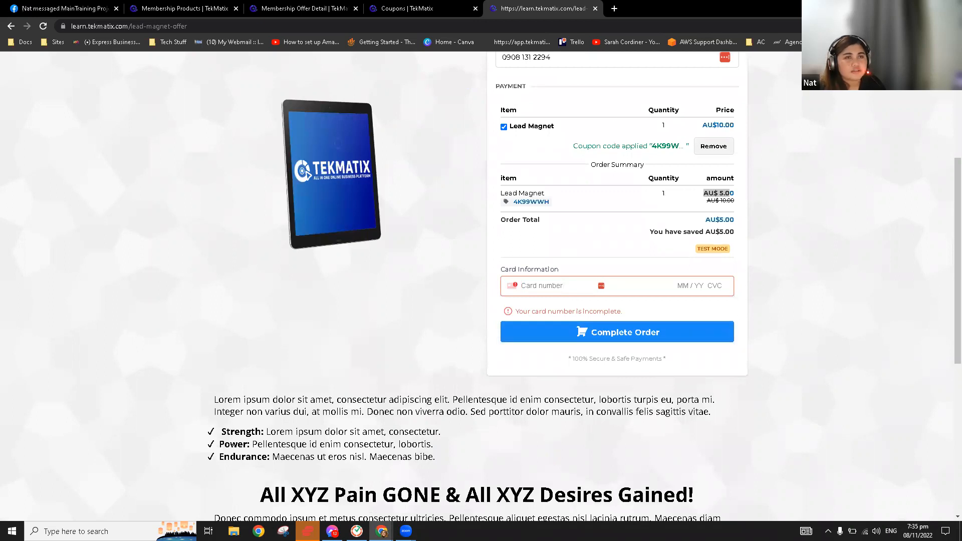
Review the checkout result, pointing out its TEST MODE label
{"action": "left_click_drag", "start_coordinate": [543, 9], "coordinate": [960, 30]}
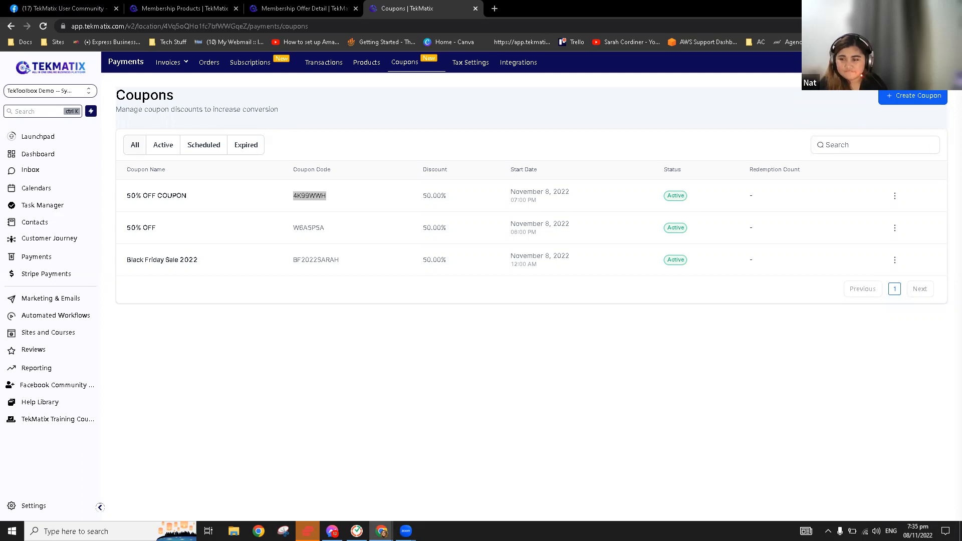
{"action": "left_click_drag", "start_coordinate": [616, 1], "coordinate": [577, 4]}
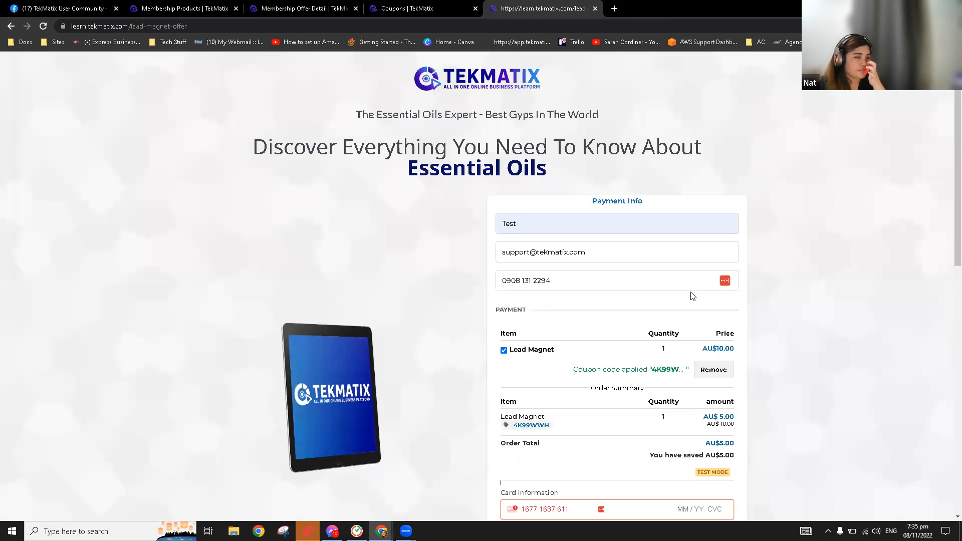
{"action": "scroll", "coordinate": [696, 329], "scroll_direction": "down", "scroll_amount": 4}
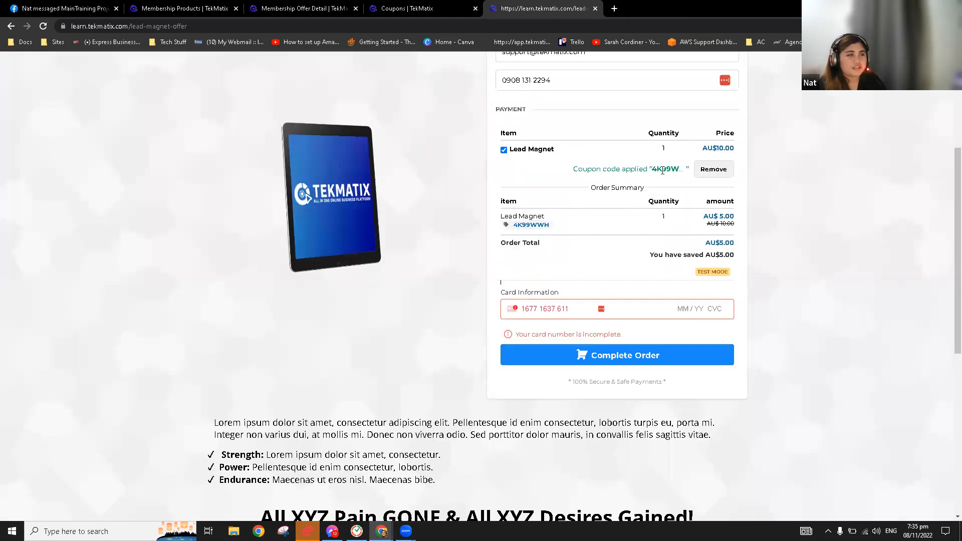
{"action": "scroll", "coordinate": [659, 243], "scroll_direction": "up", "scroll_amount": 3}
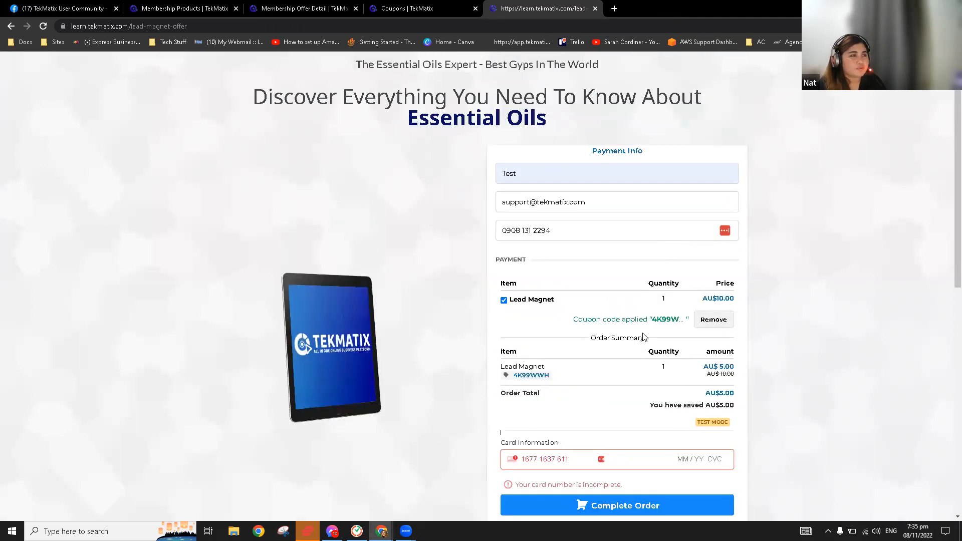
{"action": "scroll", "coordinate": [649, 333], "scroll_direction": "down", "scroll_amount": 3}
{"action": "scroll", "coordinate": [646, 338], "scroll_direction": "up", "scroll_amount": 3}
{"action": "scroll", "coordinate": [647, 350], "scroll_direction": "down", "scroll_amount": 3}
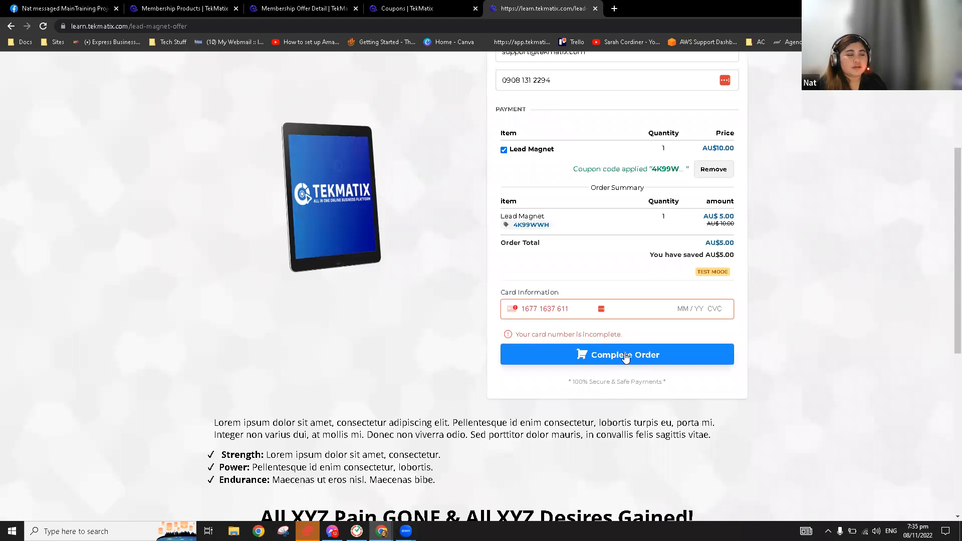
{"action": "left_click_drag", "start_coordinate": [683, 274], "coordinate": [737, 273]}
{"action": "left_click", "coordinate": [723, 284]}
{"action": "left_click_drag", "start_coordinate": [678, 266], "coordinate": [731, 265]}
{"action": "left_click", "coordinate": [596, 279]}
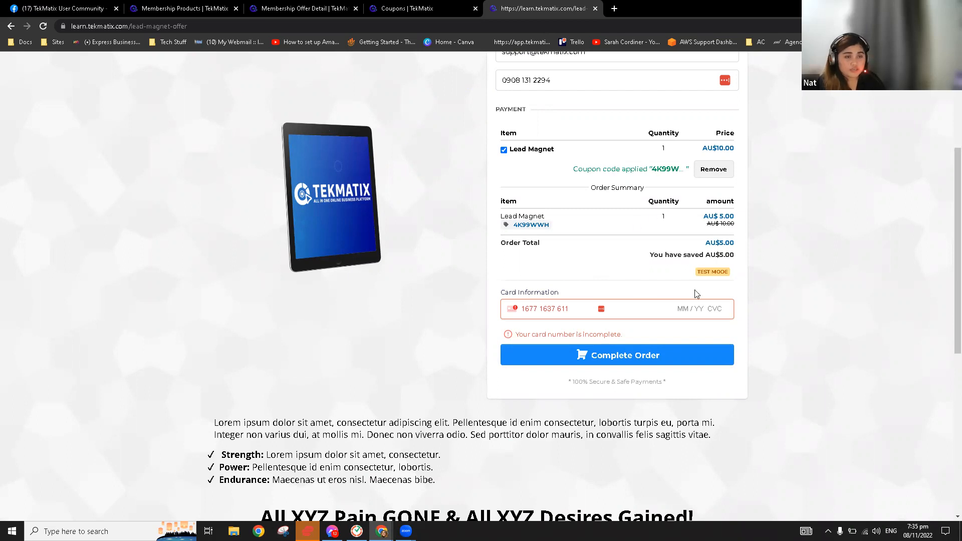
{"action": "scroll", "coordinate": [695, 294], "scroll_direction": "up", "scroll_amount": 4}
{"action": "scroll", "coordinate": [667, 349], "scroll_direction": "down", "scroll_amount": 11}
{"action": "scroll", "coordinate": [580, 231], "scroll_direction": "up", "scroll_amount": 6}
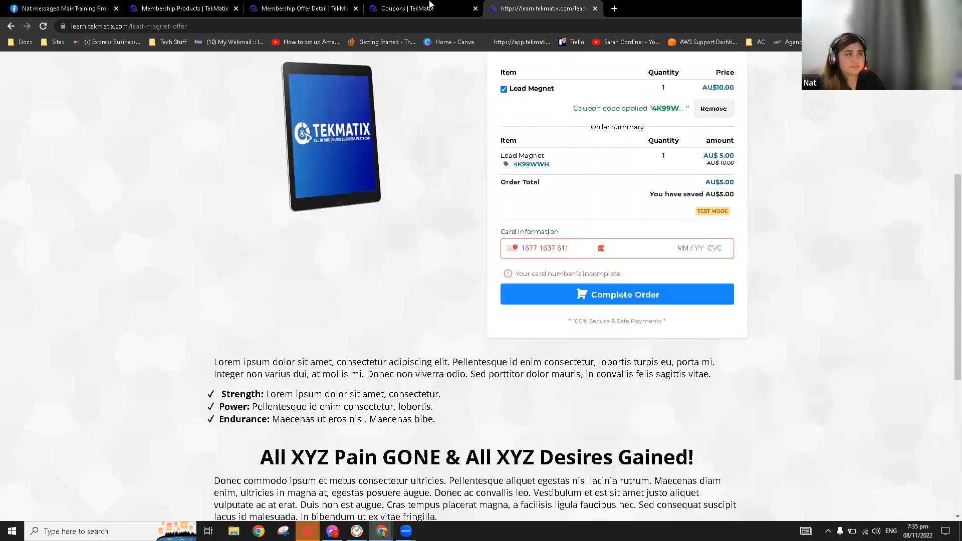
Compare the coupons and membership offer tabs with the checkout's savings and TEST MODE text
{"action": "left_click", "coordinate": [431, 6]}
{"action": "left_click", "coordinate": [311, 6]}
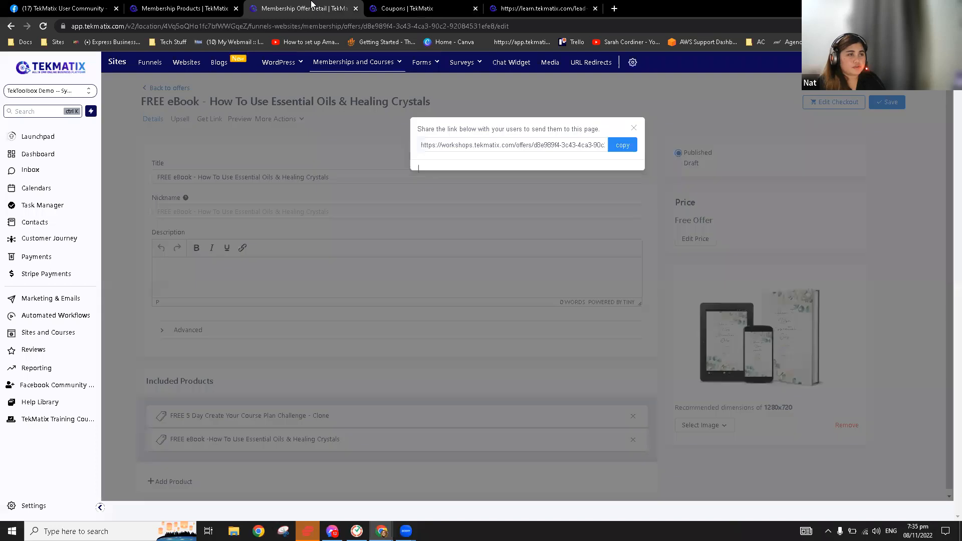
{"action": "left_click", "coordinate": [420, 6]}
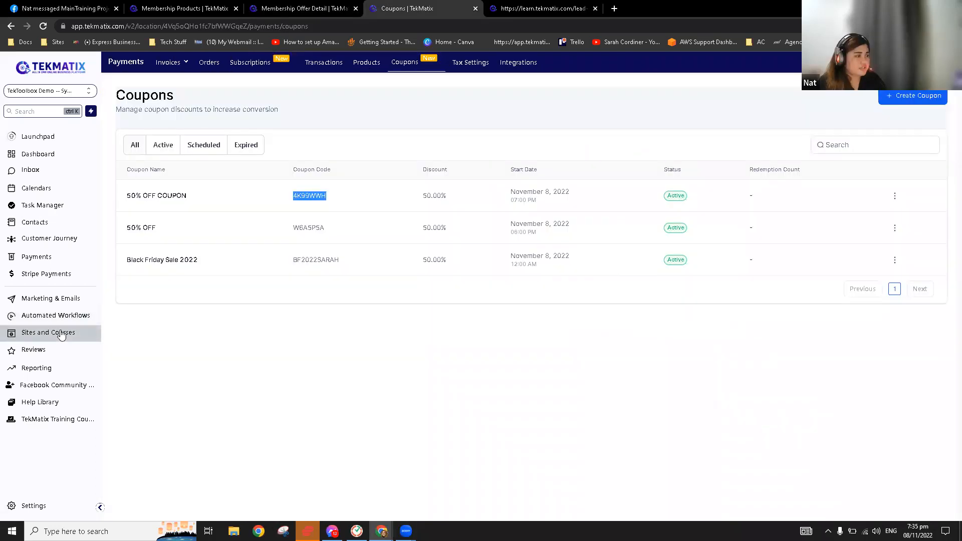
{"action": "left_click", "coordinate": [534, 6]}
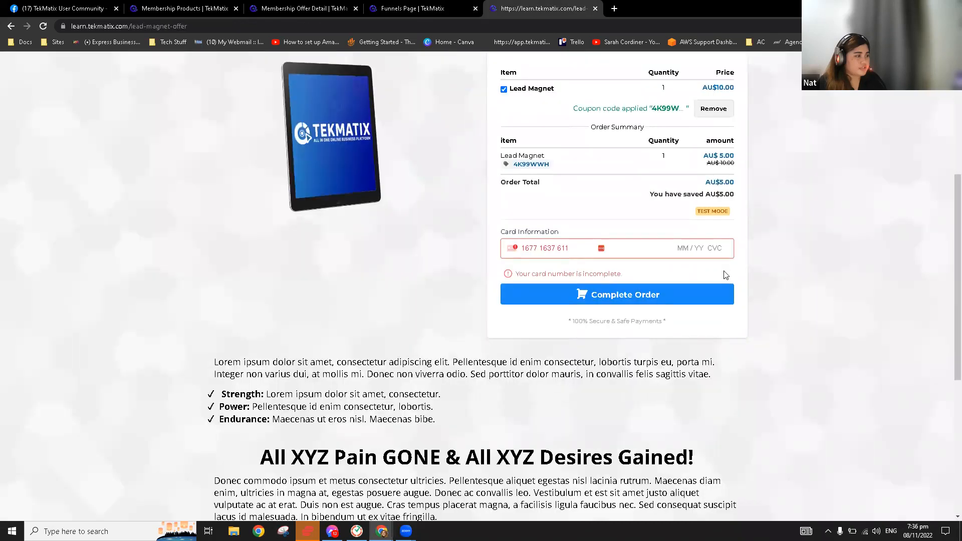
{"action": "left_click_drag", "start_coordinate": [708, 274], "coordinate": [690, 256]}
{"action": "left_click", "coordinate": [755, 279]}
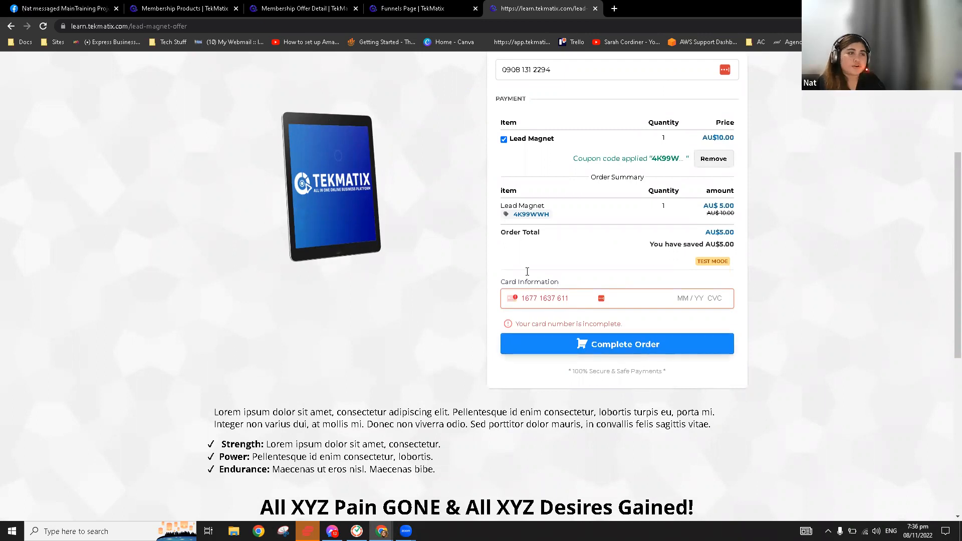
{"action": "left_click", "coordinate": [419, 7]}
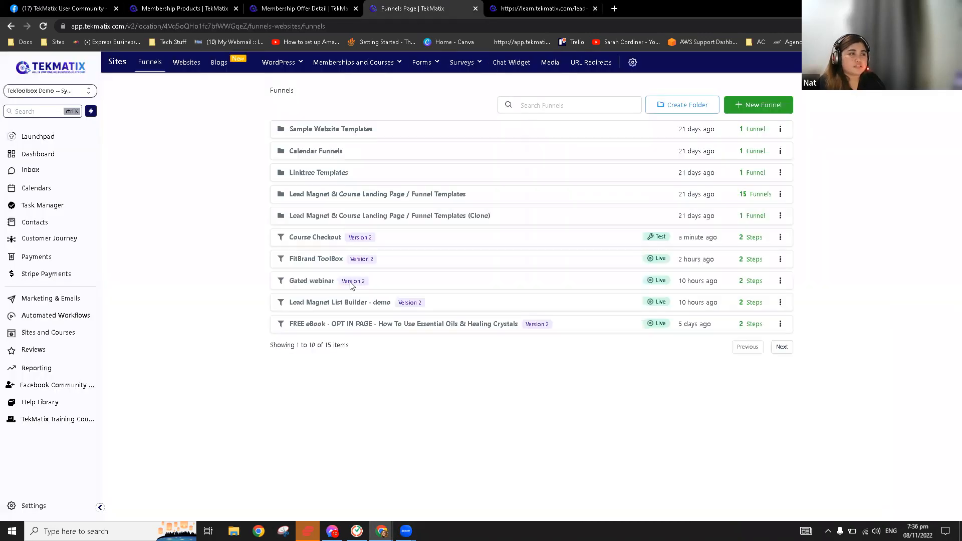
Remove '- Free eBook' from the thank-you step name, shorten its path to /thankyou, and update
{"action": "left_click", "coordinate": [316, 237]}
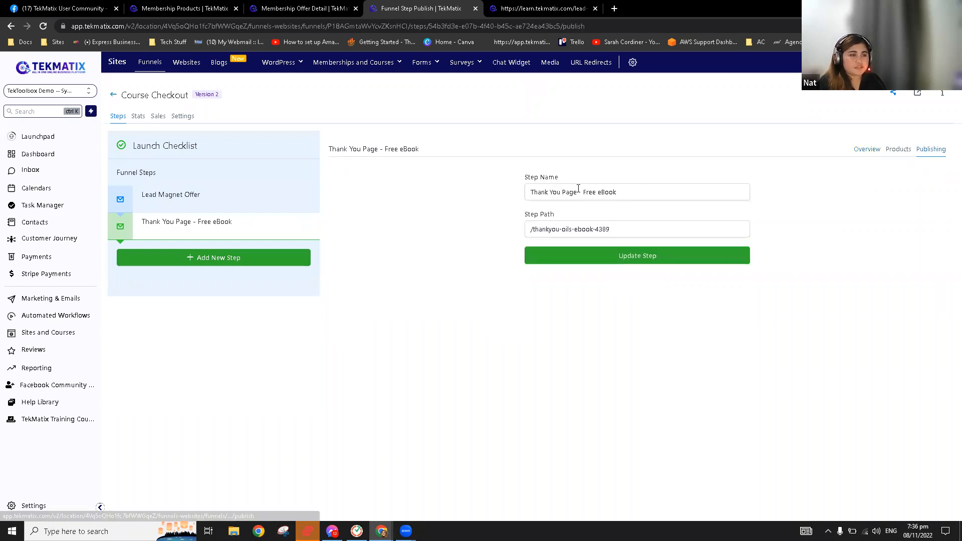
{"action": "triple_click", "coordinate": [577, 192]}
{"action": "left_click_drag", "start_coordinate": [617, 192], "coordinate": [579, 192]}
{"action": "key", "text": "F11"}
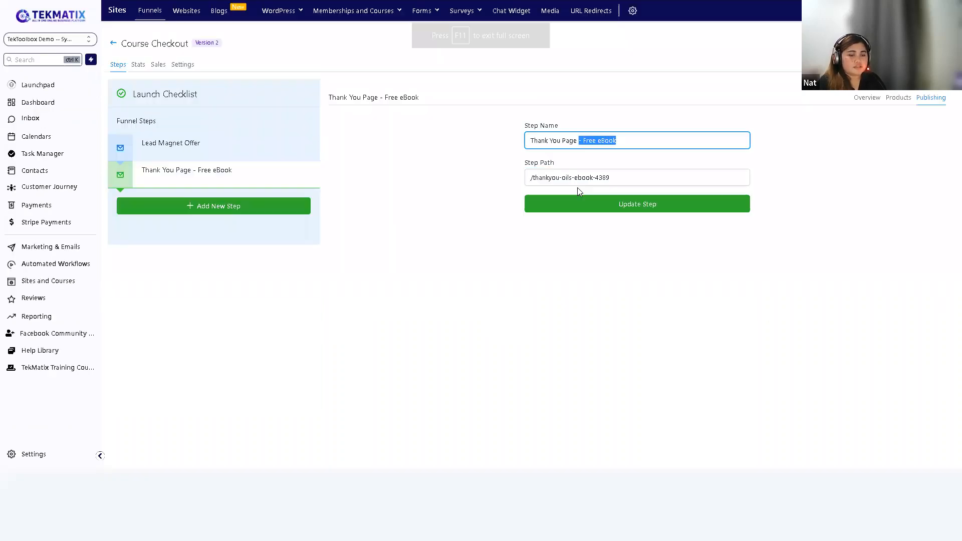
{"action": "key", "text": "F12"}
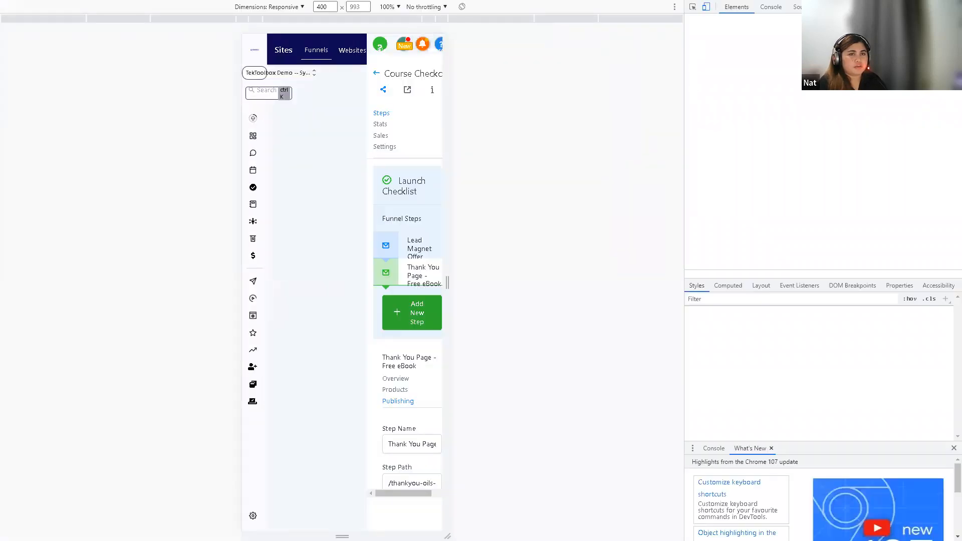
{"action": "key", "text": "F12"}
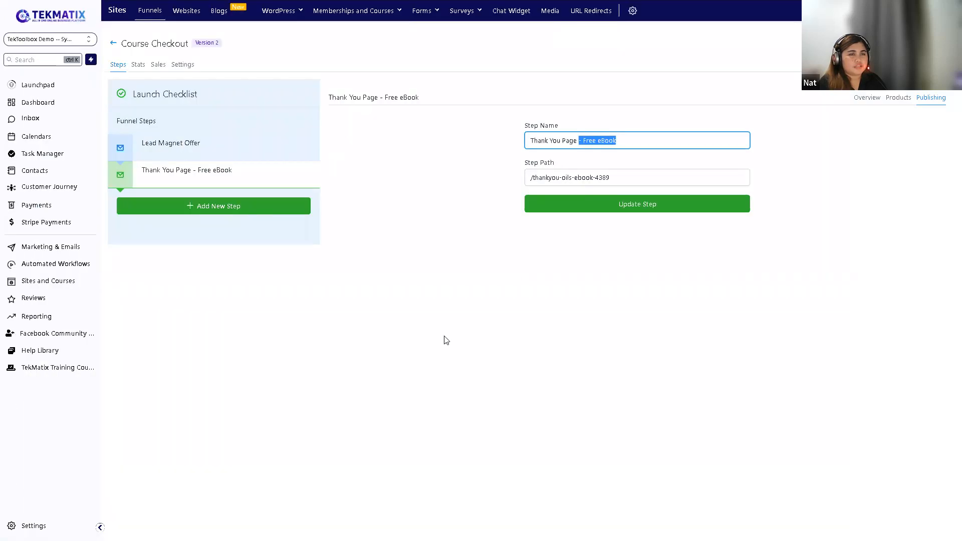
{"action": "left_click", "coordinate": [647, 144]}
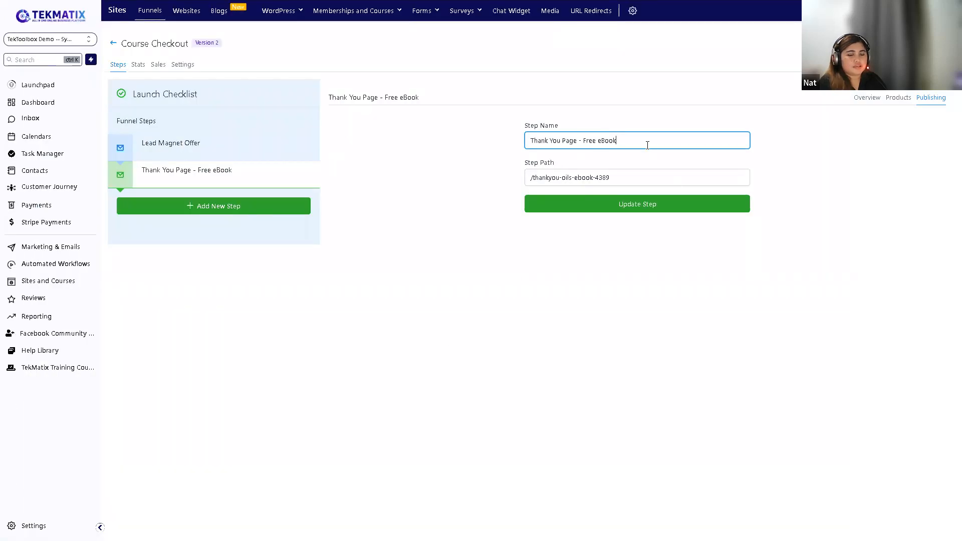
{"action": "key", "text": "F11"}
{"action": "left_click_drag", "start_coordinate": [633, 188], "coordinate": [580, 199]}
{"action": "key", "text": "BackSpace"}
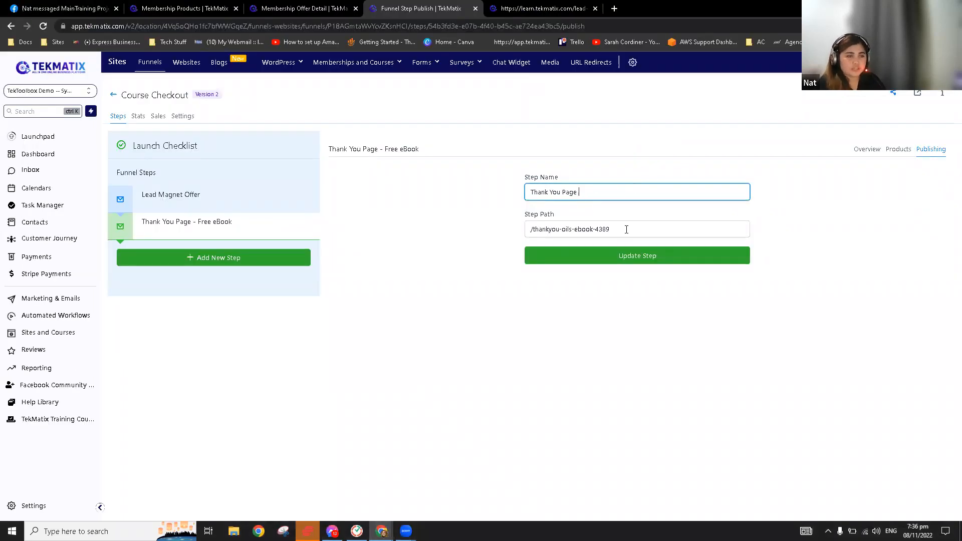
{"action": "left_click_drag", "start_coordinate": [609, 229], "coordinate": [560, 234]}
{"action": "key", "text": "BackSpace"}
{"action": "left_click", "coordinate": [603, 251]}
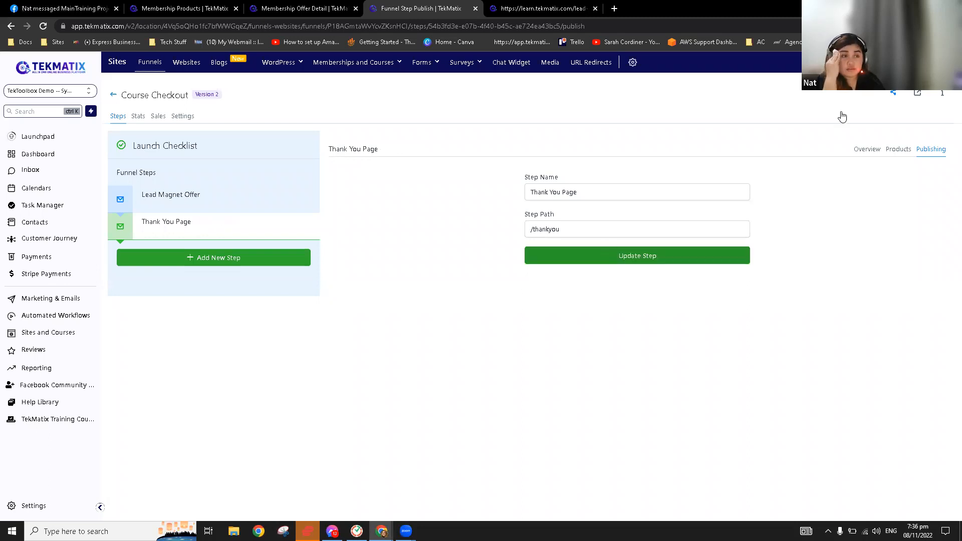
Copy the Thank You Page address and load the live /thankyou page in the other tab
{"action": "left_click", "coordinate": [866, 153]}
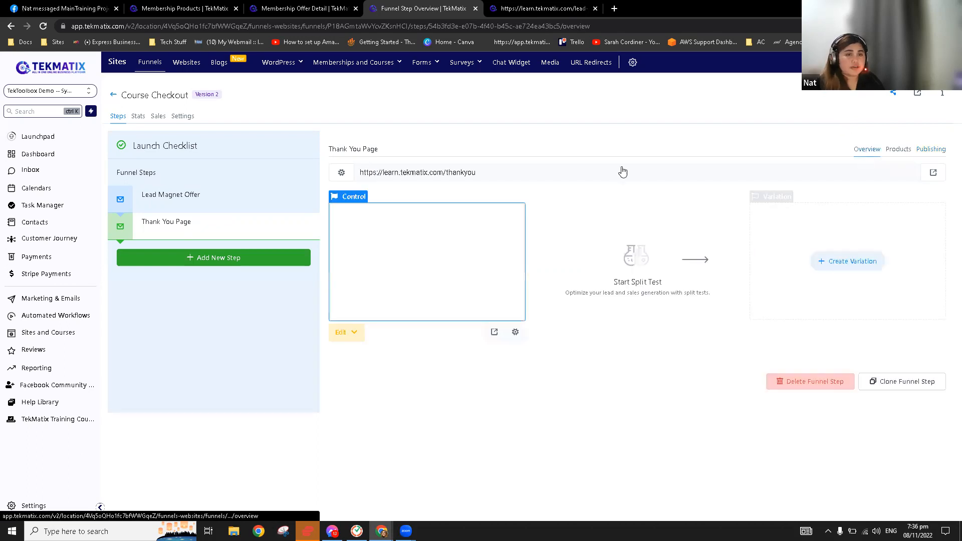
{"action": "left_click_drag", "start_coordinate": [482, 172], "coordinate": [460, 118]}
{"action": "key", "text": "ctrl+c"}
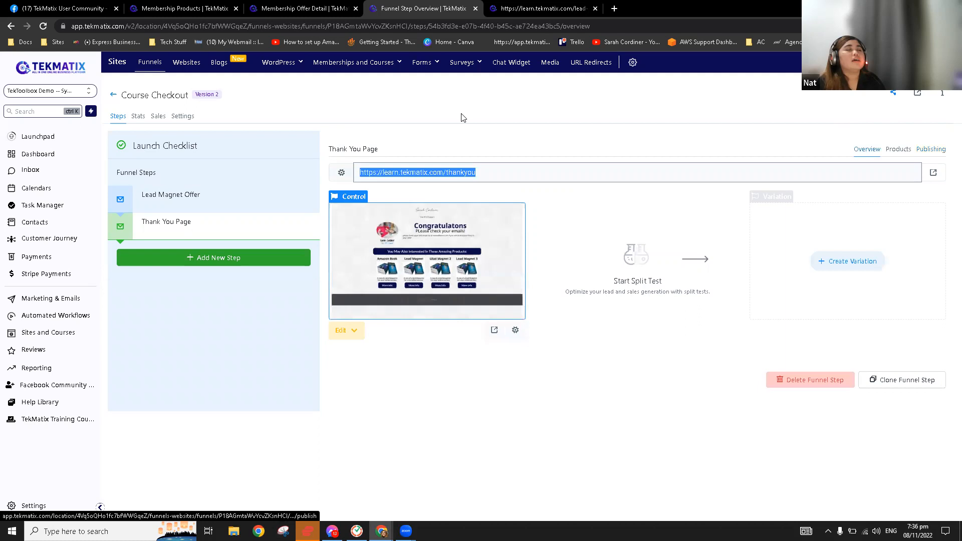
{"action": "key", "text": "ctrl+Tab"}
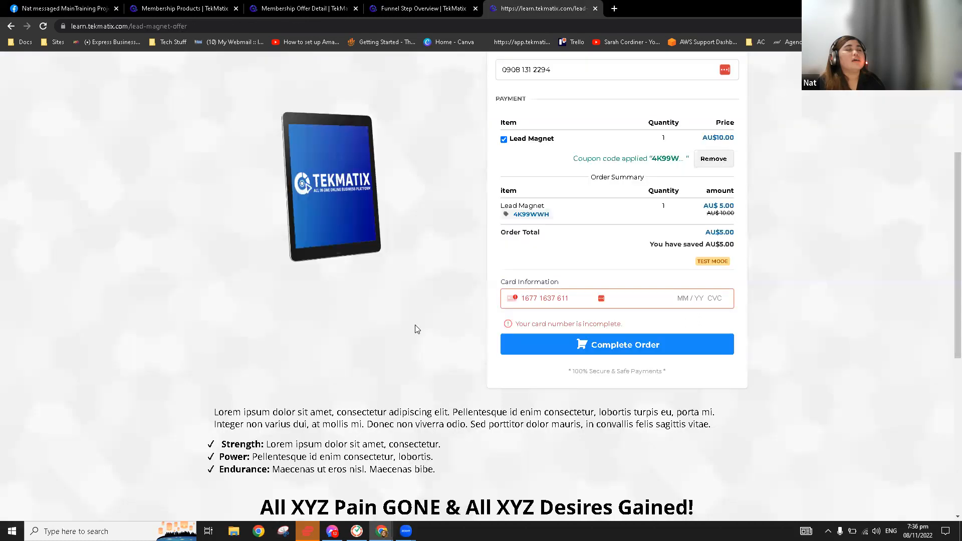
{"action": "scroll", "coordinate": [414, 329], "scroll_direction": "up", "scroll_amount": 4}
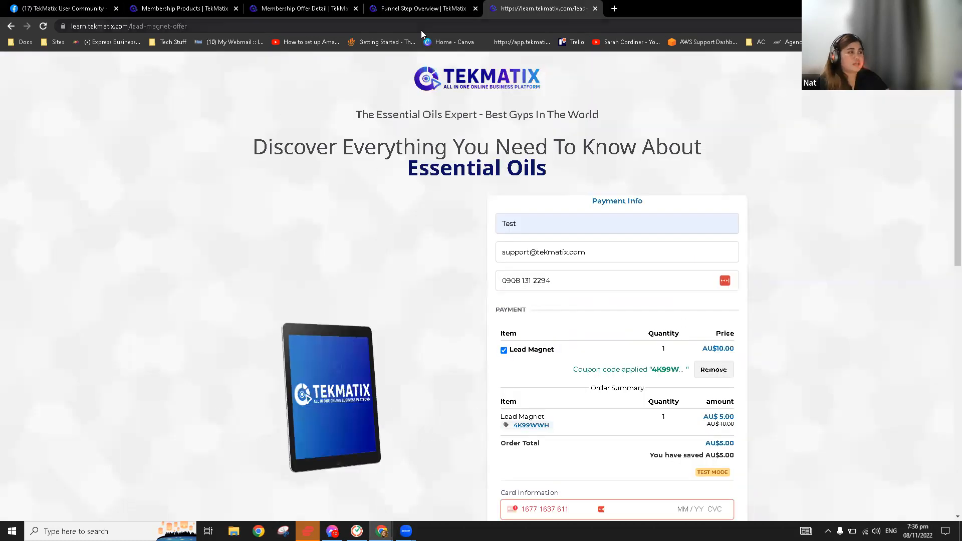
{"action": "left_click", "coordinate": [420, 30]}
{"action": "key", "text": "ctrl+v"}
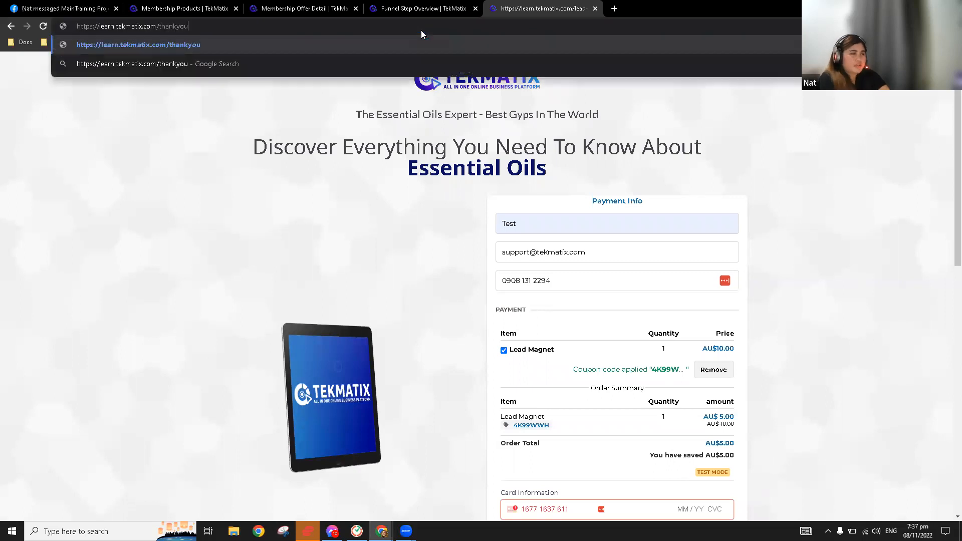
{"action": "key", "text": "Return"}
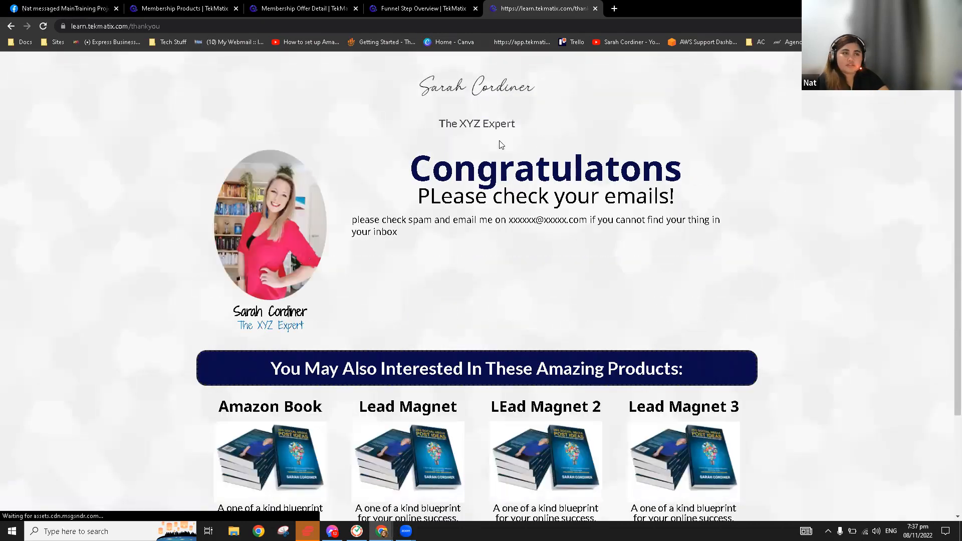
{"action": "scroll", "coordinate": [323, 361], "scroll_direction": "down", "scroll_amount": 2}
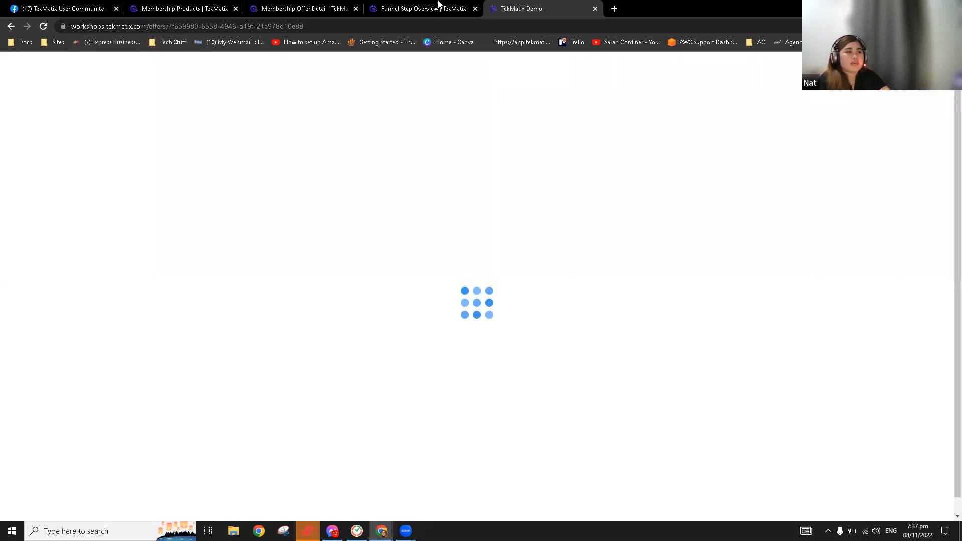
Go back to the live thank-you page and preview the Lead Magnet offer's checkout via More Info
{"action": "left_click", "coordinate": [12, 26]}
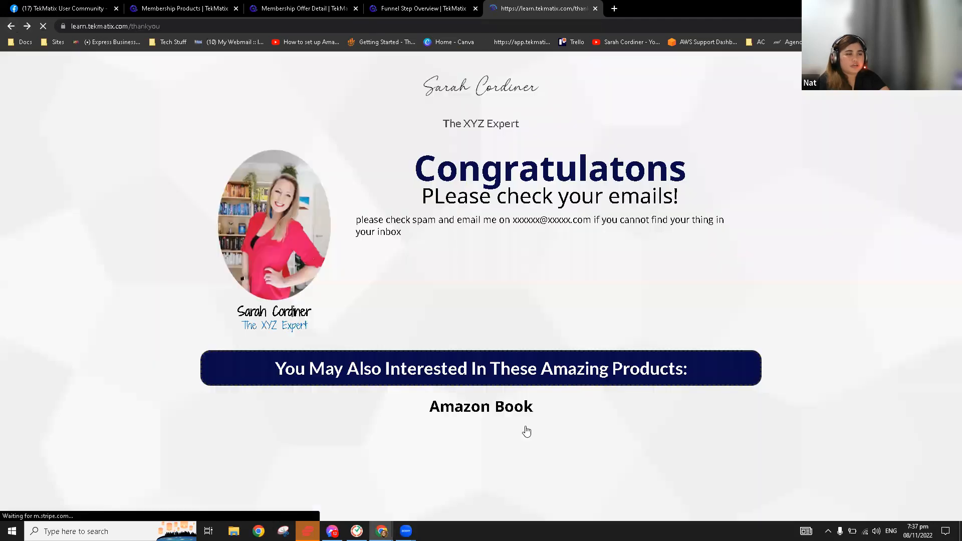
{"action": "scroll", "coordinate": [435, 430], "scroll_direction": "up", "scroll_amount": 3}
{"action": "scroll", "coordinate": [428, 419], "scroll_direction": "down", "scroll_amount": 3}
{"action": "left_click", "coordinate": [427, 419]}
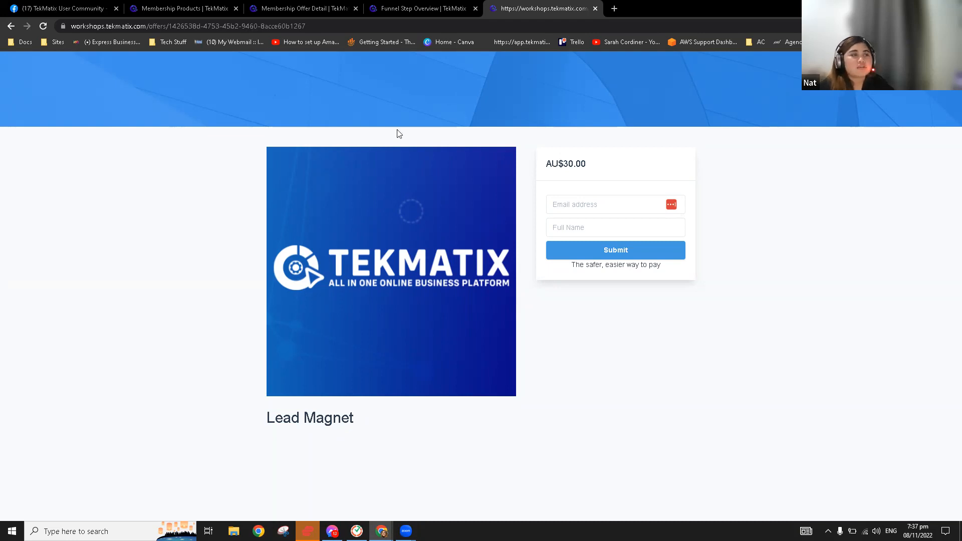
{"action": "left_click", "coordinate": [409, 6]}
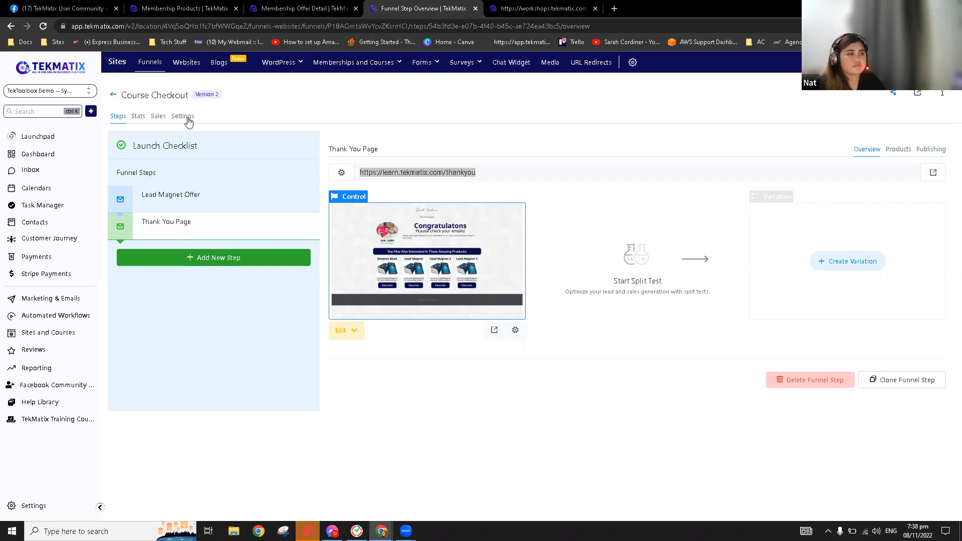
Open the Course Checkout funnel settings, then exit back to the Funnels list
{"action": "left_click", "coordinate": [187, 119]}
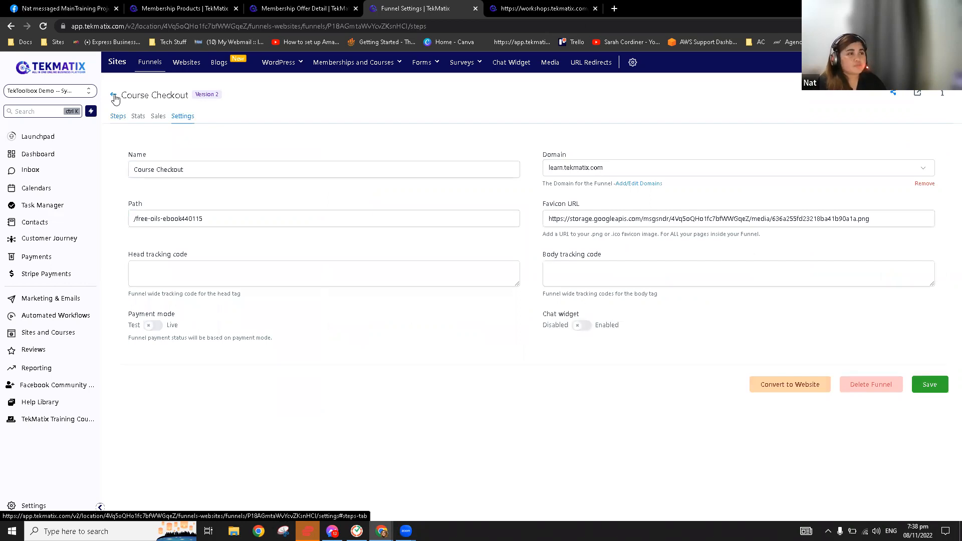
{"action": "left_click", "coordinate": [114, 96]}
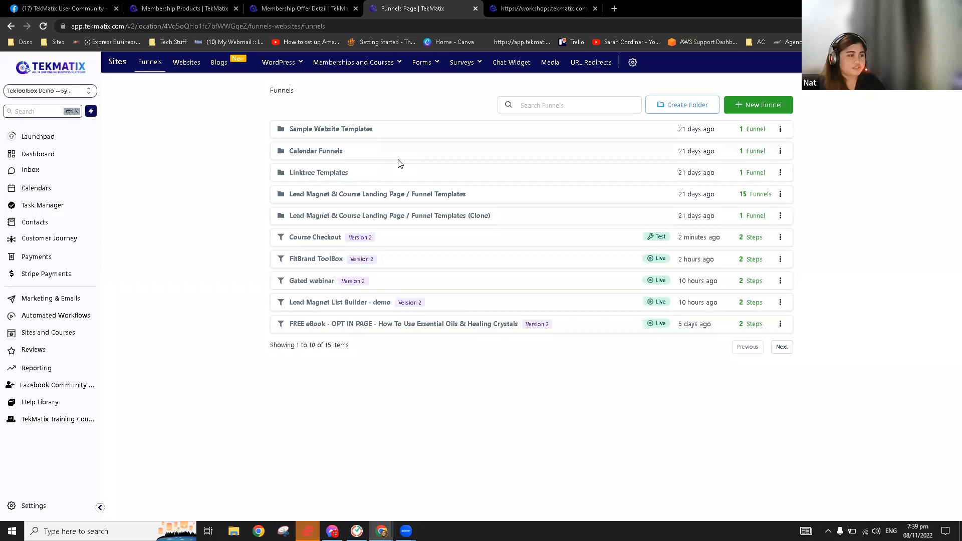
Open the FitBrand ToolBox funnel and launch its Home page in the page builder
{"action": "left_click", "coordinate": [321, 260]}
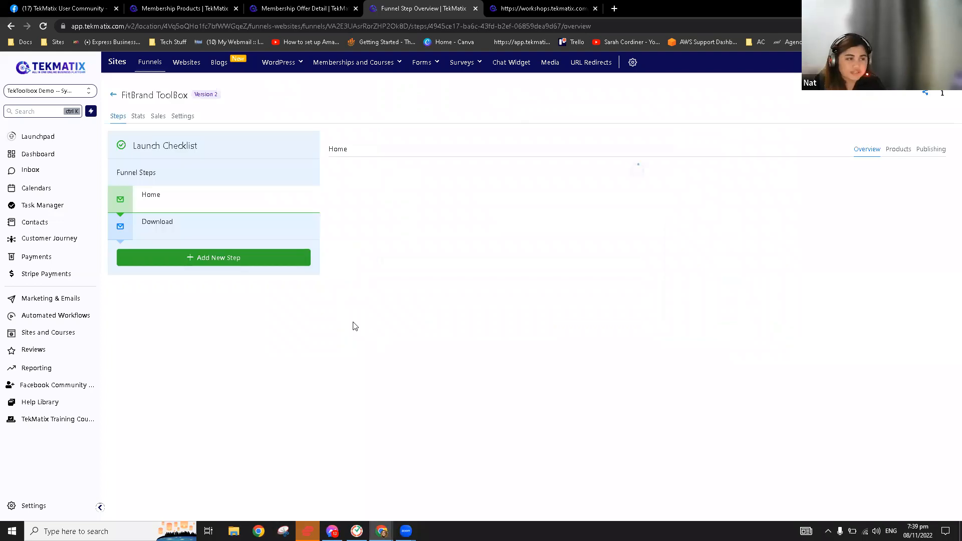
{"action": "left_click", "coordinate": [376, 332]}
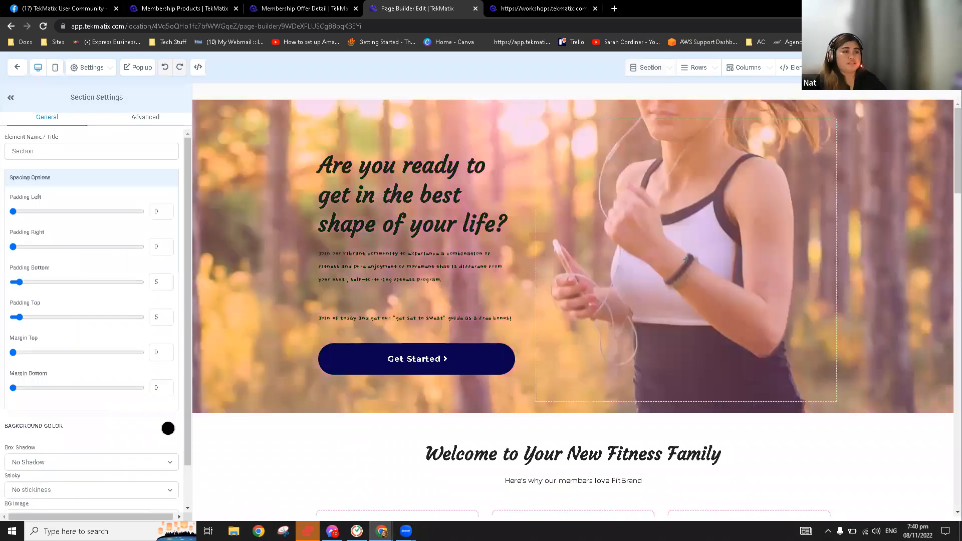
Make the hero paragraph text white
{"action": "scroll", "coordinate": [461, 257], "scroll_direction": "down", "scroll_amount": 2}
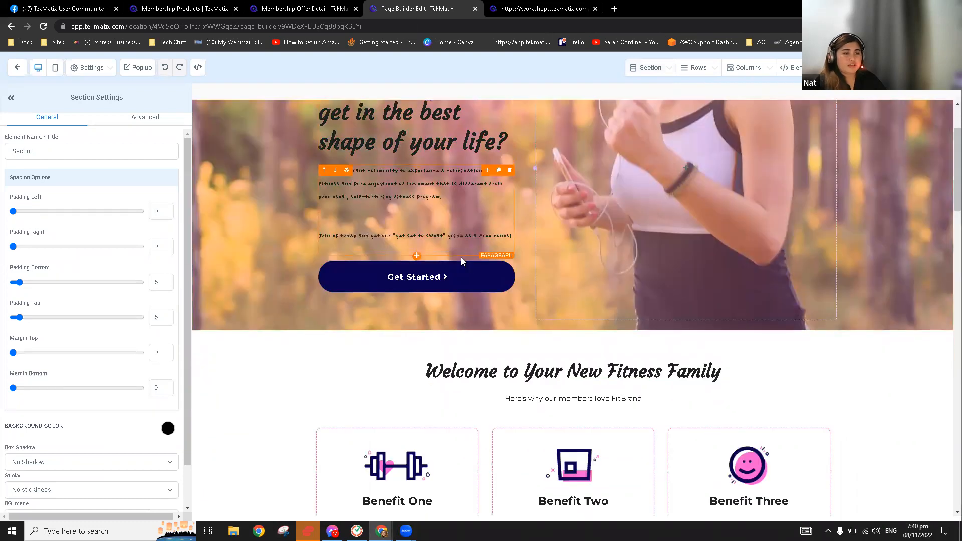
{"action": "scroll", "coordinate": [461, 257], "scroll_direction": "down", "scroll_amount": 8}
{"action": "scroll", "coordinate": [457, 264], "scroll_direction": "down", "scroll_amount": 15}
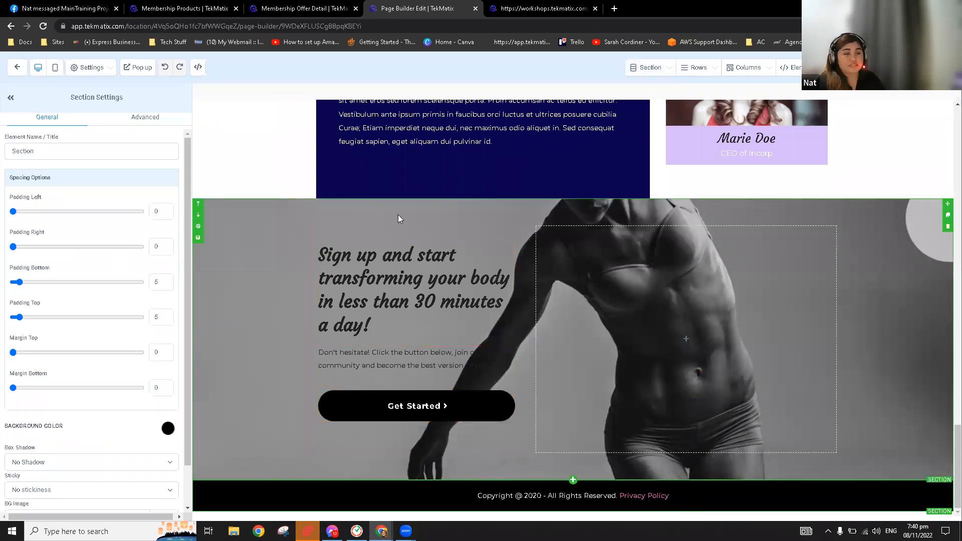
{"action": "scroll", "coordinate": [398, 214], "scroll_direction": "up", "scroll_amount": 8}
{"action": "scroll", "coordinate": [414, 270], "scroll_direction": "up", "scroll_amount": 12}
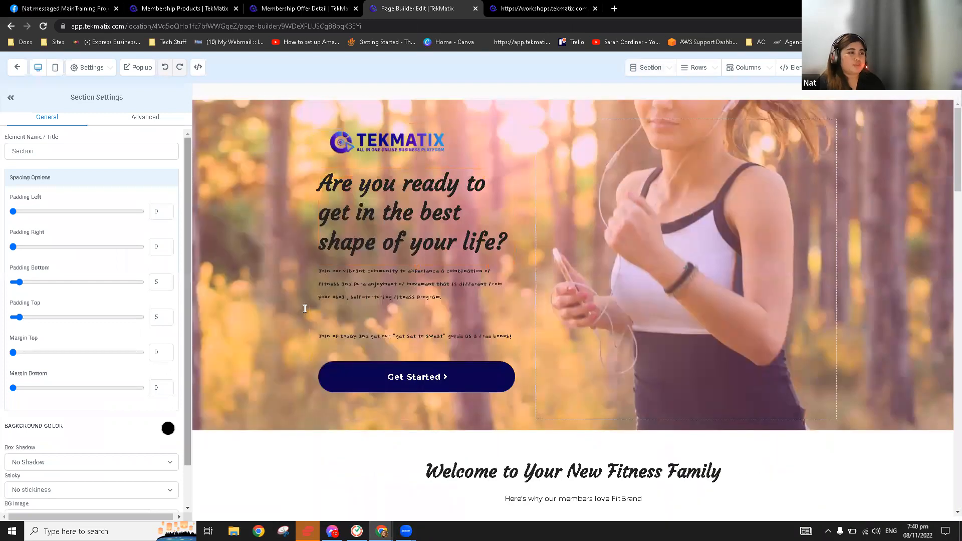
{"action": "left_click", "coordinate": [438, 135]}
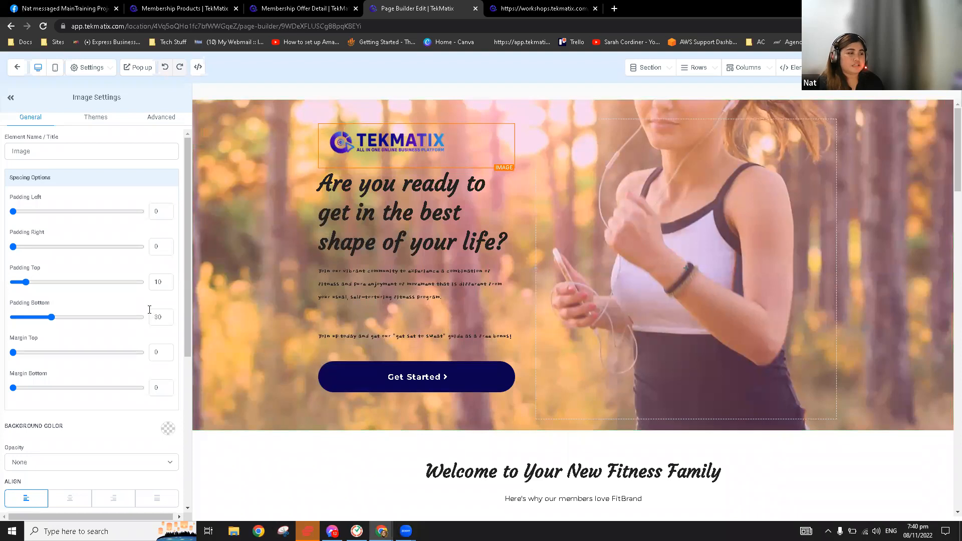
{"action": "scroll", "coordinate": [149, 310], "scroll_direction": "down", "scroll_amount": 5}
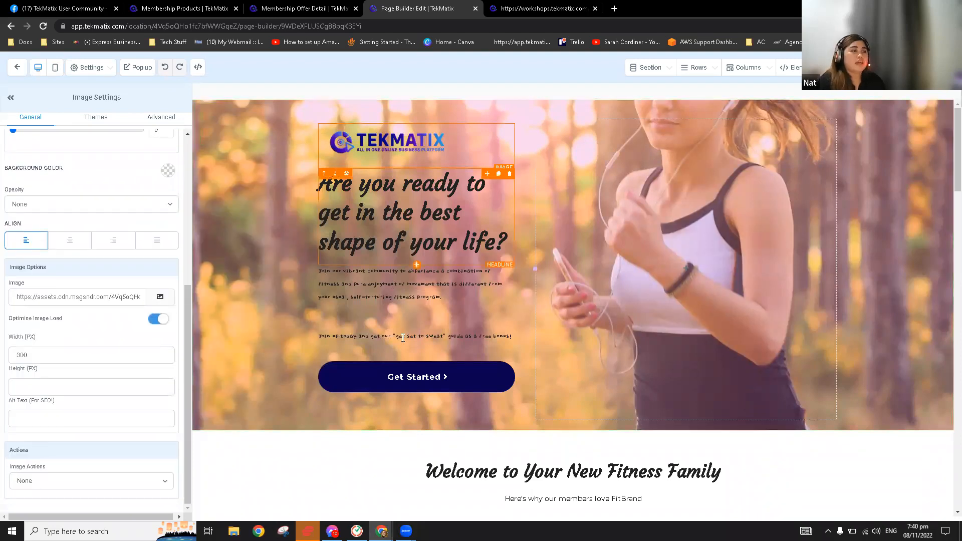
{"action": "left_click", "coordinate": [406, 294]}
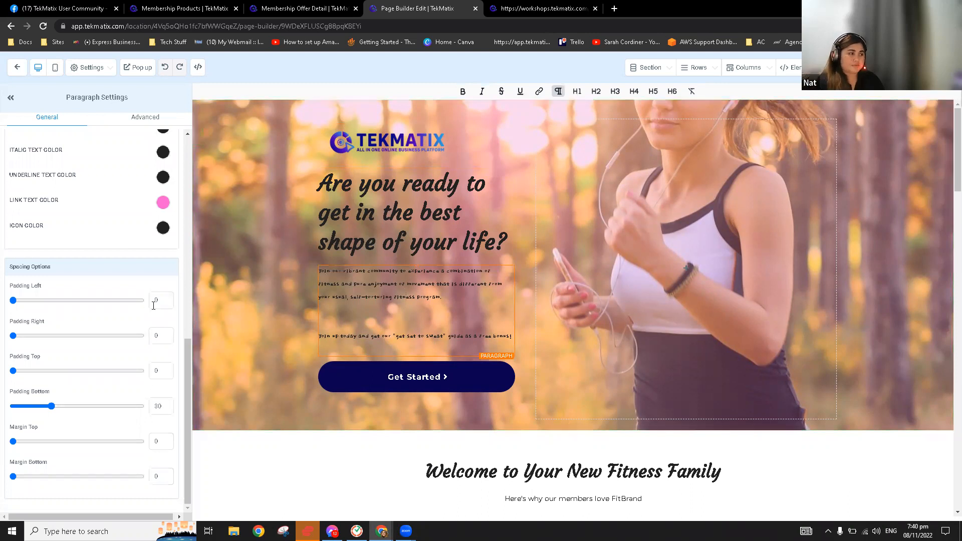
{"action": "scroll", "coordinate": [154, 305], "scroll_direction": "up", "scroll_amount": 4}
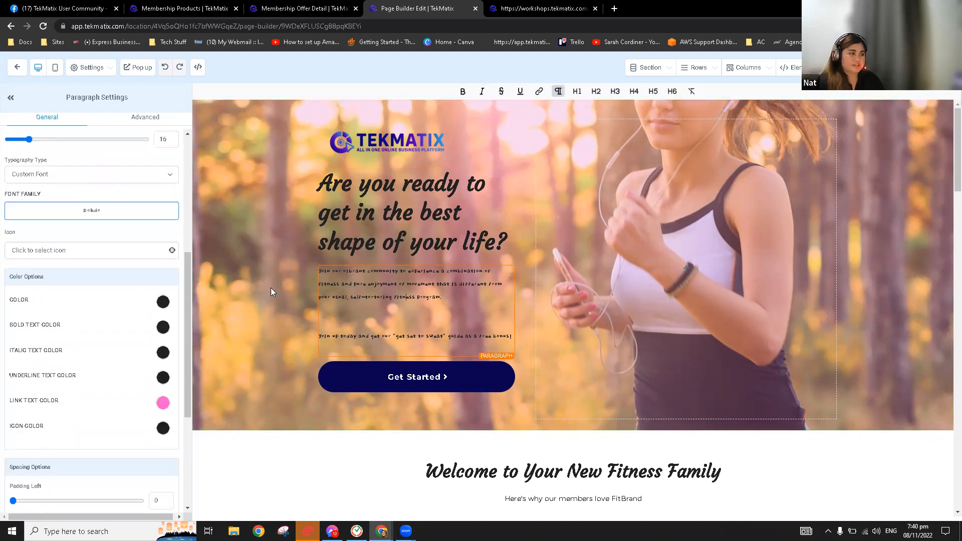
{"action": "left_click", "coordinate": [163, 303]}
{"action": "left_click", "coordinate": [50, 323]}
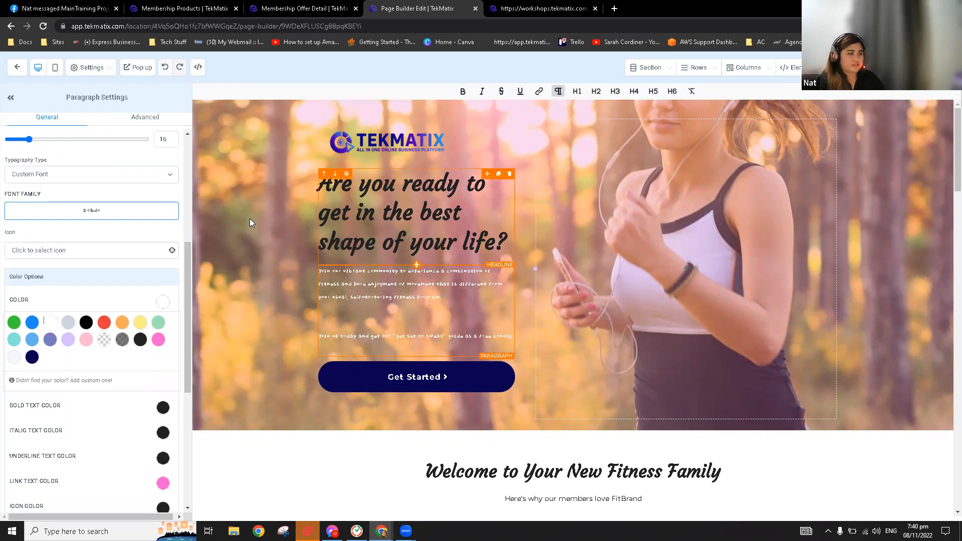
Set the hero headline's bold text colour to white
{"action": "left_click", "coordinate": [402, 187]}
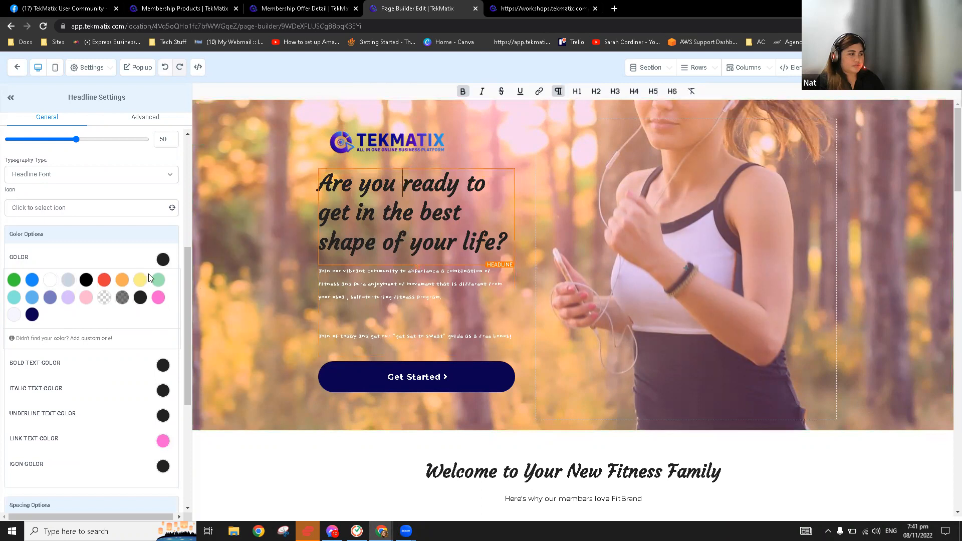
{"action": "mouse_move", "coordinate": [73, 319]}
{"action": "left_click", "coordinate": [50, 305]}
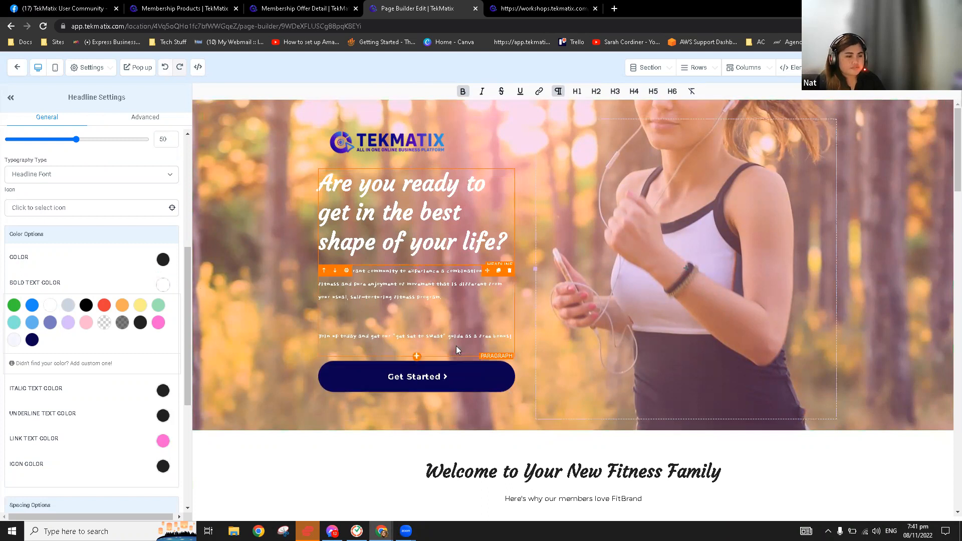
Delete the Get Started button from the hero
{"action": "scroll", "coordinate": [456, 346], "scroll_direction": "down", "scroll_amount": 15}
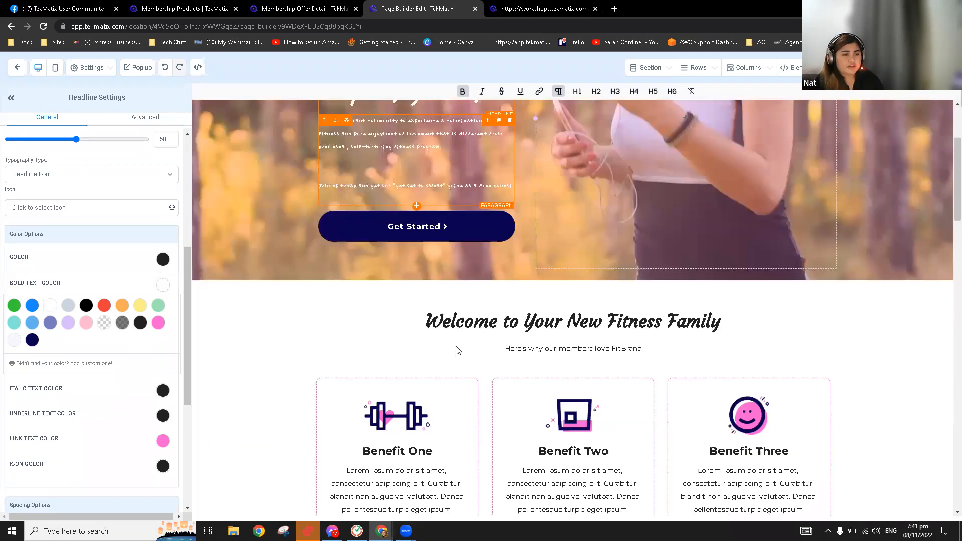
{"action": "scroll", "coordinate": [604, 360], "scroll_direction": "down", "scroll_amount": 10}
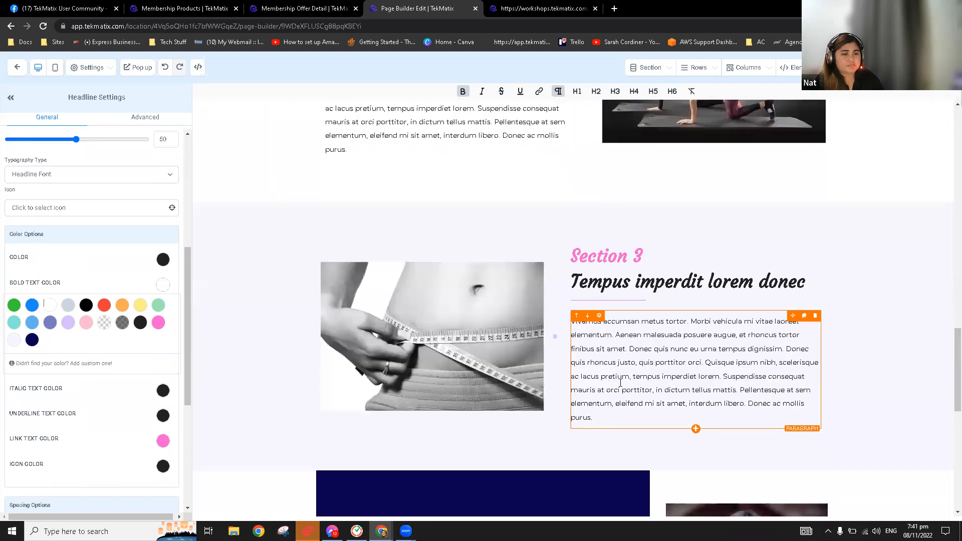
{"action": "scroll", "coordinate": [627, 388], "scroll_direction": "up", "scroll_amount": 13}
{"action": "scroll", "coordinate": [627, 388], "scroll_direction": "up", "scroll_amount": 10}
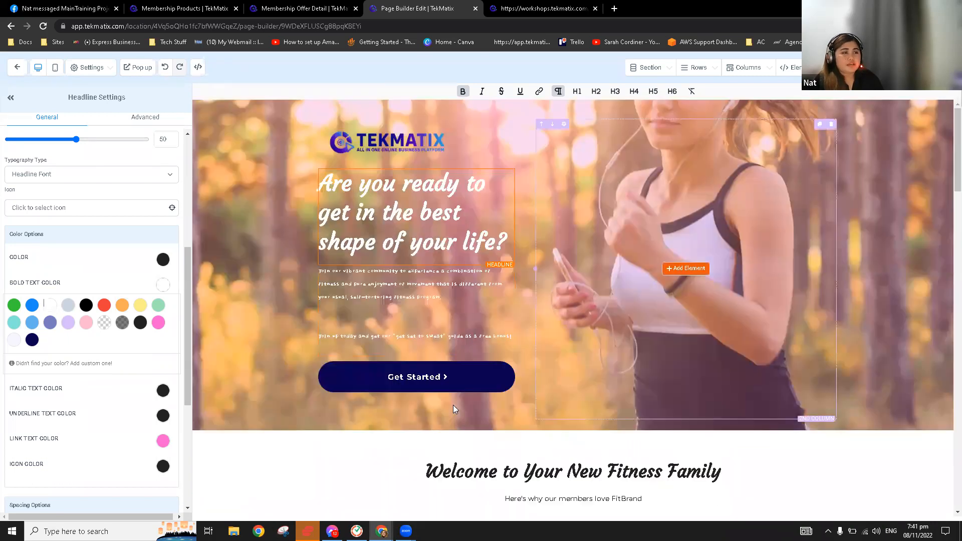
{"action": "mouse_move", "coordinate": [510, 370]}
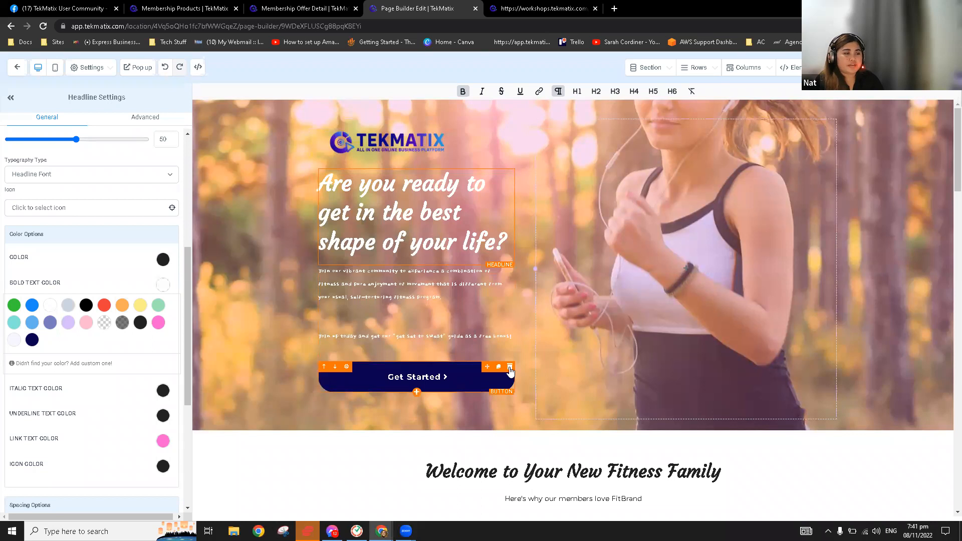
{"action": "left_click", "coordinate": [509, 367]}
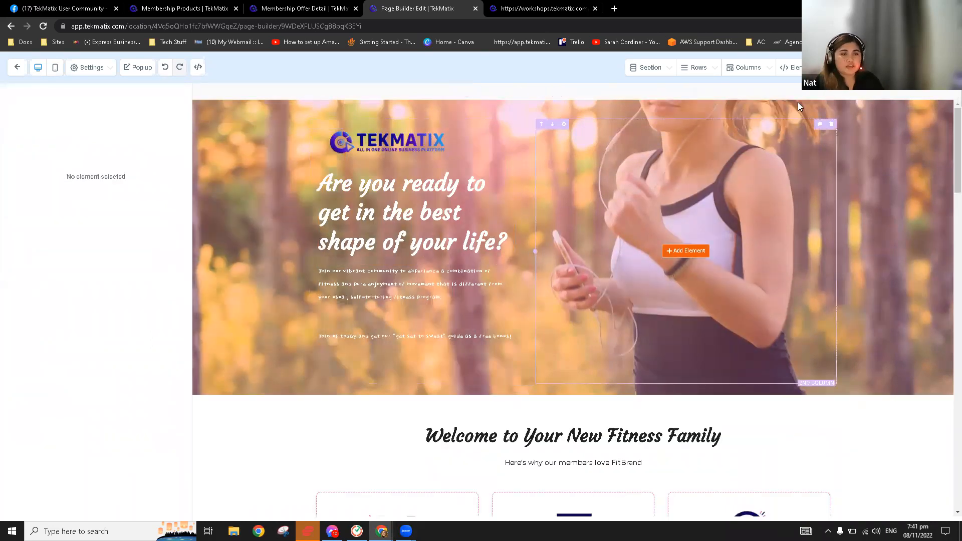
Place an empty form element in the hero's right column, then bring up SEO Meta Data settings
{"action": "left_click", "coordinate": [794, 68]}
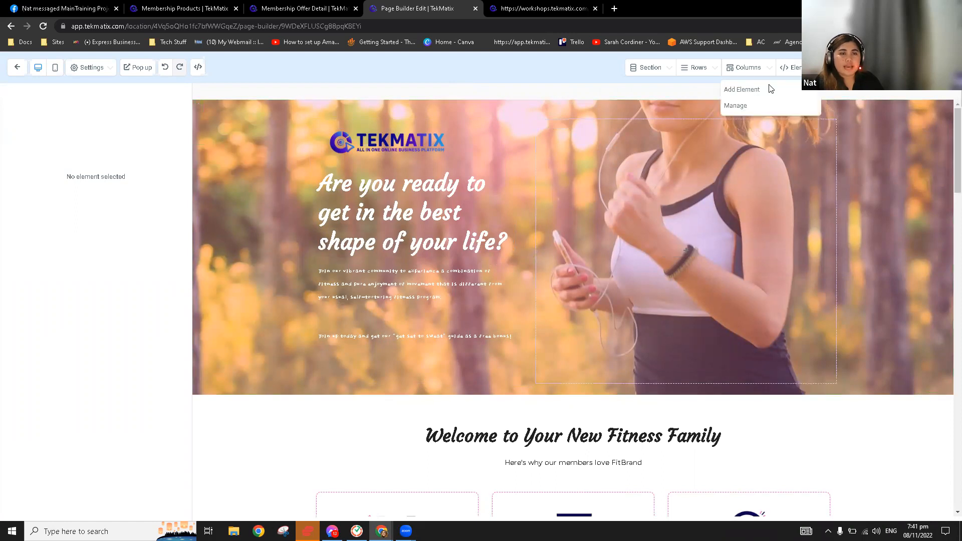
{"action": "left_click", "coordinate": [746, 89]}
{"action": "left_click_drag", "start_coordinate": [861, 271], "coordinate": [686, 202]}
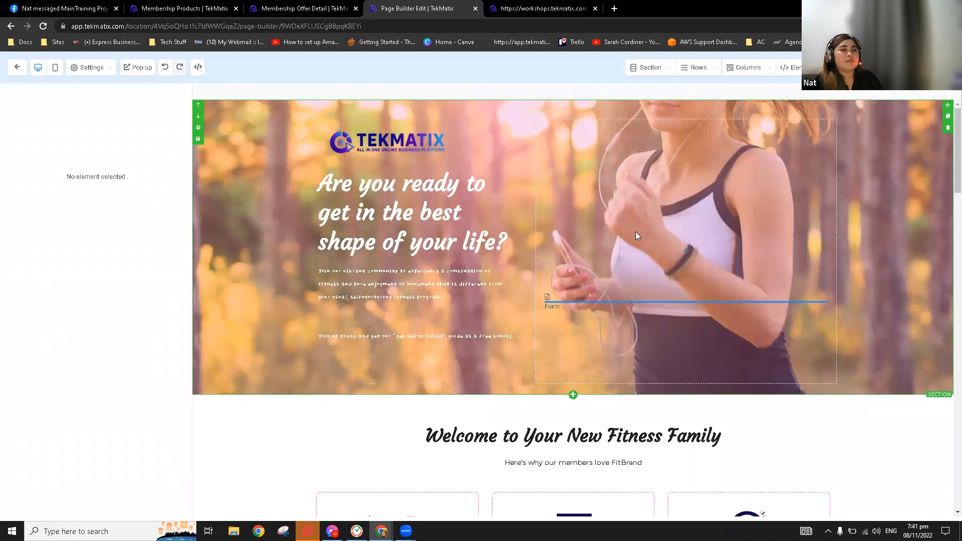
{"action": "left_click", "coordinate": [642, 229]}
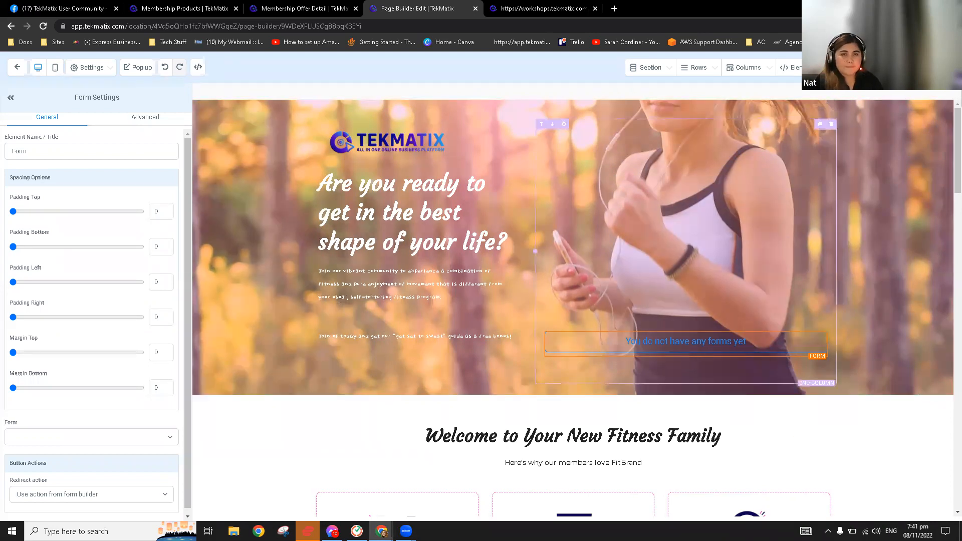
{"action": "left_click", "coordinate": [933, 67]}
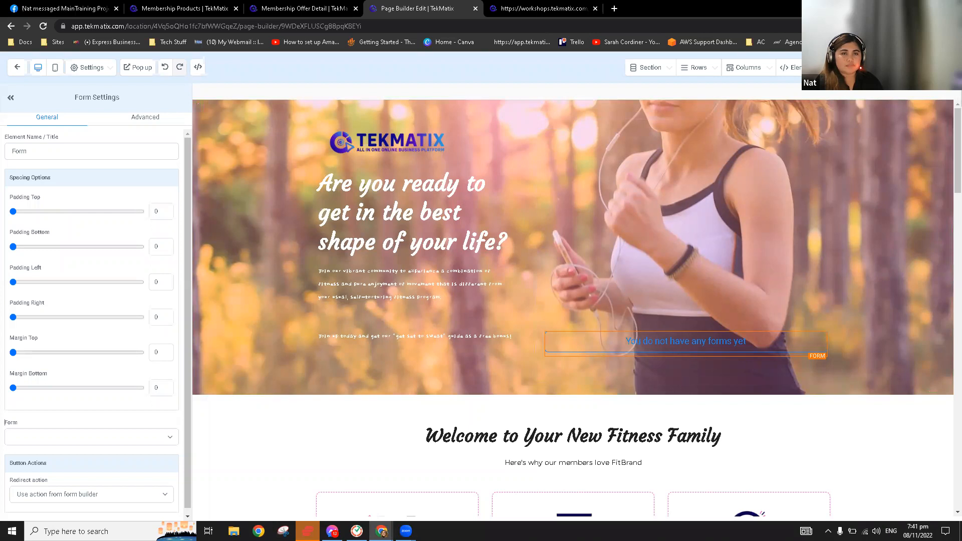
Close the SEO Meta Data panel and bring up the hero's Section Settings
{"action": "left_click", "coordinate": [773, 91]}
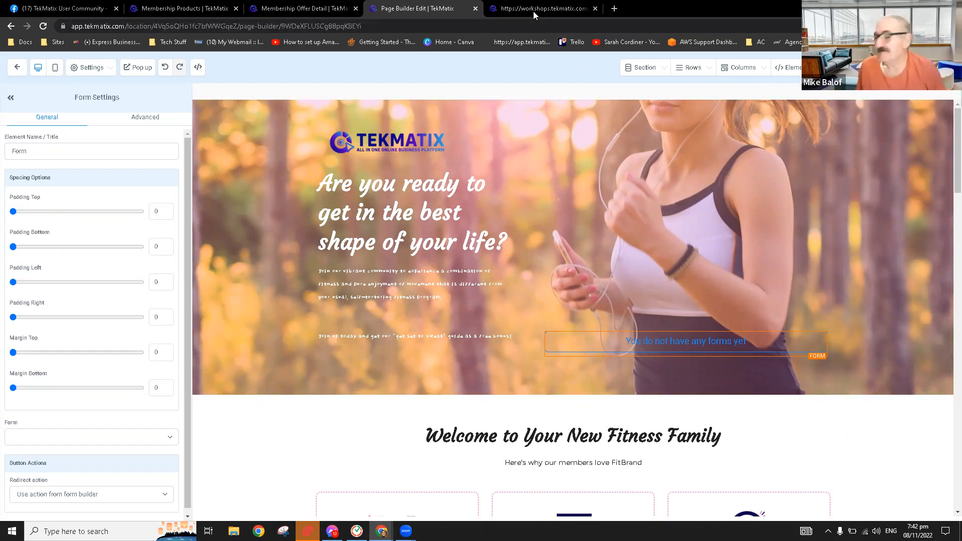
{"action": "left_click", "coordinate": [256, 171]}
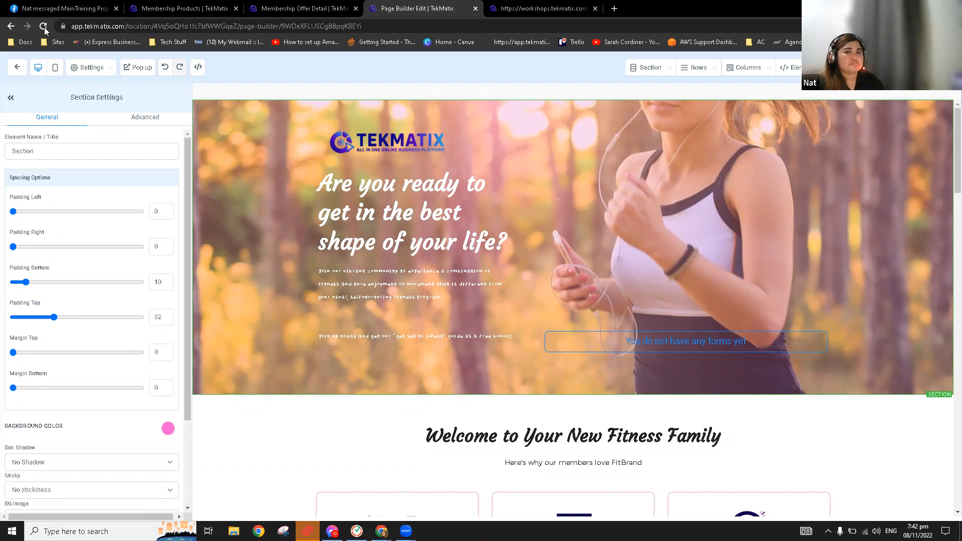
Close the extra Membership Offer Detail browser tab
{"action": "left_click", "coordinate": [543, 9]}
{"action": "left_click", "coordinate": [303, 8]}
{"action": "left_click", "coordinate": [684, 172]}
{"action": "key", "text": "ctrl+Tab"}
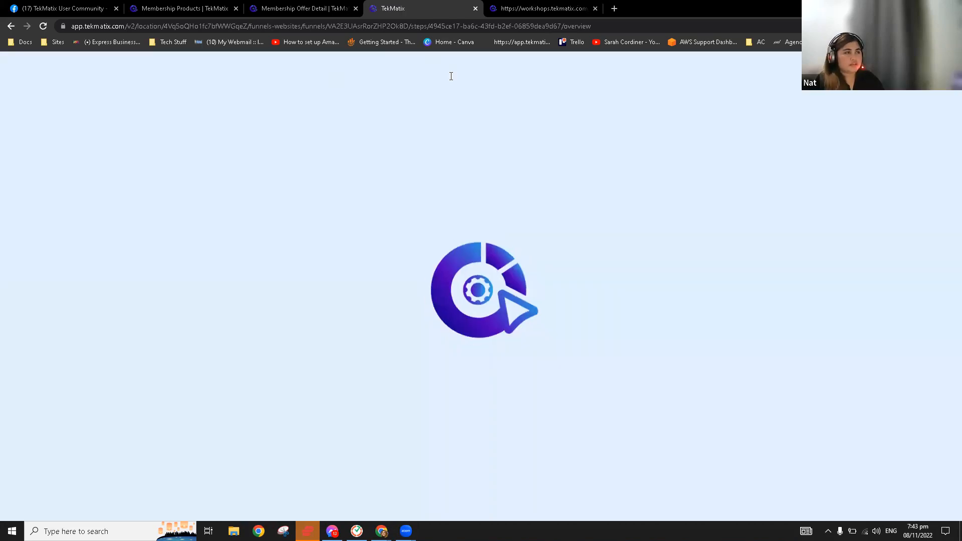
{"action": "left_click", "coordinate": [300, 8]}
{"action": "left_click", "coordinate": [356, 9]}
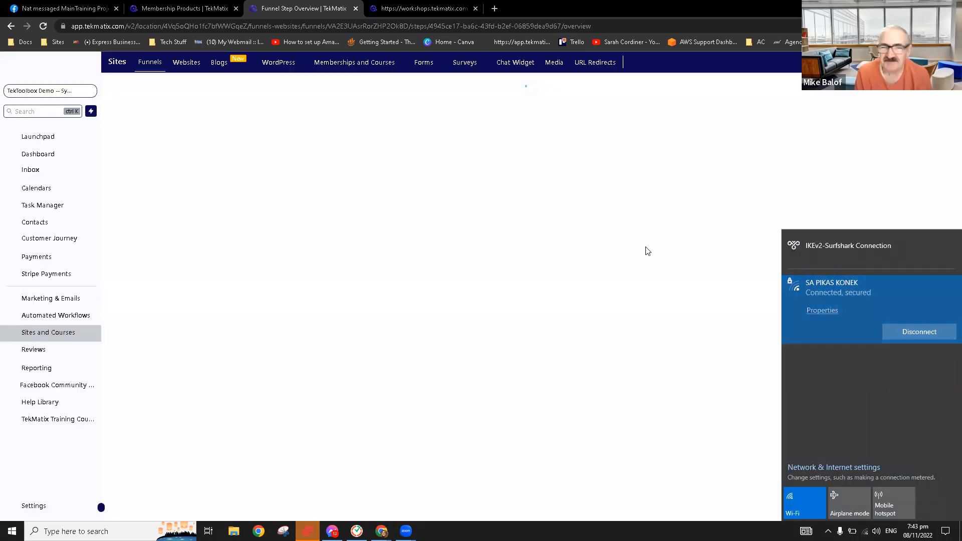
Go to Forms > Builder to list the existing forms
{"action": "left_click", "coordinate": [645, 247]}
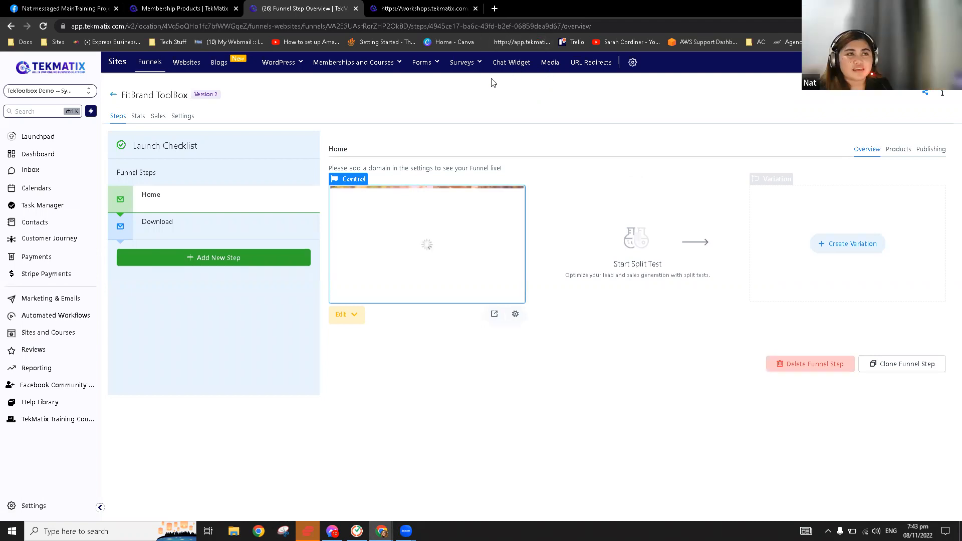
{"action": "mouse_move", "coordinate": [429, 68]}
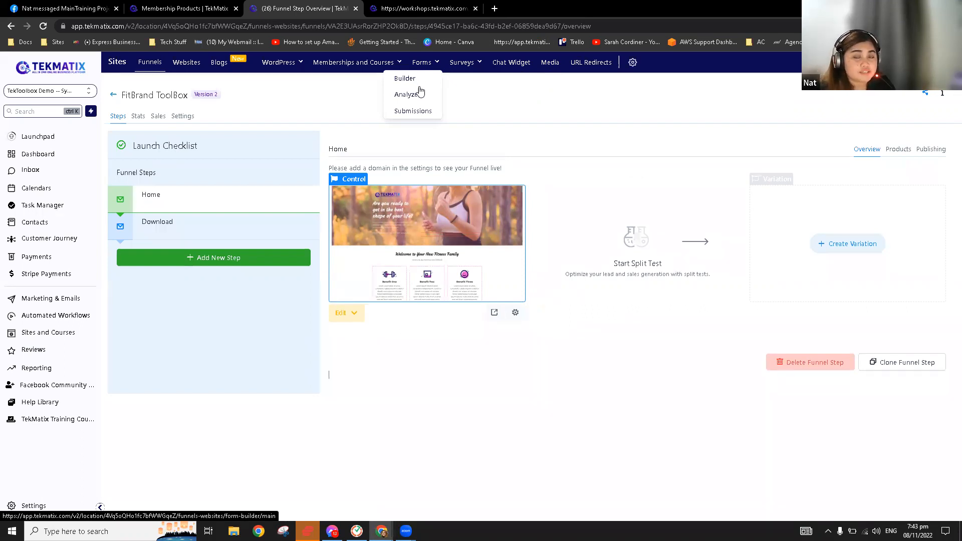
{"action": "left_click", "coordinate": [415, 80]}
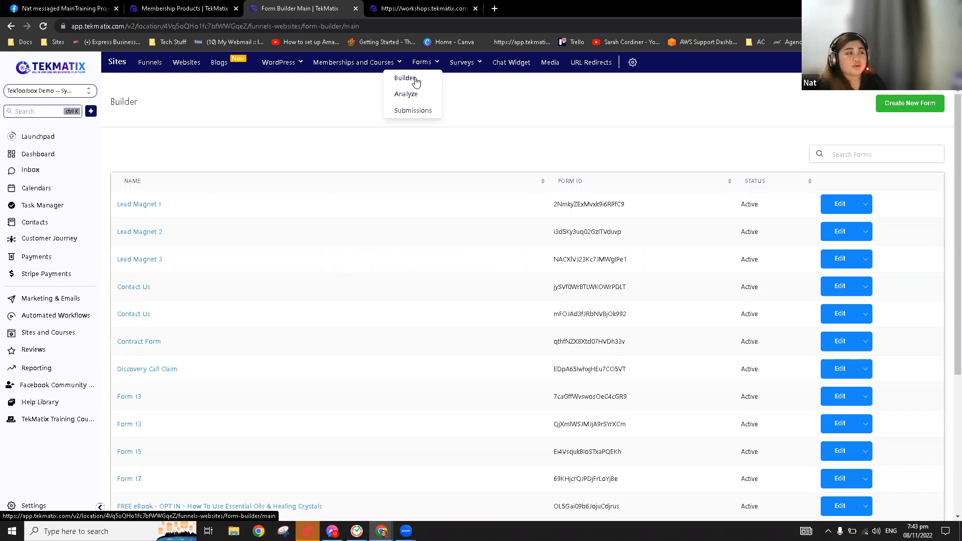
Create a new form with First Name, Last Name, Email and Phone fields plus a button
{"action": "left_click", "coordinate": [917, 105]}
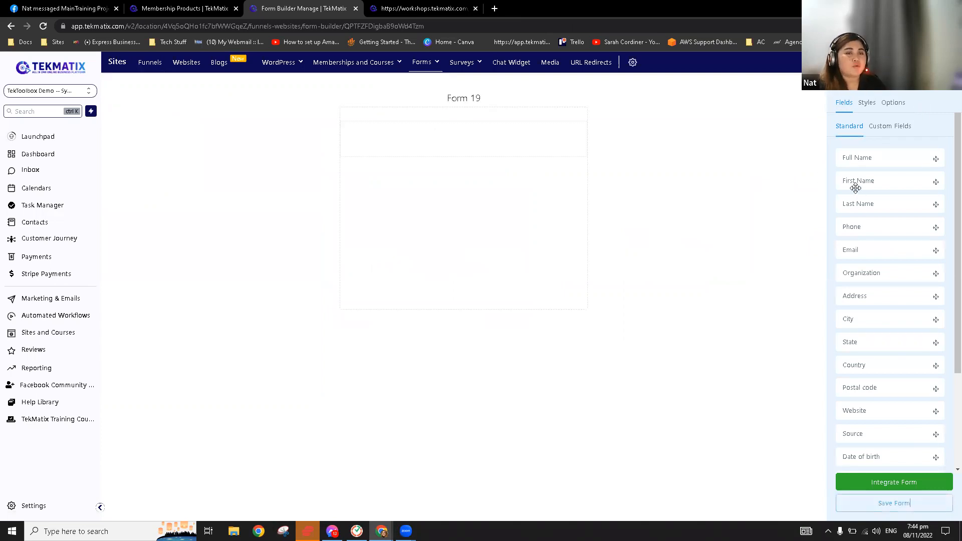
{"action": "left_click_drag", "start_coordinate": [858, 180], "coordinate": [406, 137]}
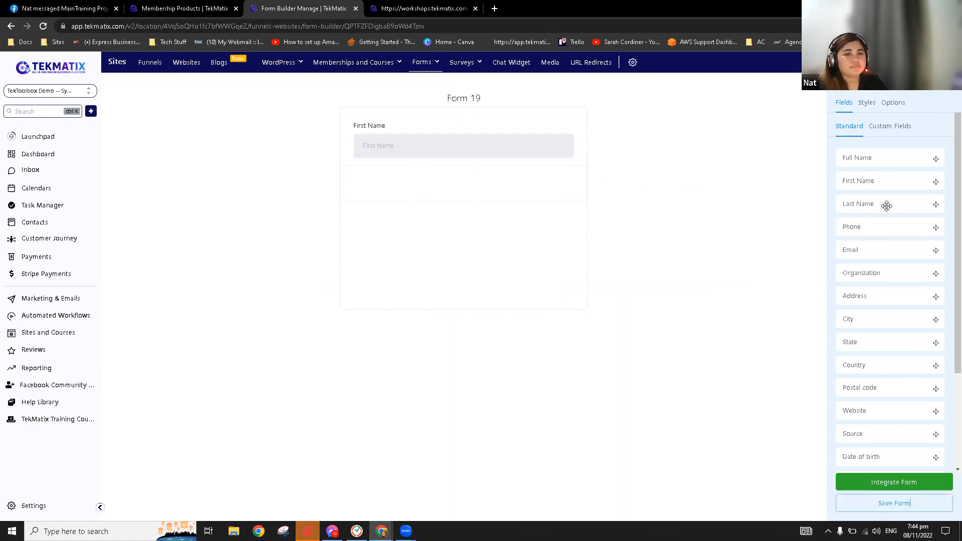
{"action": "left_click_drag", "start_coordinate": [886, 206], "coordinate": [477, 186]}
{"action": "left_click_drag", "start_coordinate": [875, 247], "coordinate": [461, 224]}
{"action": "left_click_drag", "start_coordinate": [865, 227], "coordinate": [396, 265]}
{"action": "scroll", "coordinate": [876, 402], "scroll_direction": "down", "scroll_amount": 3}
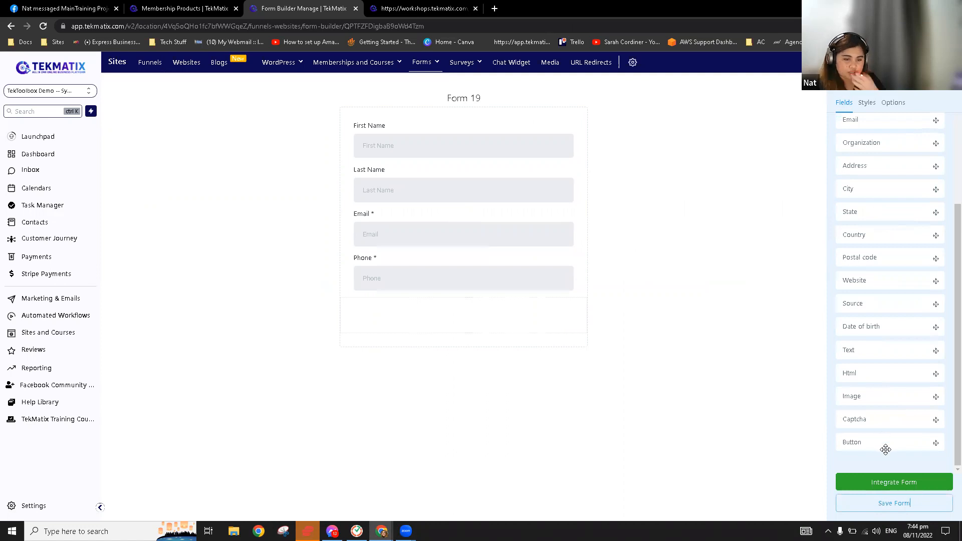
{"action": "left_click_drag", "start_coordinate": [886, 447], "coordinate": [478, 323]}
{"action": "left_click", "coordinate": [382, 316]}
Make the form button full width and label it SUBMIT
{"action": "left_click", "coordinate": [669, 192]}
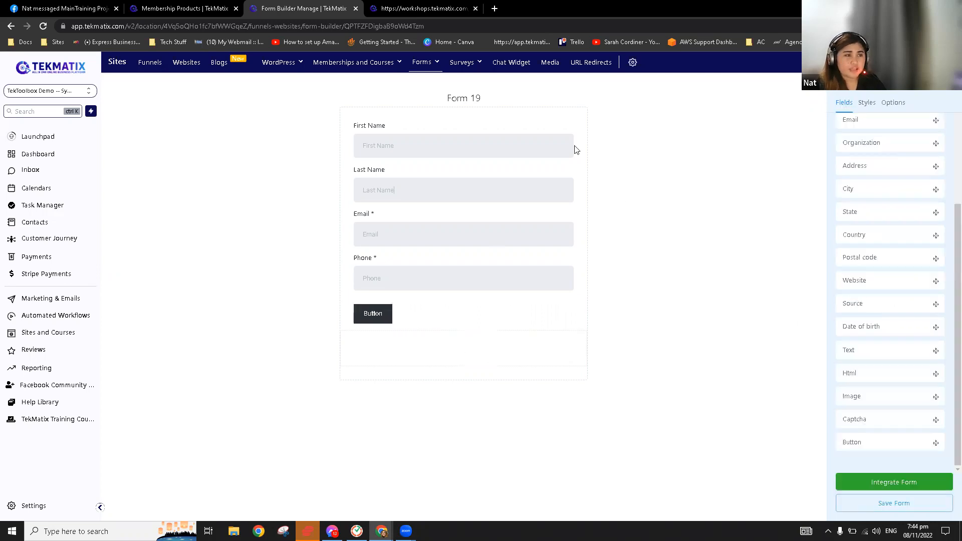
{"action": "left_click", "coordinate": [378, 323]}
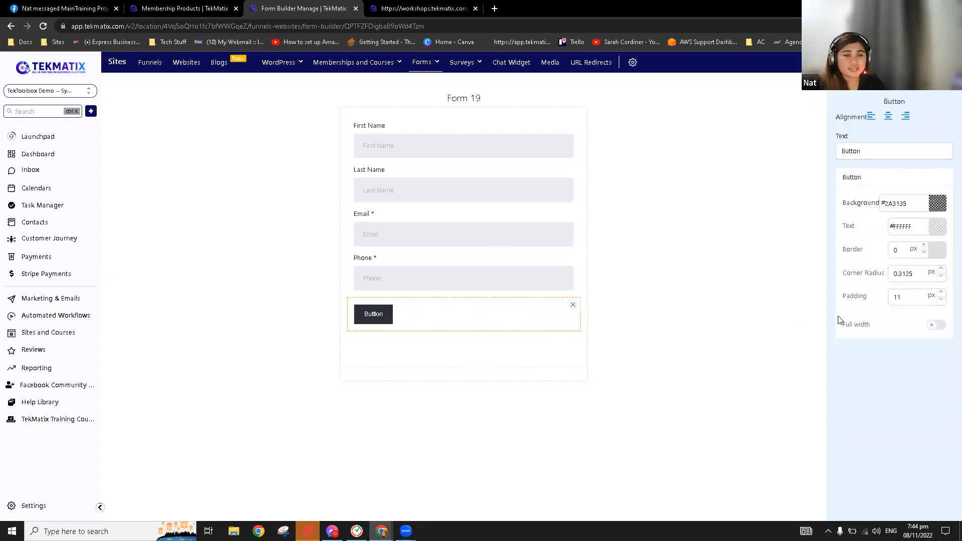
{"action": "left_click", "coordinate": [936, 325]}
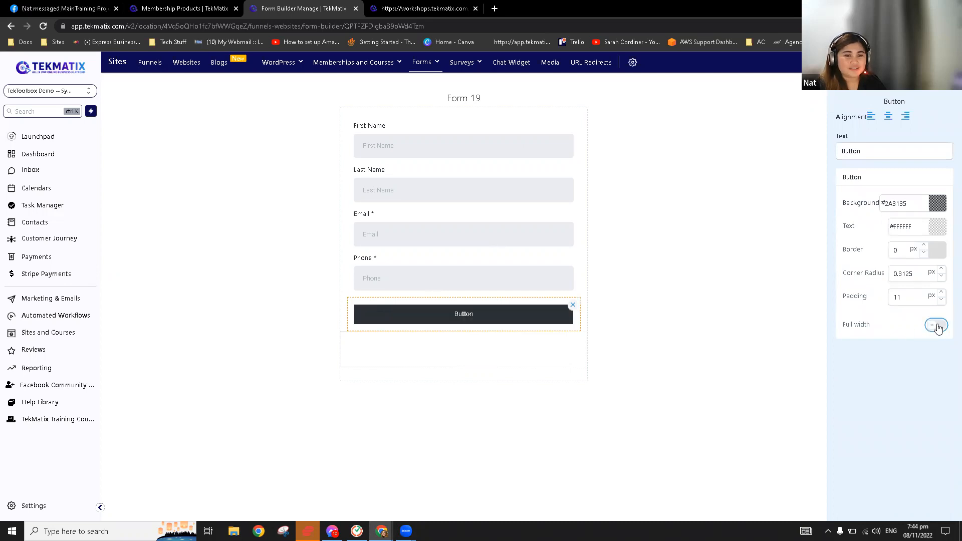
{"action": "left_click", "coordinate": [873, 153]}
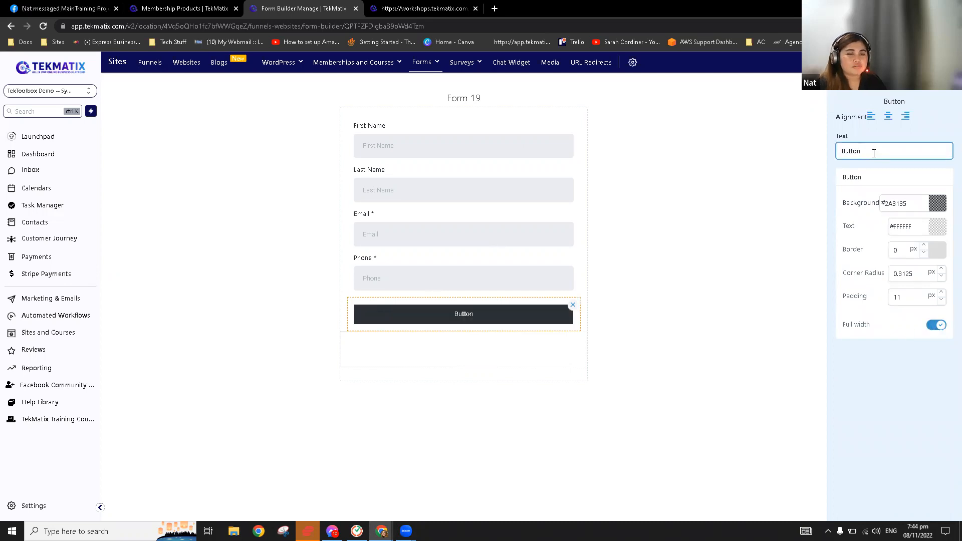
{"action": "double_click", "coordinate": [874, 154]}
{"action": "type", "text": "SUBMIT"}
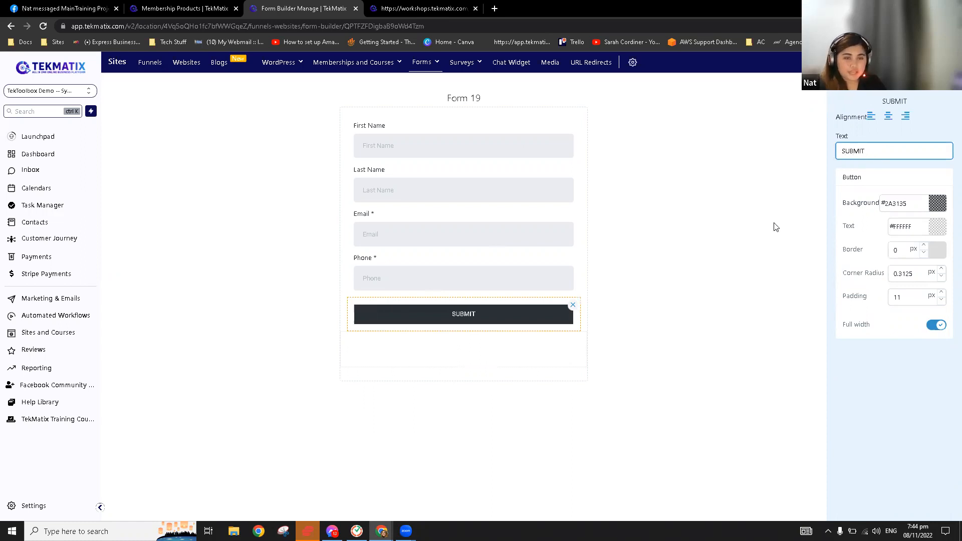
Give the SUBMIT button a dark navy background
{"action": "left_click", "coordinate": [937, 205]}
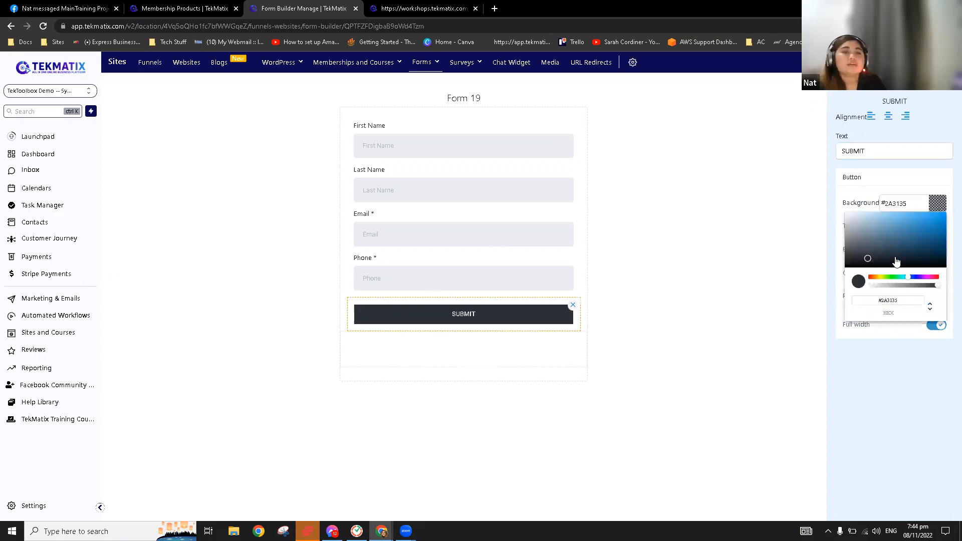
{"action": "left_click", "coordinate": [917, 277]}
{"action": "left_click", "coordinate": [919, 240]}
{"action": "left_click", "coordinate": [937, 223]}
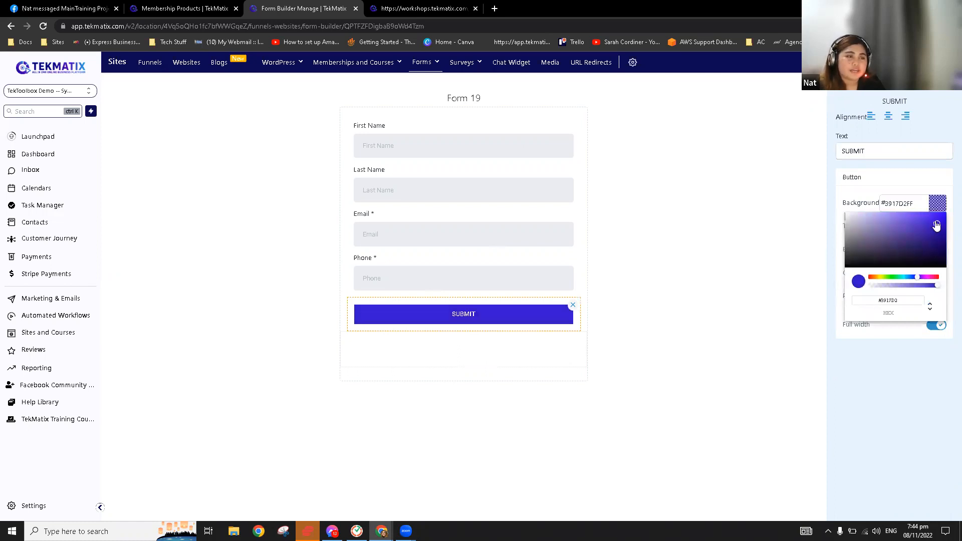
{"action": "left_click_drag", "start_coordinate": [942, 230], "coordinate": [947, 245]}
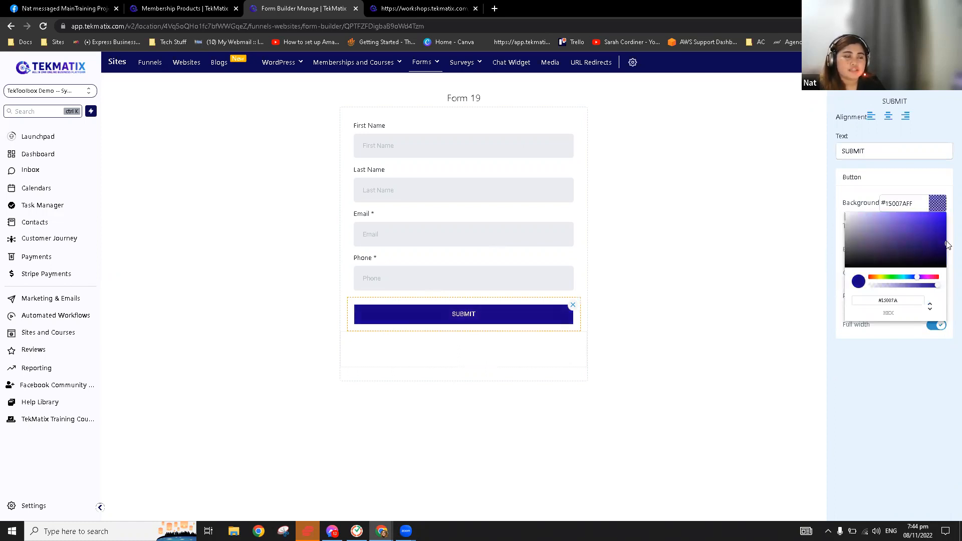
{"action": "left_click", "coordinate": [938, 204]}
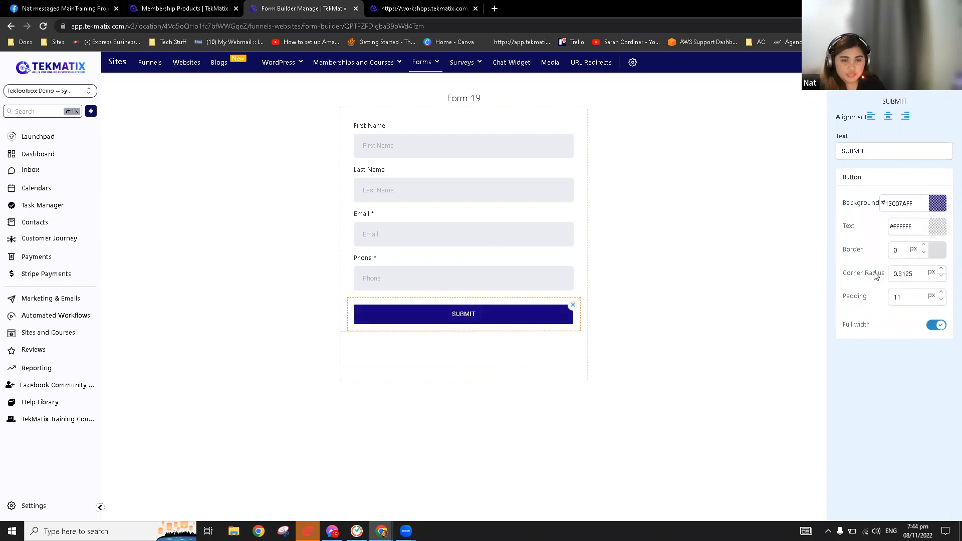
Round the SUBMIT button's corners with a 25 px radius
{"action": "left_click", "coordinate": [915, 273]}
{"action": "double_click", "coordinate": [915, 273]}
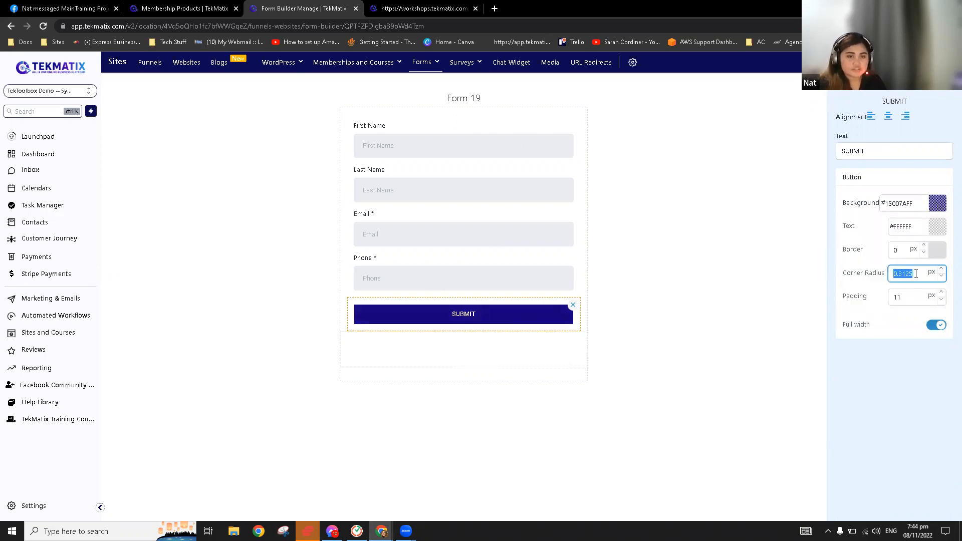
{"action": "type", "text": "25"}
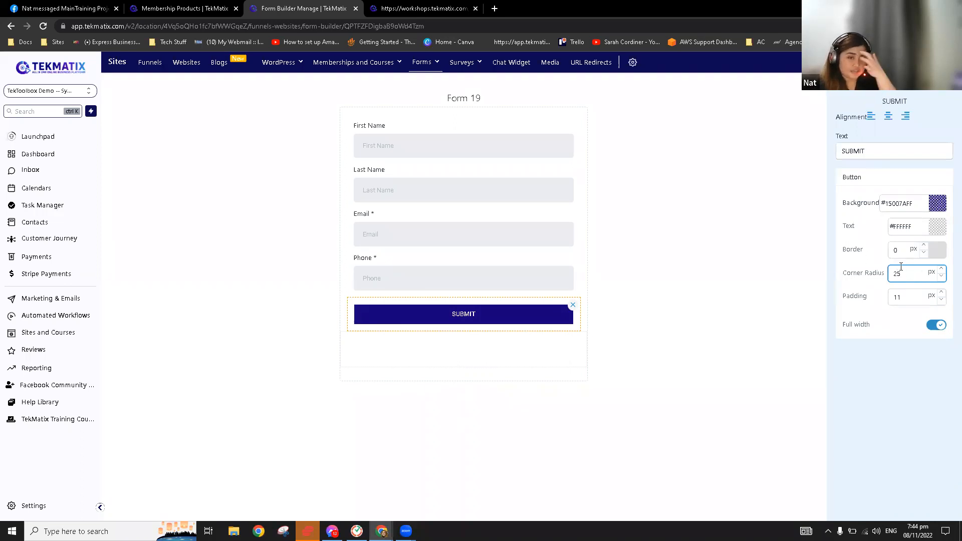
{"action": "left_click", "coordinate": [699, 318]}
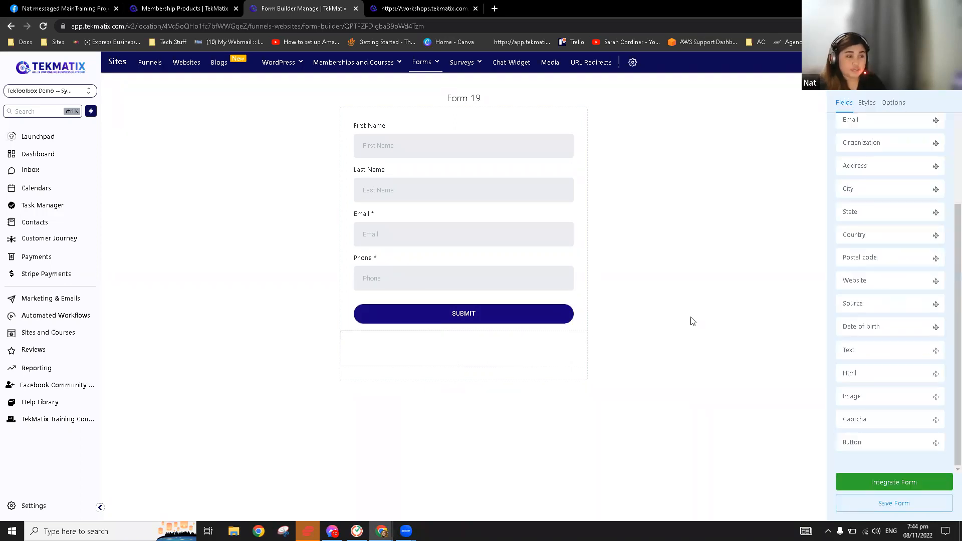
{"action": "left_click", "coordinate": [485, 306]}
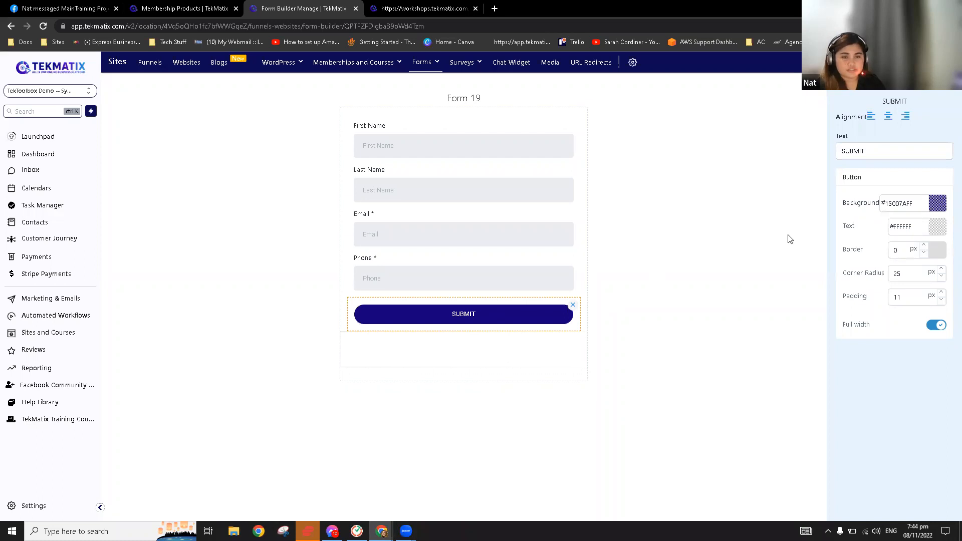
{"action": "left_click", "coordinate": [691, 248]}
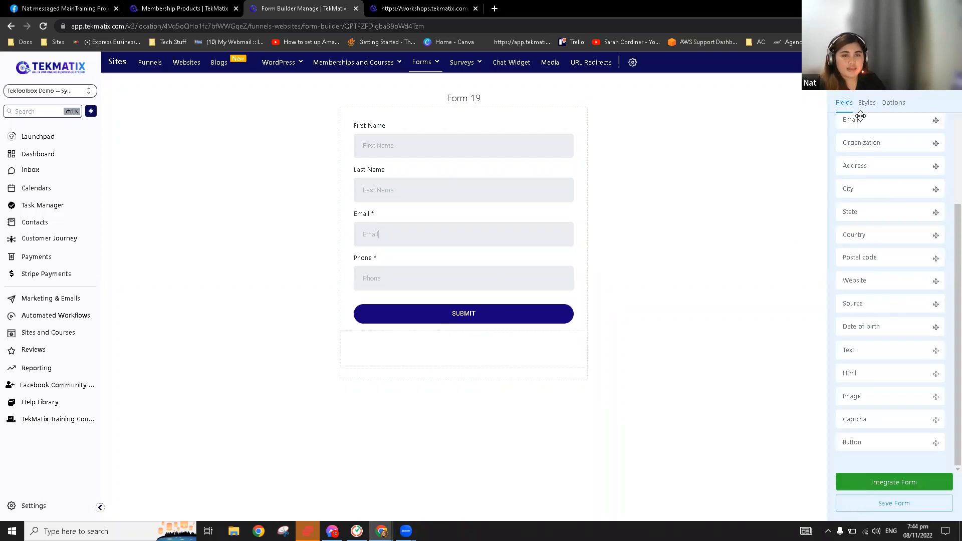
Make the form's background fully transparent
{"action": "left_click", "coordinate": [866, 104]}
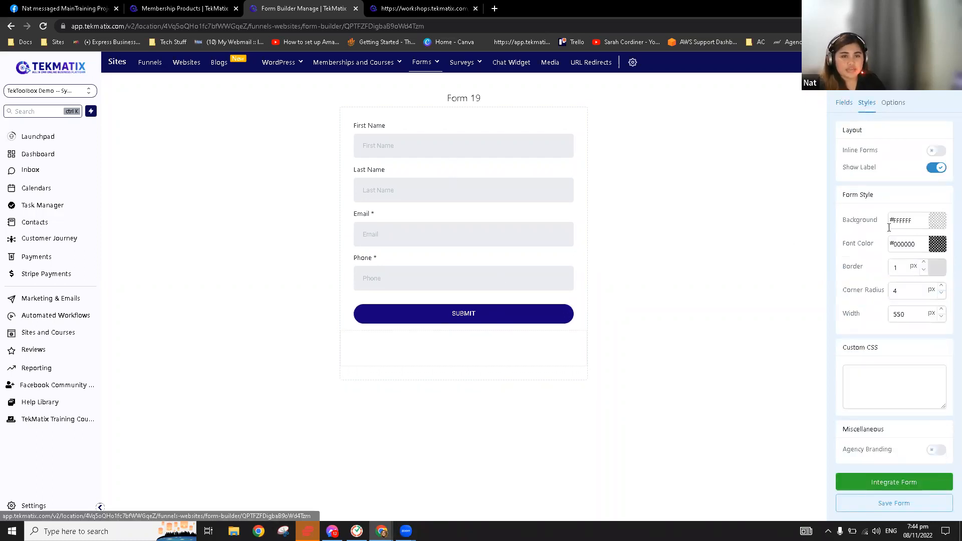
{"action": "left_click", "coordinate": [936, 220]}
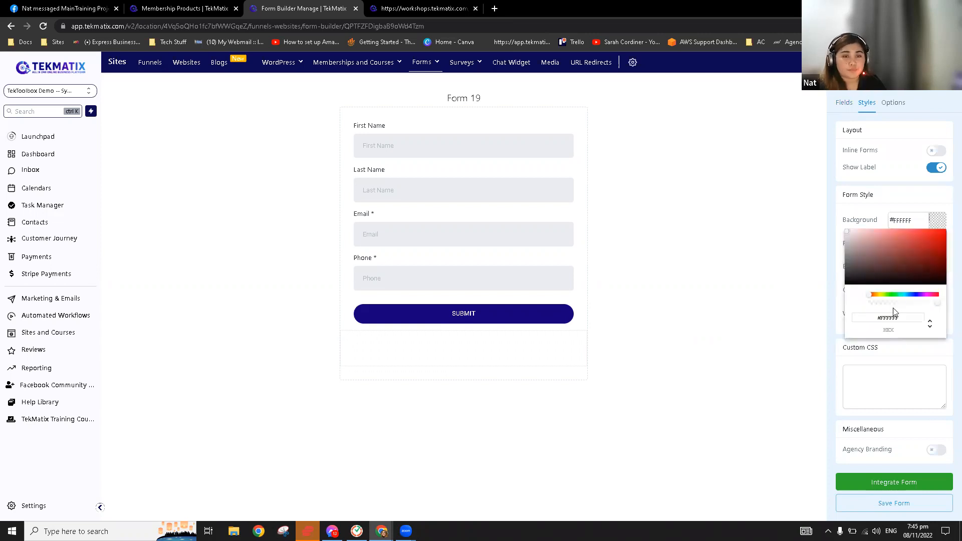
{"action": "left_click_drag", "start_coordinate": [902, 305], "coordinate": [845, 305]}
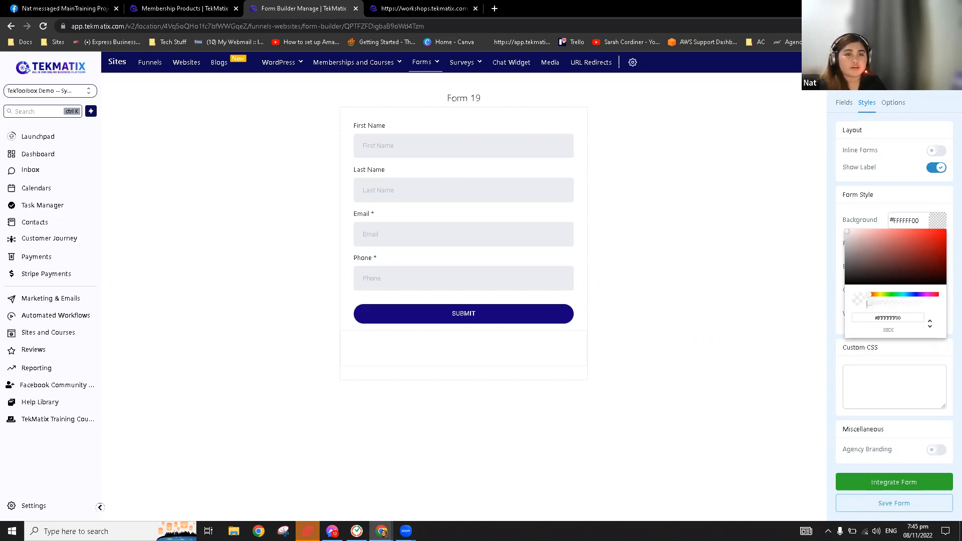
{"action": "left_click", "coordinate": [934, 221]}
Set the form font colour to white #FFFFFF and its border to 0 px
{"action": "left_click", "coordinate": [933, 246]}
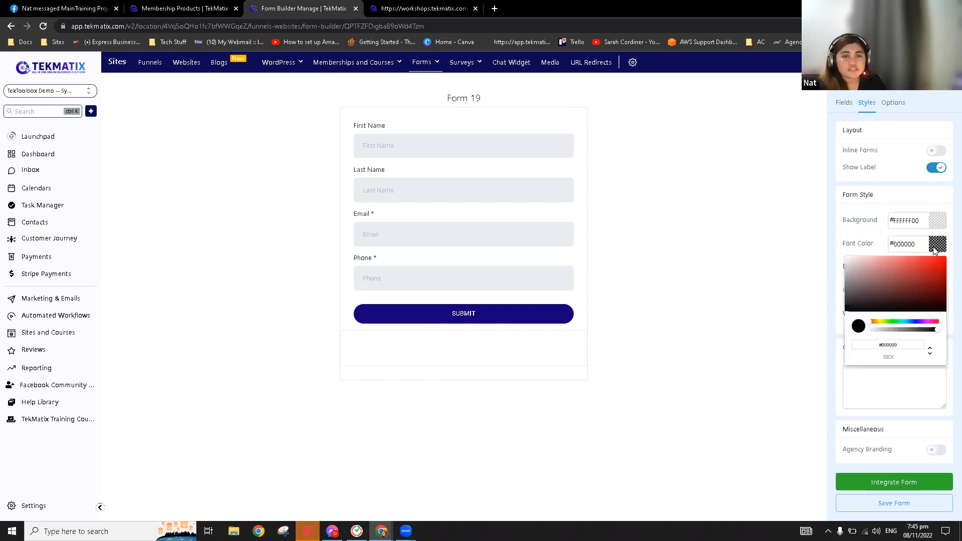
{"action": "left_click_drag", "start_coordinate": [882, 280], "coordinate": [844, 253]}
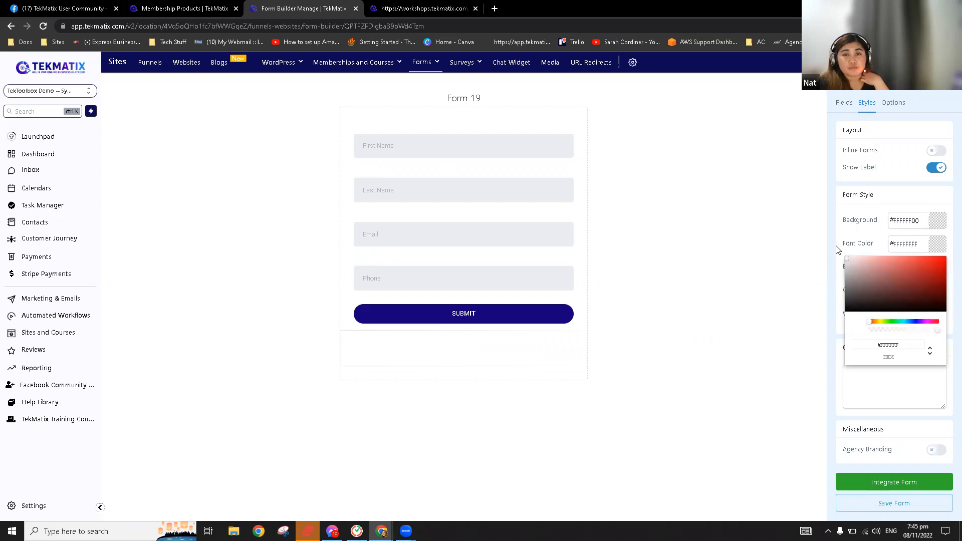
{"action": "left_click_drag", "start_coordinate": [839, 252], "coordinate": [841, 316]}
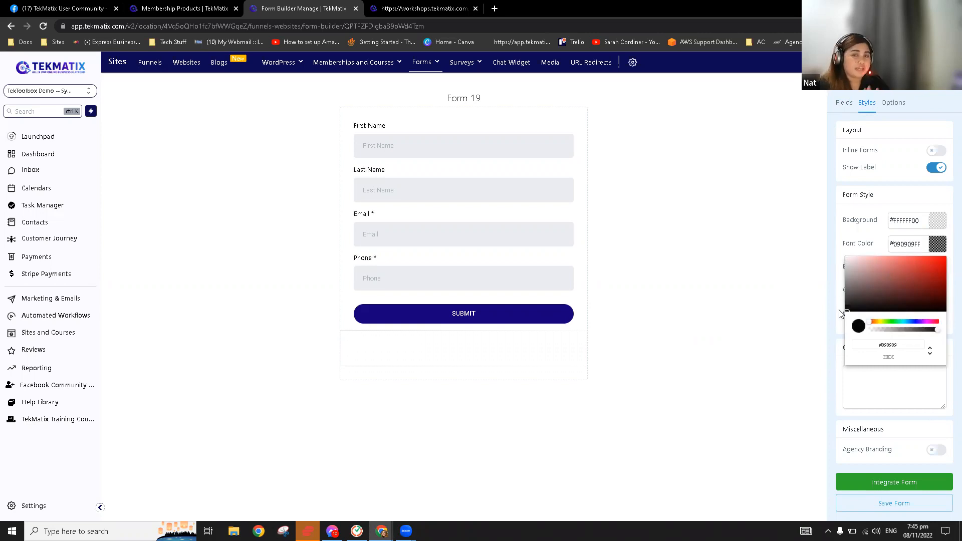
{"action": "left_click_drag", "start_coordinate": [829, 289], "coordinate": [816, 240]}
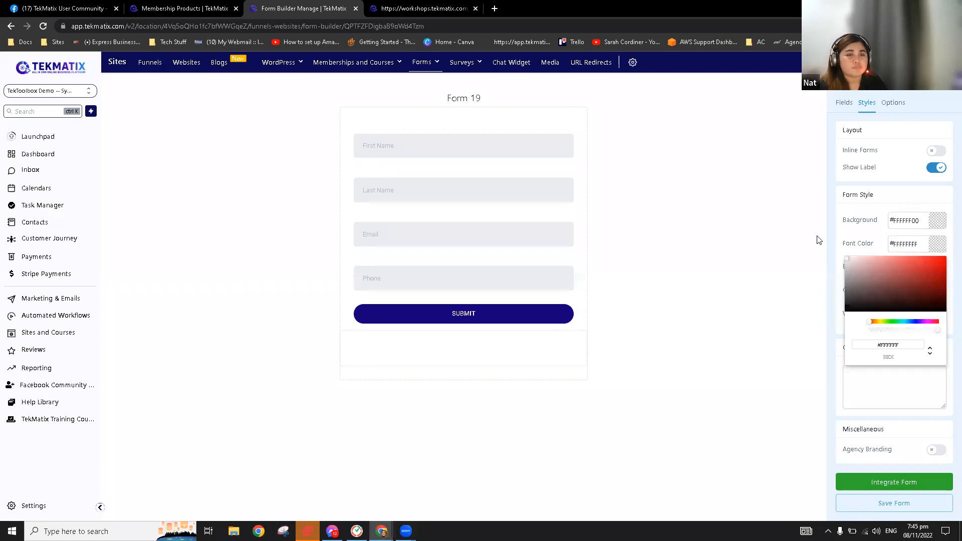
{"action": "left_click", "coordinate": [939, 250]}
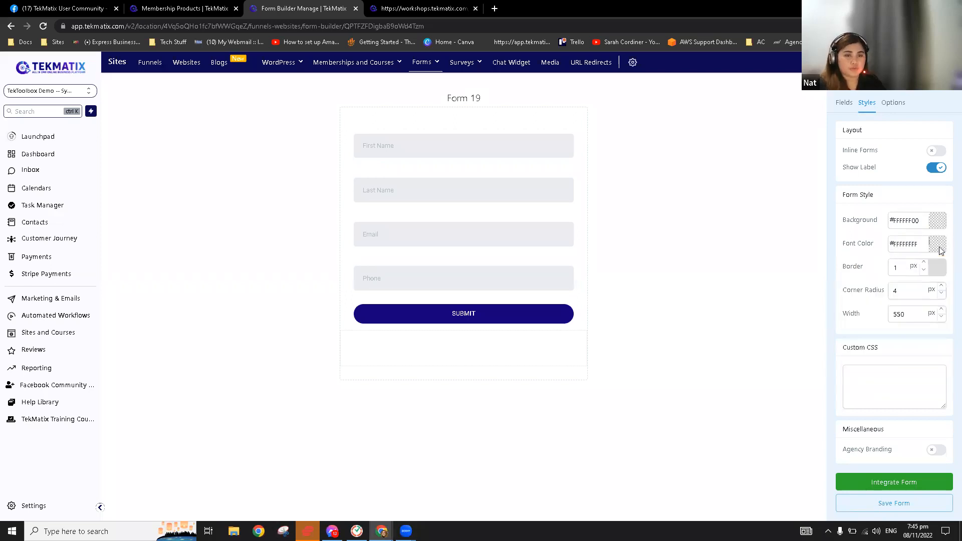
{"action": "left_click", "coordinate": [924, 270]}
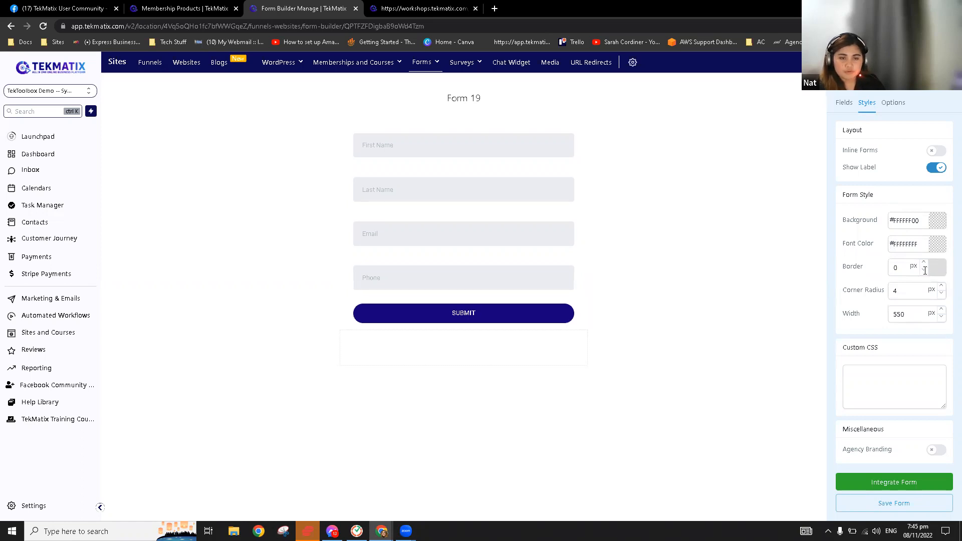
Rename the form to 'Lead Magnet 11/8' in Options and save it
{"action": "left_click", "coordinate": [892, 103]}
{"action": "left_click", "coordinate": [906, 161]}
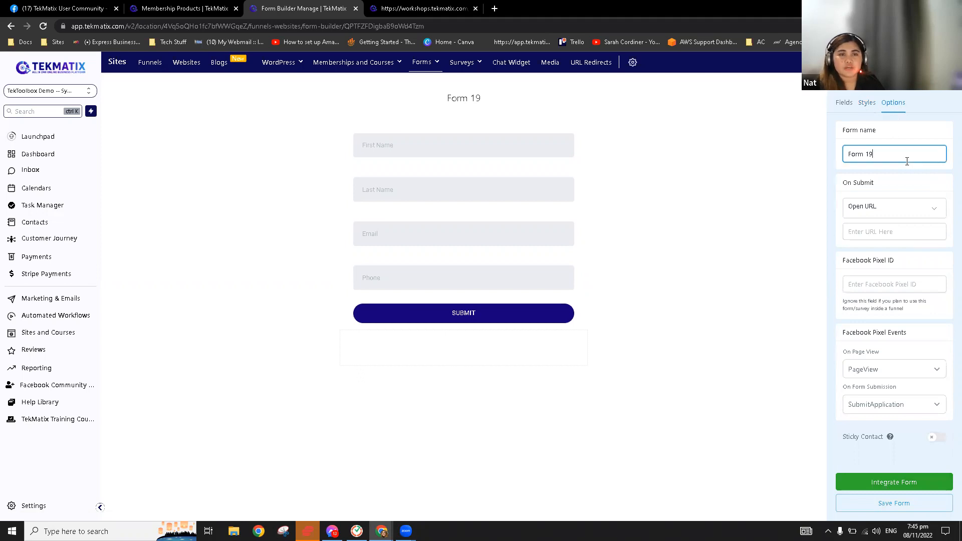
{"action": "key", "text": "ctrl+a"}
{"action": "type", "text": "Lead Magnet 11/"}
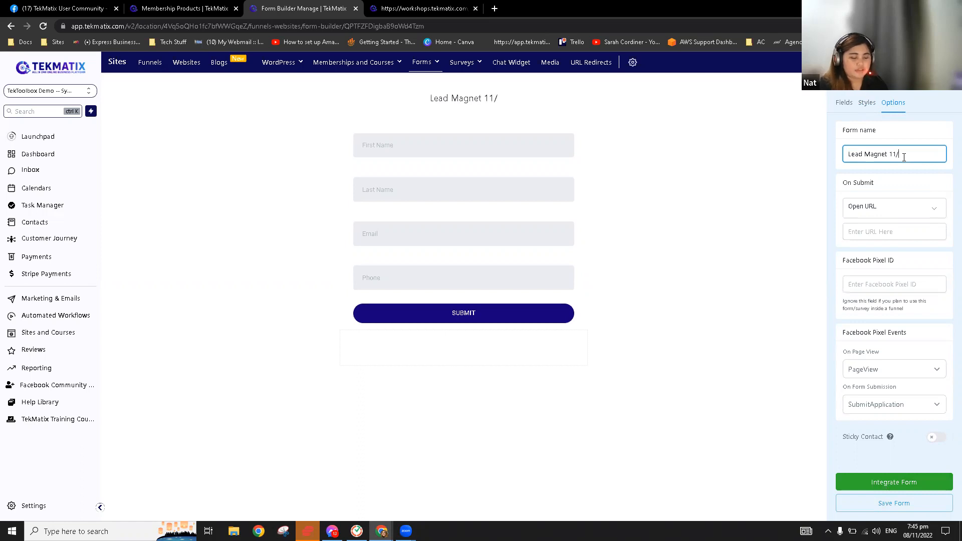
{"action": "type", "text": "8"}
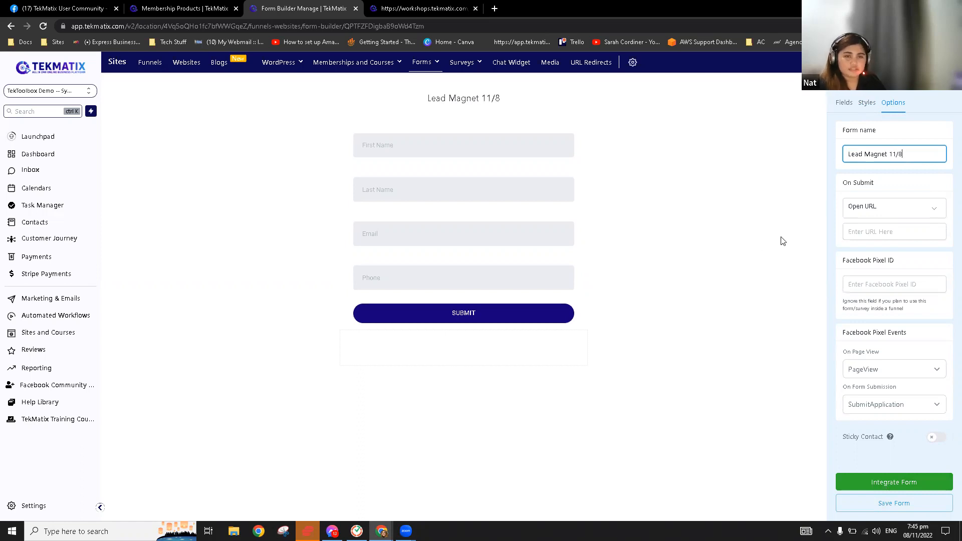
{"action": "left_click", "coordinate": [893, 503]}
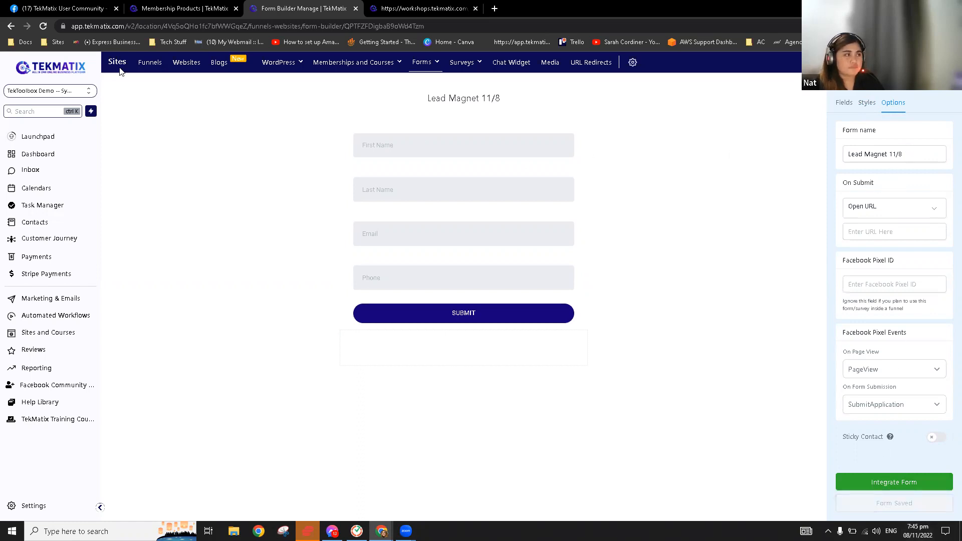
Reopen the FitBrand ToolBox funnel's Home page in the page builder
{"action": "left_click", "coordinate": [153, 66]}
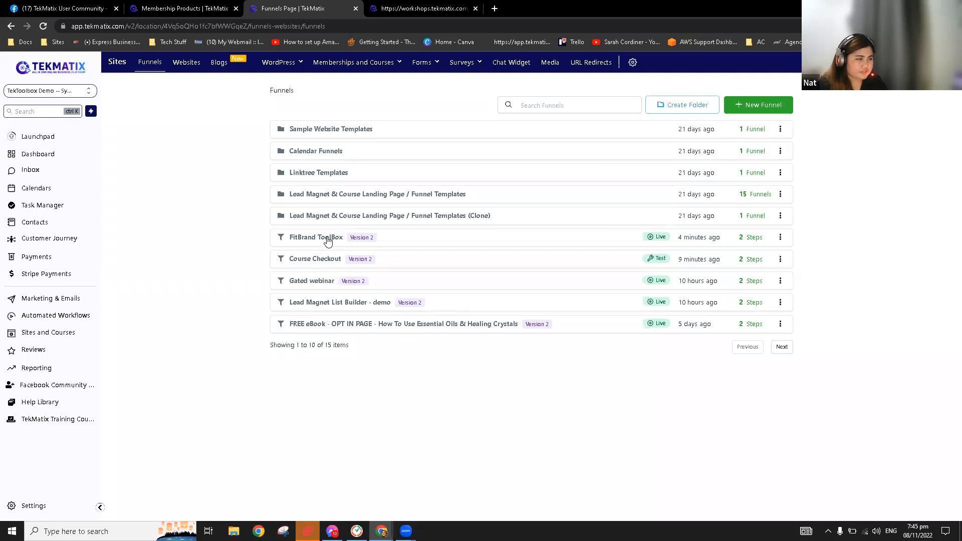
{"action": "left_click", "coordinate": [328, 242]}
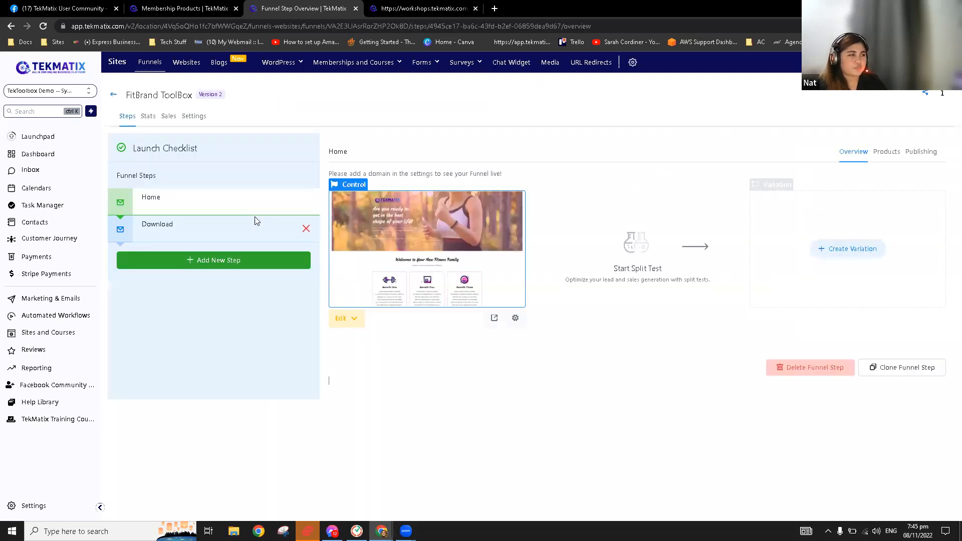
{"action": "left_click", "coordinate": [351, 318]}
{"action": "left_click", "coordinate": [363, 343]}
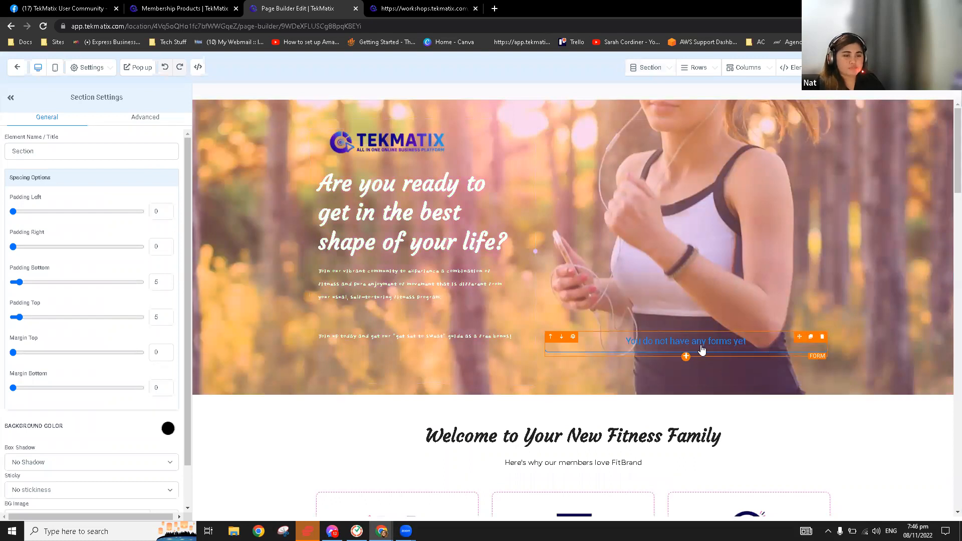
Replace the empty form placeholder with a form element using Lead Magnet 11/8
{"action": "left_click", "coordinate": [821, 337]}
{"action": "left_click", "coordinate": [695, 252]}
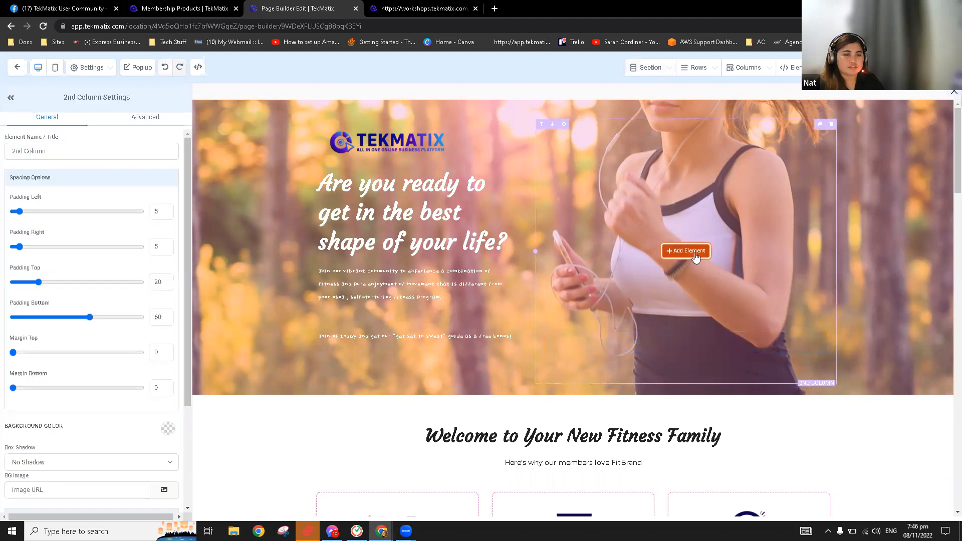
{"action": "scroll", "coordinate": [869, 369], "scroll_direction": "down", "scroll_amount": 2}
{"action": "scroll", "coordinate": [869, 369], "scroll_direction": "down", "scroll_amount": 2}
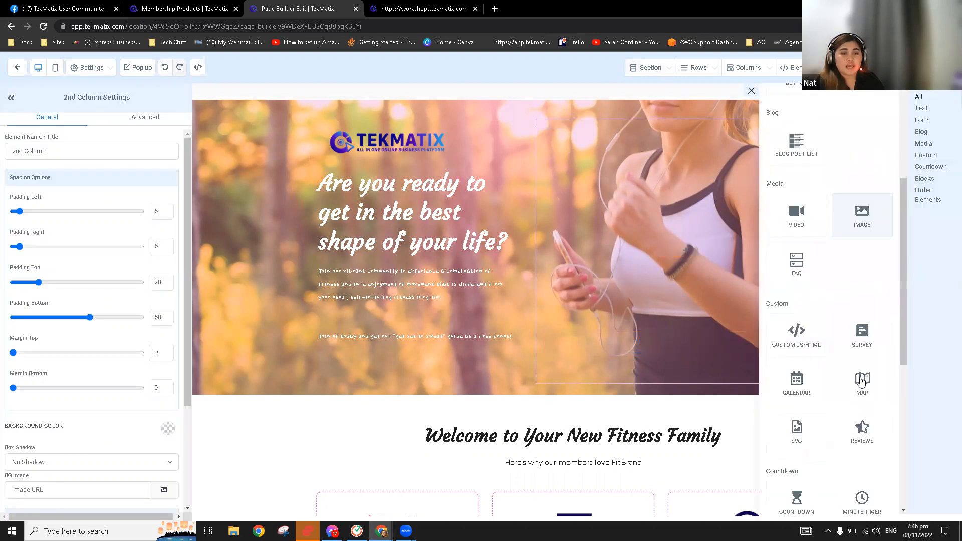
{"action": "scroll", "coordinate": [852, 330], "scroll_direction": "up", "scroll_amount": 4}
{"action": "left_click", "coordinate": [865, 267]}
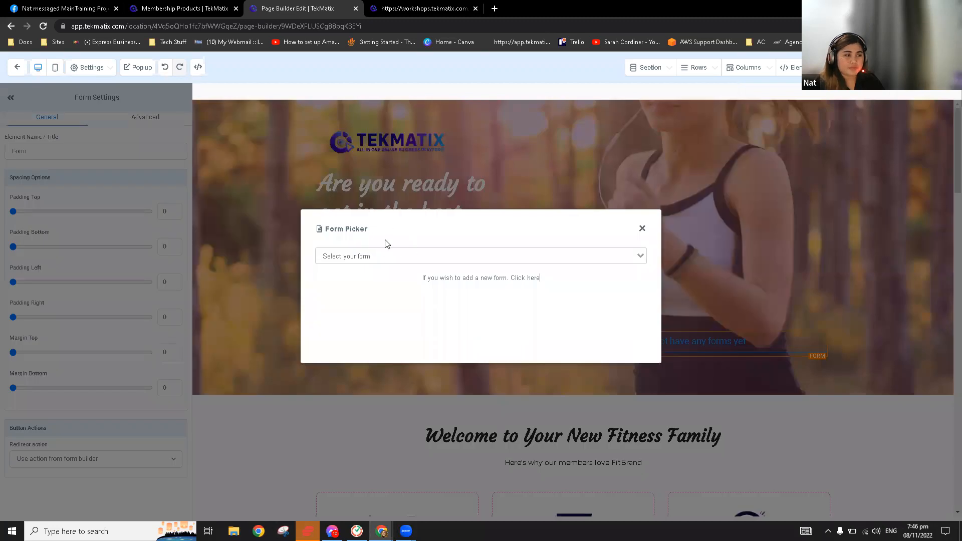
{"action": "left_click", "coordinate": [381, 257]}
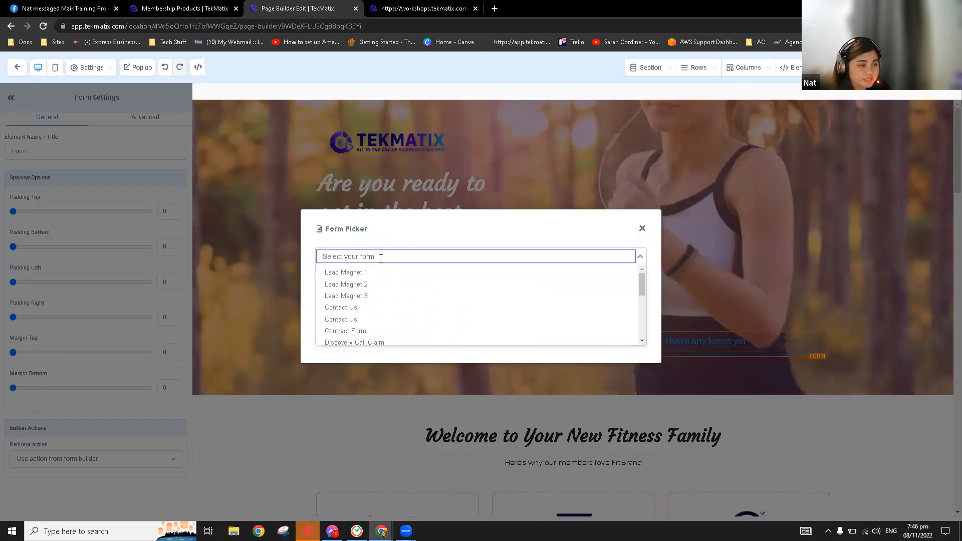
{"action": "scroll", "coordinate": [384, 293], "scroll_direction": "down", "scroll_amount": 6}
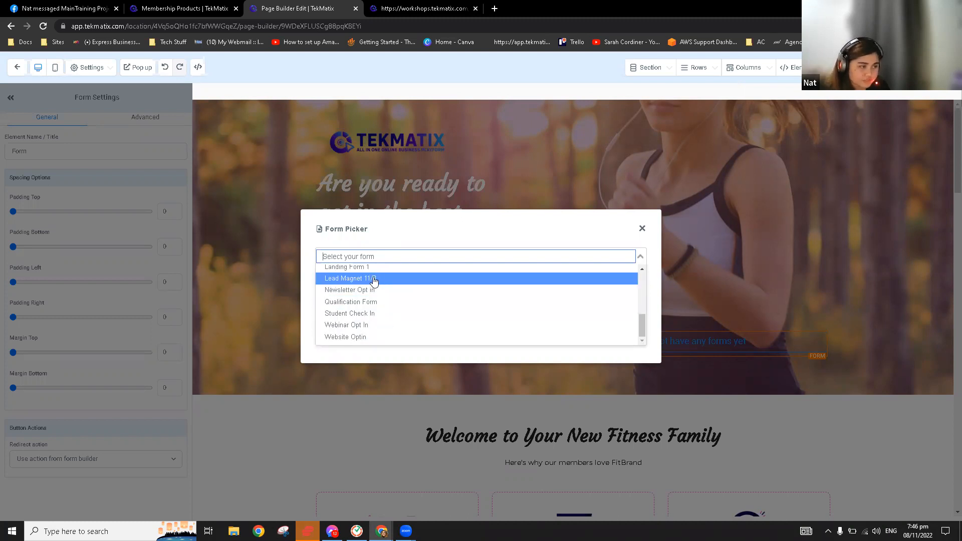
{"action": "left_click", "coordinate": [367, 280]}
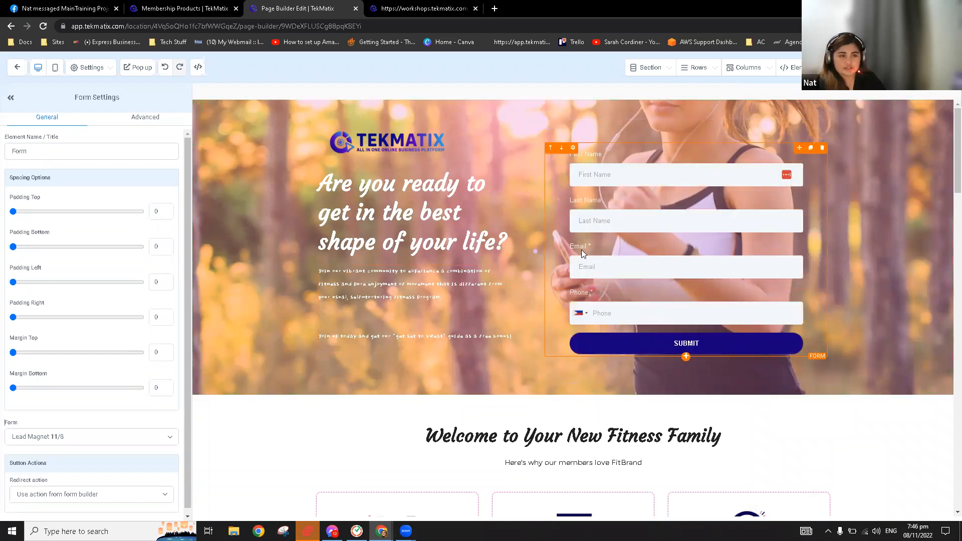
{"action": "left_click", "coordinate": [638, 124]}
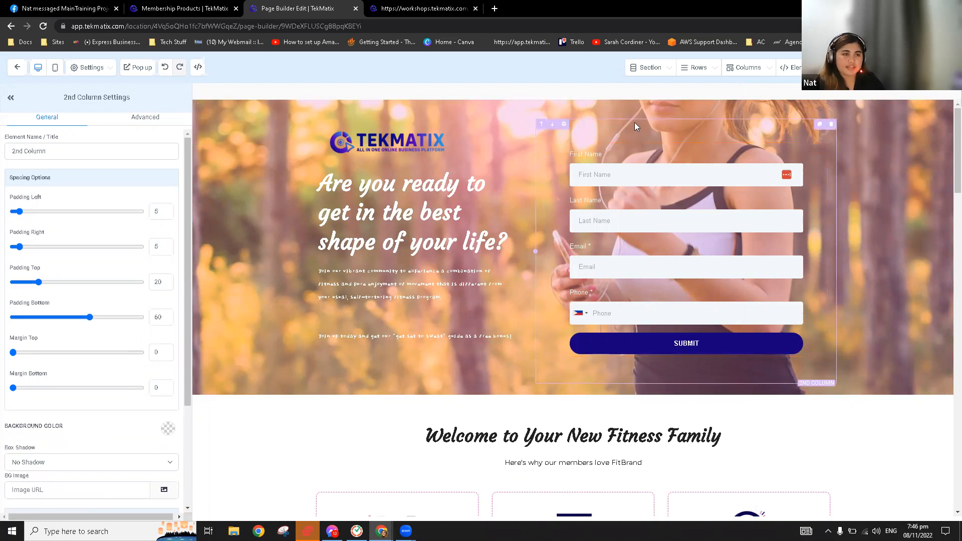
Give the form column a pink background and enlarge the hero paragraph's desktop font size
{"action": "left_click", "coordinate": [167, 428]}
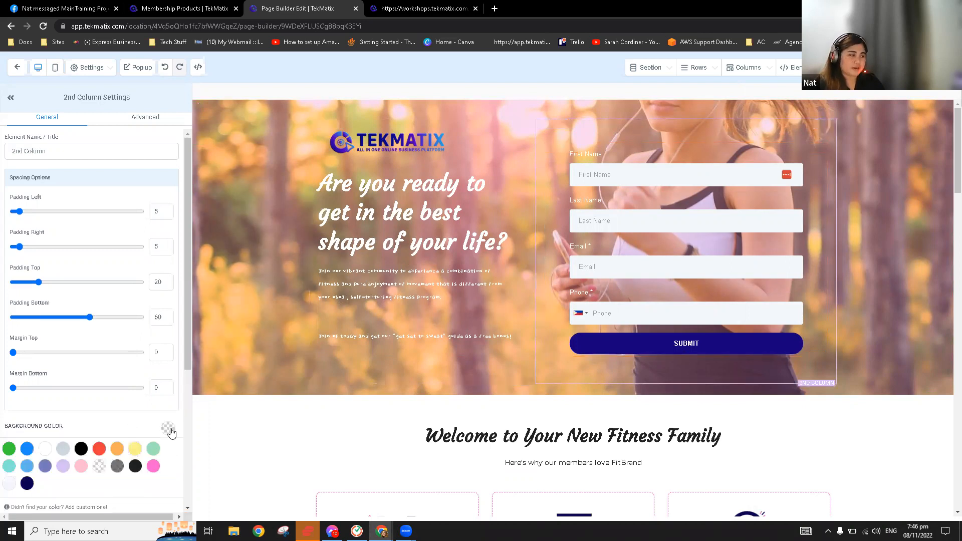
{"action": "left_click", "coordinate": [154, 467]}
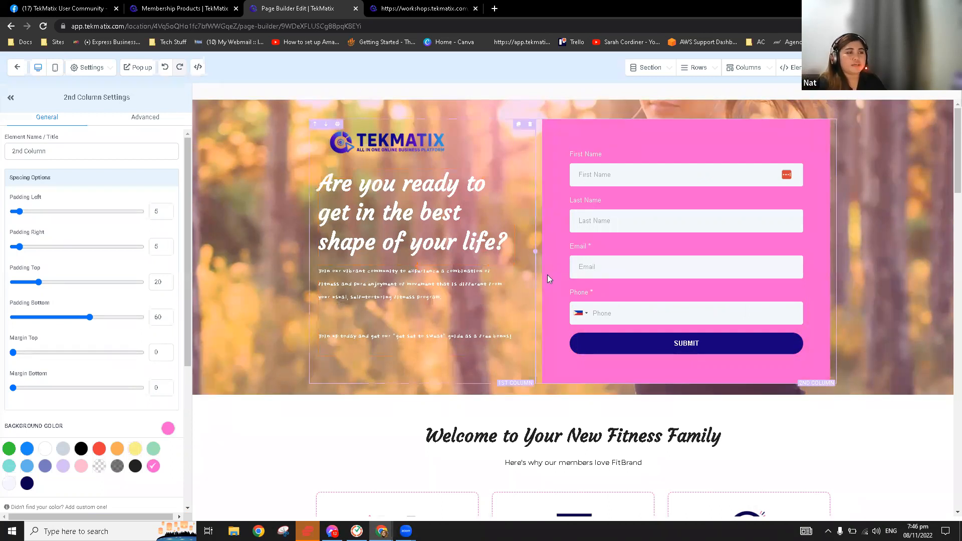
{"action": "left_click", "coordinate": [386, 291]}
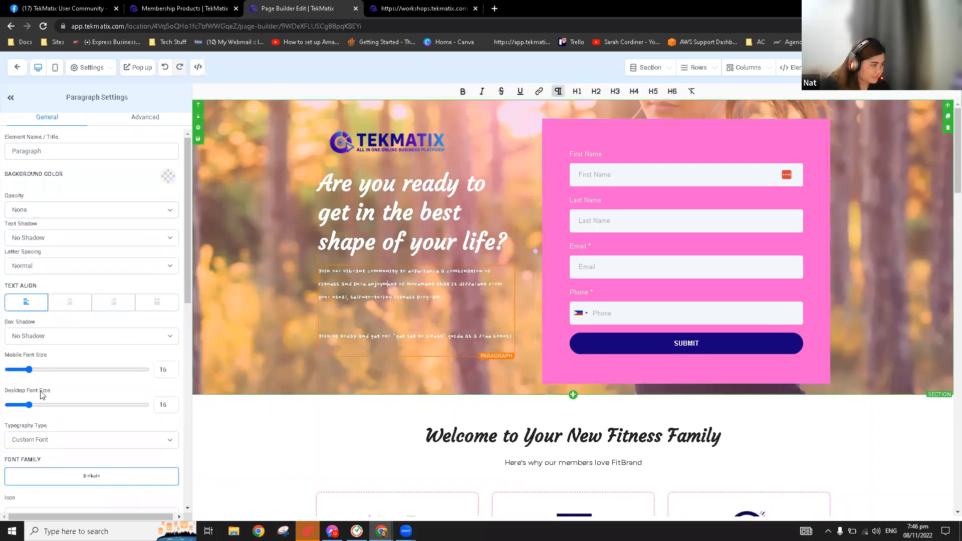
{"action": "left_click_drag", "start_coordinate": [29, 404], "coordinate": [40, 406]}
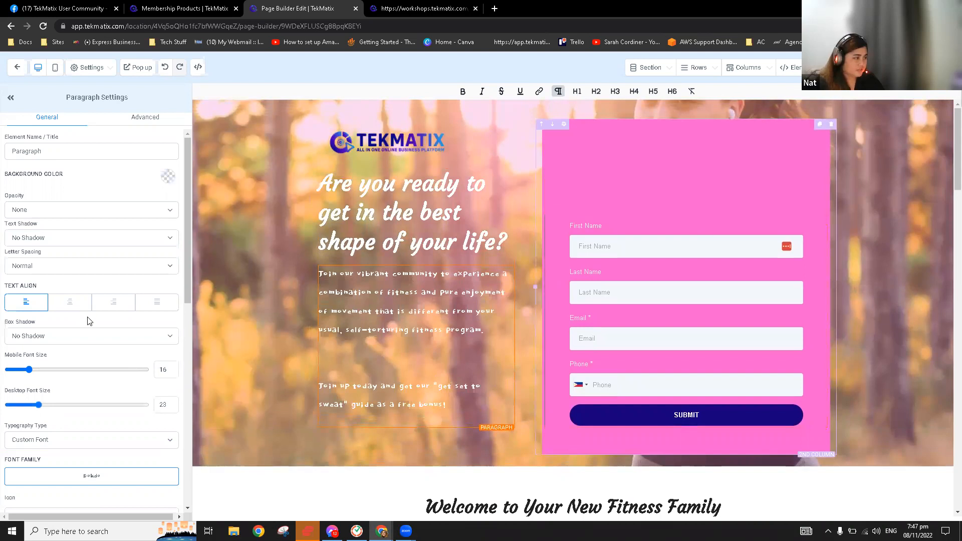
Set the form column's padding to top 0, left 0 and bottom 61
{"action": "left_click_drag", "start_coordinate": [76, 320], "coordinate": [17, 318]}
{"action": "left_click_drag", "start_coordinate": [1, 285], "coordinate": [3, 285]}
{"action": "left_click_drag", "start_coordinate": [50, 324], "coordinate": [92, 329]}
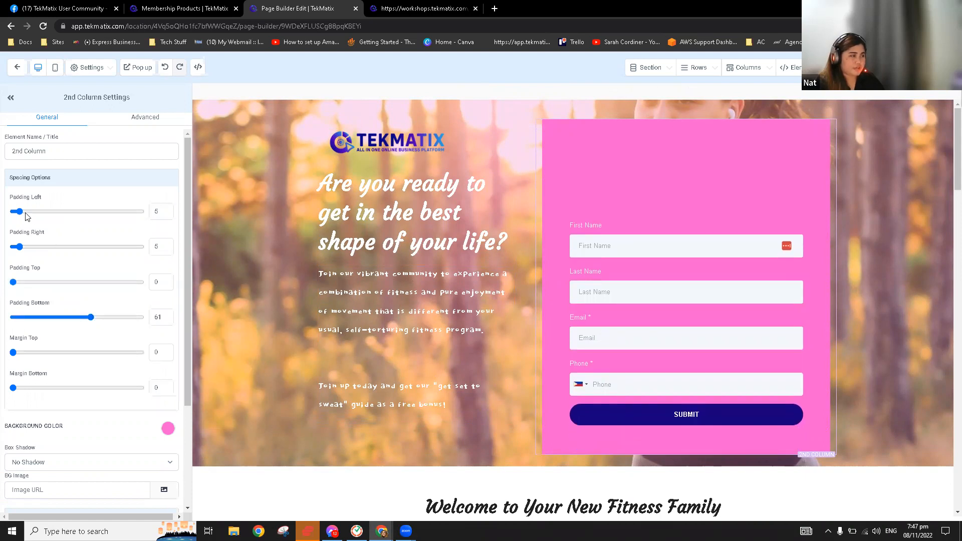
{"action": "mouse_move", "coordinate": [23, 211]}
{"action": "left_mouse_down"}
{"action": "mouse_move", "coordinate": [36, 214]}
{"action": "mouse_move", "coordinate": [7, 217]}
{"action": "left_mouse_up"}
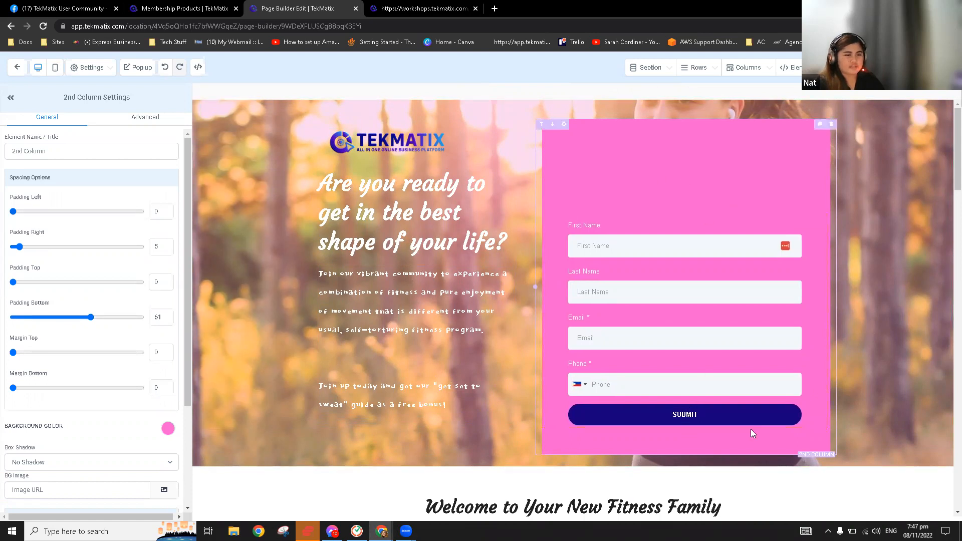
Add a headline above the form fields reading 'Fill out the fileds below'
{"action": "left_click", "coordinate": [686, 426]}
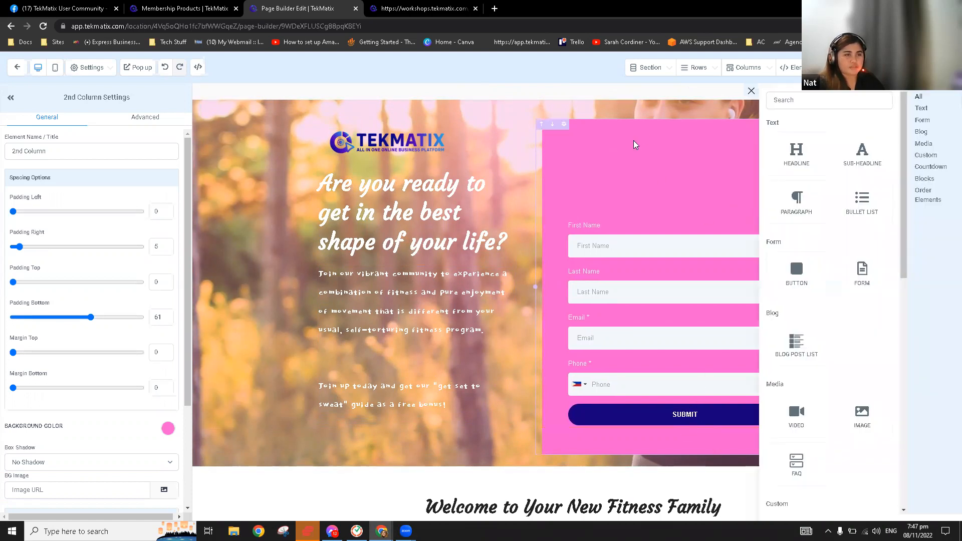
{"action": "left_click", "coordinate": [796, 153]}
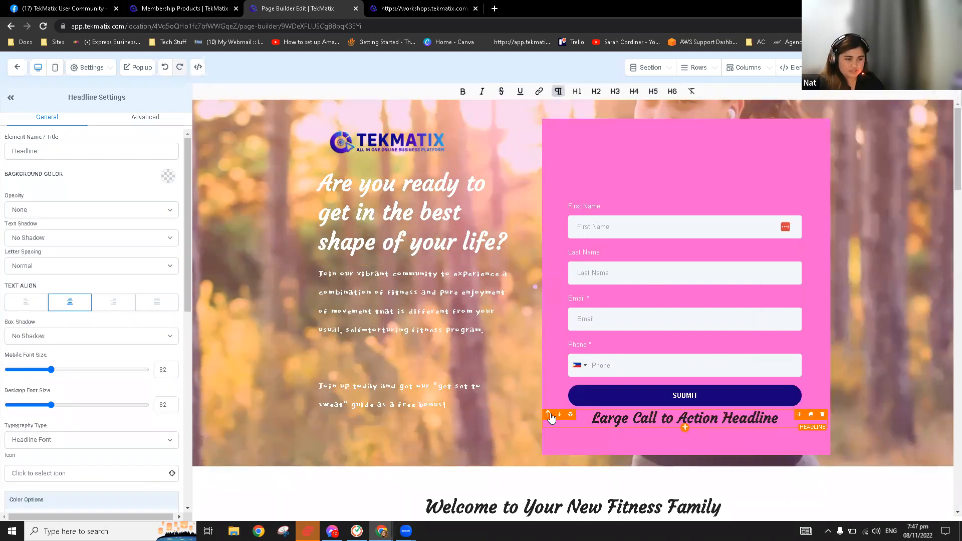
{"action": "left_click", "coordinate": [548, 415]}
{"action": "left_click", "coordinate": [682, 201]}
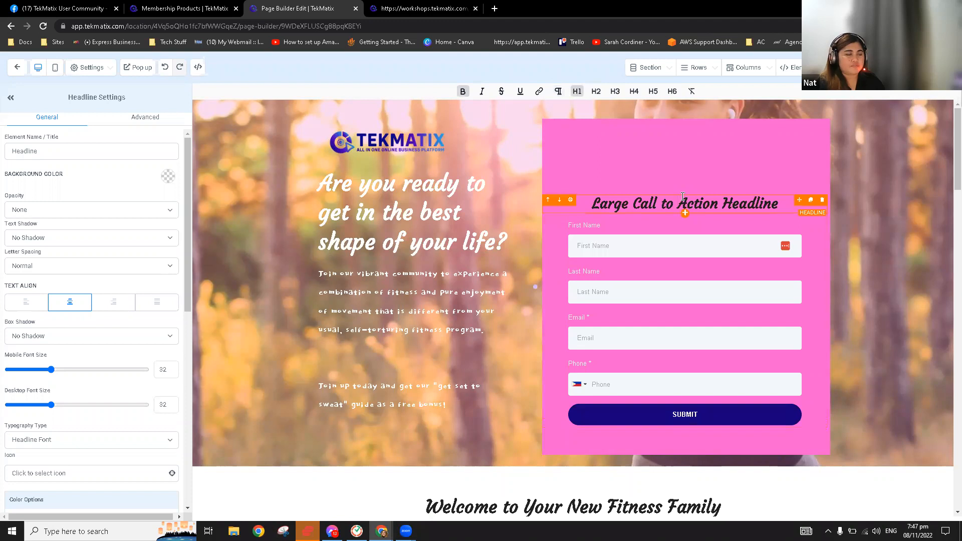
{"action": "triple_click", "coordinate": [682, 200]}
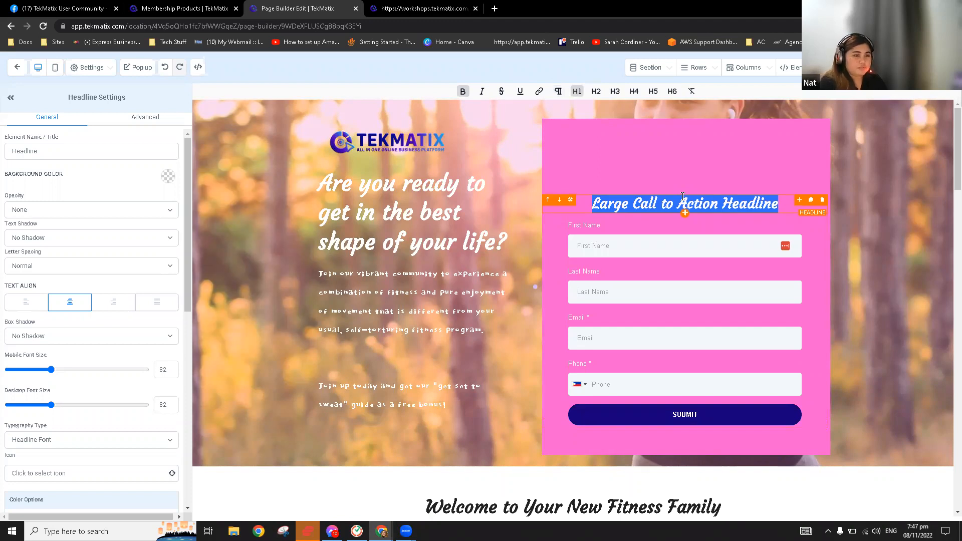
{"action": "key", "text": "BackSpace"}
{"action": "type", "text": "Fill out the fileds below"}
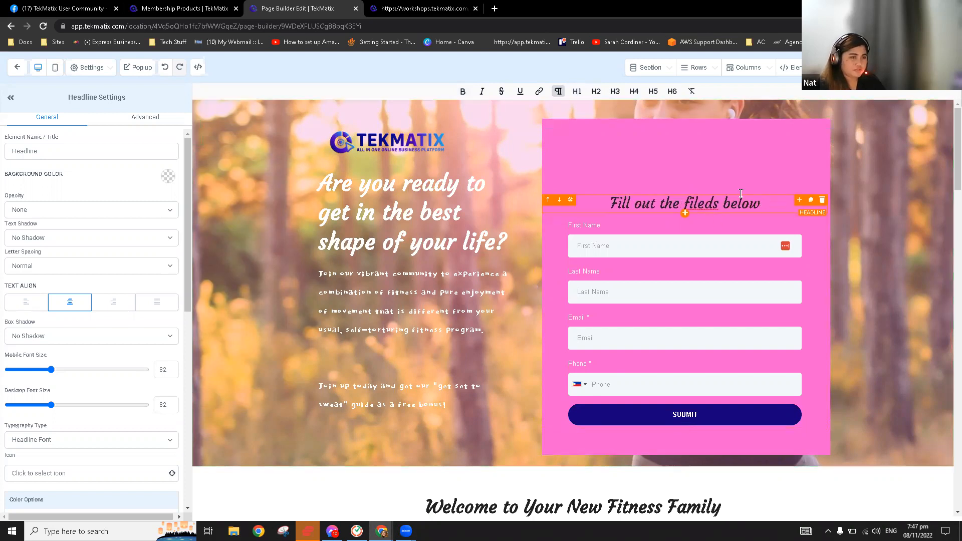
Make the headline text white and give it 63 bottom padding
{"action": "triple_click", "coordinate": [737, 203]}
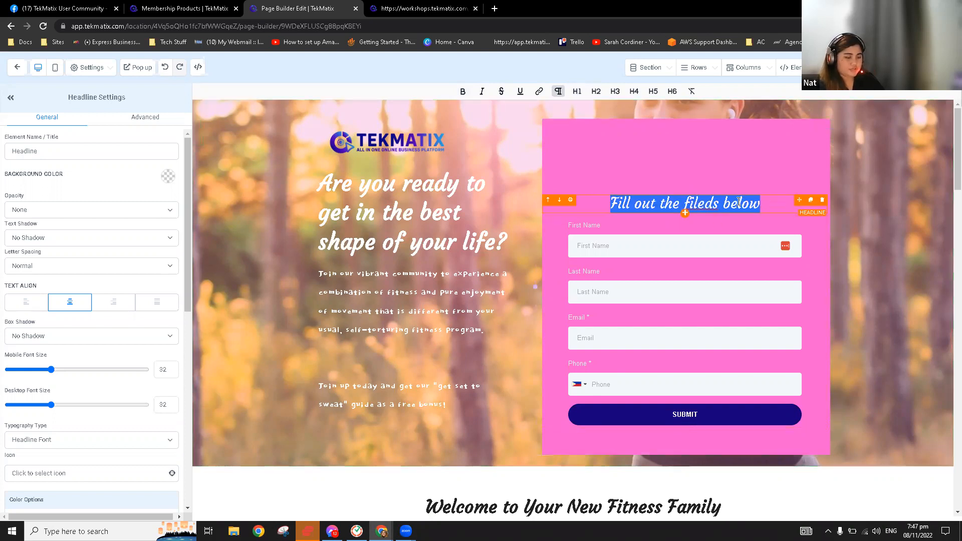
{"action": "scroll", "coordinate": [173, 350], "scroll_direction": "down", "scroll_amount": 4}
{"action": "left_click", "coordinate": [162, 349]}
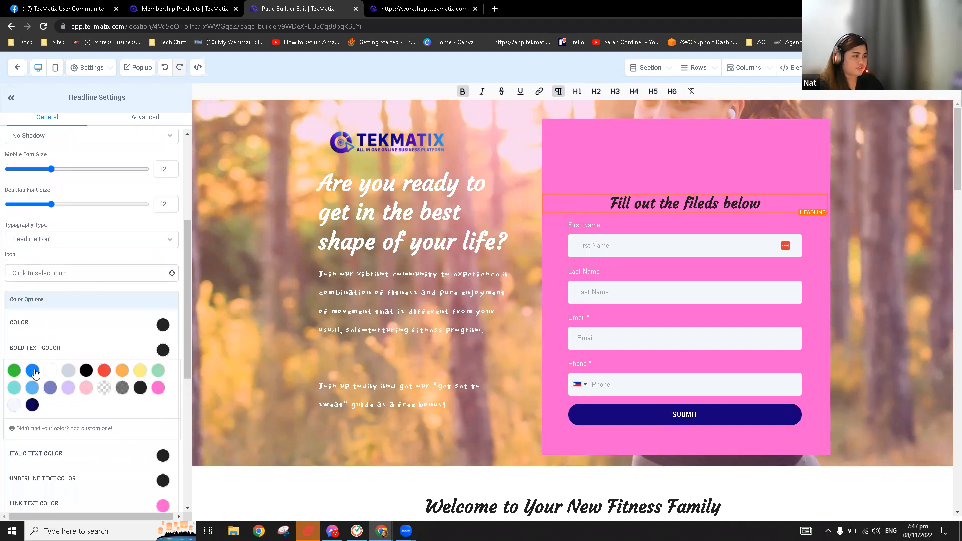
{"action": "left_click", "coordinate": [50, 370]}
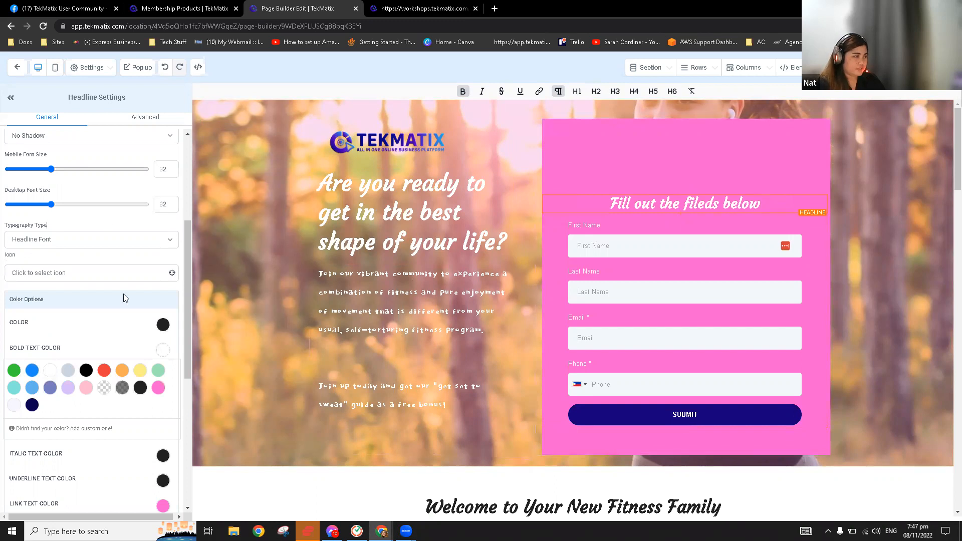
{"action": "scroll", "coordinate": [122, 295], "scroll_direction": "up", "scroll_amount": 4}
{"action": "scroll", "coordinate": [129, 283], "scroll_direction": "down", "scroll_amount": 12}
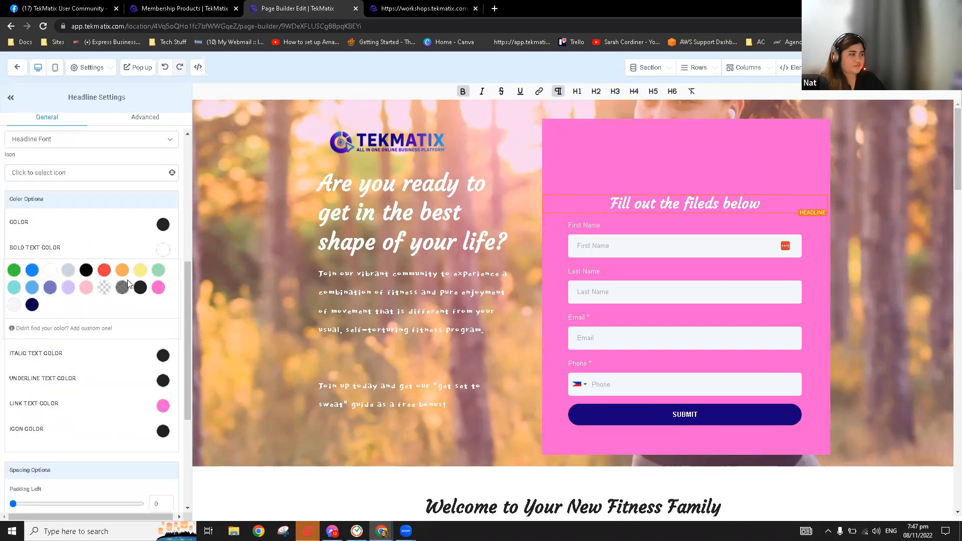
{"action": "left_click_drag", "start_coordinate": [13, 409], "coordinate": [94, 419]}
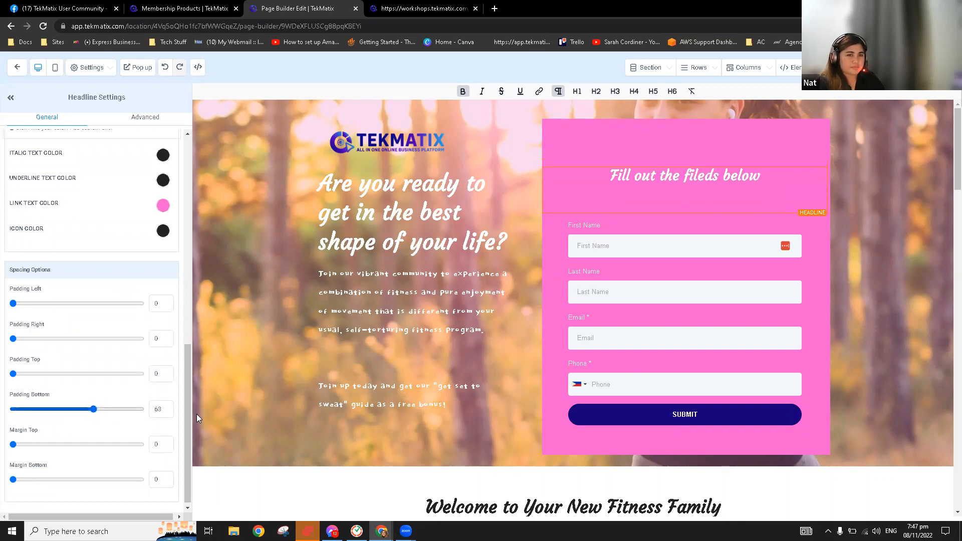
{"action": "left_click", "coordinate": [689, 331]}
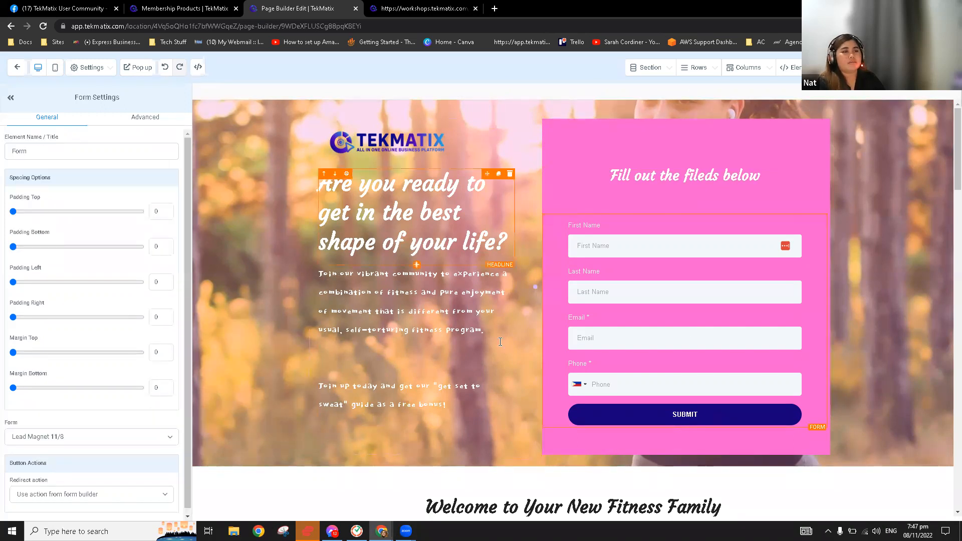
{"action": "scroll", "coordinate": [596, 199], "scroll_direction": "down", "scroll_amount": 2}
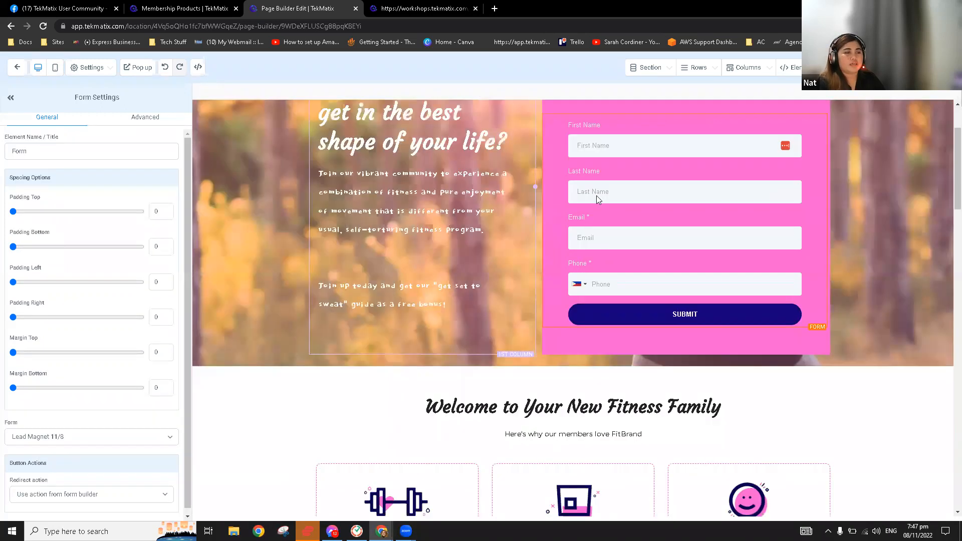
{"action": "scroll", "coordinate": [590, 311], "scroll_direction": "down", "scroll_amount": 8}
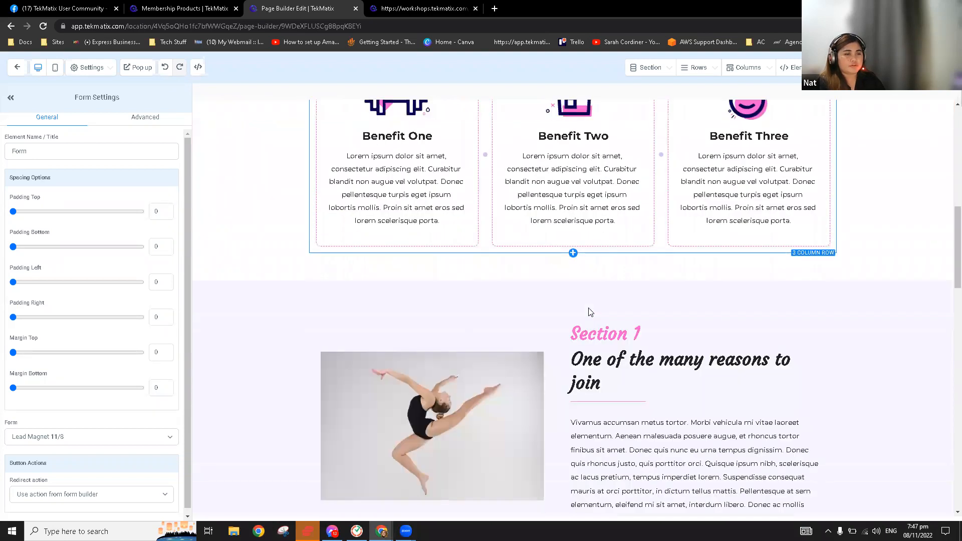
{"action": "scroll", "coordinate": [590, 312], "scroll_direction": "down", "scroll_amount": 17}
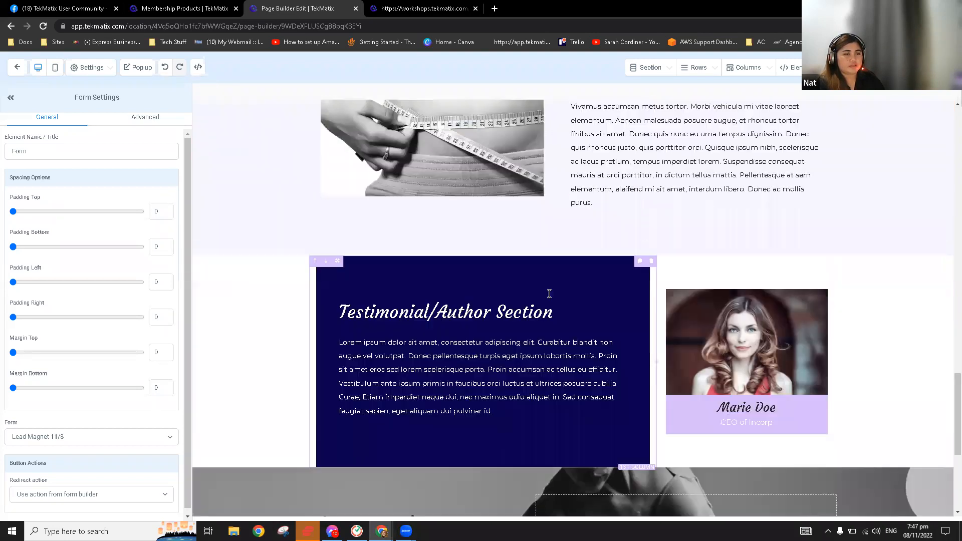
{"action": "scroll", "coordinate": [579, 303], "scroll_direction": "down", "scroll_amount": 1}
{"action": "scroll", "coordinate": [582, 307], "scroll_direction": "up", "scroll_amount": 18}
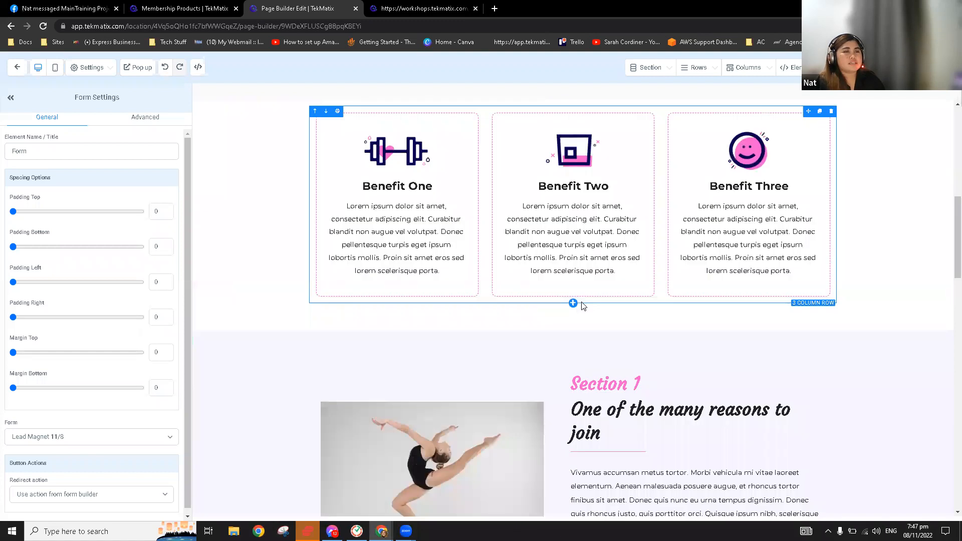
{"action": "scroll", "coordinate": [701, 248], "scroll_direction": "up", "scroll_amount": 10}
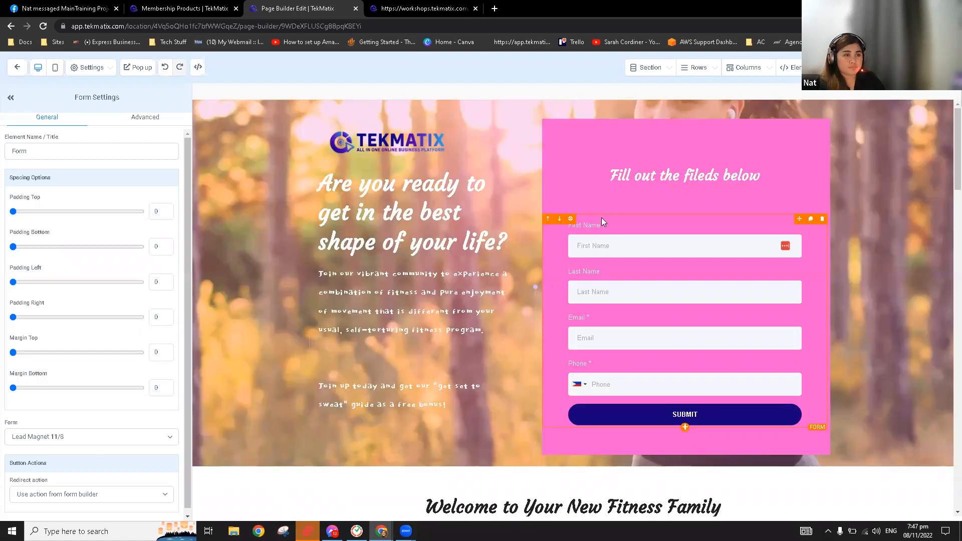
{"action": "scroll", "coordinate": [400, 293], "scroll_direction": "down", "scroll_amount": 4}
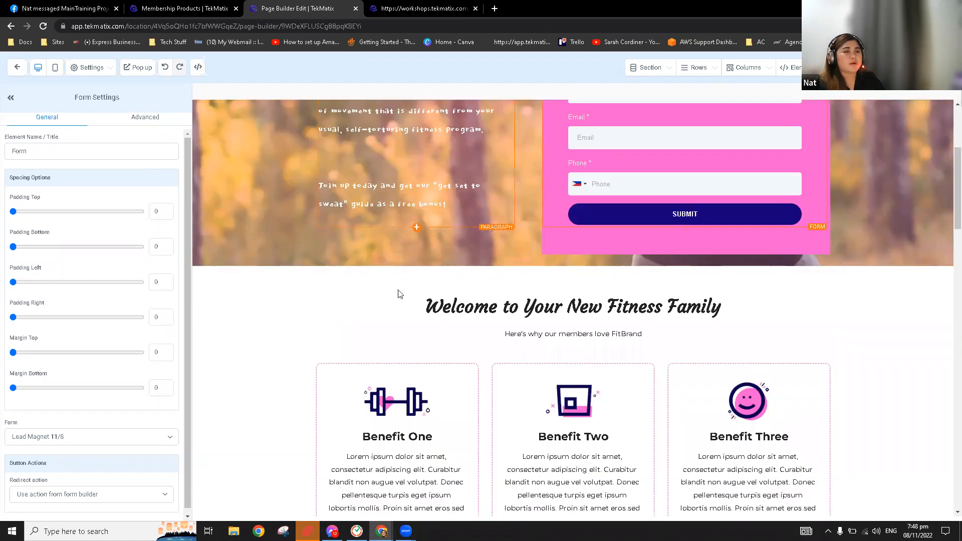
{"action": "scroll", "coordinate": [399, 293], "scroll_direction": "down", "scroll_amount": 3}
{"action": "scroll", "coordinate": [620, 379], "scroll_direction": "down", "scroll_amount": 1}
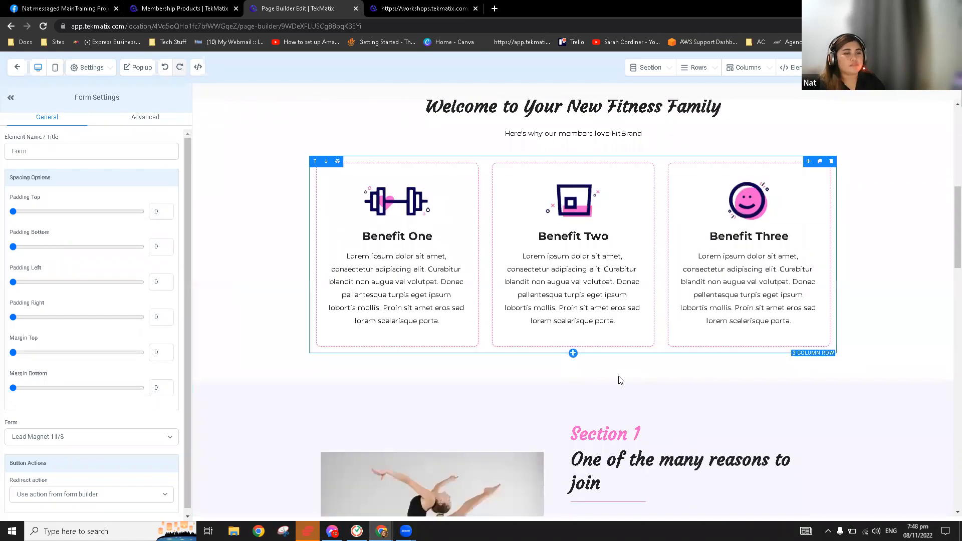
{"action": "scroll", "coordinate": [649, 382], "scroll_direction": "down", "scroll_amount": 3}
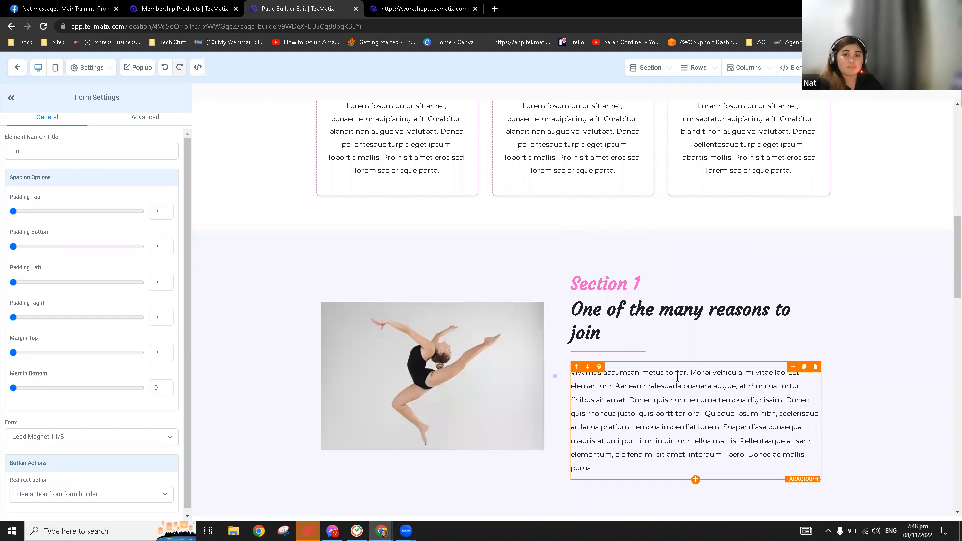
{"action": "scroll", "coordinate": [696, 383], "scroll_direction": "down", "scroll_amount": 2}
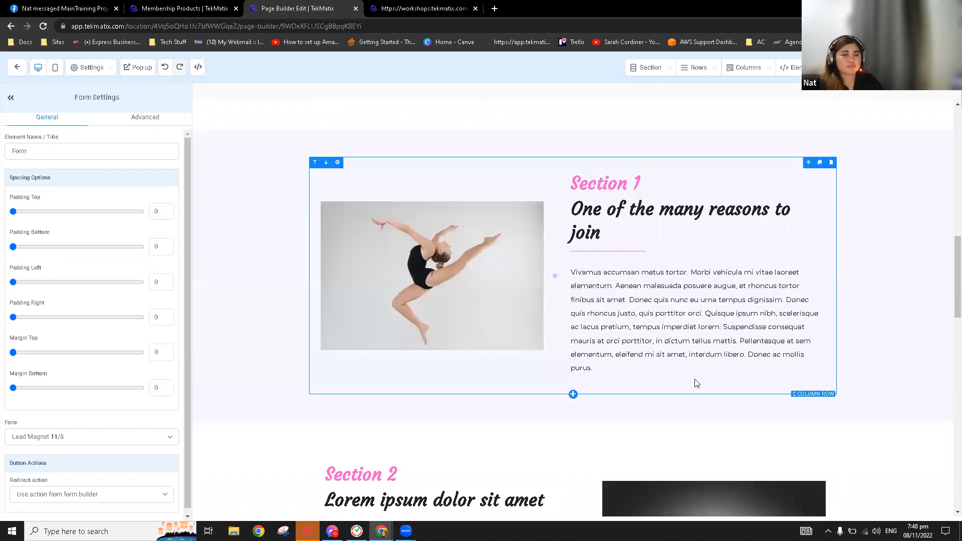
Add a button below the Section 1 paragraph and give it a dark navy background
{"action": "left_click", "coordinate": [696, 380]}
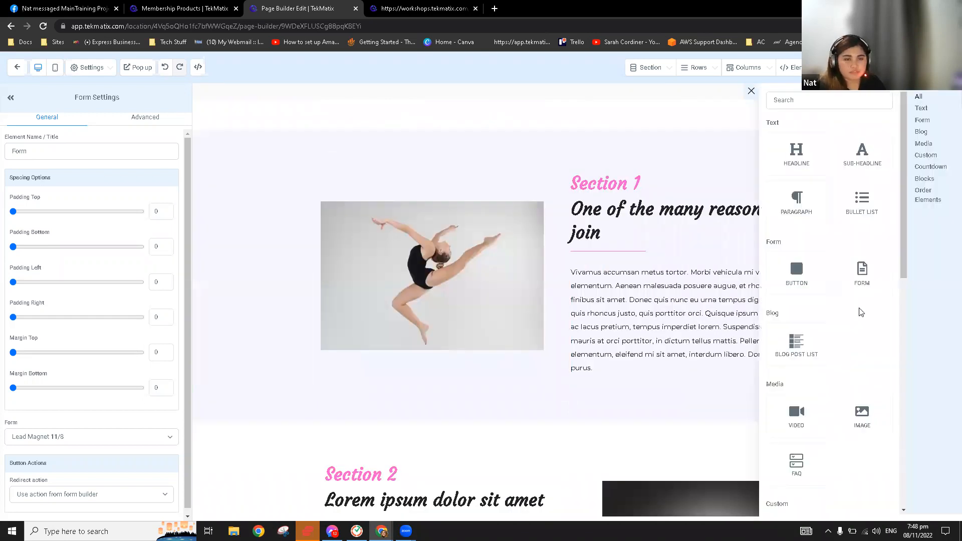
{"action": "left_click", "coordinate": [793, 276]}
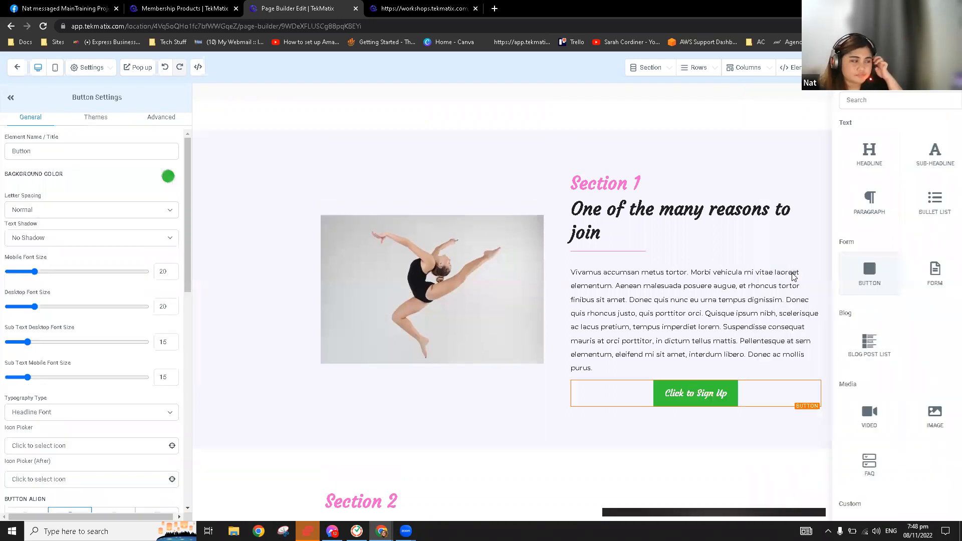
{"action": "left_click", "coordinate": [168, 177]}
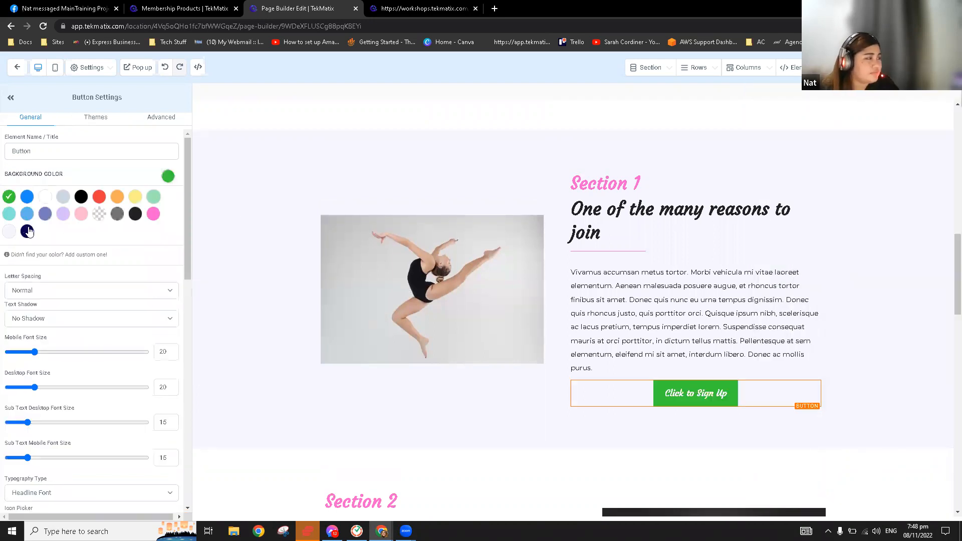
{"action": "left_click", "coordinate": [27, 231]}
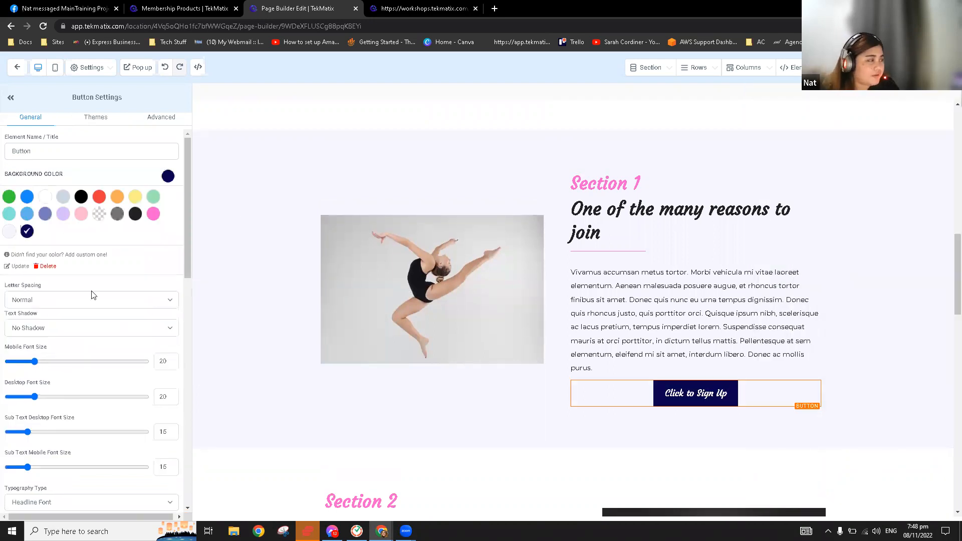
{"action": "left_click", "coordinate": [155, 120]}
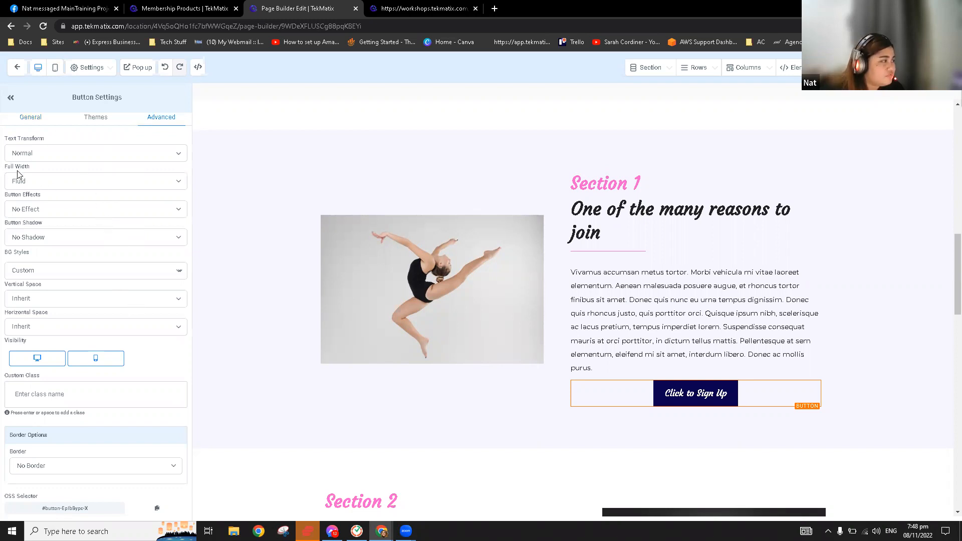
Make the button fill the column width, with a full border and 25px rounded corners
{"action": "left_click", "coordinate": [37, 184]}
{"action": "left_click", "coordinate": [37, 197]}
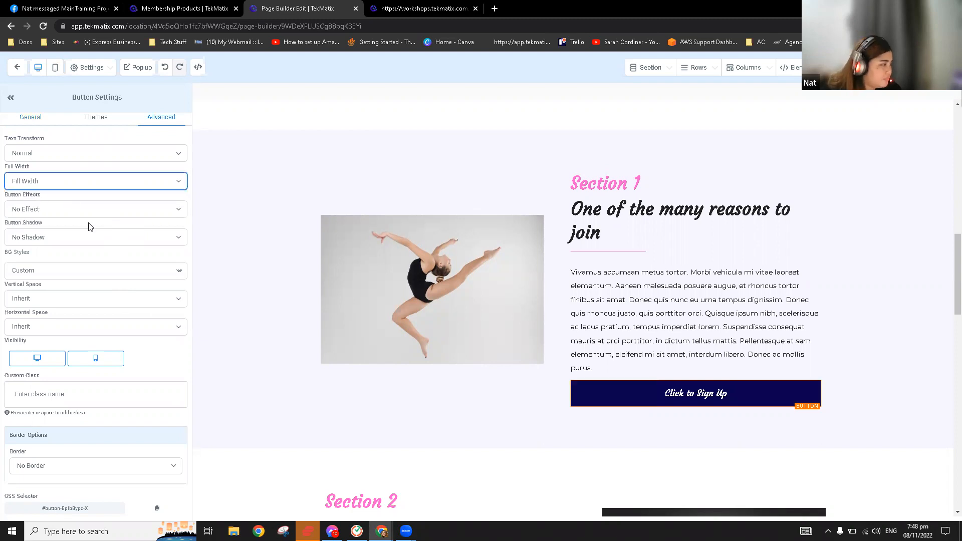
{"action": "left_click", "coordinate": [74, 467]}
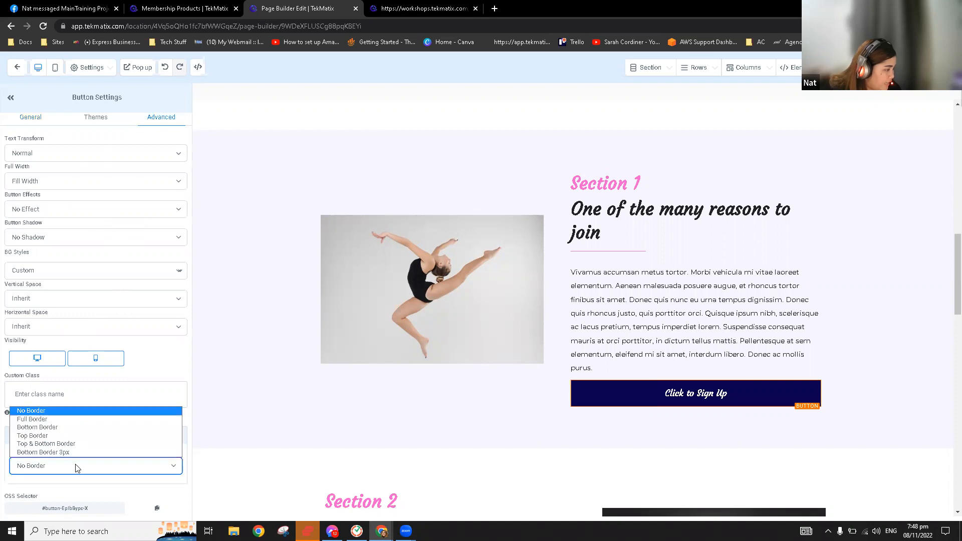
{"action": "left_click", "coordinate": [69, 421]}
{"action": "scroll", "coordinate": [150, 416], "scroll_direction": "down", "scroll_amount": 3}
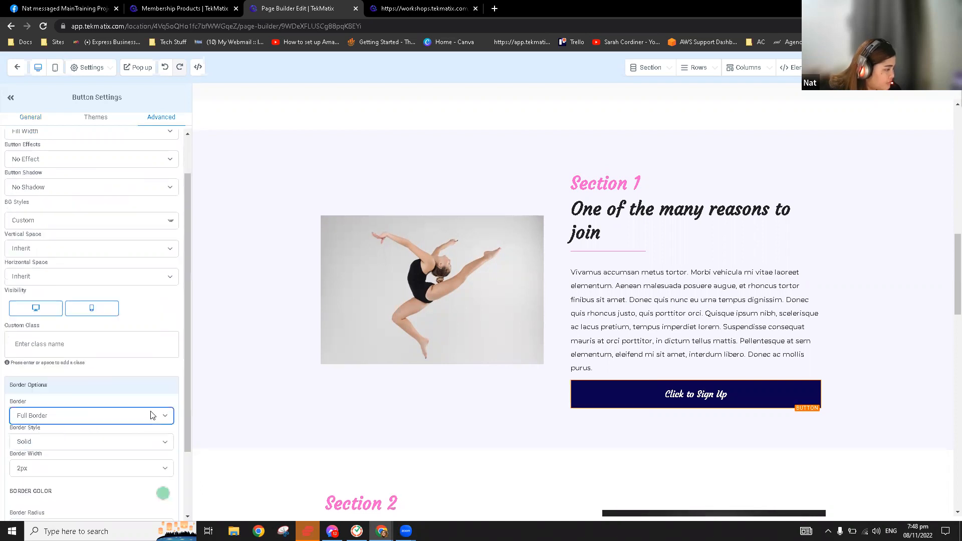
{"action": "left_click", "coordinate": [161, 414]}
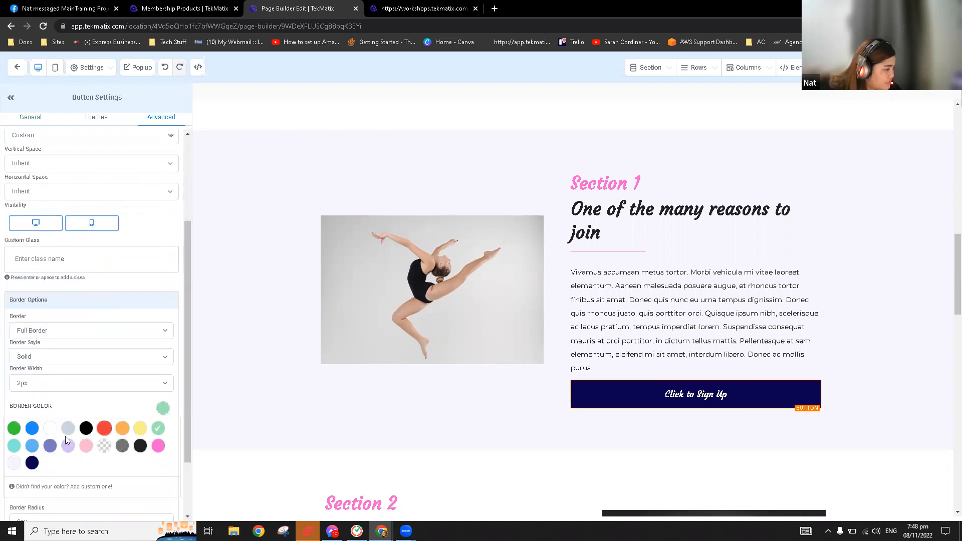
{"action": "left_click", "coordinate": [164, 408]}
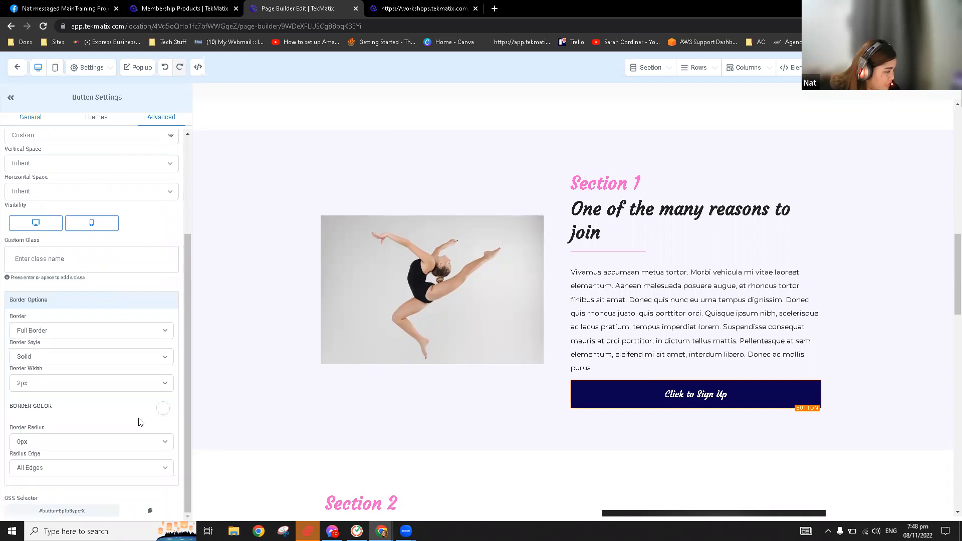
{"action": "left_click", "coordinate": [159, 445]}
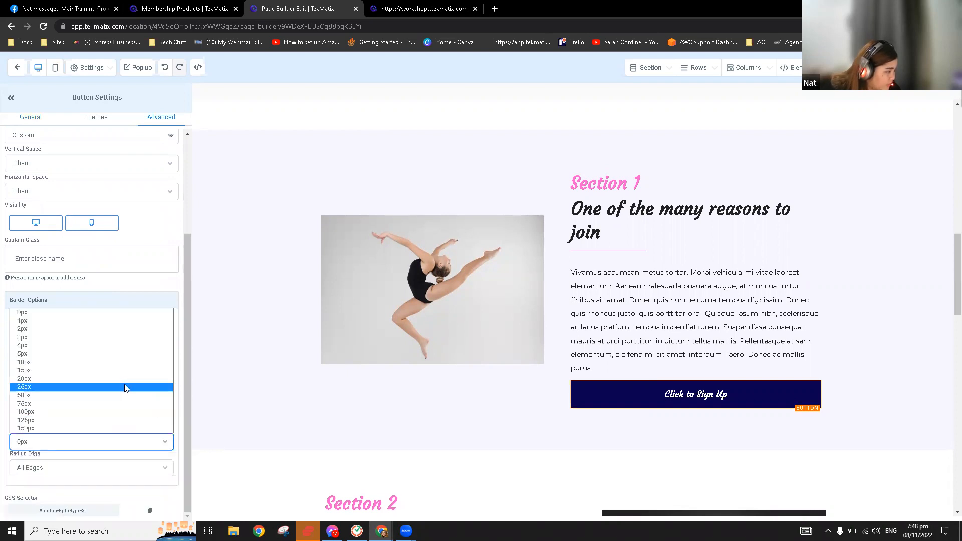
{"action": "left_click", "coordinate": [125, 386]}
{"action": "left_click", "coordinate": [712, 401]}
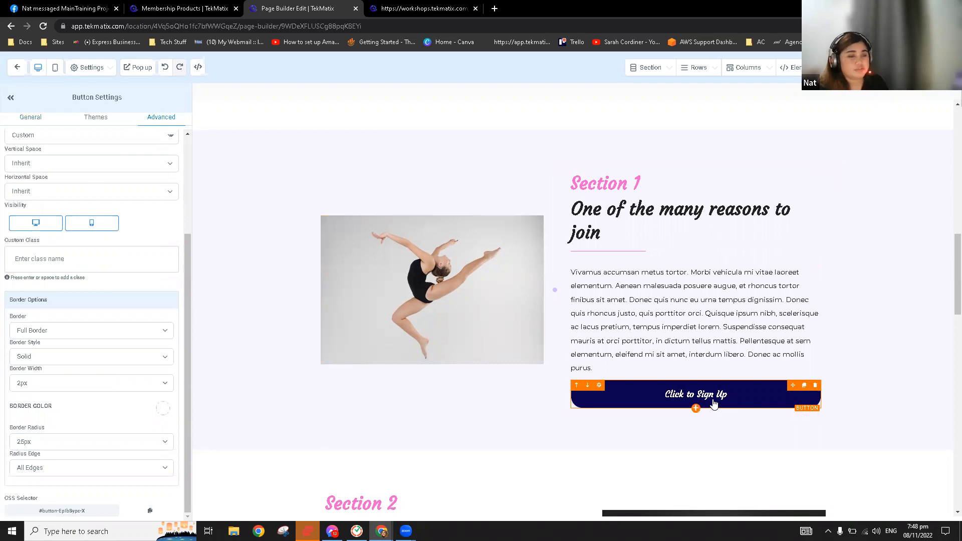
{"action": "left_click", "coordinate": [32, 120]}
Change the Section 1 button's label from 'Click to Sign Up' to 'Register Here'
{"action": "scroll", "coordinate": [135, 264], "scroll_direction": "down", "scroll_amount": 2}
{"action": "scroll", "coordinate": [559, 290], "scroll_direction": "down", "scroll_amount": 2}
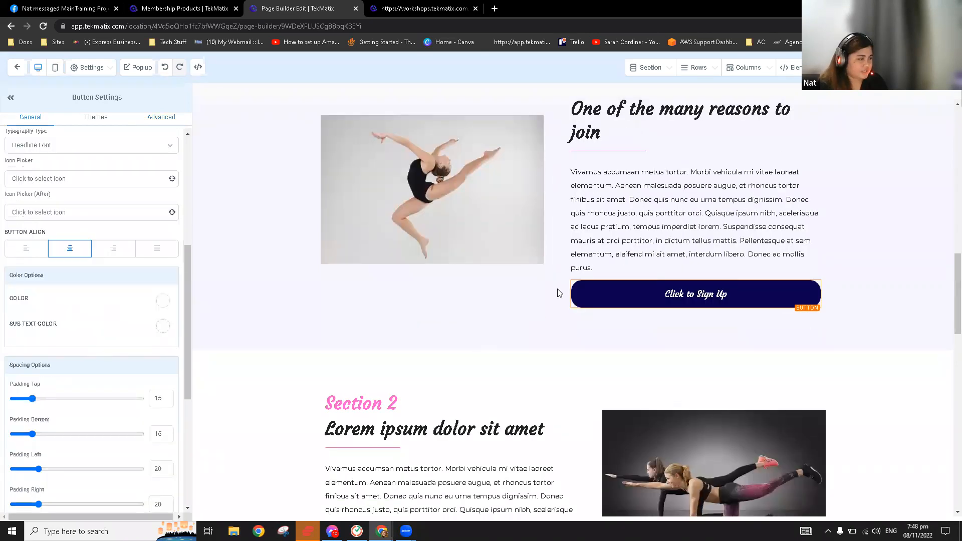
{"action": "scroll", "coordinate": [78, 359], "scroll_direction": "down", "scroll_amount": 5}
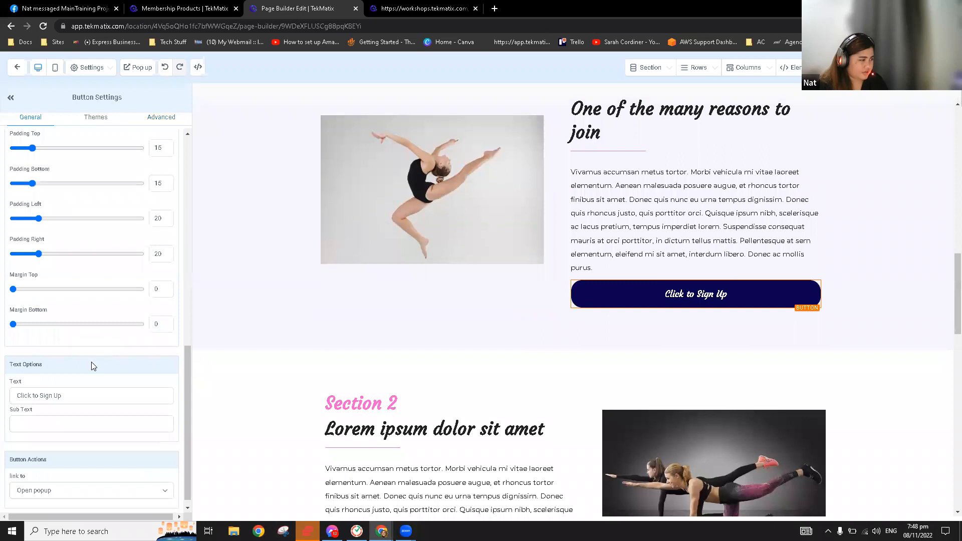
{"action": "triple_click", "coordinate": [75, 385]}
{"action": "type", "text": "Re"}
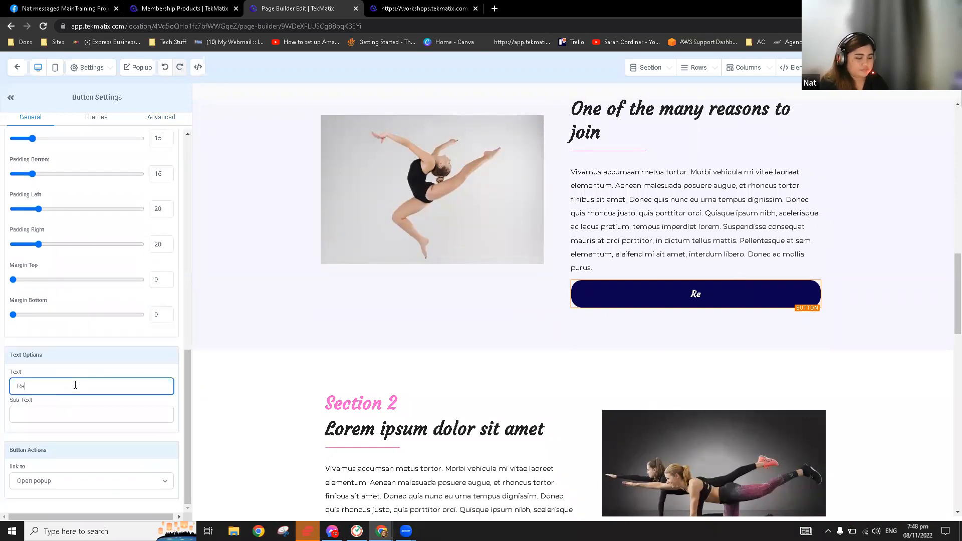
{"action": "type", "text": "gister Here"}
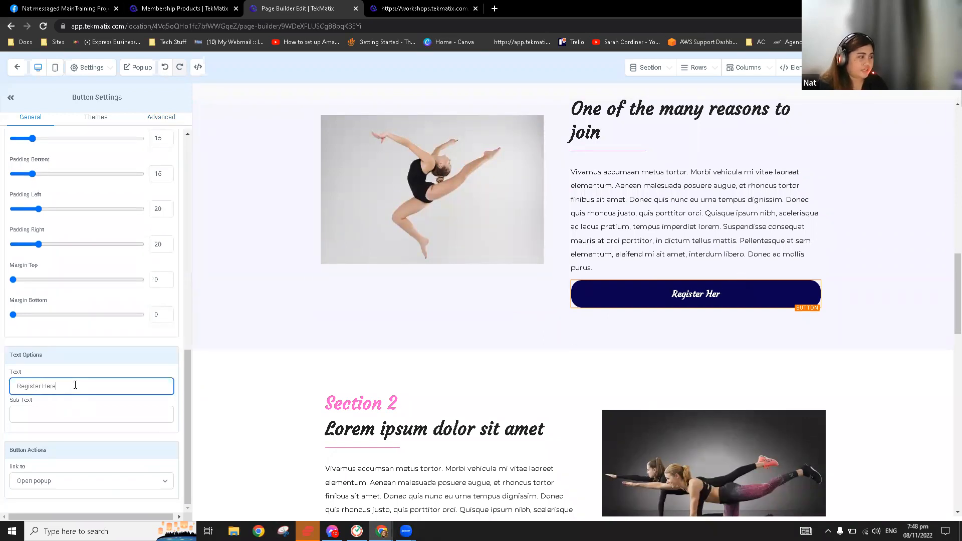
{"action": "scroll", "coordinate": [626, 261], "scroll_direction": "down", "scroll_amount": 4}
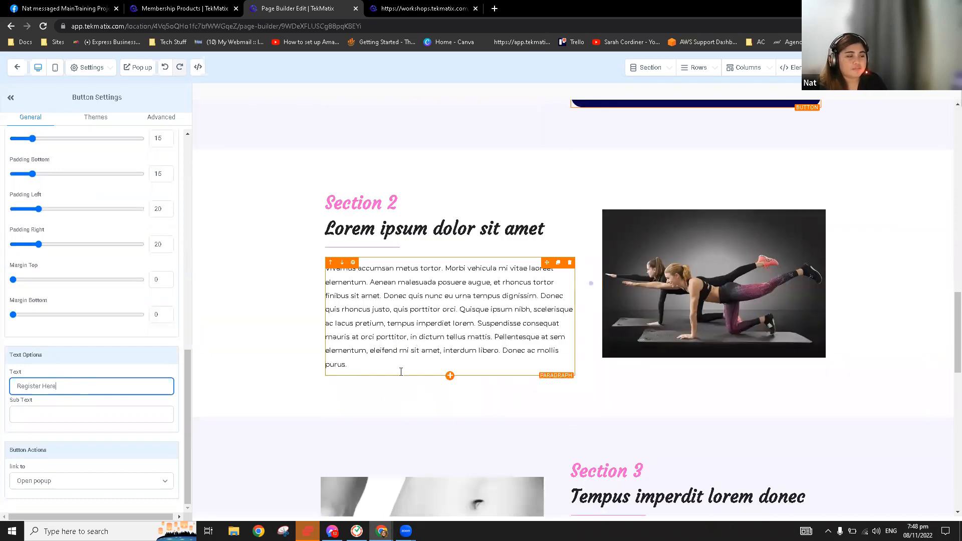
{"action": "scroll", "coordinate": [805, 133], "scroll_direction": "up", "scroll_amount": 1}
Duplicate the navy Register Here button and place copies below the Section 2 and Section 3 paragraphs
{"action": "left_click", "coordinate": [804, 135]}
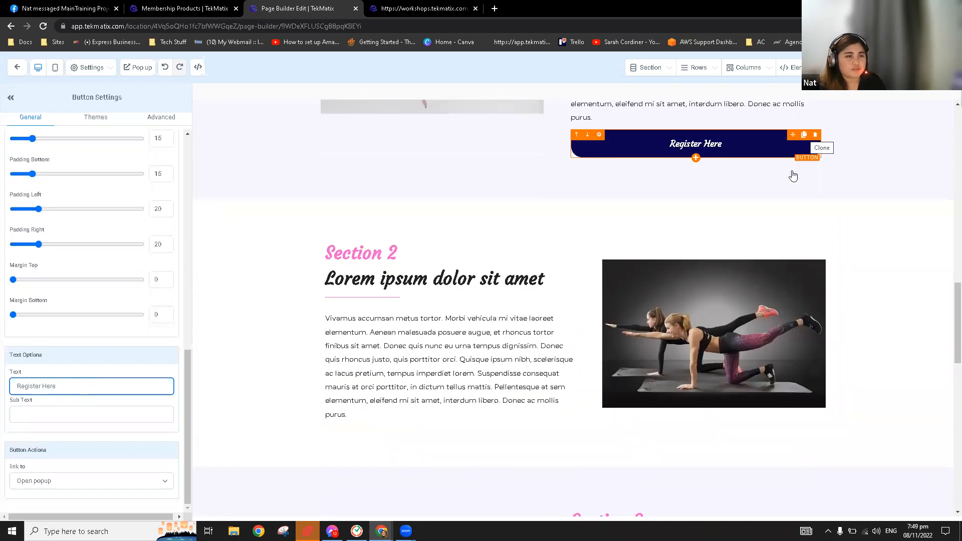
{"action": "left_click_drag", "start_coordinate": [794, 151], "coordinate": [516, 430]}
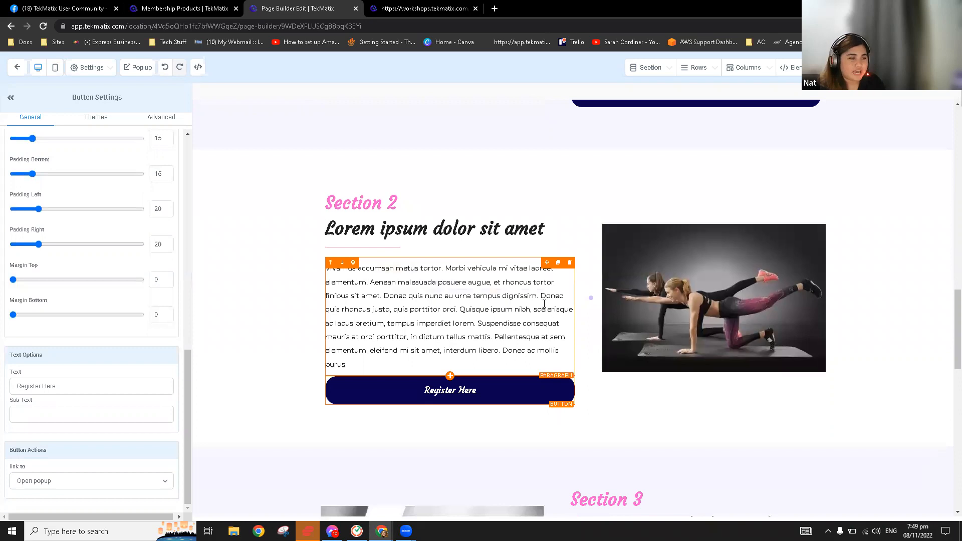
{"action": "scroll", "coordinate": [550, 134], "scroll_direction": "down", "scroll_amount": 5}
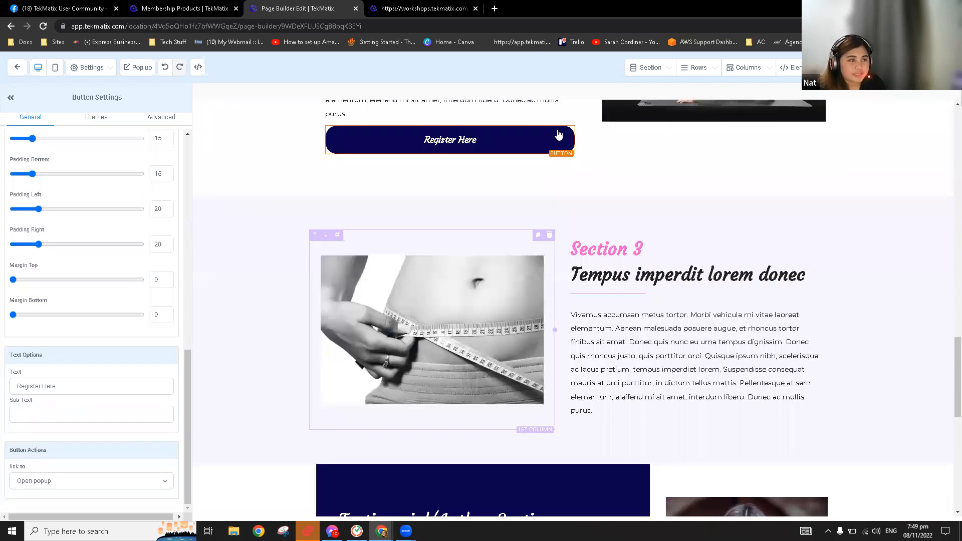
{"action": "left_click", "coordinate": [556, 160]}
{"action": "left_click_drag", "start_coordinate": [770, 365], "coordinate": [781, 448]}
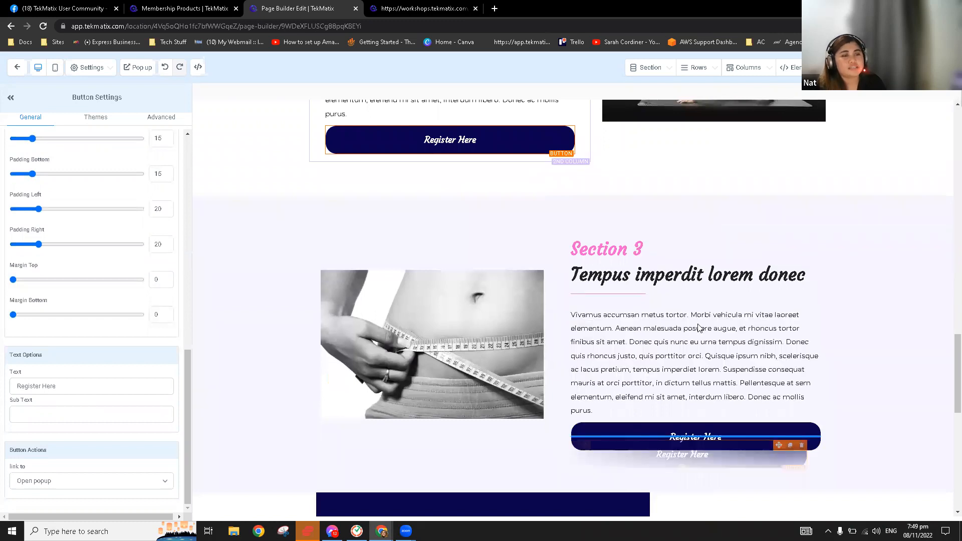
{"action": "scroll", "coordinate": [701, 331], "scroll_direction": "down", "scroll_amount": 5}
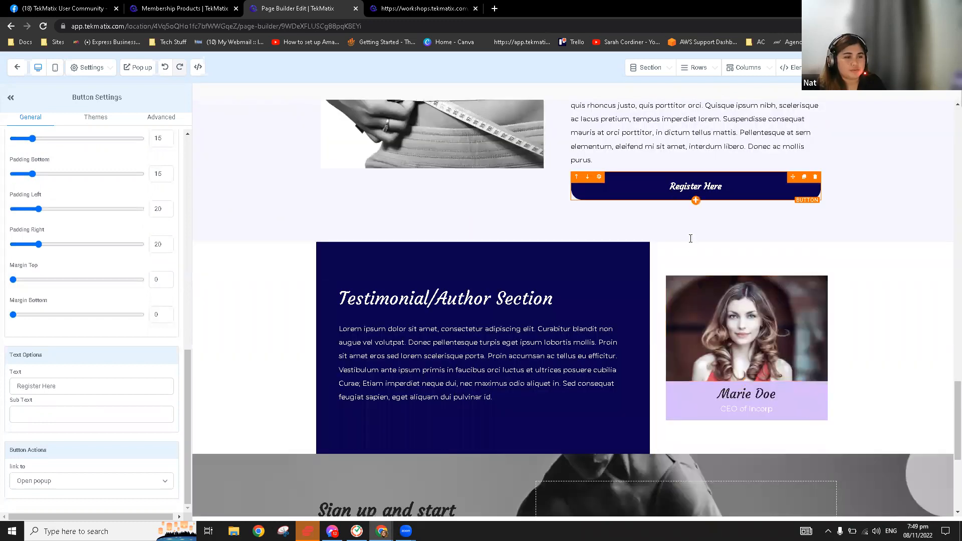
{"action": "scroll", "coordinate": [691, 238], "scroll_direction": "down", "scroll_amount": 2}
{"action": "scroll", "coordinate": [470, 394], "scroll_direction": "down", "scroll_amount": 3}
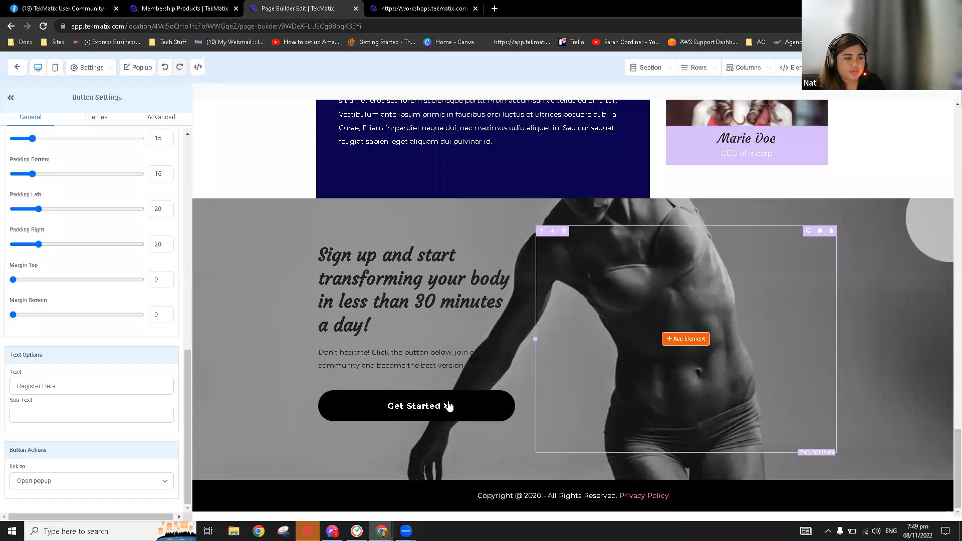
Check the link settings of the Get Started and Register Here buttons
{"action": "left_click", "coordinate": [473, 390]}
{"action": "scroll", "coordinate": [488, 371], "scroll_direction": "up", "scroll_amount": 5}
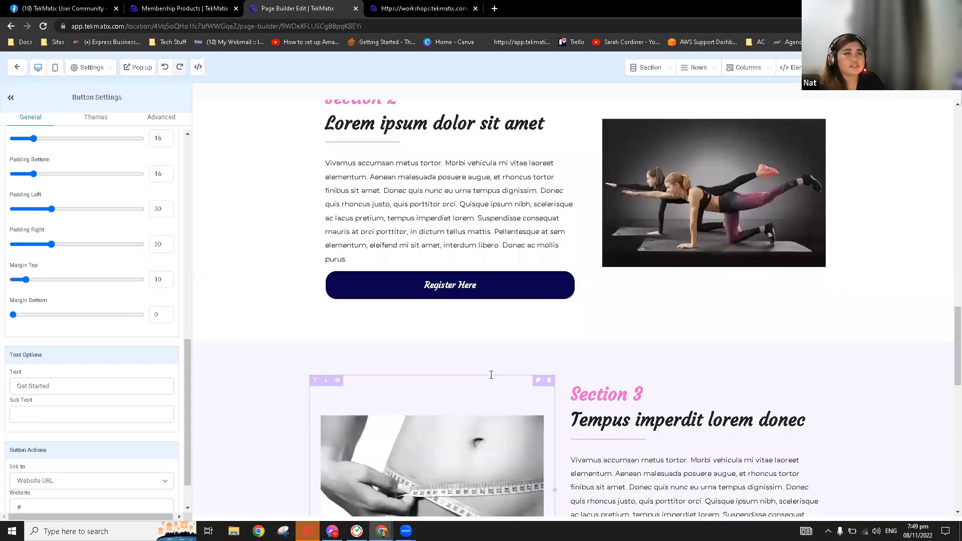
{"action": "scroll", "coordinate": [700, 194], "scroll_direction": "up", "scroll_amount": 10}
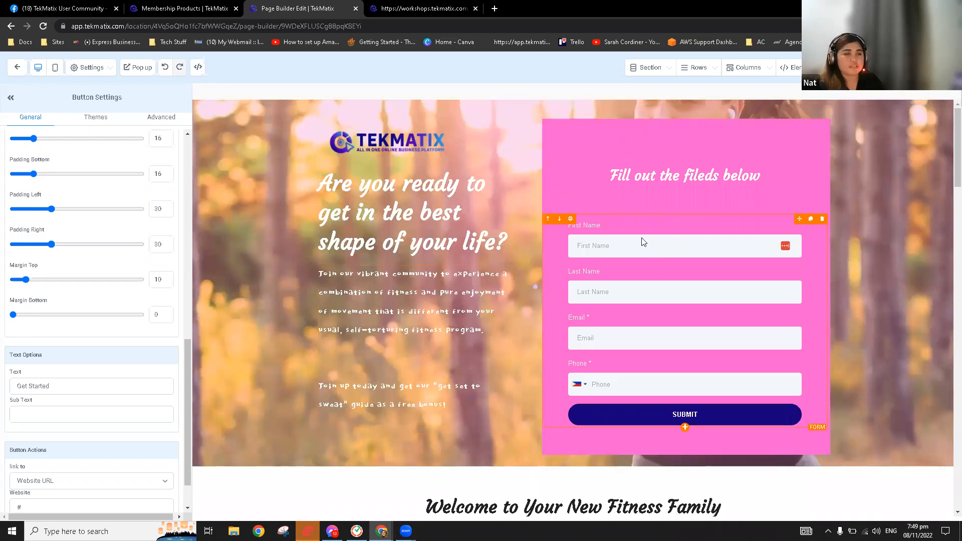
{"action": "scroll", "coordinate": [643, 238], "scroll_direction": "down", "scroll_amount": 5}
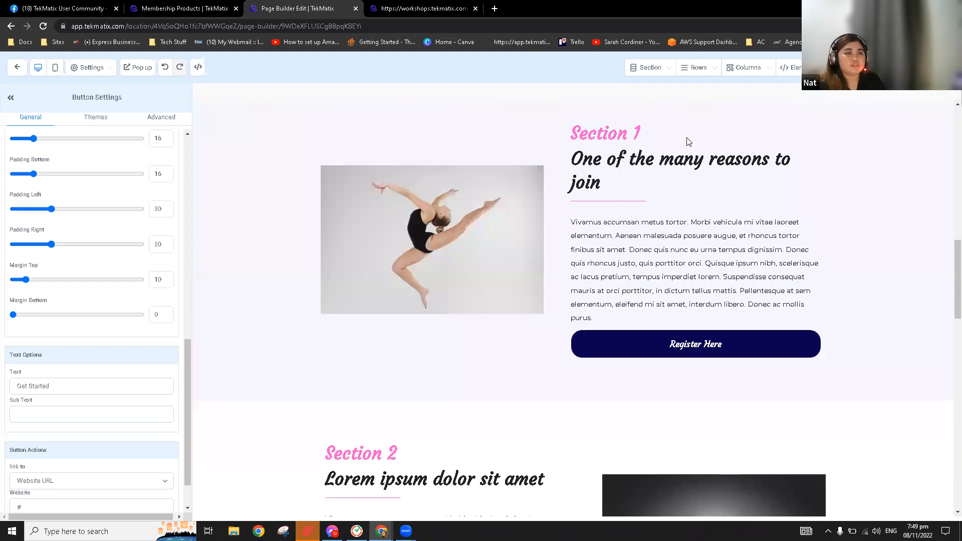
{"action": "scroll", "coordinate": [686, 143], "scroll_direction": "down", "scroll_amount": 3}
{"action": "scroll", "coordinate": [686, 152], "scroll_direction": "up", "scroll_amount": 1}
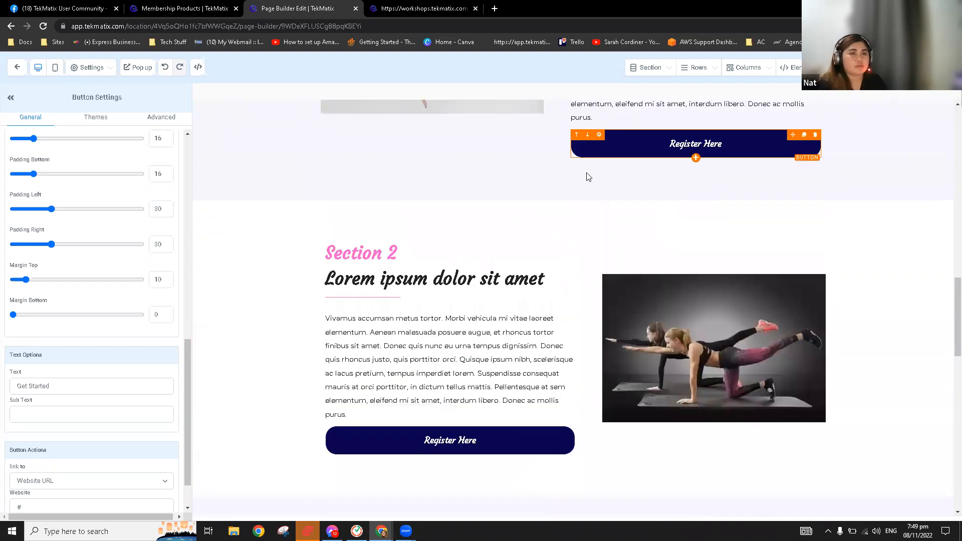
{"action": "left_click", "coordinate": [627, 152]}
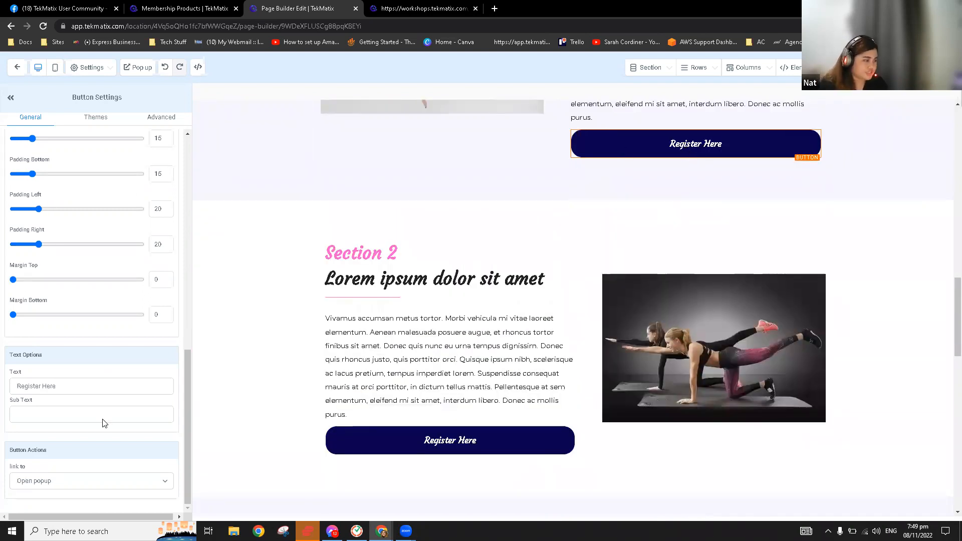
{"action": "left_click", "coordinate": [399, 437]}
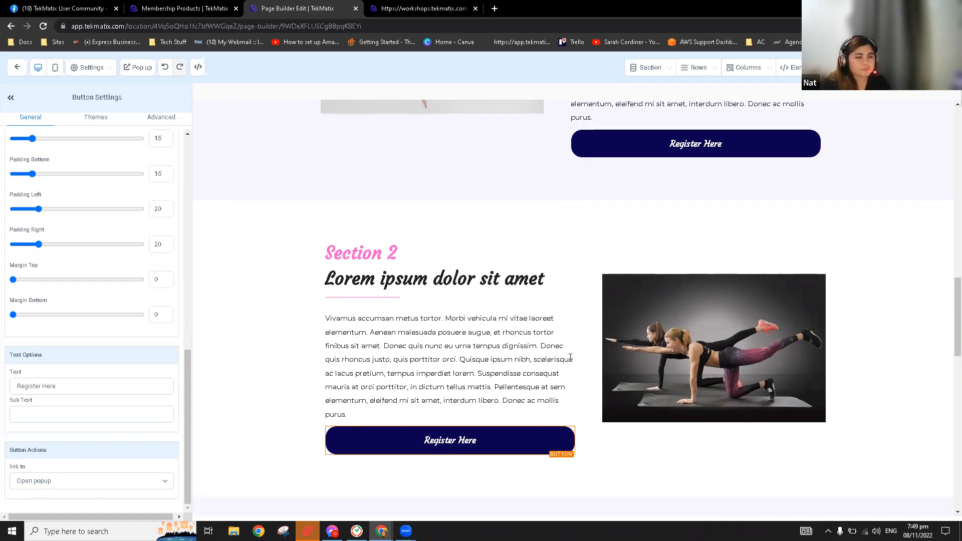
{"action": "scroll", "coordinate": [701, 195], "scroll_direction": "down", "scroll_amount": 5}
{"action": "scroll", "coordinate": [702, 195], "scroll_direction": "down", "scroll_amount": 3}
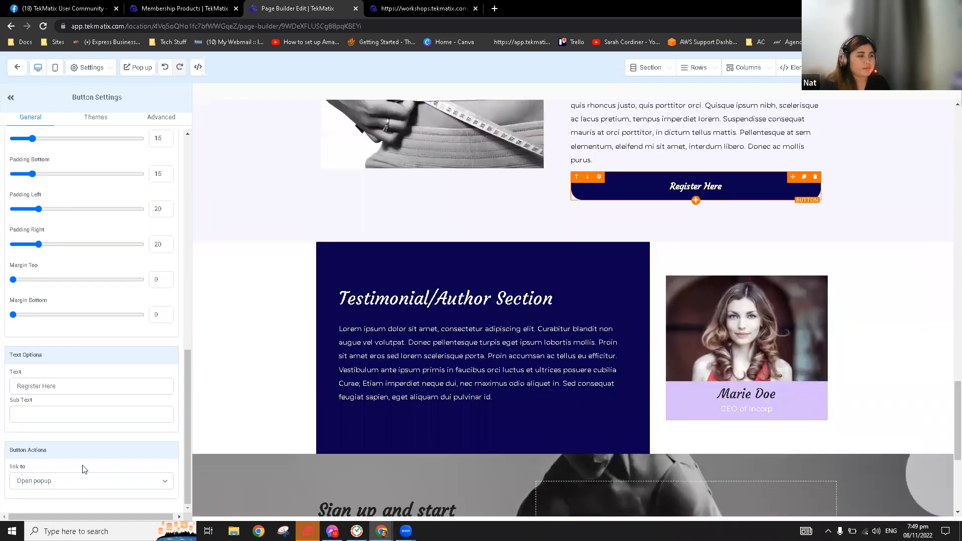
{"action": "scroll", "coordinate": [386, 433], "scroll_direction": "down", "scroll_amount": 5}
Change the Get Started button's link action from Website URL to Open popup
{"action": "left_click", "coordinate": [395, 412]}
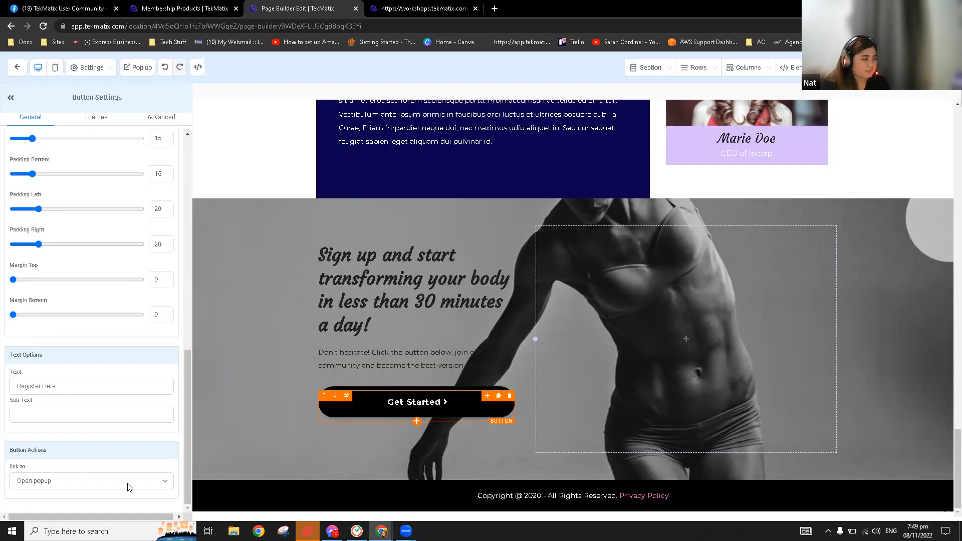
{"action": "scroll", "coordinate": [127, 428], "scroll_direction": "down", "scroll_amount": 1}
{"action": "left_click", "coordinate": [127, 432]}
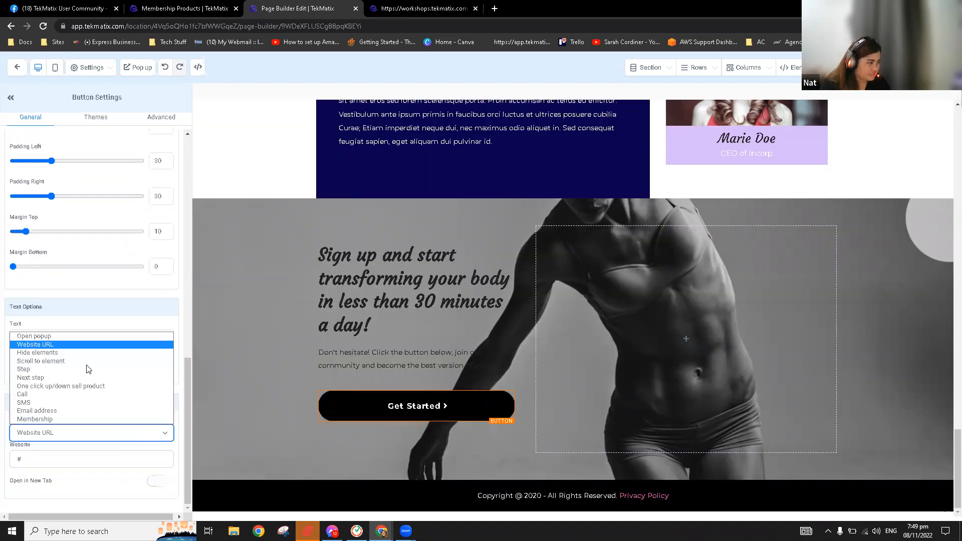
{"action": "left_click", "coordinate": [89, 335]}
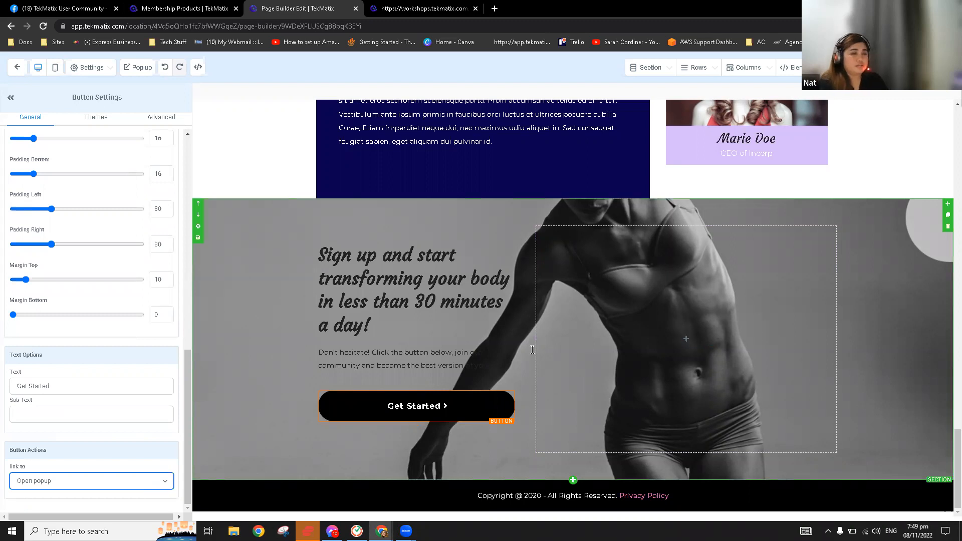
{"action": "scroll", "coordinate": [532, 349], "scroll_direction": "up", "scroll_amount": 5}
{"action": "scroll", "coordinate": [691, 292], "scroll_direction": "up", "scroll_amount": 2}
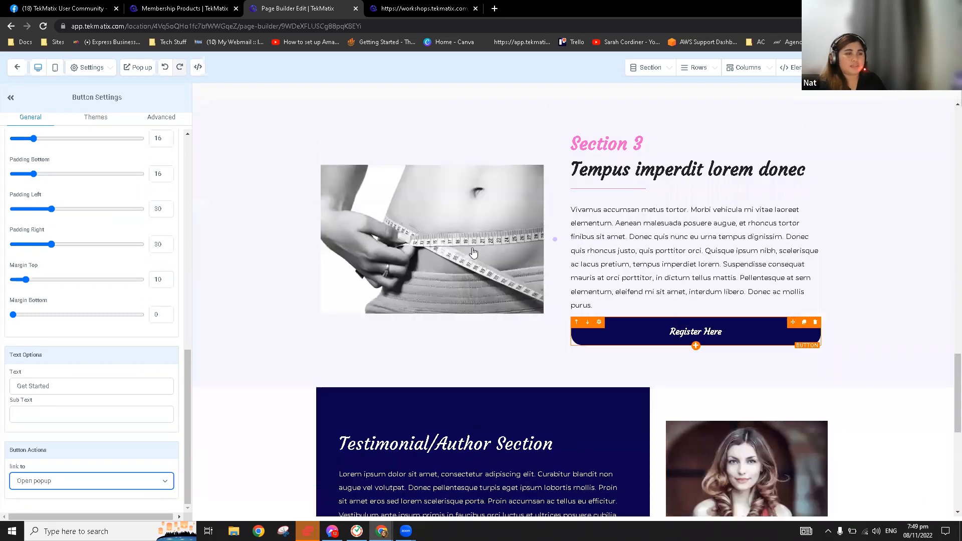
{"action": "scroll", "coordinate": [473, 252], "scroll_direction": "up", "scroll_amount": 3}
{"action": "scroll", "coordinate": [473, 250], "scroll_direction": "up", "scroll_amount": 3}
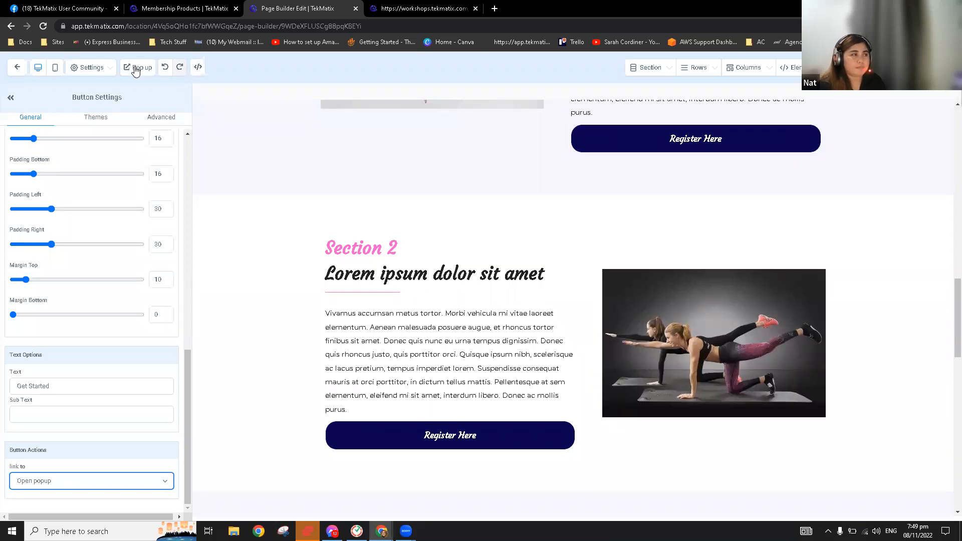
Add a one-column row to the popup holding the Lead Magnet 11/8 form
{"action": "left_click", "coordinate": [135, 68]}
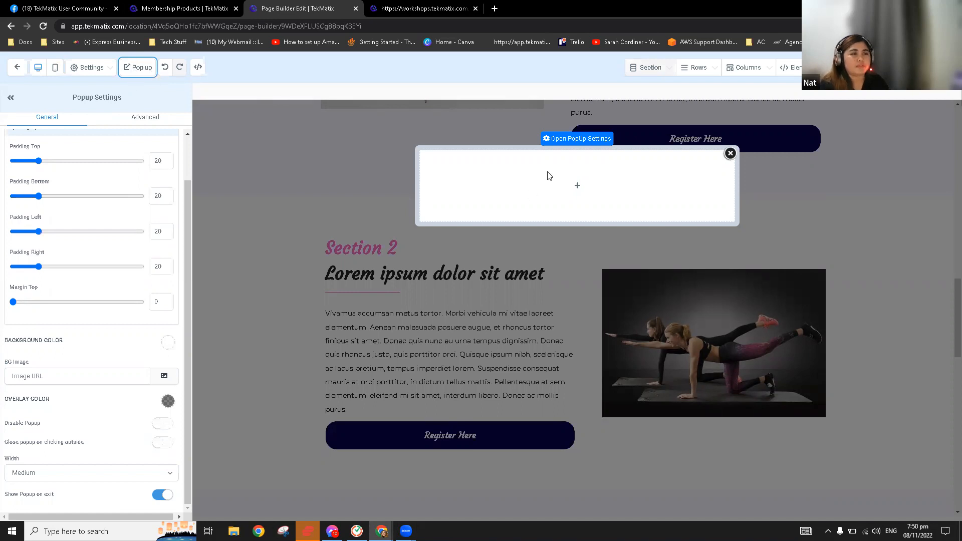
{"action": "left_click", "coordinate": [577, 186]}
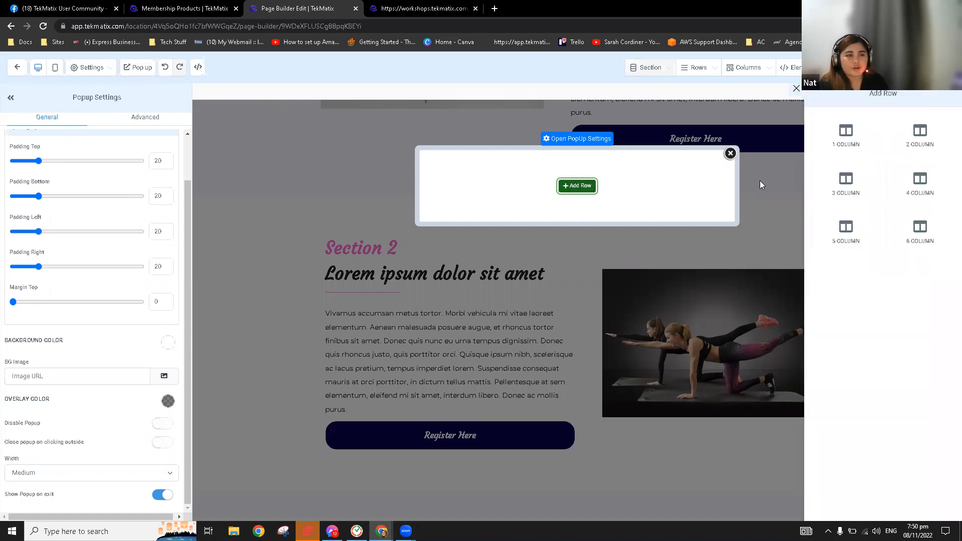
{"action": "left_click", "coordinate": [854, 145]}
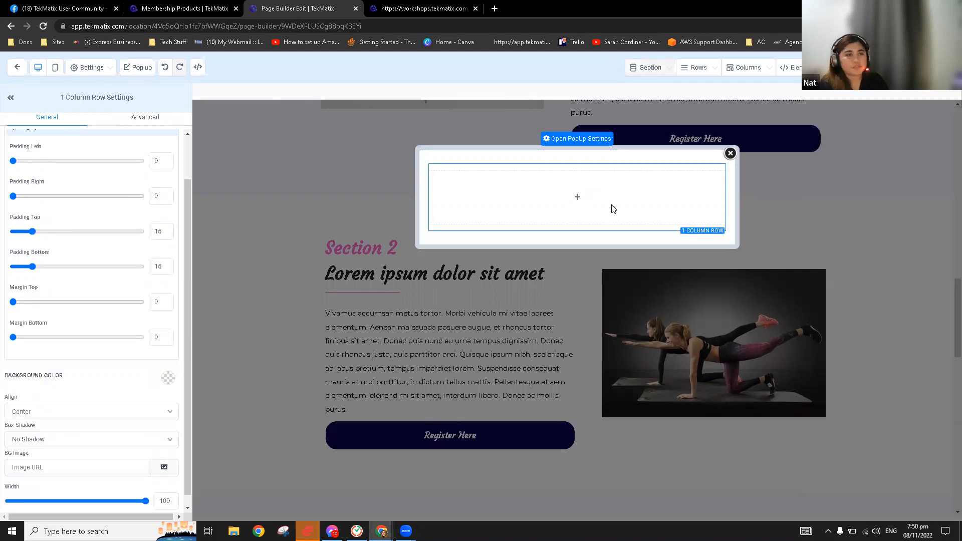
{"action": "left_click", "coordinate": [582, 197]}
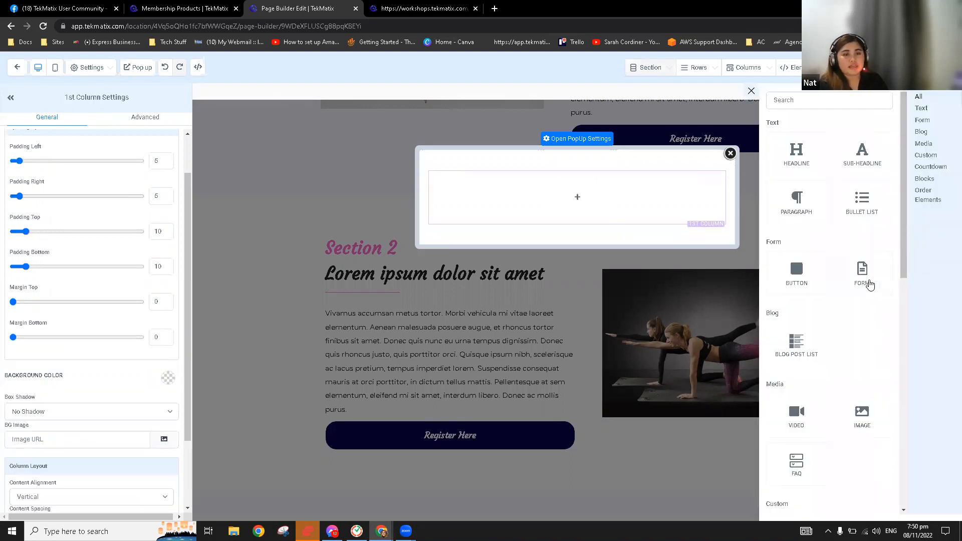
{"action": "left_click", "coordinate": [862, 273]}
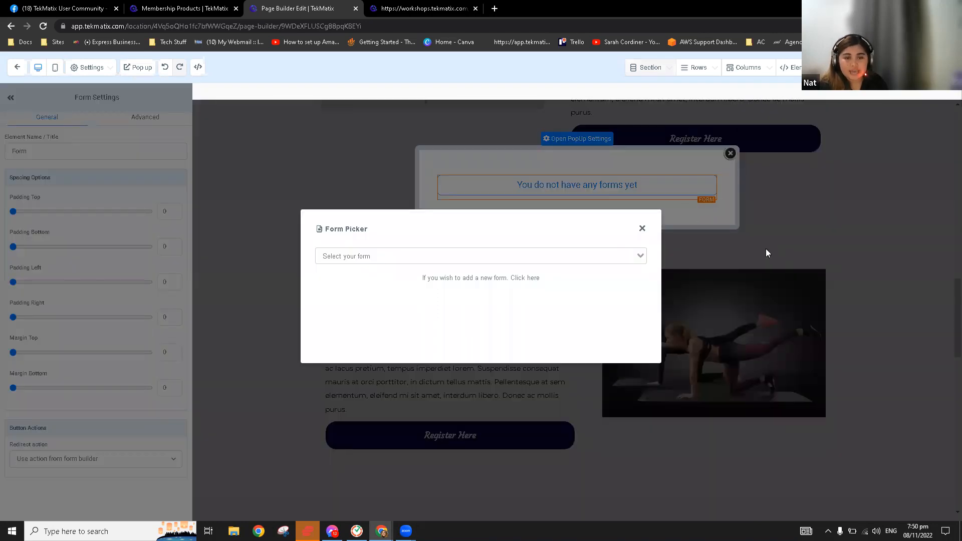
{"action": "left_click", "coordinate": [611, 255]}
{"action": "scroll", "coordinate": [509, 303], "scroll_direction": "down", "scroll_amount": 5}
{"action": "scroll", "coordinate": [509, 302], "scroll_direction": "down", "scroll_amount": 2}
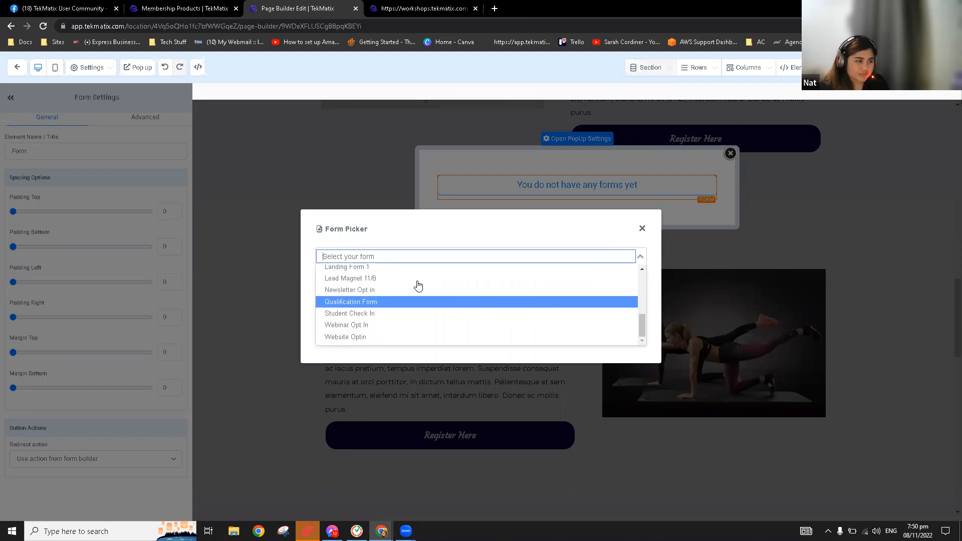
{"action": "left_click", "coordinate": [370, 279]}
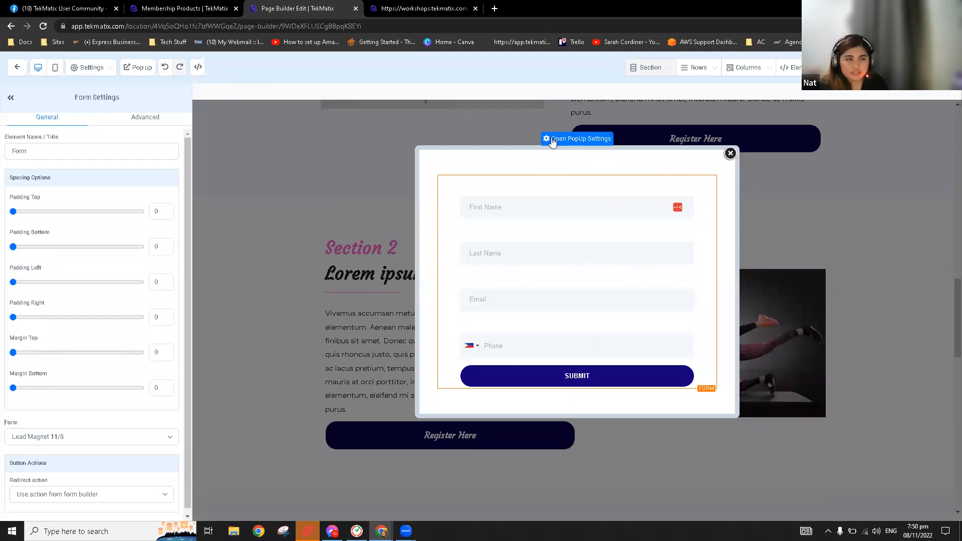
Give the popup a pink background and place a headline at its top
{"action": "left_click", "coordinate": [587, 139]}
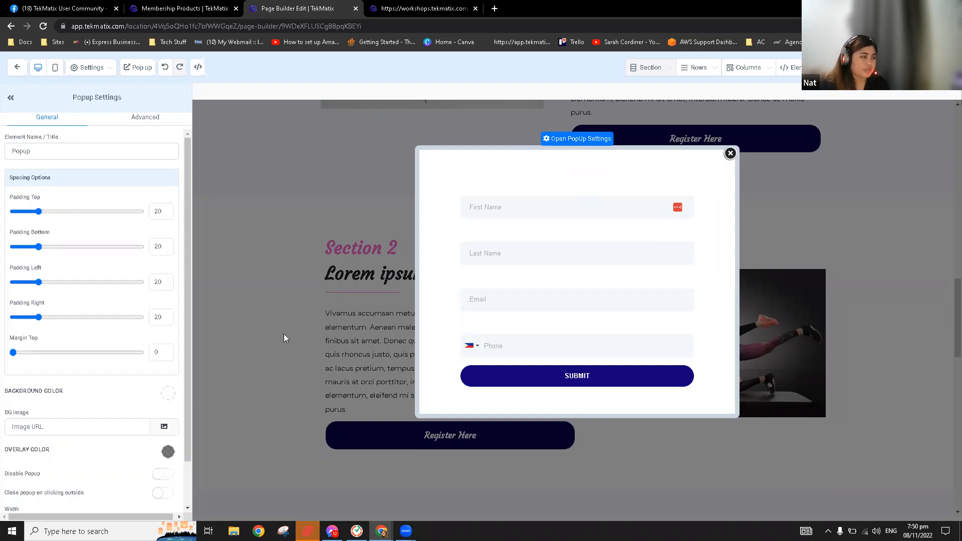
{"action": "left_click", "coordinate": [167, 399]}
{"action": "left_click", "coordinate": [153, 430]}
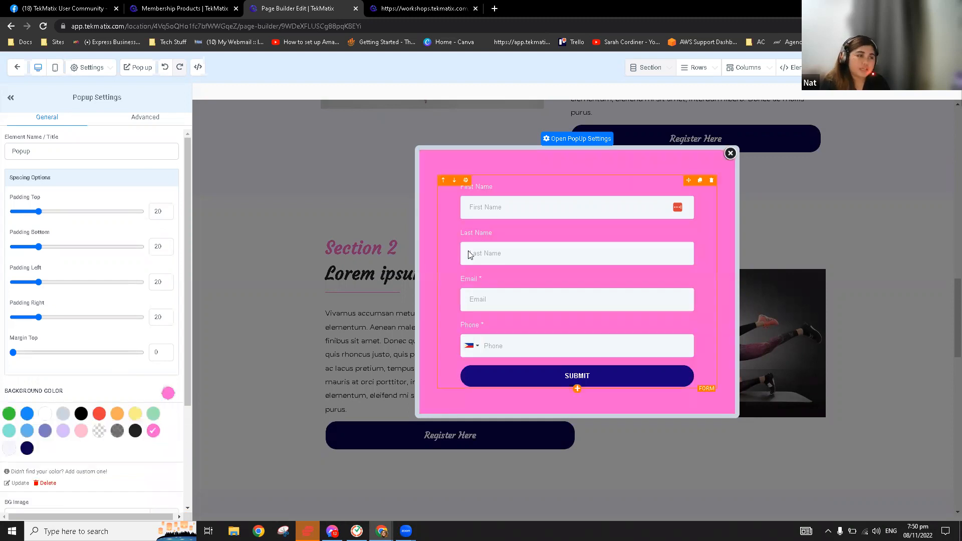
{"action": "left_click", "coordinate": [169, 393]}
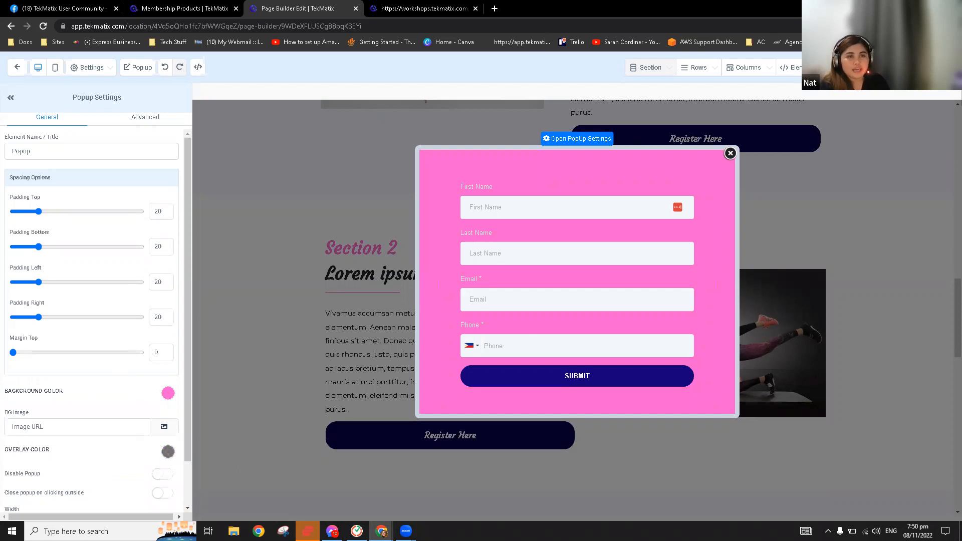
{"action": "left_click", "coordinate": [780, 91]}
{"action": "left_click_drag", "start_coordinate": [808, 157], "coordinate": [606, 185]}
Set the popup headline to 'Register Now By Filling Out The Form Below', broken before 'Out'
{"action": "left_click", "coordinate": [605, 186]}
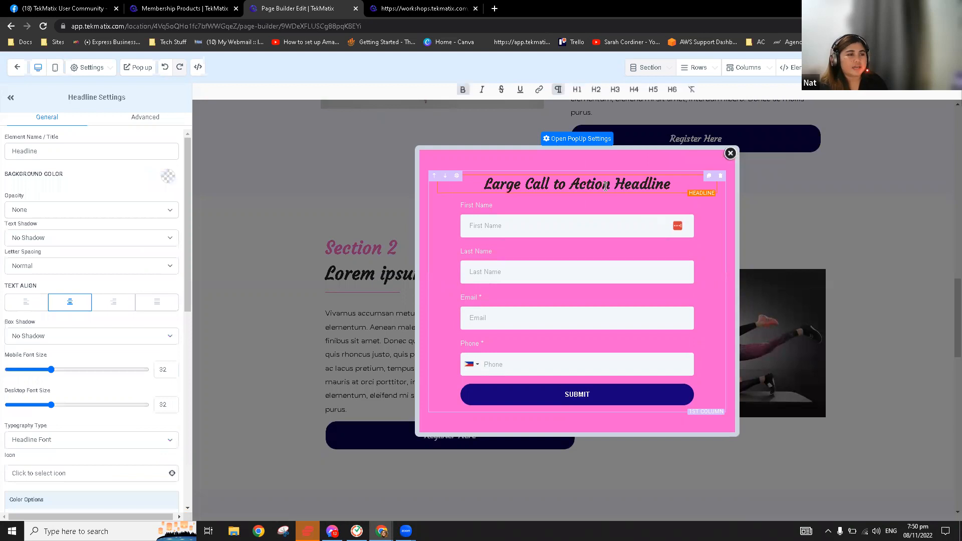
{"action": "triple_click", "coordinate": [605, 185]}
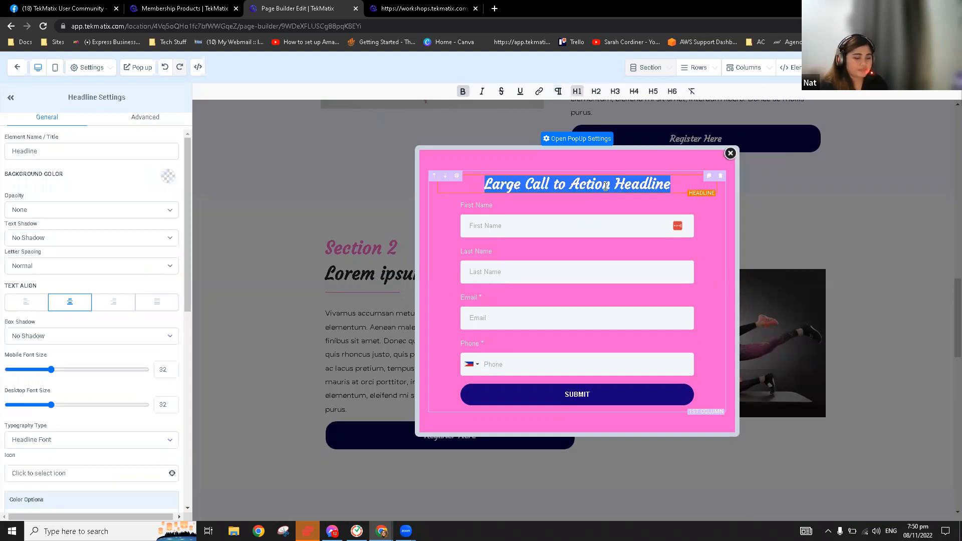
{"action": "type", "text": "Regi"}
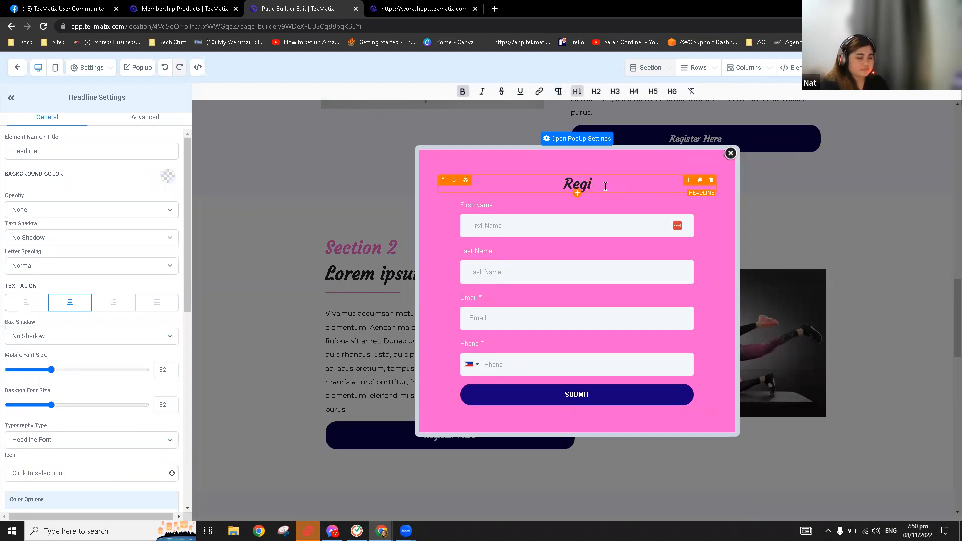
{"action": "type", "text": "ster Now"}
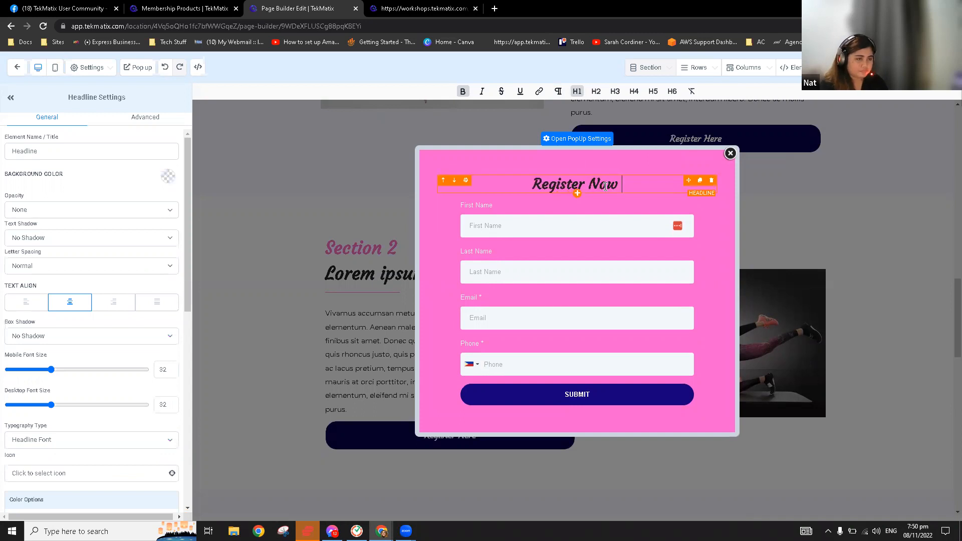
{"action": "type", "text": " By fi"}
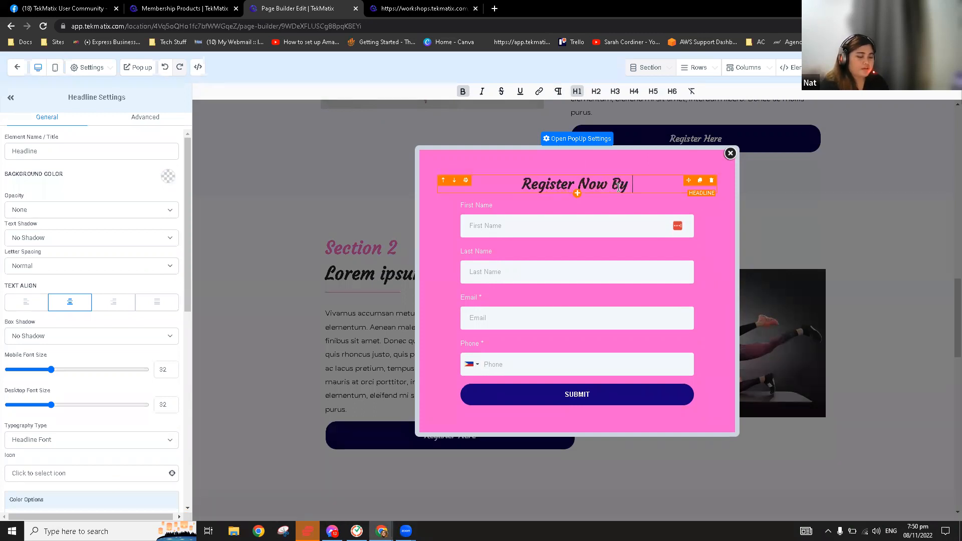
{"action": "key", "text": "BackSpace"}
{"action": "key", "text": "BackSpace"}
{"action": "type", "text": "Filli"}
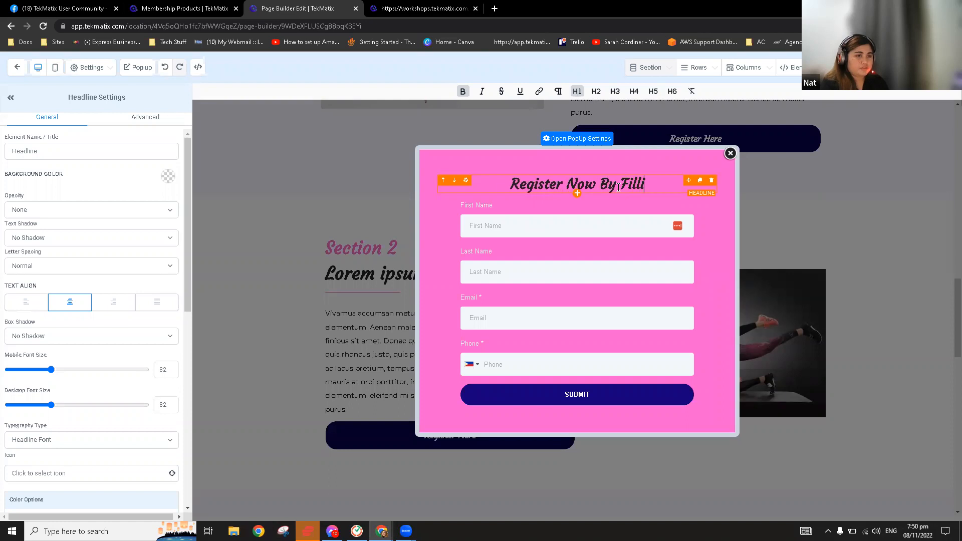
{"action": "type", "text": "ng Out The Form"}
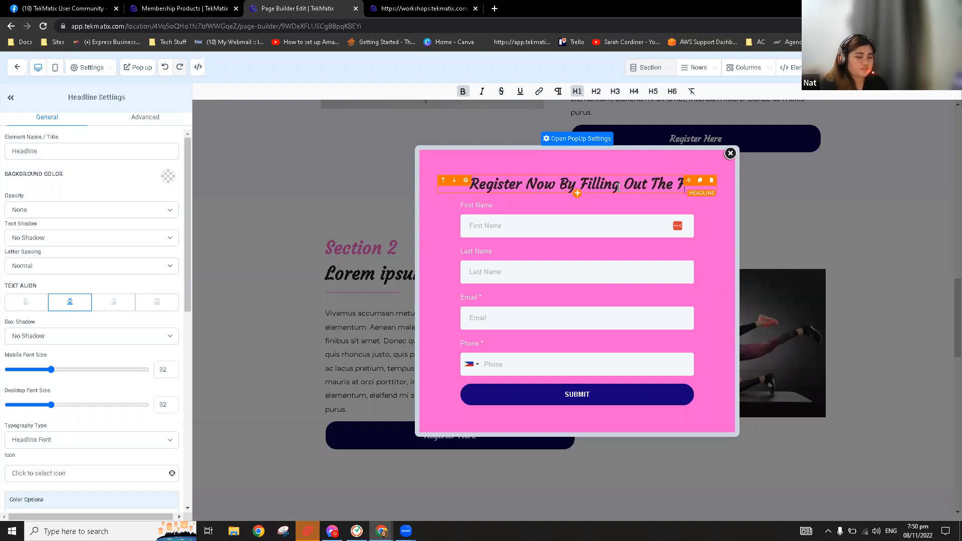
{"action": "type", "text": ". Selow"}
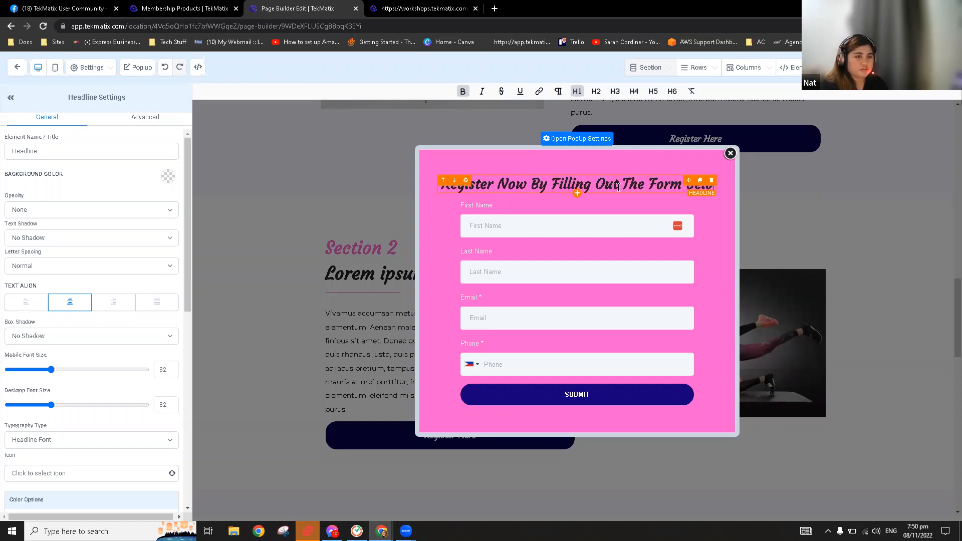
{"action": "left_click", "coordinate": [607, 187]}
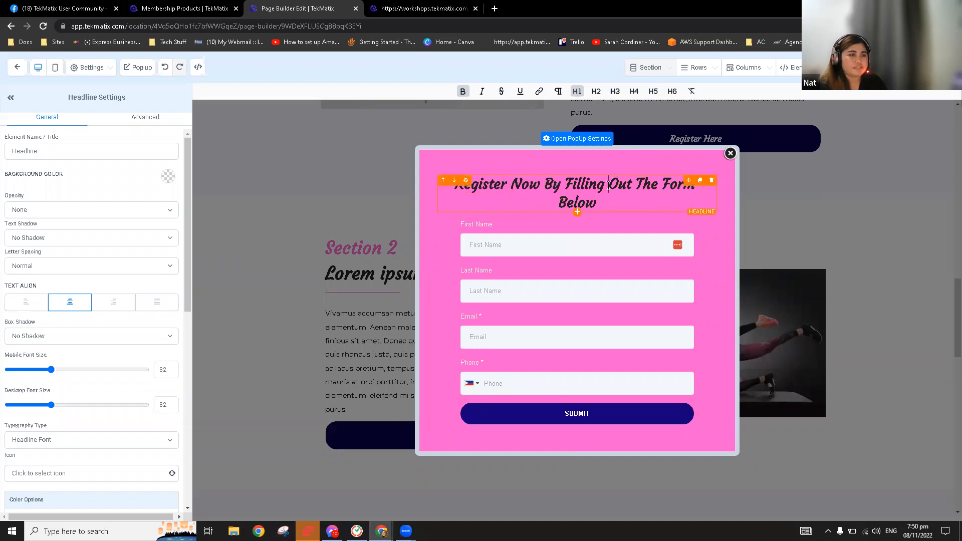
{"action": "key", "text": "Return"}
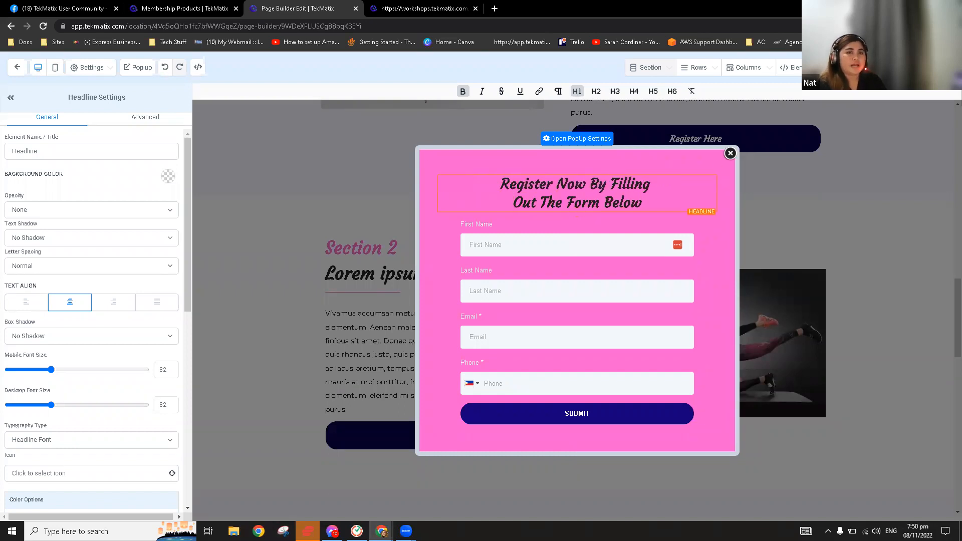
{"action": "key", "text": "ctrl+s"}
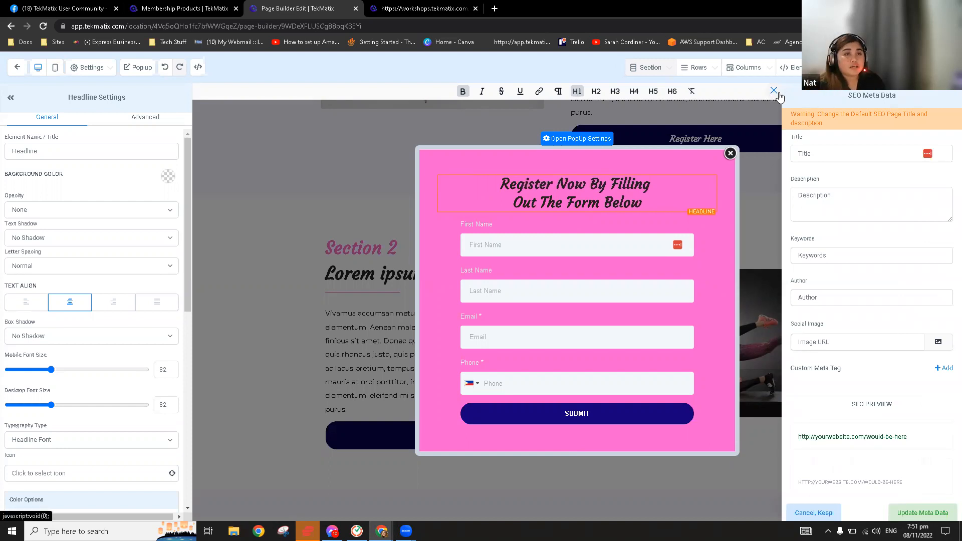
{"action": "left_click", "coordinate": [774, 92]}
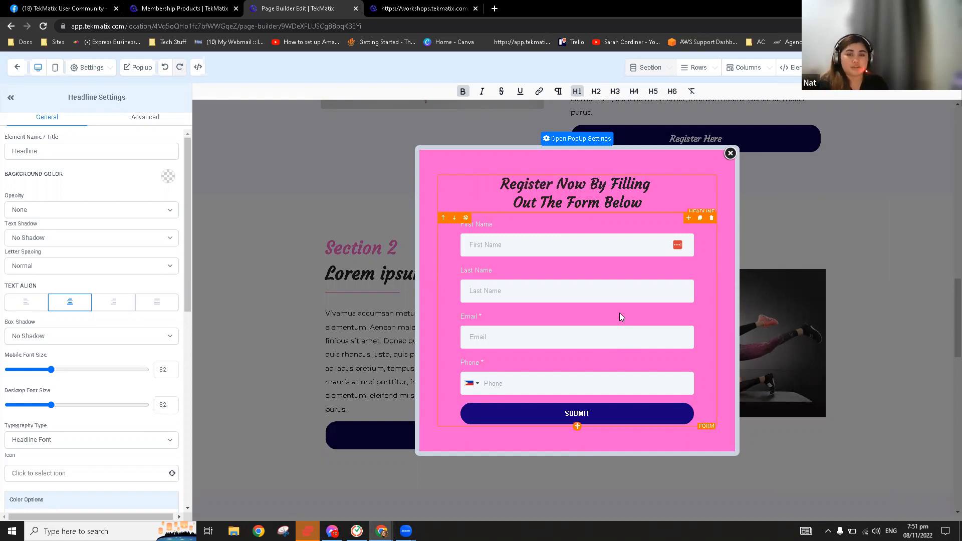
Set the popup's lead magnet form to redirect submitters to 'Go to Next step'
{"action": "left_click", "coordinate": [597, 288]}
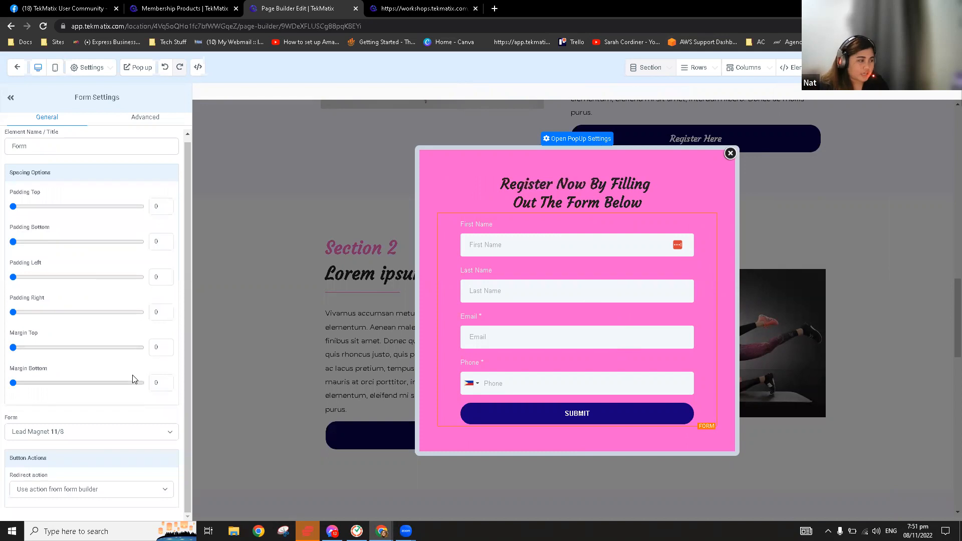
{"action": "left_click", "coordinate": [57, 490]}
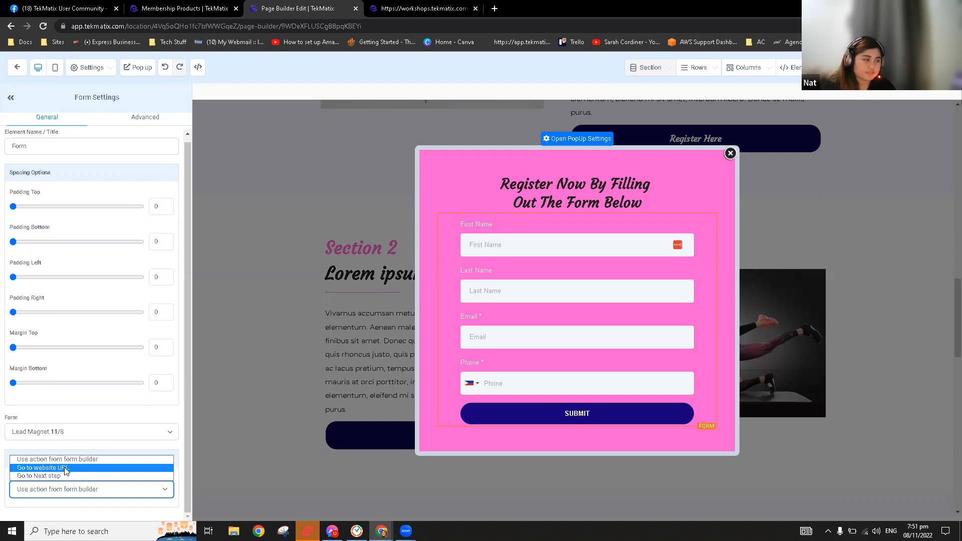
{"action": "left_click", "coordinate": [66, 476]}
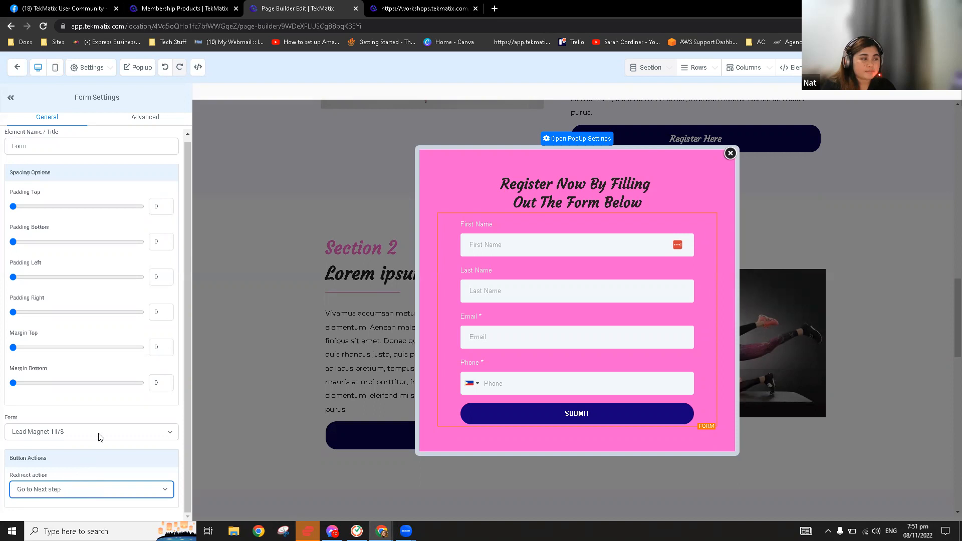
{"action": "left_click", "coordinate": [931, 67]}
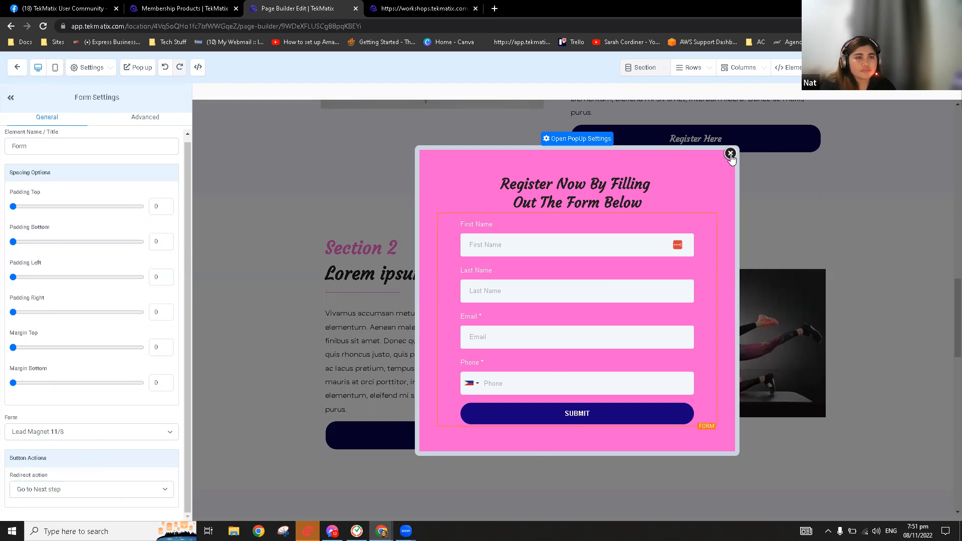
Close the popup, set the hero form's redirect to 'Go to Next step', and save
{"action": "left_click", "coordinate": [731, 150]}
{"action": "scroll", "coordinate": [685, 261], "scroll_direction": "up", "scroll_amount": 15}
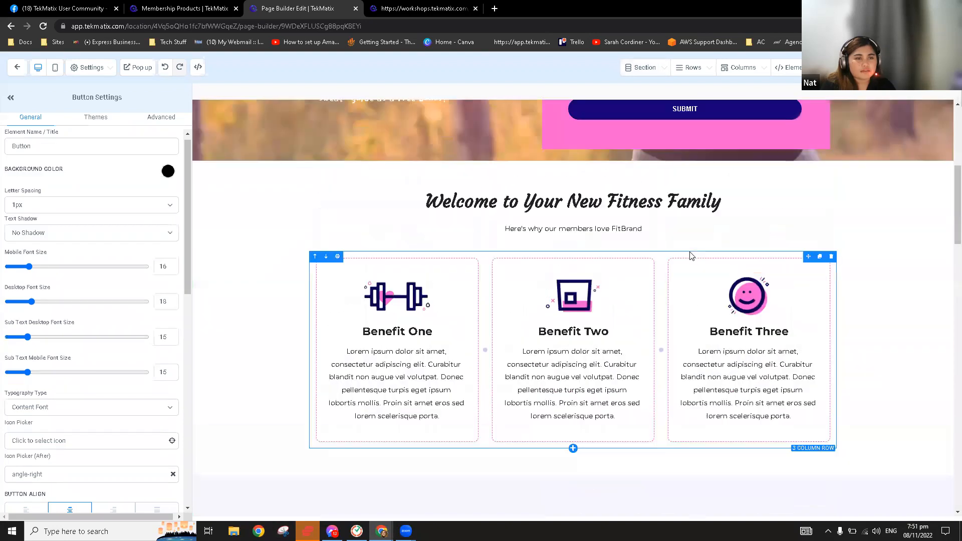
{"action": "left_click", "coordinate": [678, 310]}
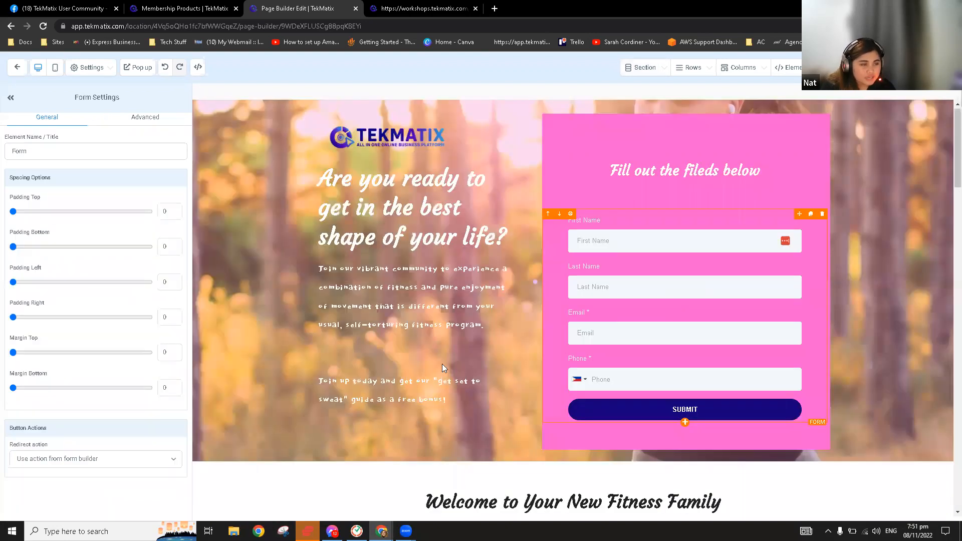
{"action": "scroll", "coordinate": [136, 452], "scroll_direction": "down", "scroll_amount": 1}
{"action": "left_click", "coordinate": [100, 490]}
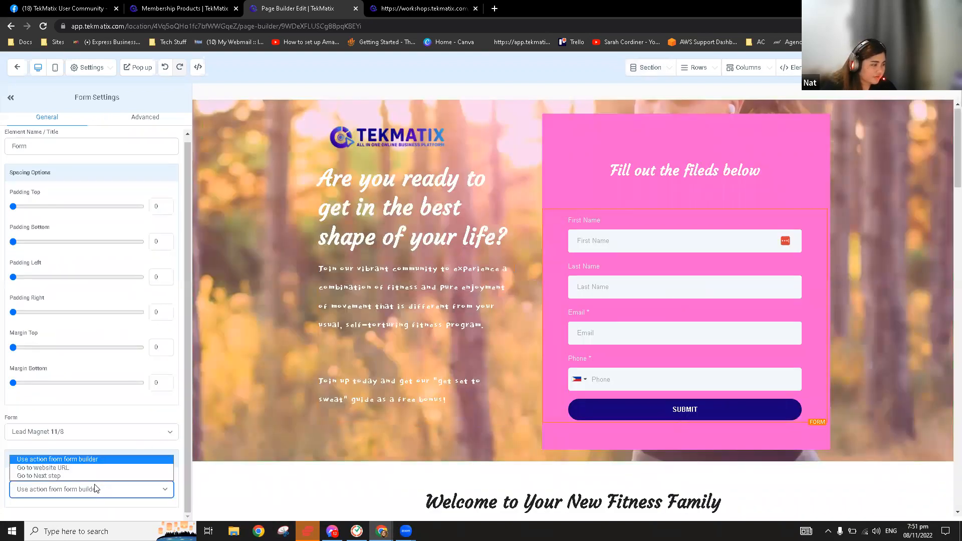
{"action": "left_click", "coordinate": [85, 476]}
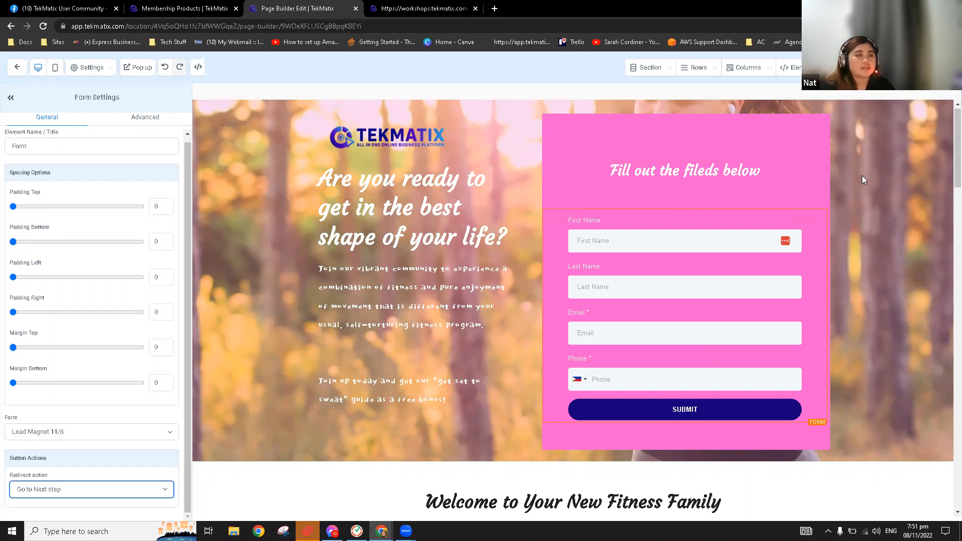
{"action": "left_click", "coordinate": [936, 67]}
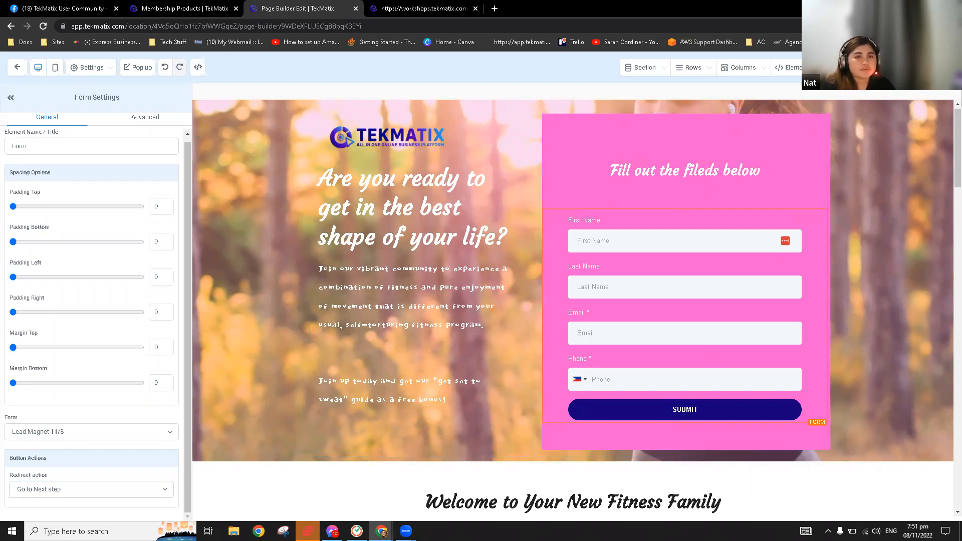
Enter 'Lead Magnet' as the page's SEO meta title
{"action": "left_click", "coordinate": [92, 73]}
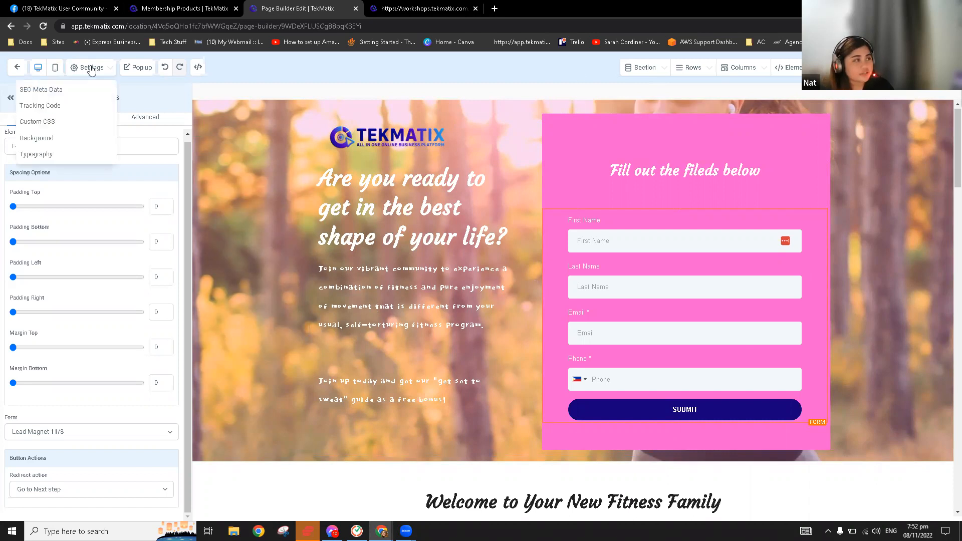
{"action": "left_click", "coordinate": [72, 92]}
{"action": "left_click", "coordinate": [845, 150]}
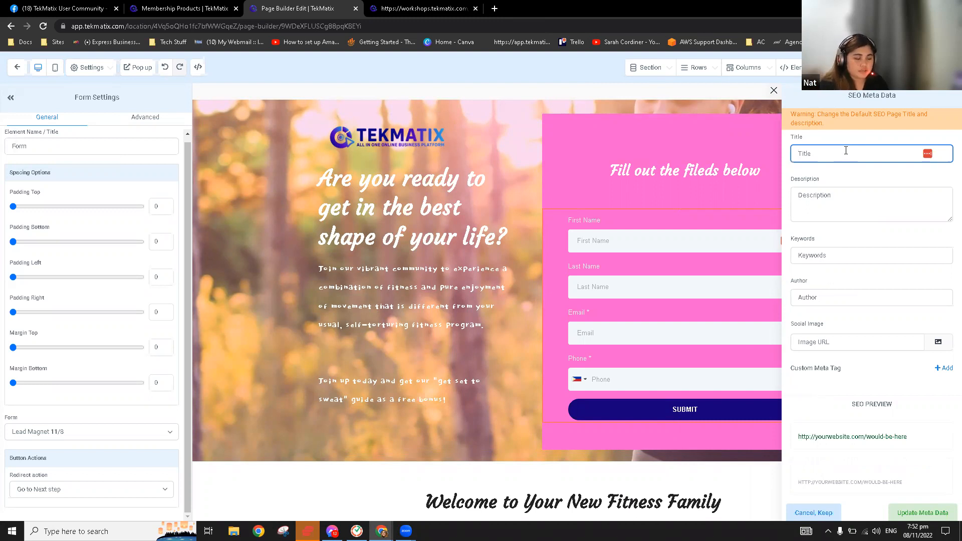
{"action": "type", "text": "Lead MAgnet"}
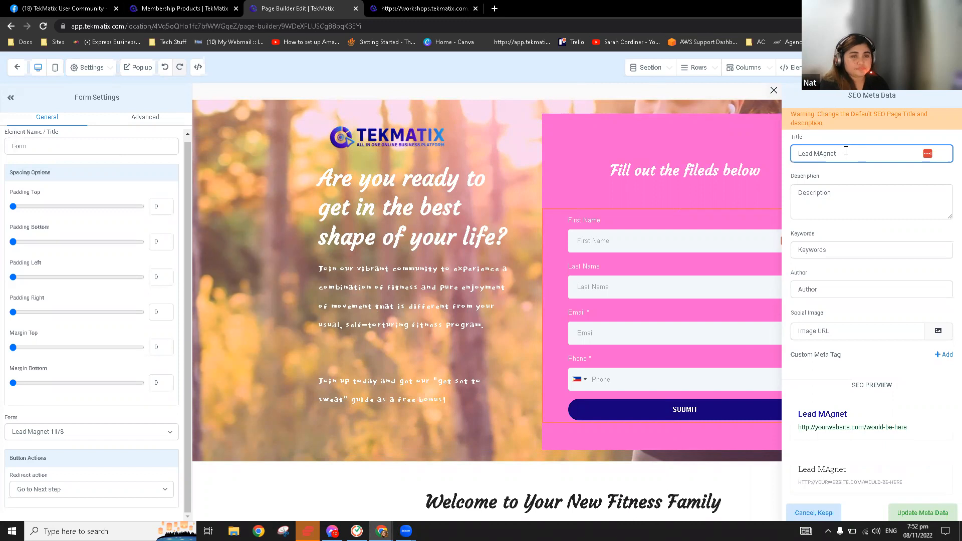
{"action": "left_click", "coordinate": [819, 157]}
{"action": "key", "text": "BackSpace"}
{"action": "type", "text": "a"}
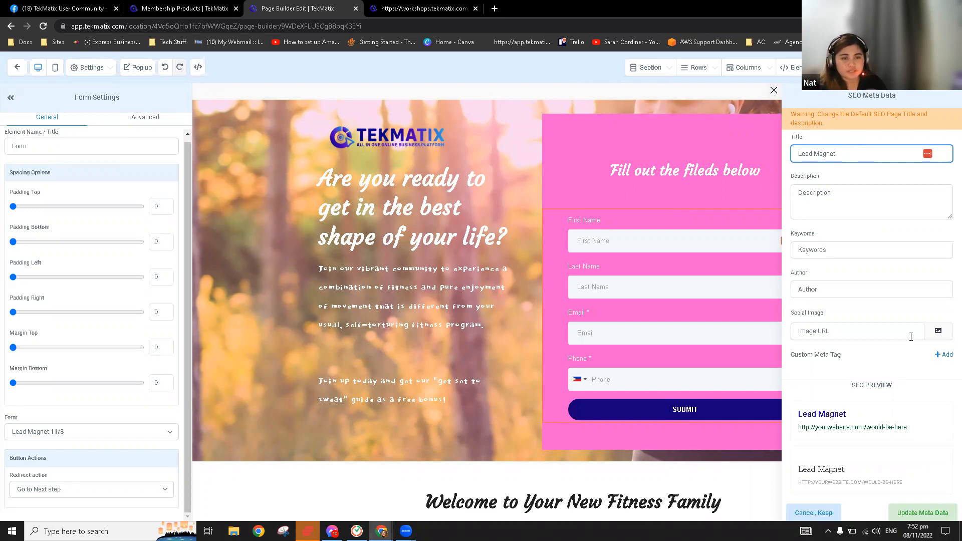
Add Untitled design (40).png as the social image, update the meta data, and exit the builder
{"action": "left_click", "coordinate": [942, 331]}
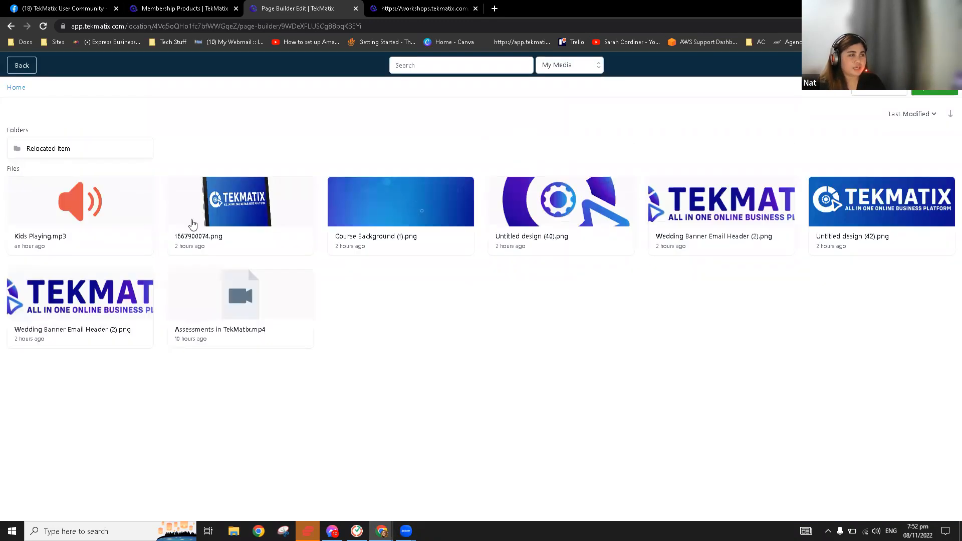
{"action": "left_click", "coordinate": [512, 210]}
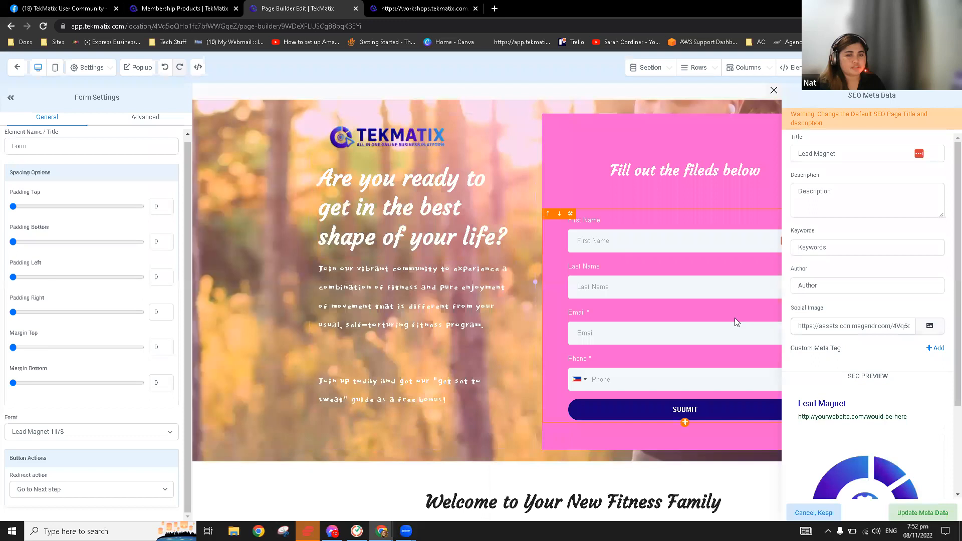
{"action": "scroll", "coordinate": [873, 430], "scroll_direction": "down", "scroll_amount": 2}
{"action": "left_click", "coordinate": [915, 512]}
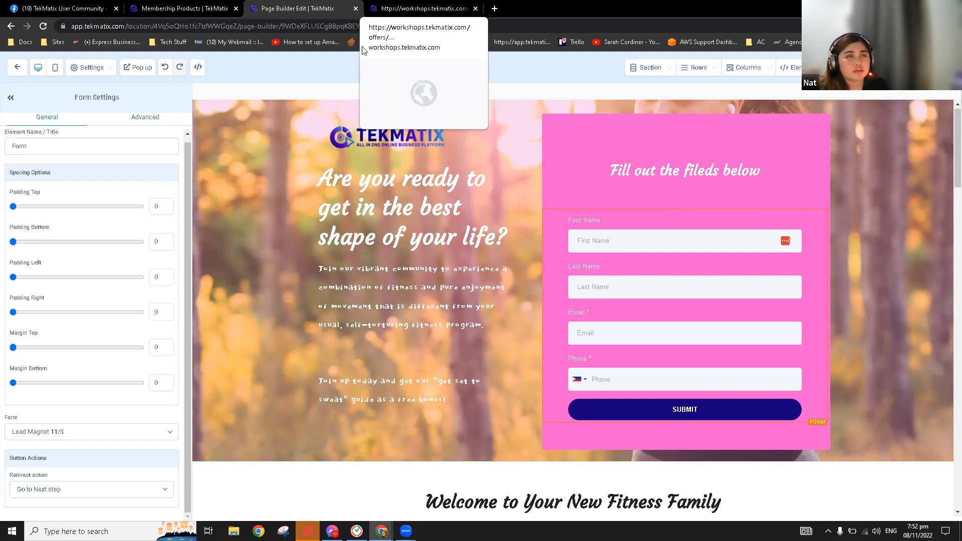
{"action": "left_click", "coordinate": [14, 73]}
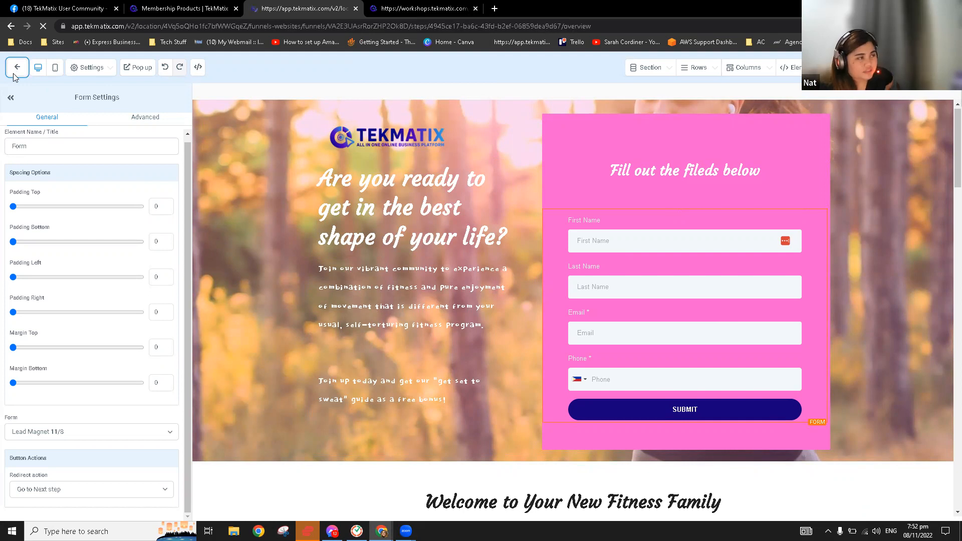
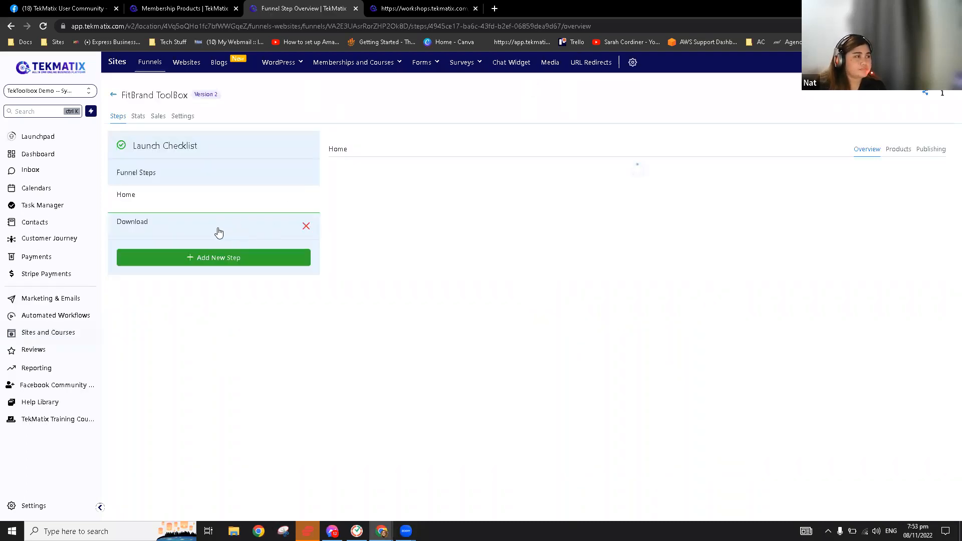
Switch between the Download and Home step overviews, ending on the Home step
{"action": "left_click", "coordinate": [219, 231]}
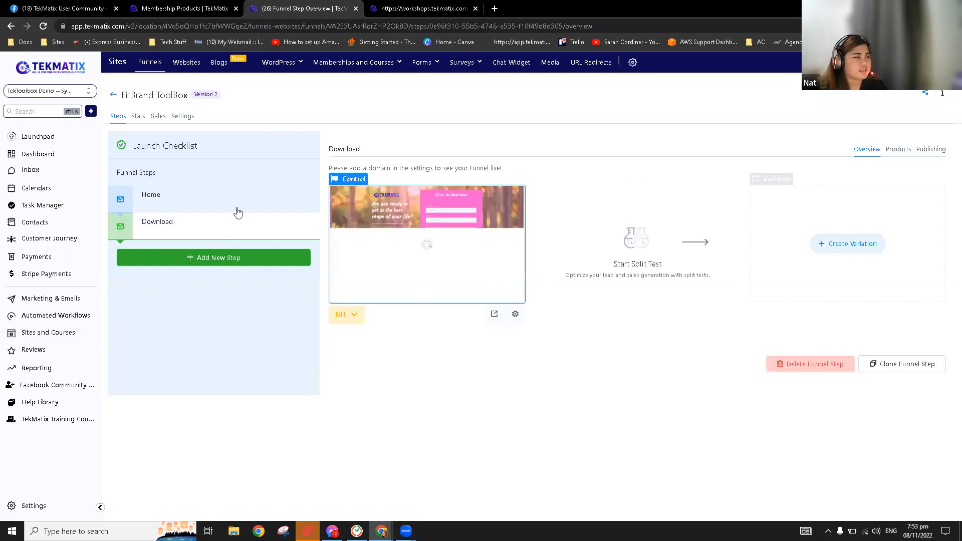
{"action": "left_click", "coordinate": [219, 201]}
{"action": "left_click", "coordinate": [220, 231]}
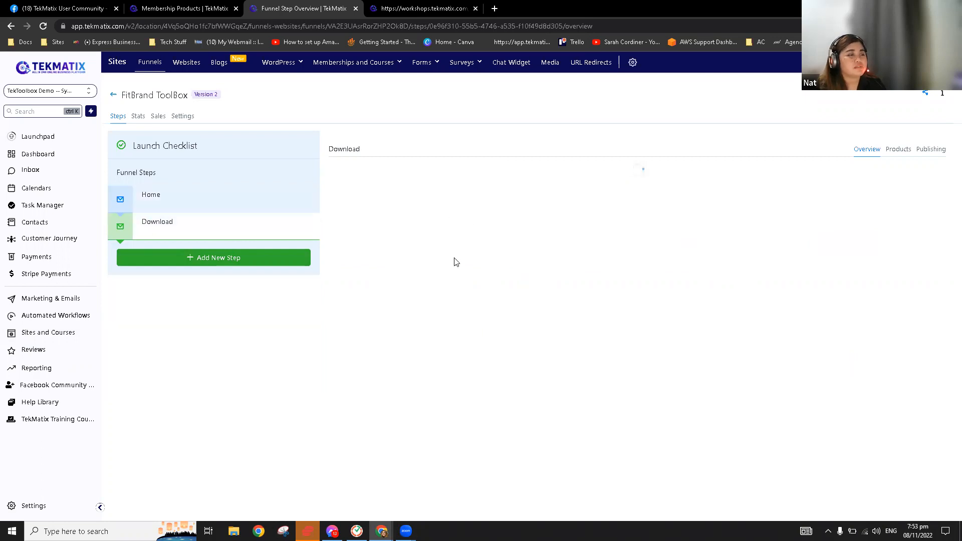
{"action": "left_click", "coordinate": [210, 197]}
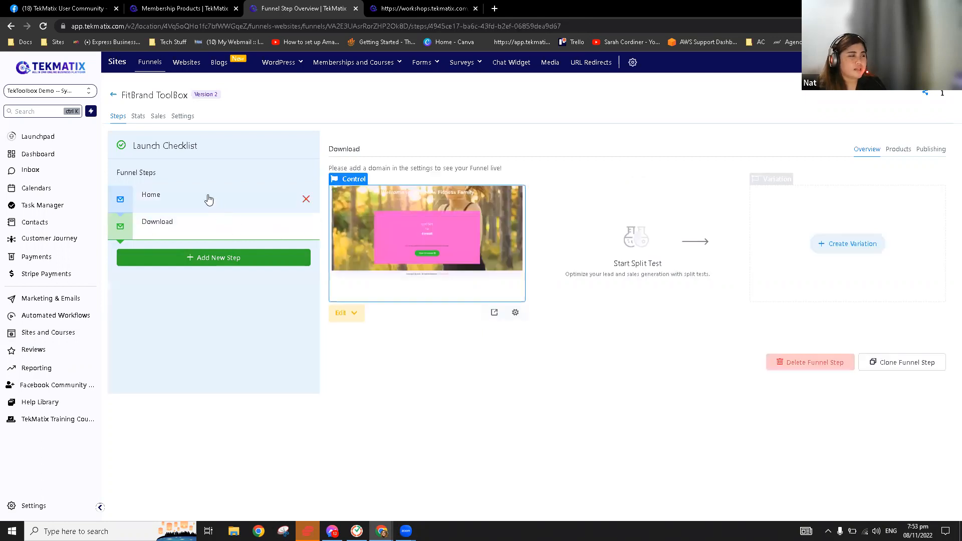
Set the funnel's domain to learn.tekmatix.com in Settings and save
{"action": "left_click", "coordinate": [183, 116]}
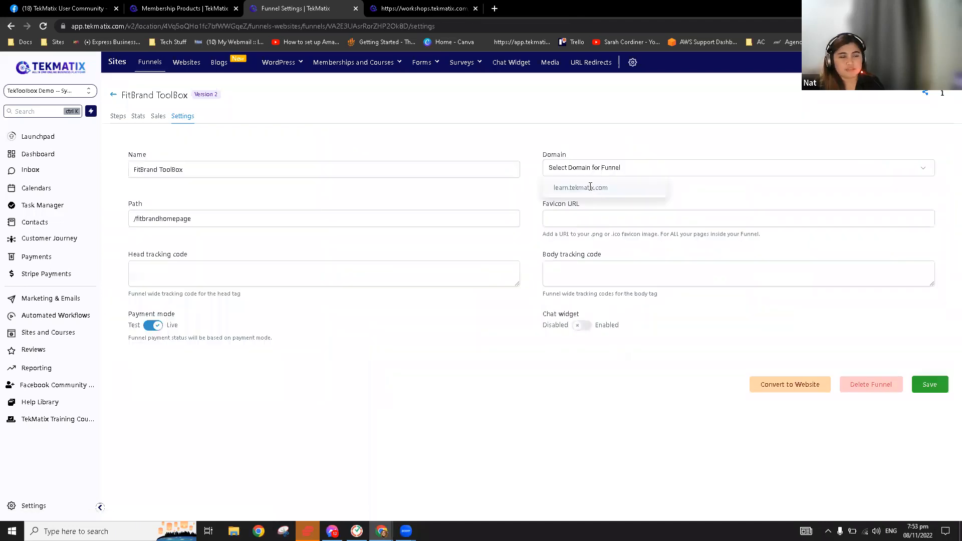
{"action": "left_click", "coordinate": [591, 188]}
{"action": "left_click", "coordinate": [599, 206]}
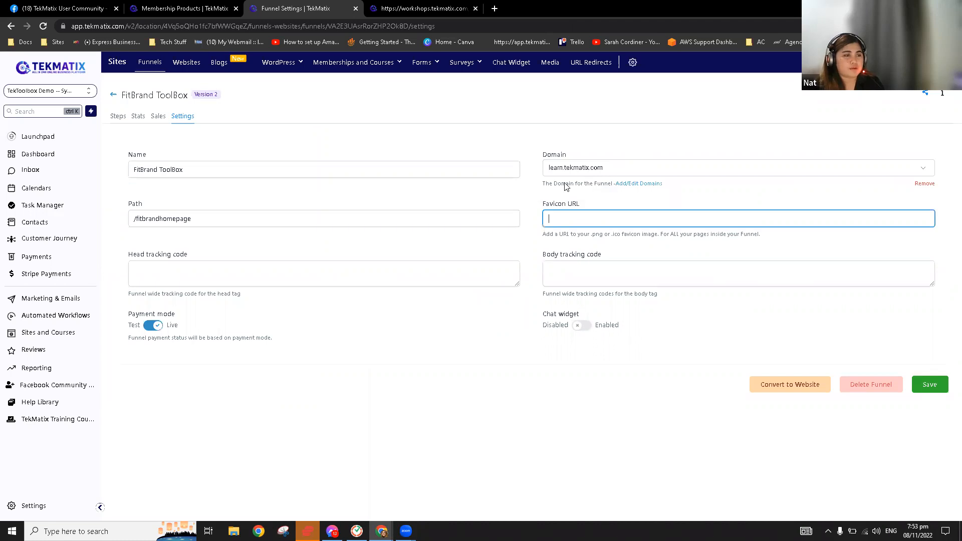
{"action": "left_click", "coordinate": [926, 383]}
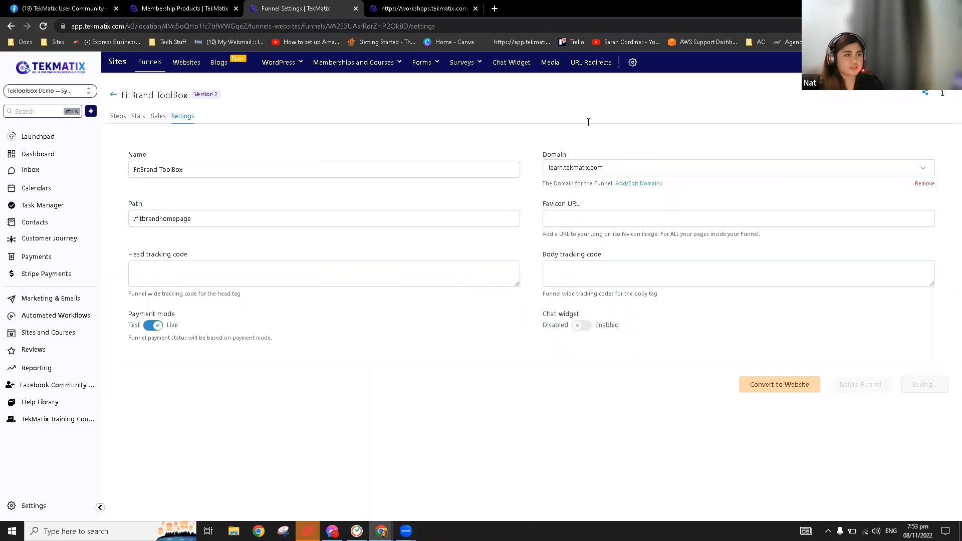
Open learn.tekmatix.com/home-9235 in a new tab, close its popup, then return to the step overview
{"action": "key", "text": "Return"}
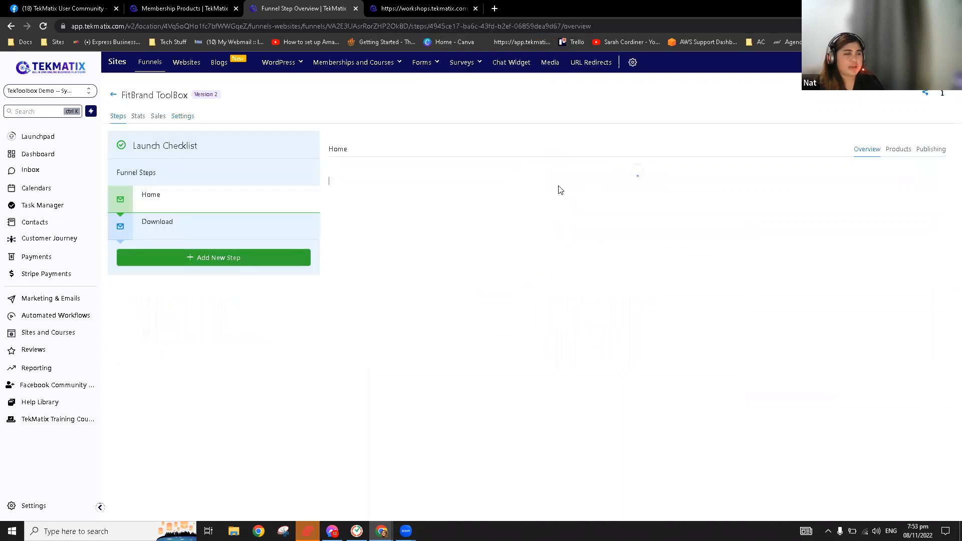
{"action": "left_click_drag", "start_coordinate": [335, 172], "coordinate": [481, 37]}
{"action": "key", "text": "ctrl+c"}
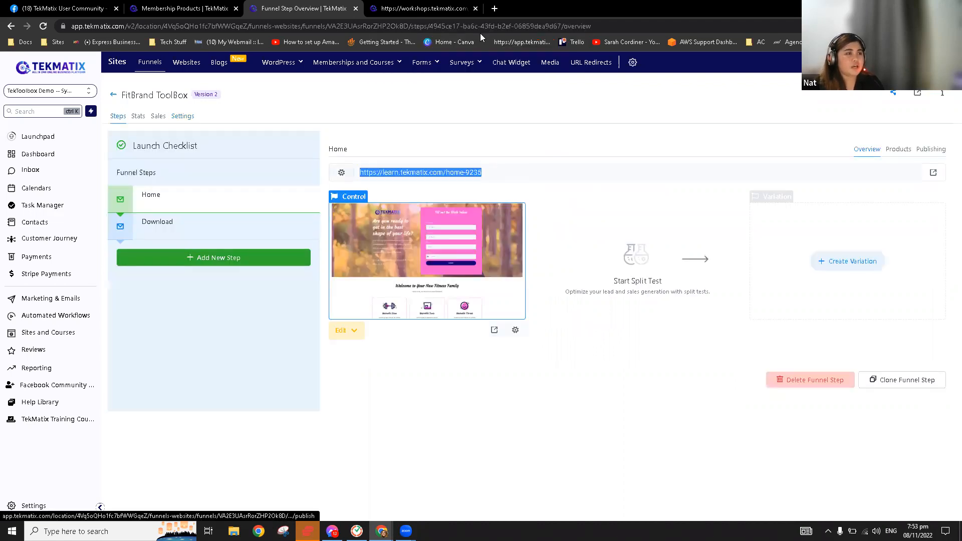
{"action": "left_click", "coordinate": [499, 10]}
{"action": "key", "text": "ctrl+v"}
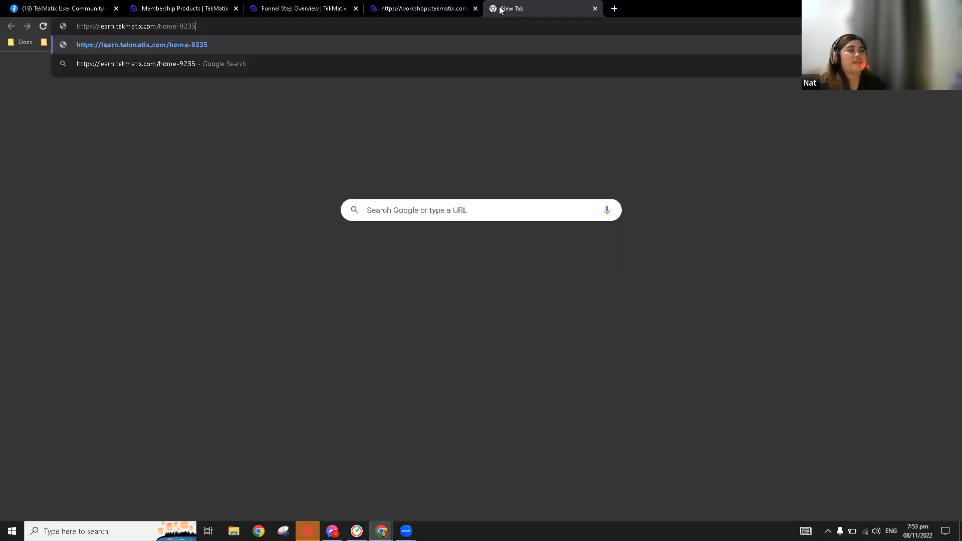
{"action": "key", "text": "Return"}
{"action": "left_click_drag", "start_coordinate": [288, 4], "coordinate": [460, 4]}
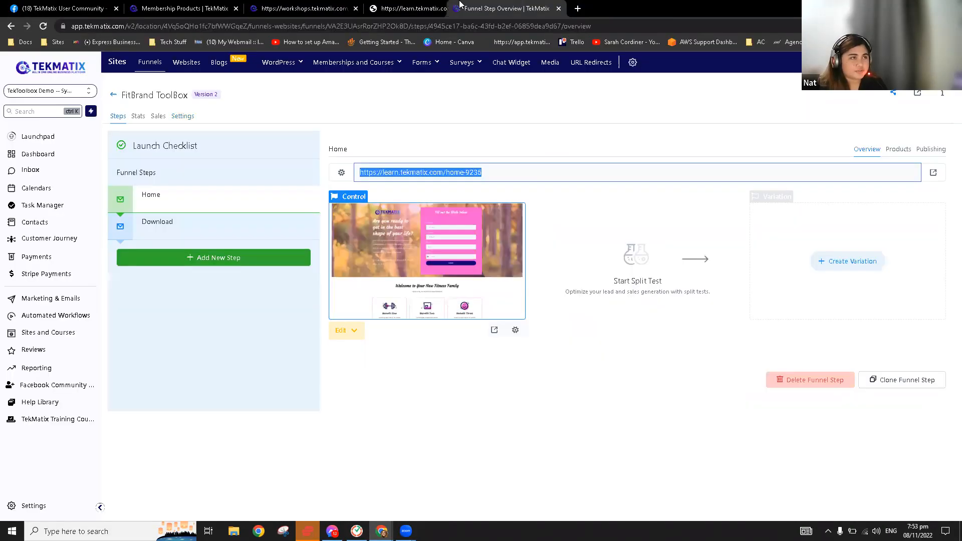
{"action": "left_click", "coordinate": [429, 6]}
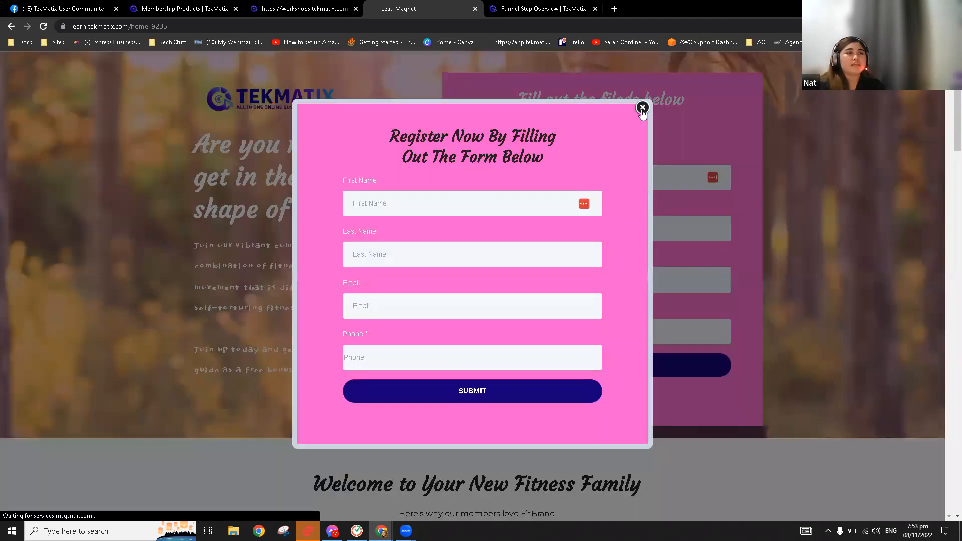
{"action": "left_click", "coordinate": [643, 108]}
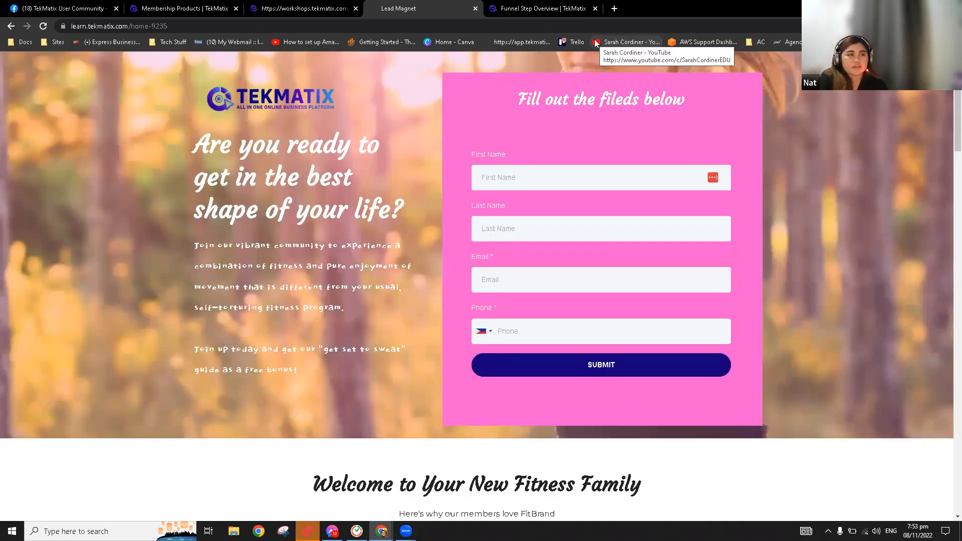
{"action": "left_click", "coordinate": [541, 8]}
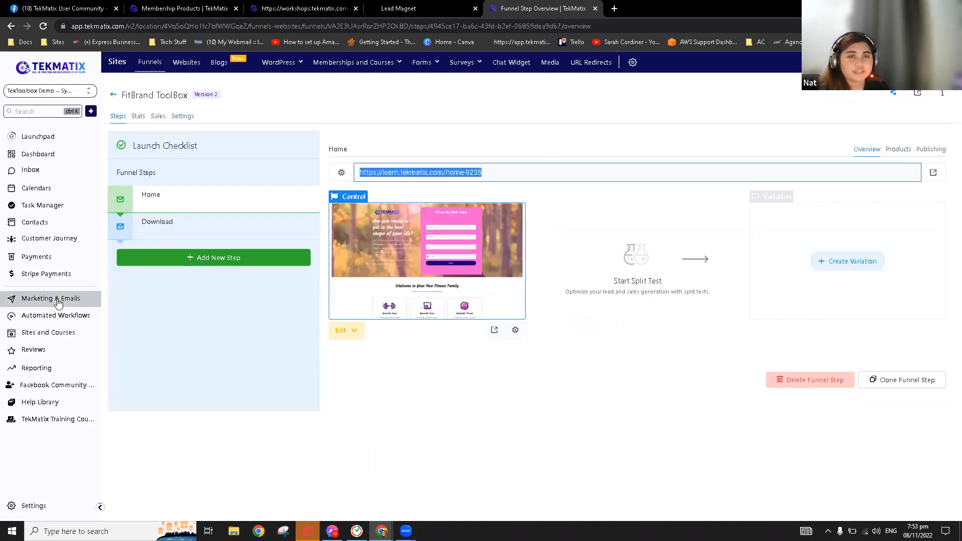
Go to Email Templates, open the 0.1 Master Template folder, and edit the MASTER MASTER template
{"action": "left_click", "coordinate": [58, 303]}
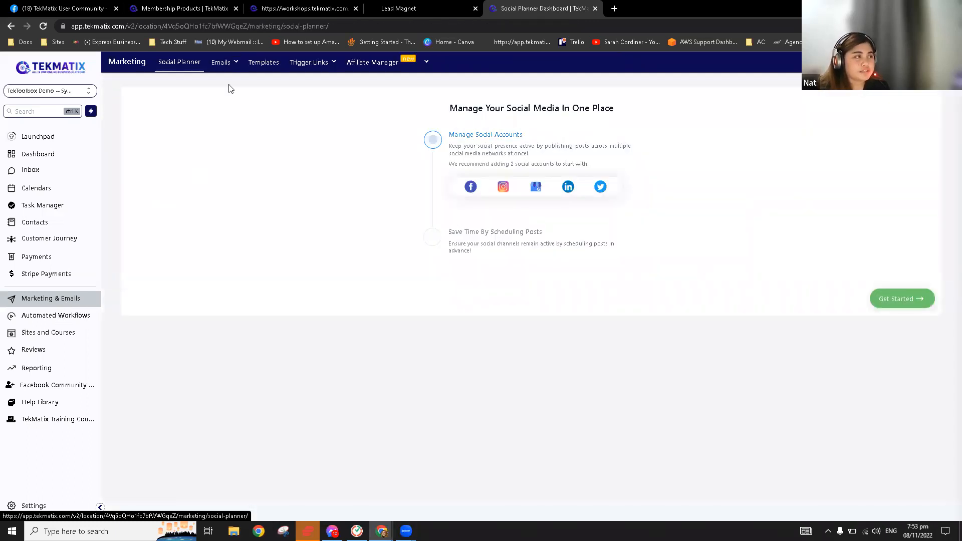
{"action": "mouse_move", "coordinate": [221, 64]}
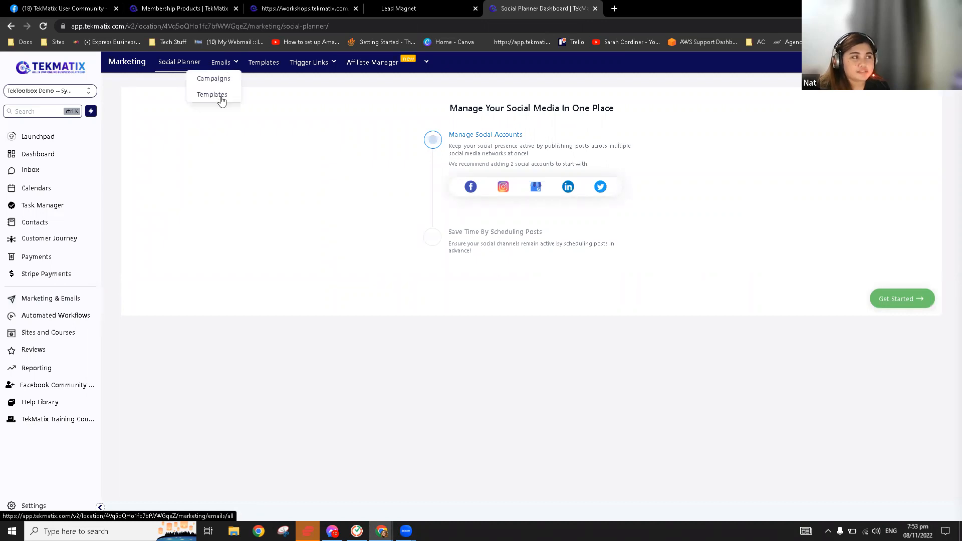
{"action": "left_click", "coordinate": [222, 99]}
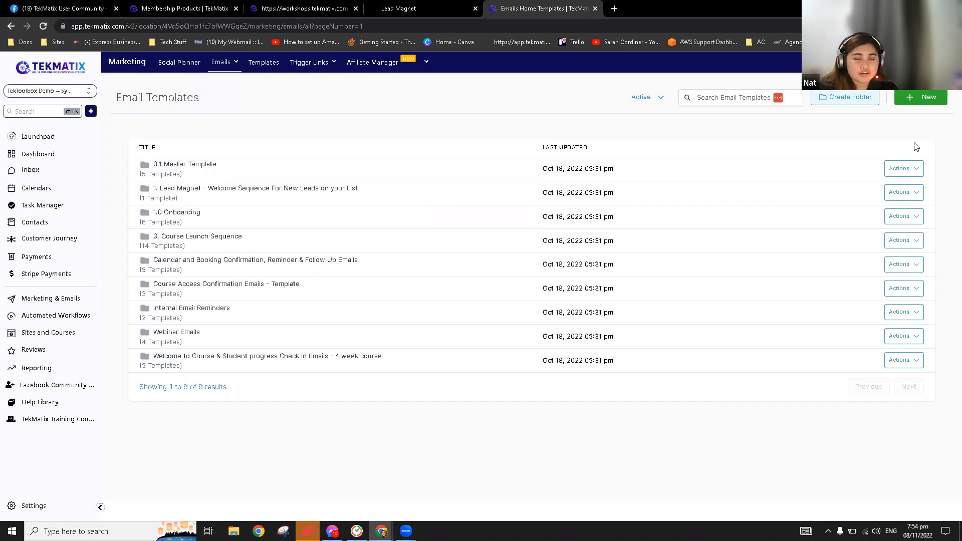
{"action": "left_click", "coordinate": [903, 168]}
{"action": "left_click", "coordinate": [305, 119]}
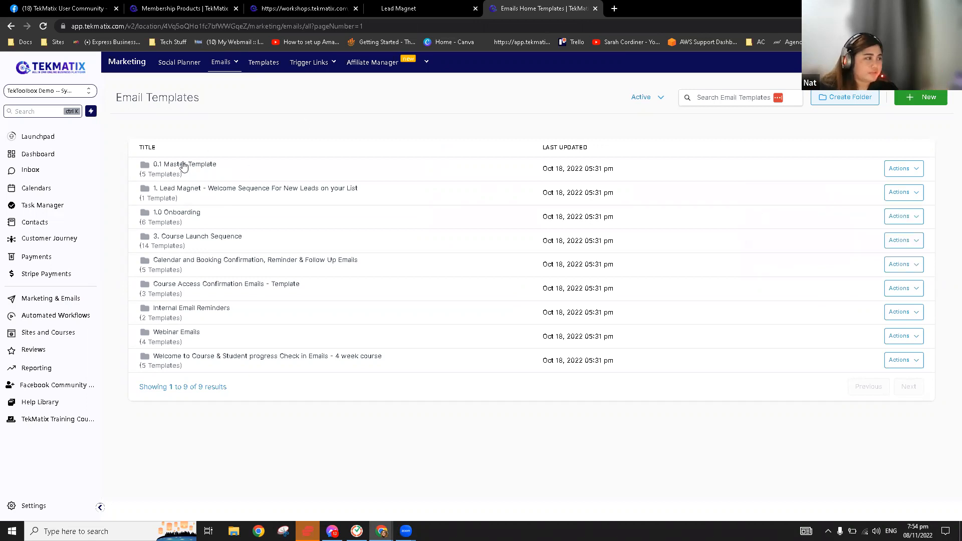
{"action": "left_click", "coordinate": [183, 165]}
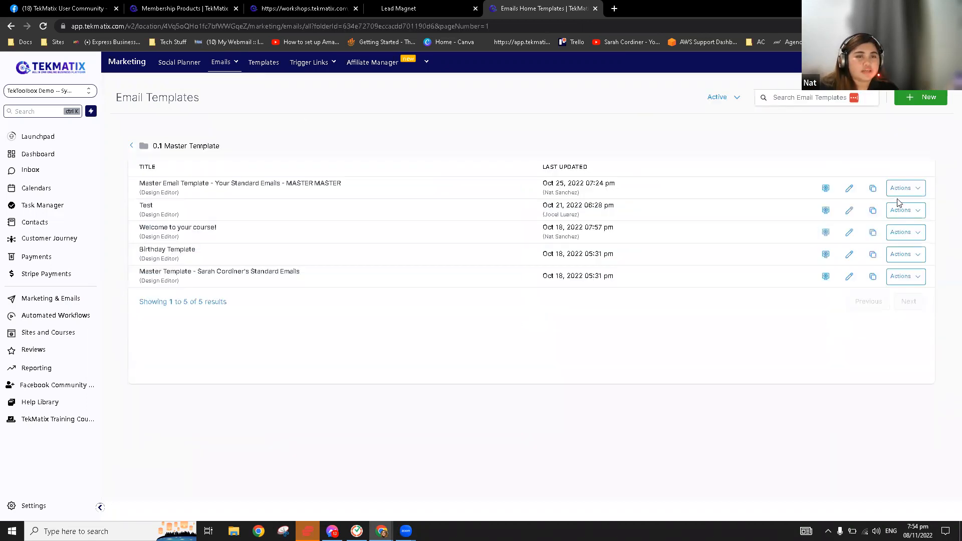
{"action": "left_click", "coordinate": [903, 193]}
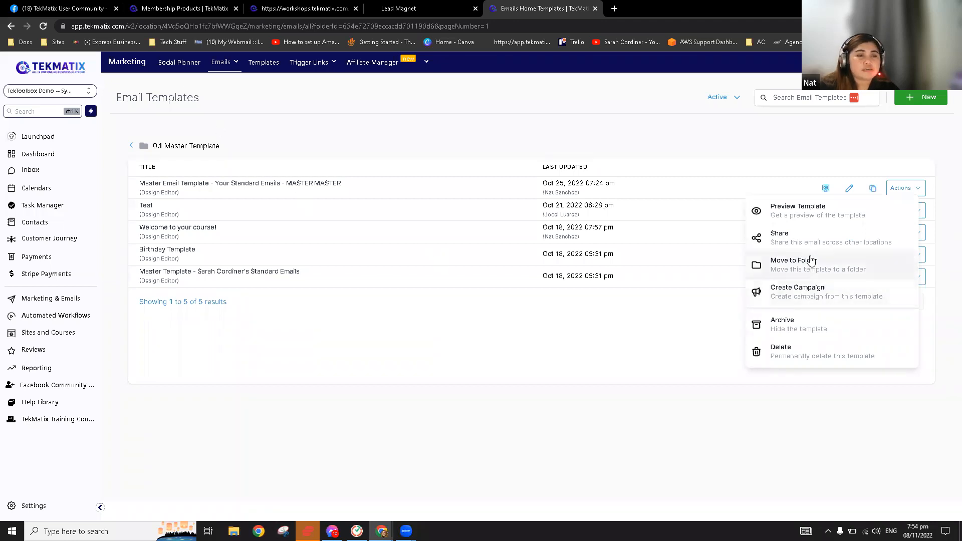
{"action": "mouse_move", "coordinate": [230, 63]}
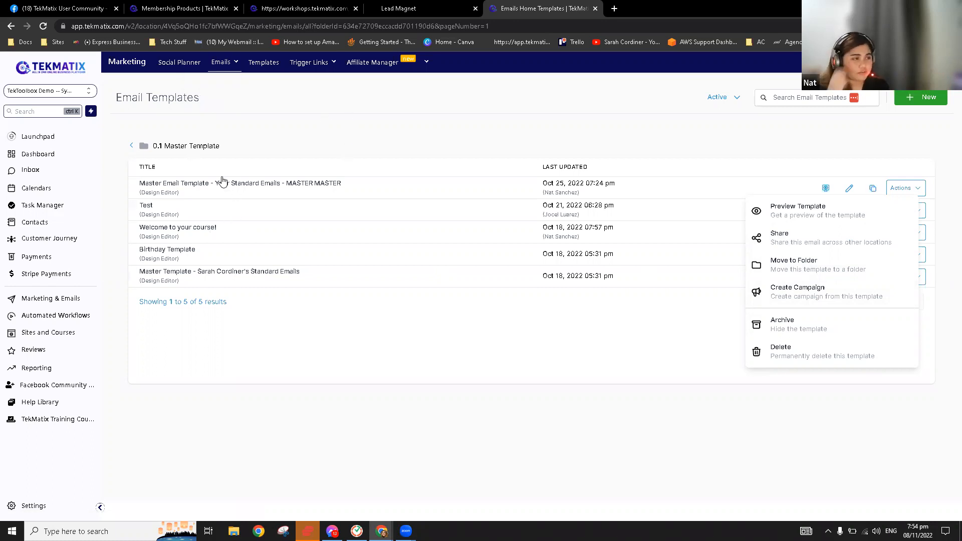
{"action": "left_click", "coordinate": [335, 112]}
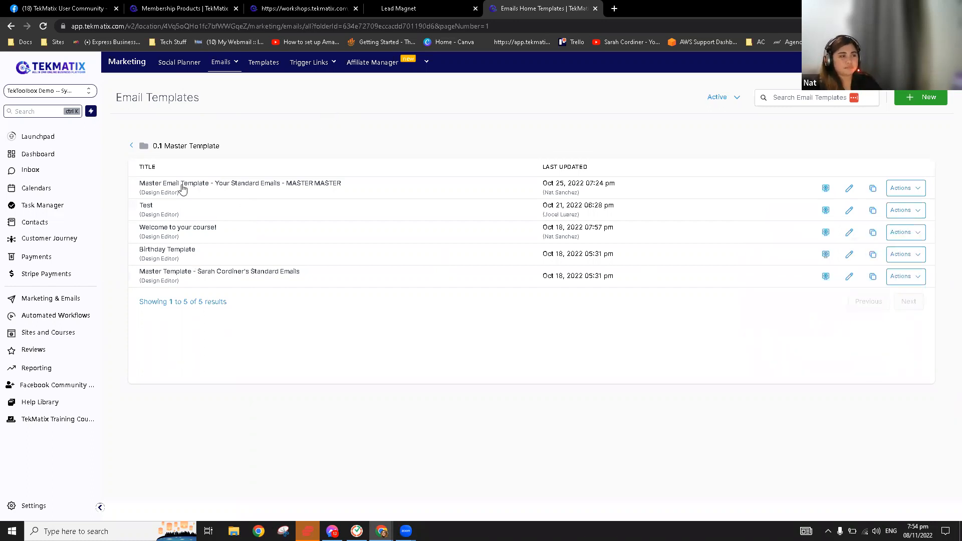
{"action": "left_click", "coordinate": [847, 193]}
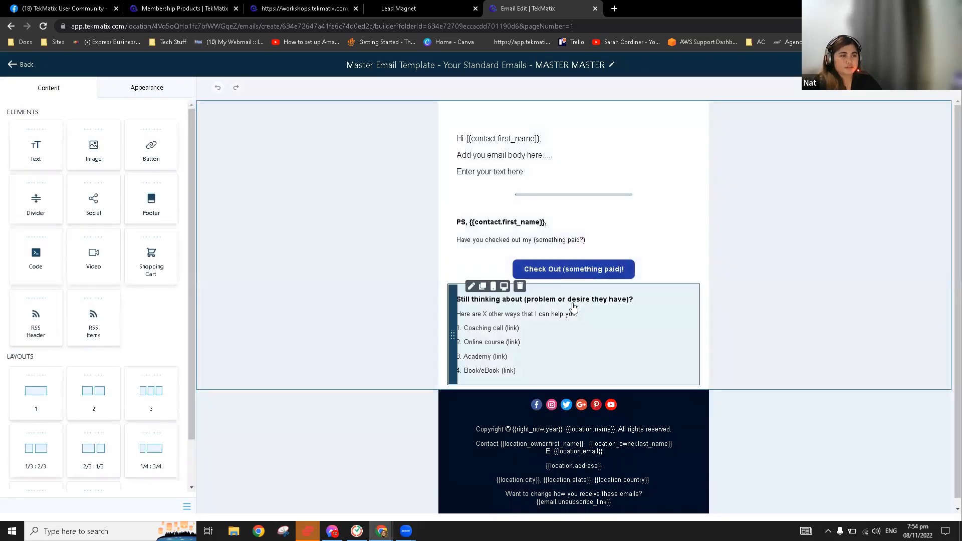
Delete the 'Still thinking about' section and paid button row; start the greeting 'Thank you for registering your'
{"action": "left_click", "coordinate": [512, 285]}
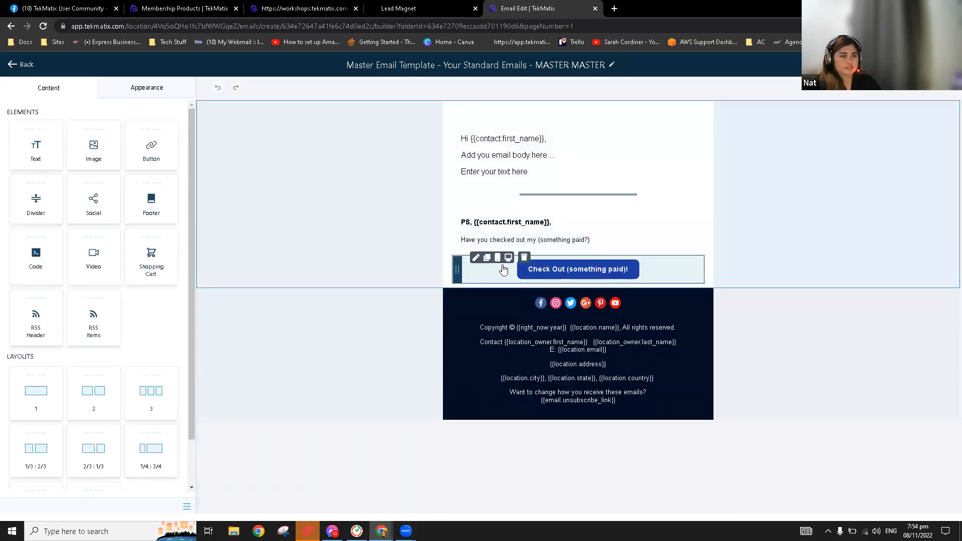
{"action": "left_click", "coordinate": [524, 257]}
{"action": "left_click", "coordinate": [534, 144]}
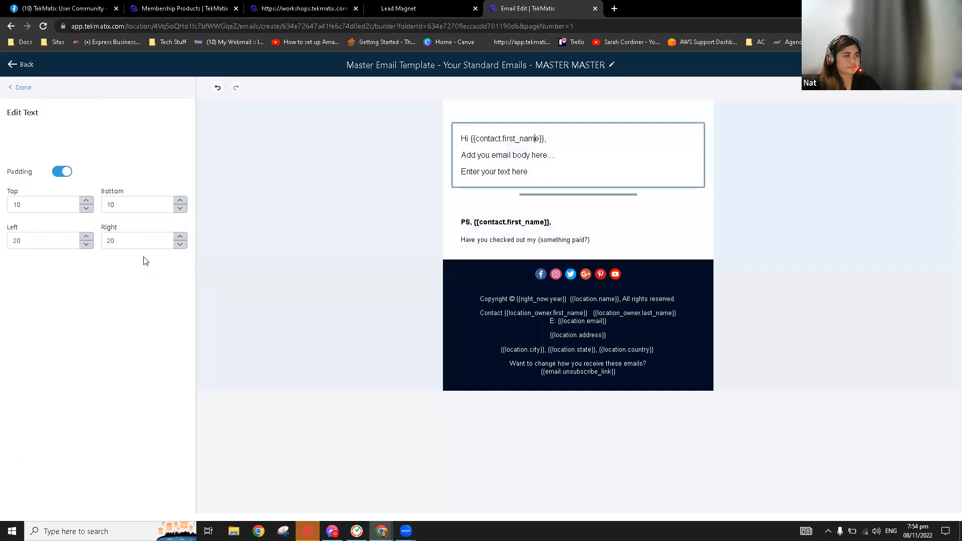
{"action": "key", "text": "ctrl+a"}
{"action": "type", "text": "Thank you for registering your"}
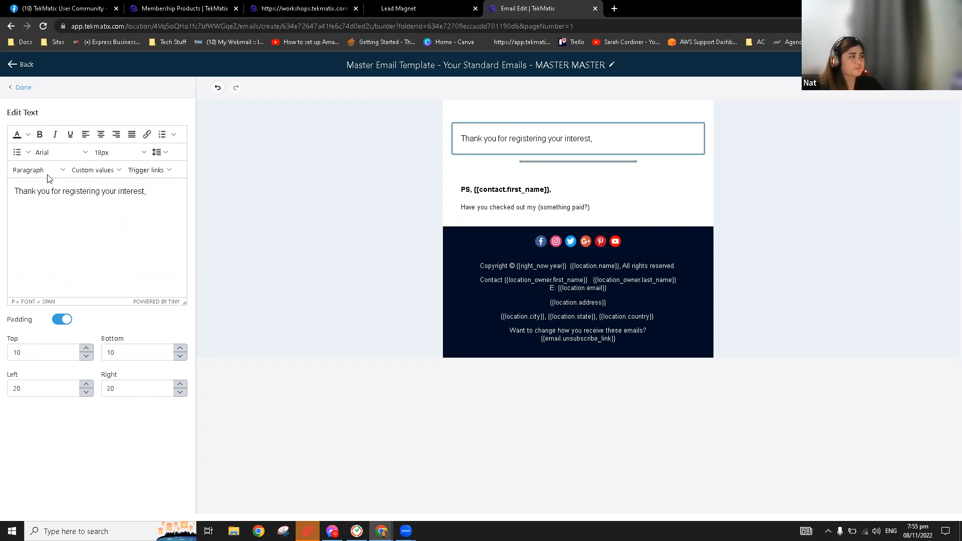
Add the contact's first name and '!', then 'Please click on the button below to download your ebook'
{"action": "left_click", "coordinate": [82, 171]}
{"action": "mouse_move", "coordinate": [96, 186]}
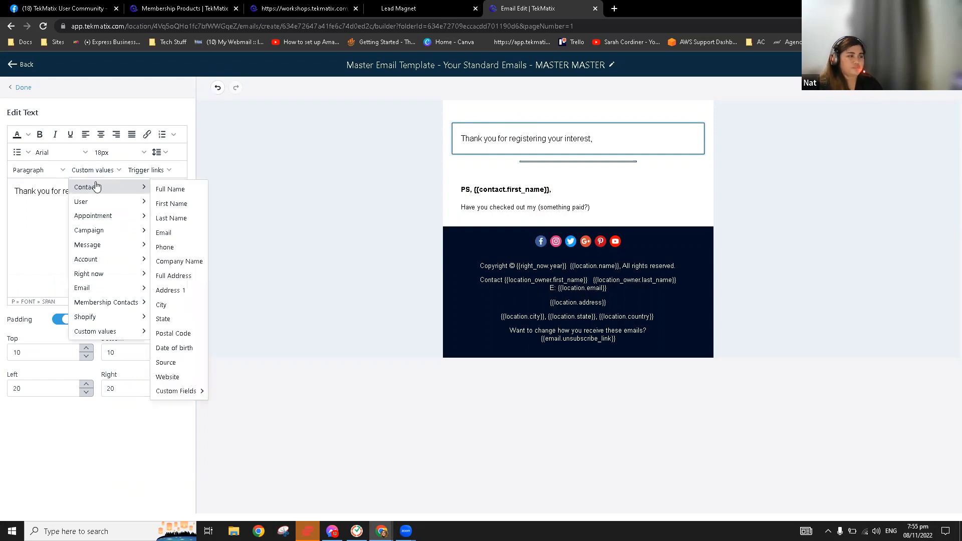
{"action": "left_click", "coordinate": [170, 204]}
{"action": "type", "text": "!"}
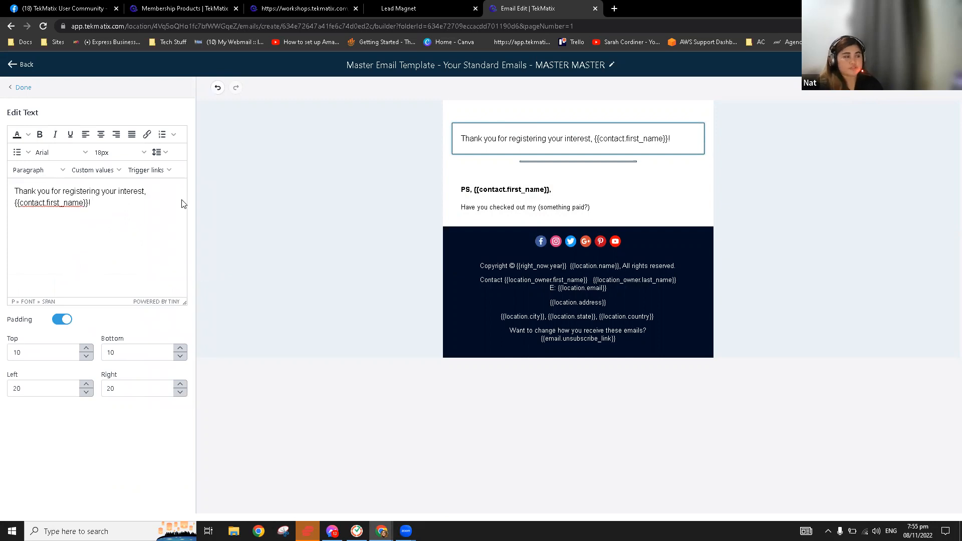
{"action": "key", "text": "Return"}
{"action": "key", "text": "Return"}
{"action": "type", "text": "H"}
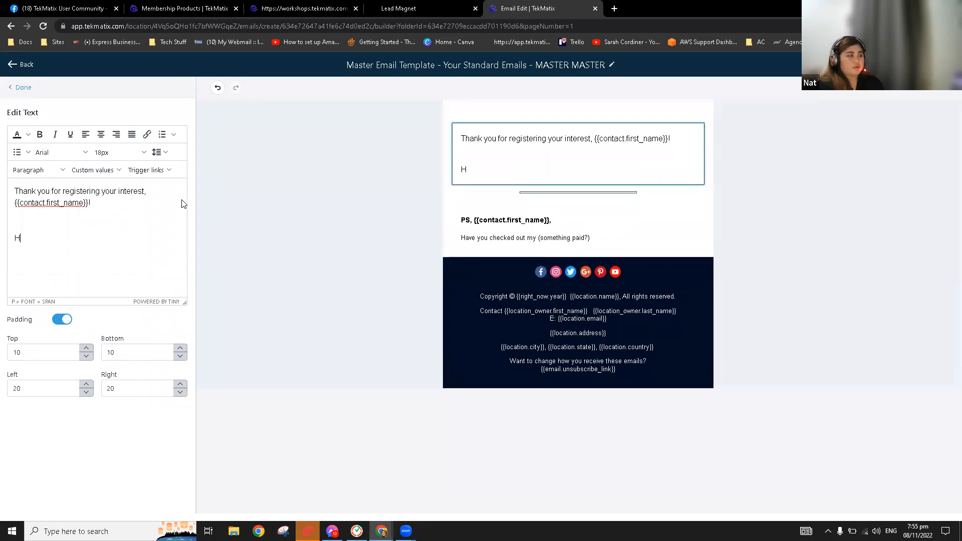
{"action": "type", "text": "lease cleaick"}
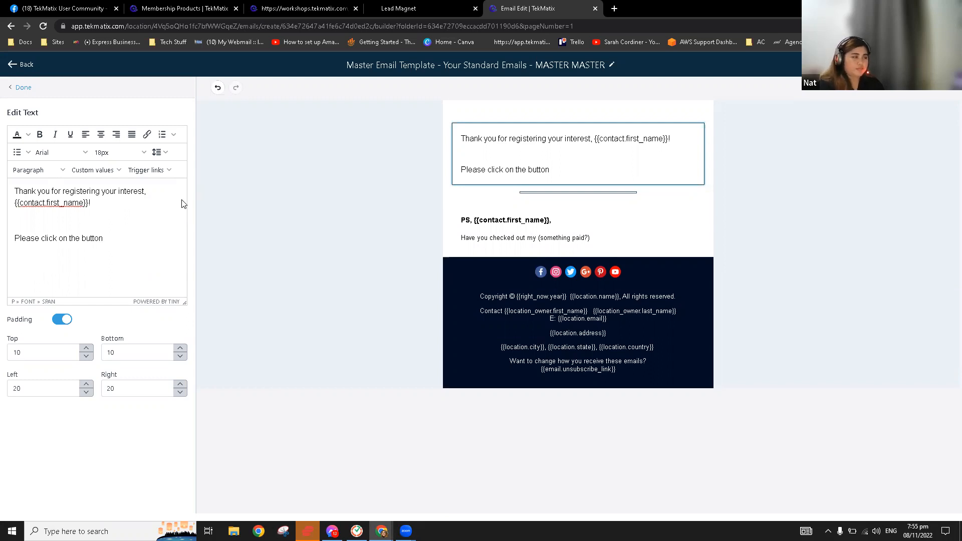
{"action": "type", "text": "on the button below to download your ebook"}
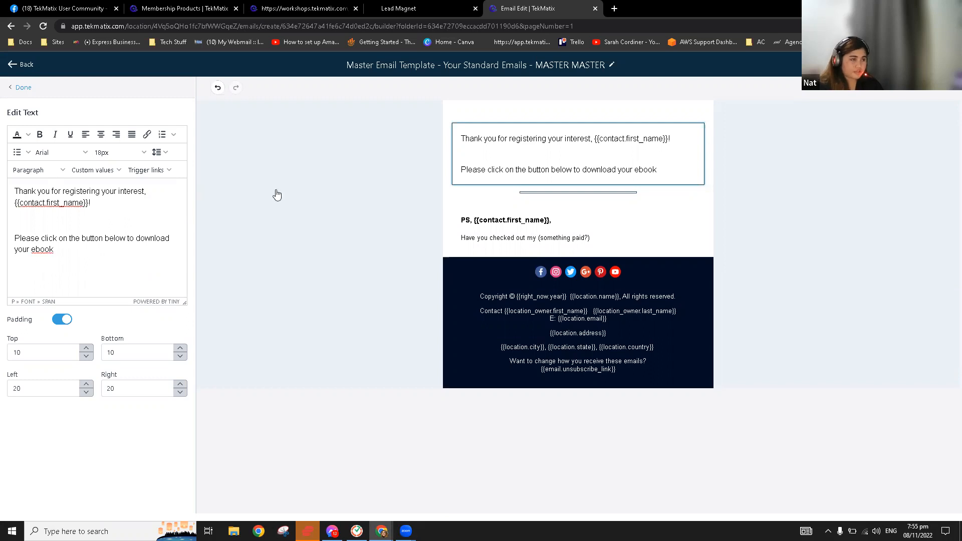
Remove the PS block and empty row, and add a button below the ebook sentence
{"action": "mouse_move", "coordinate": [560, 214]}
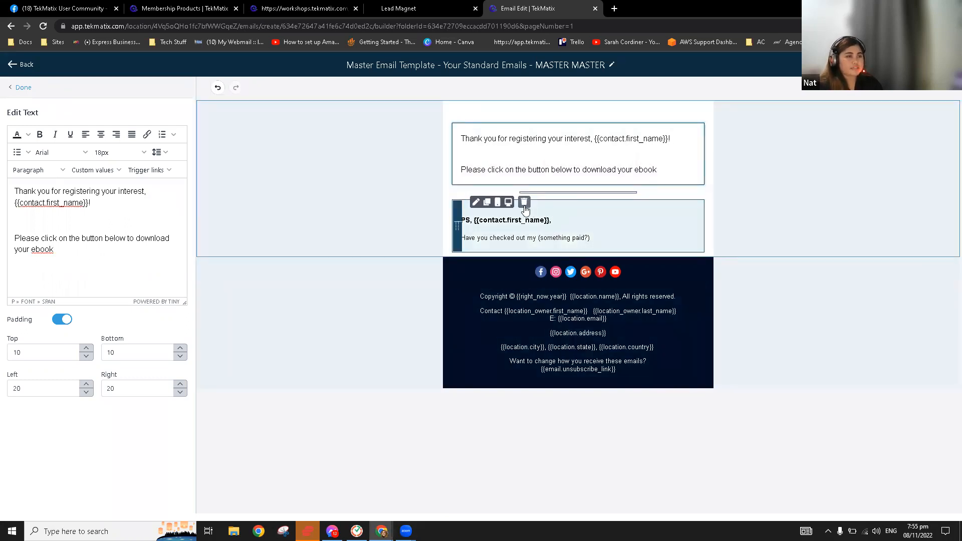
{"action": "left_click", "coordinate": [524, 205]}
{"action": "left_click", "coordinate": [523, 188]}
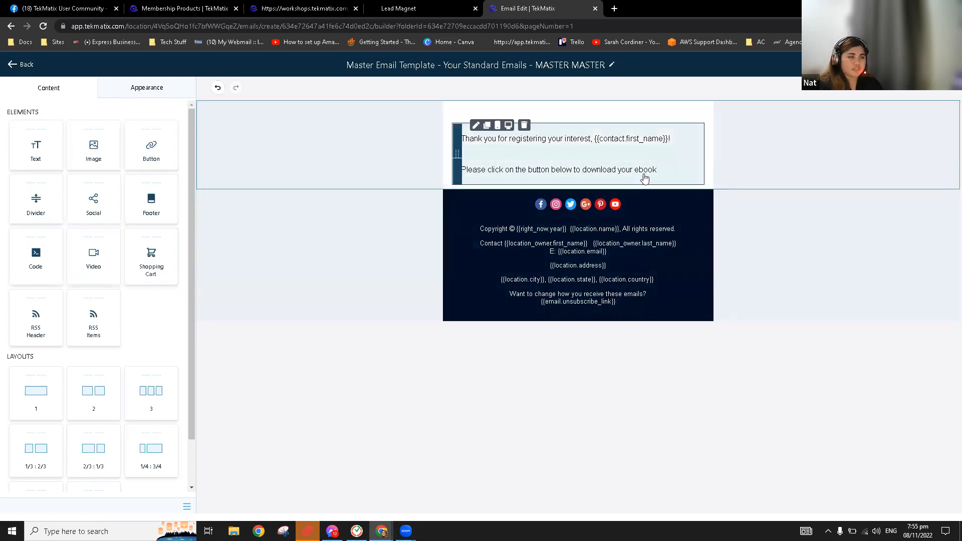
{"action": "left_click_drag", "start_coordinate": [152, 152], "coordinate": [610, 183]}
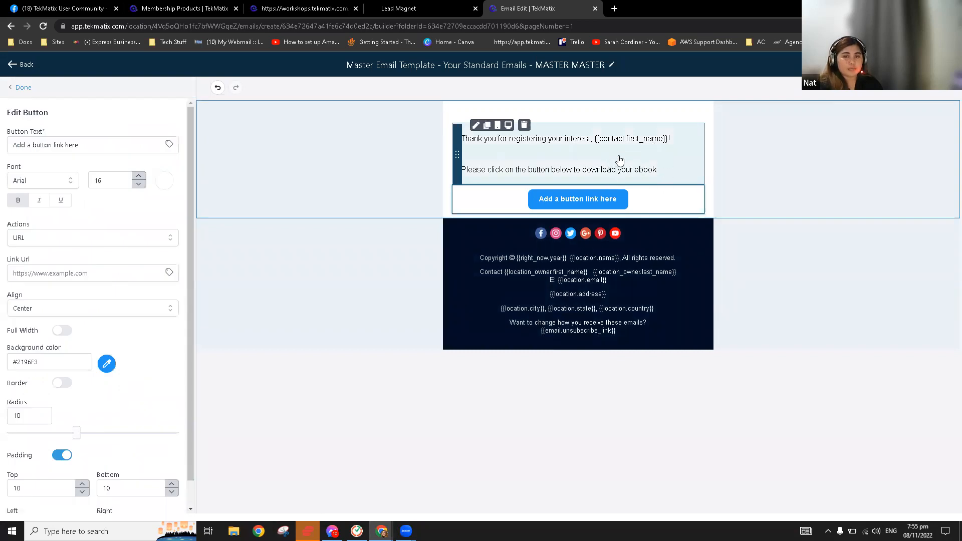
Set the new button's action to File and attach a file from the media library
{"action": "left_click", "coordinate": [593, 205]}
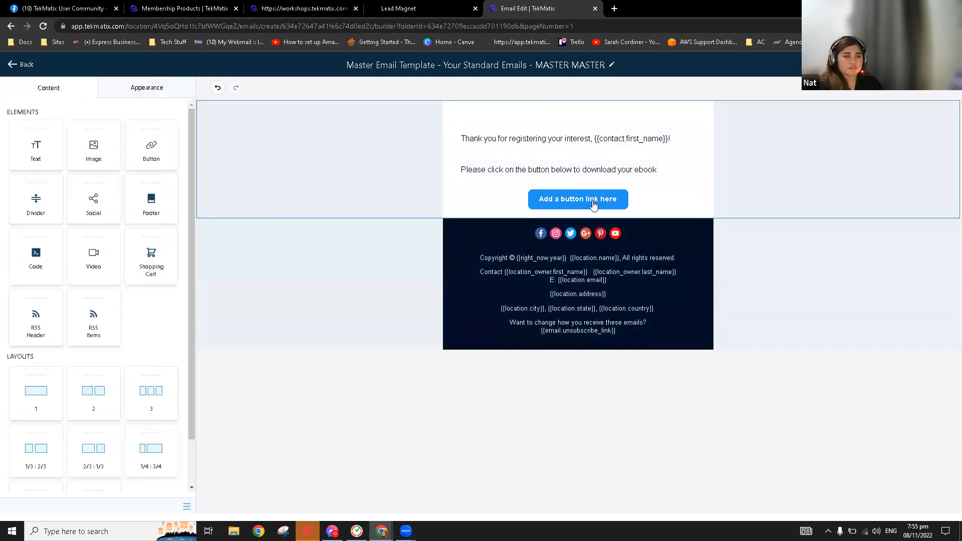
{"action": "left_click", "coordinate": [593, 205]}
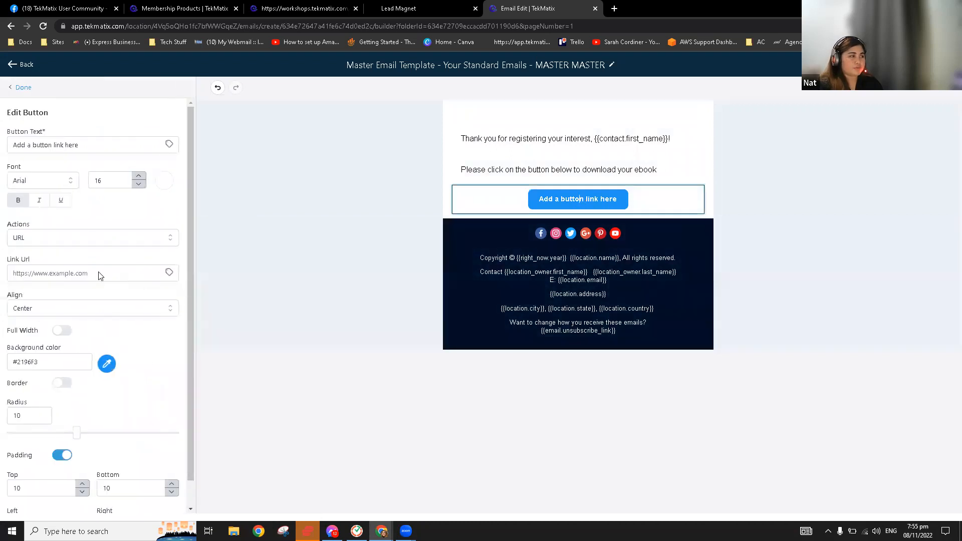
{"action": "left_click", "coordinate": [85, 243]}
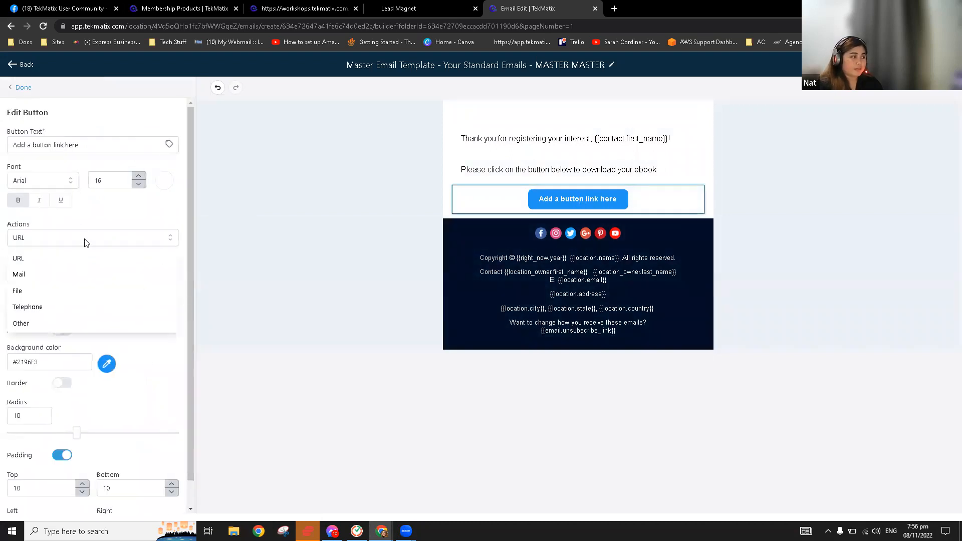
{"action": "left_click", "coordinate": [62, 291]}
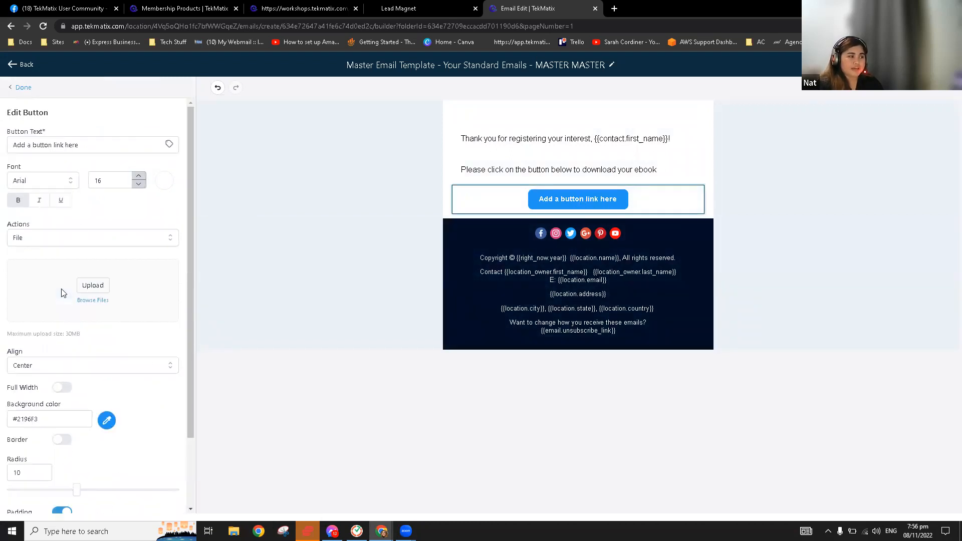
{"action": "left_click", "coordinate": [98, 287]}
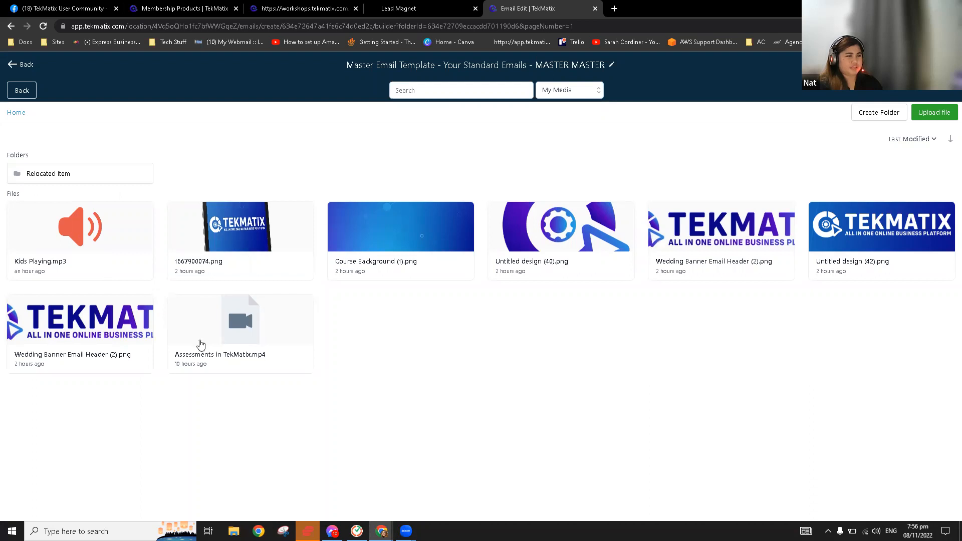
{"action": "left_click", "coordinate": [64, 325]}
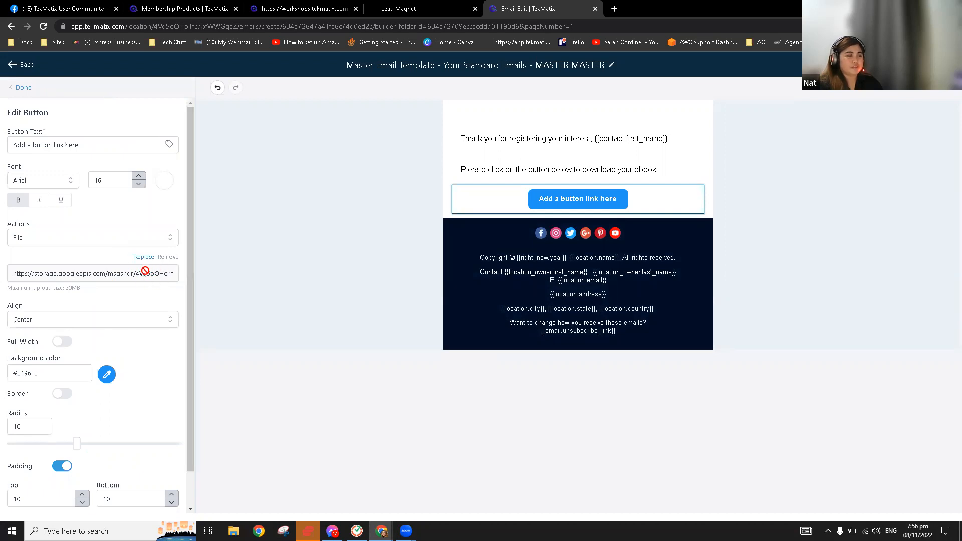
{"action": "mouse_move", "coordinate": [605, 200]}
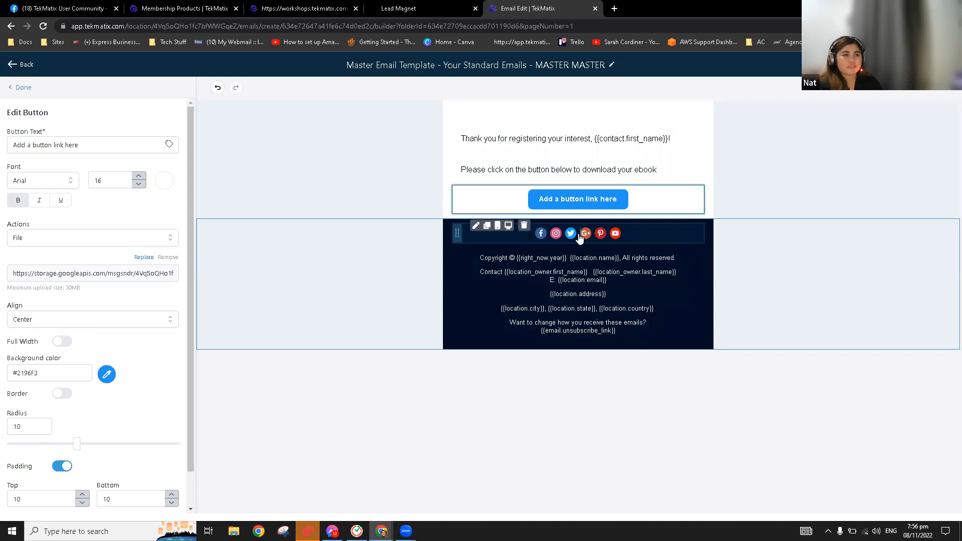
Look at the Facebook link in the social icons settings and return to Social Items without adding links
{"action": "left_click", "coordinate": [579, 235]}
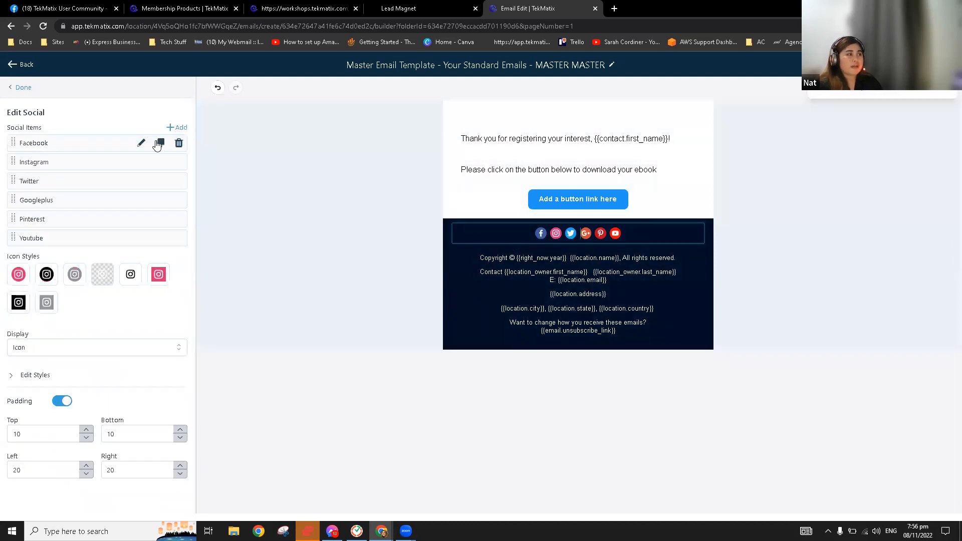
{"action": "left_click", "coordinate": [141, 145]}
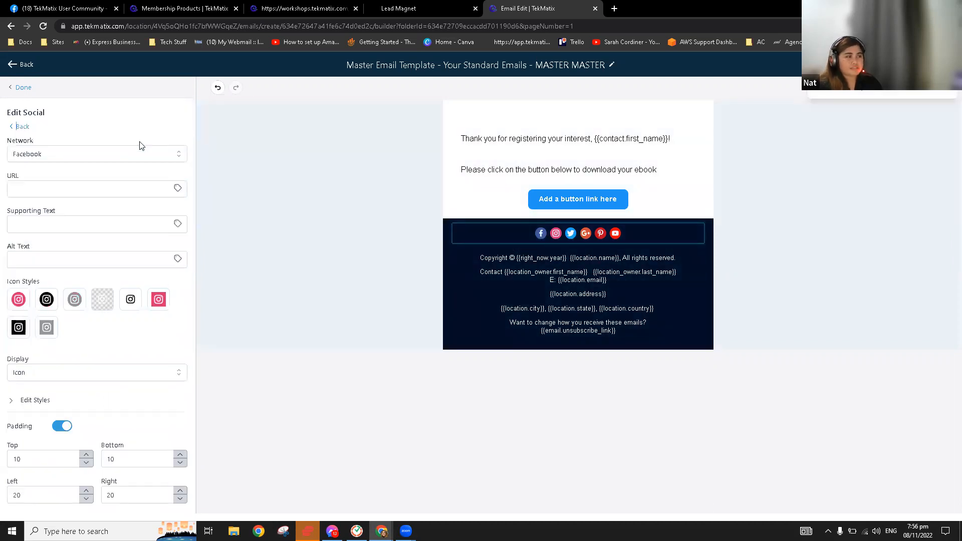
{"action": "left_click", "coordinate": [93, 187]}
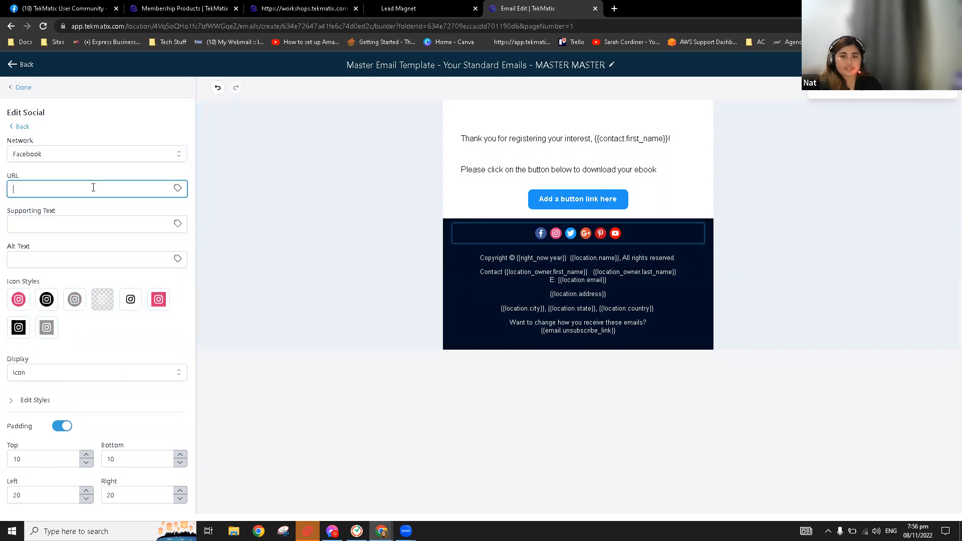
{"action": "left_click", "coordinate": [559, 237]}
{"action": "left_click", "coordinate": [561, 235]}
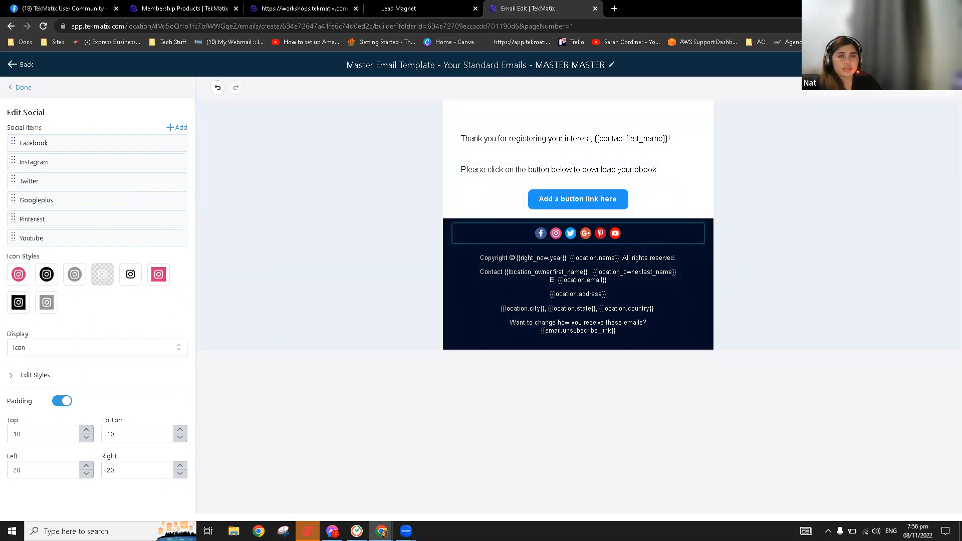
Set sender name 'Team TekMatix', a support sender address, and subject 'Welcome!' in template settings, then save
{"action": "left_click", "coordinate": [908, 64]}
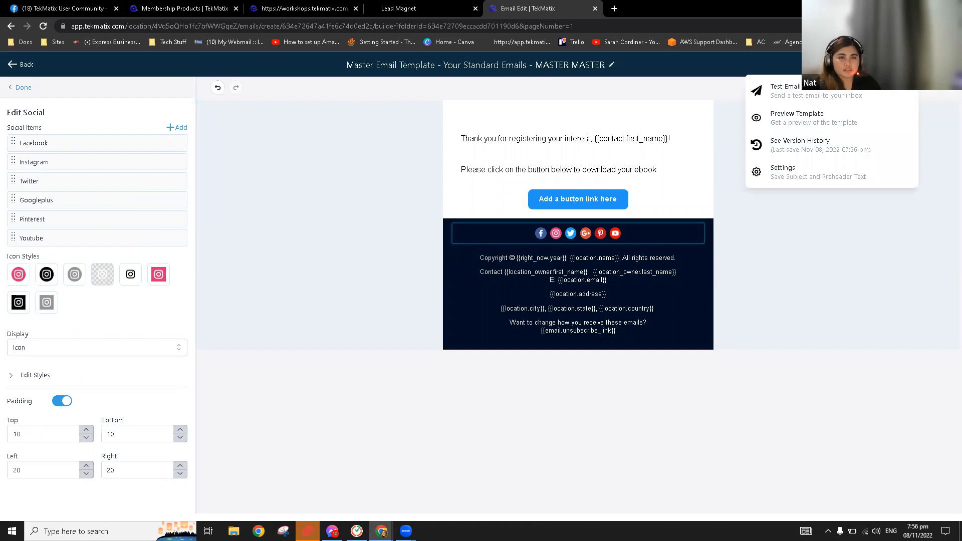
{"action": "left_click", "coordinate": [797, 176]}
{"action": "left_click", "coordinate": [773, 131]}
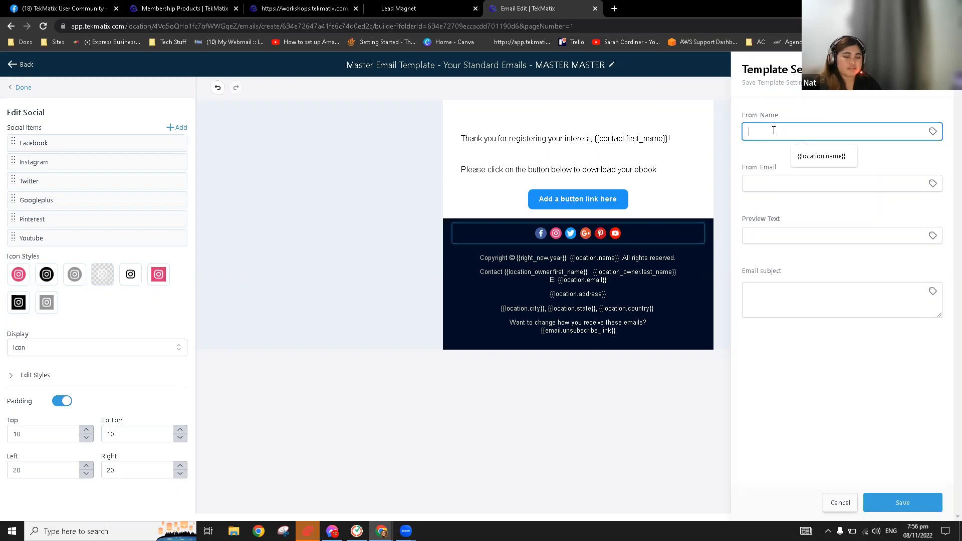
{"action": "type", "text": "Team TekMatix"}
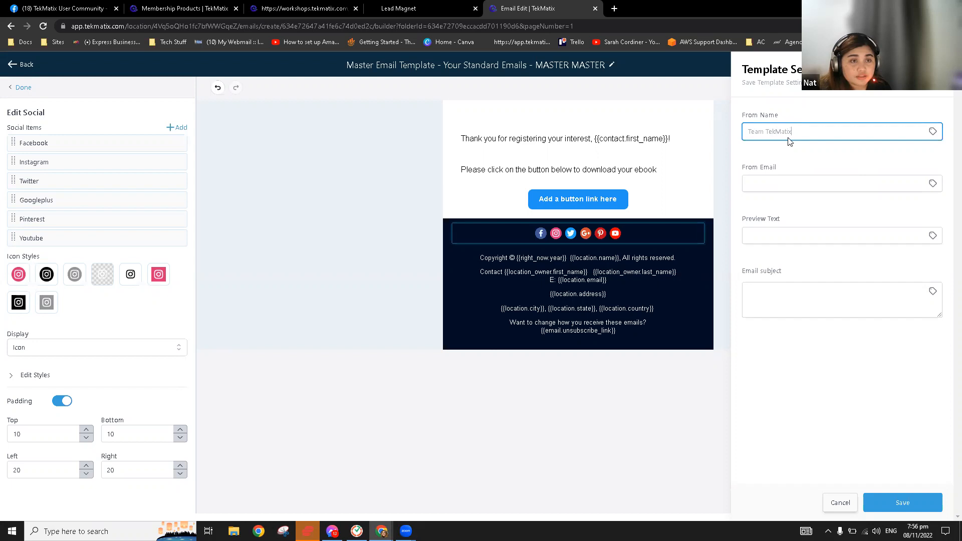
{"action": "left_click", "coordinate": [793, 180]}
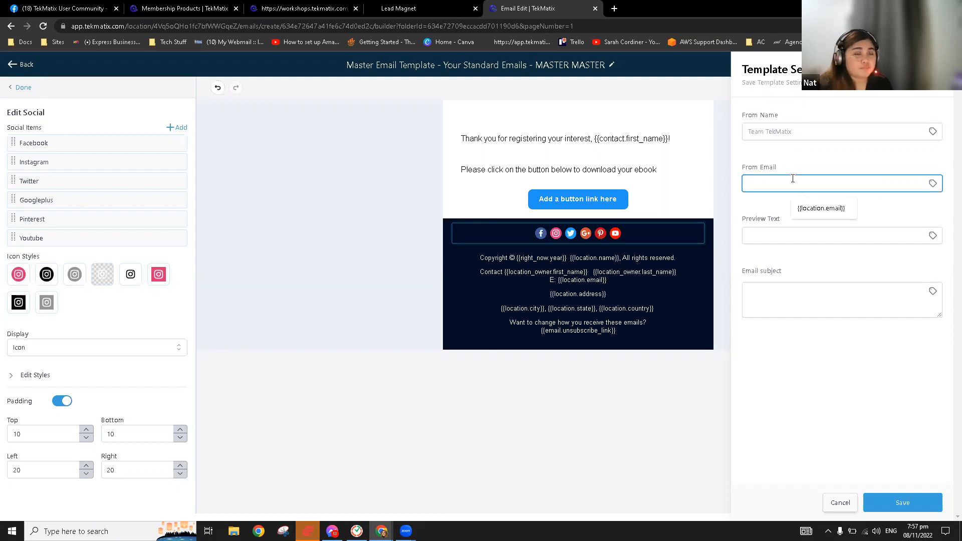
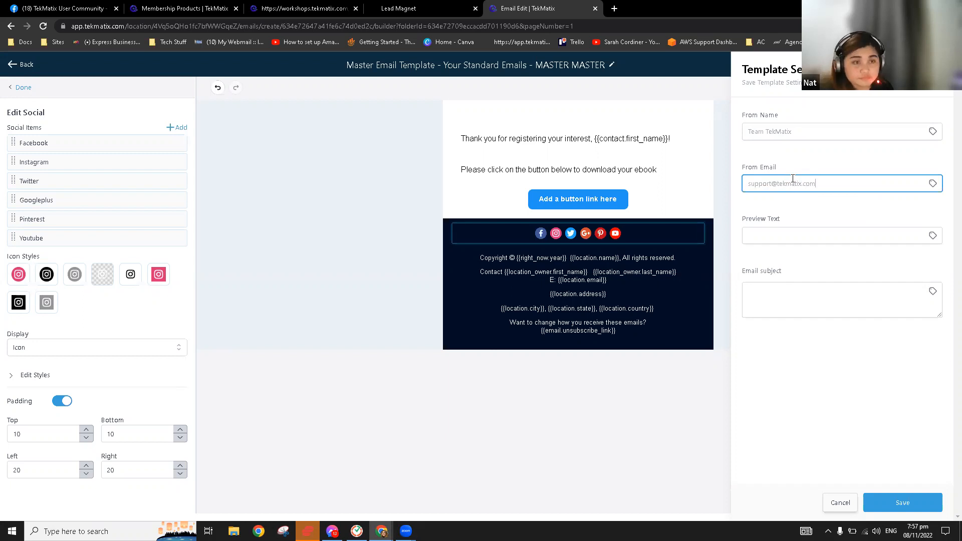
{"action": "left_click", "coordinate": [822, 300]}
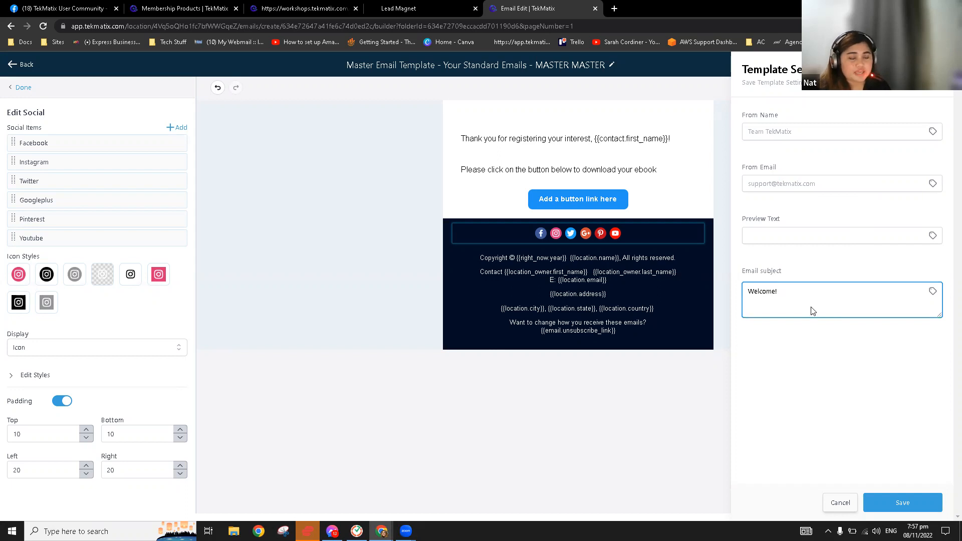
{"action": "left_click", "coordinate": [917, 509]}
{"action": "left_click", "coordinate": [917, 510]}
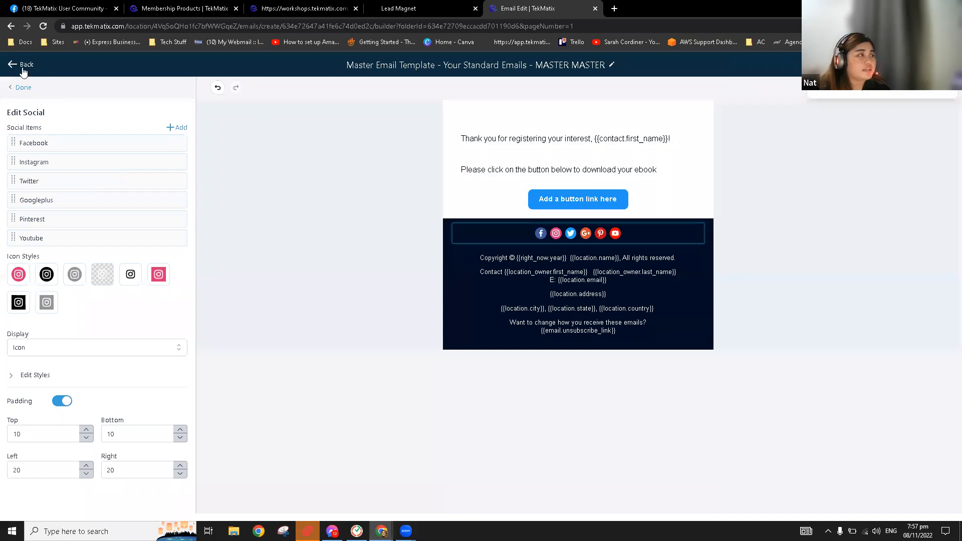
Leave the email builder, select the master template's full title, and go to Automated Workflows
{"action": "left_click", "coordinate": [23, 69]}
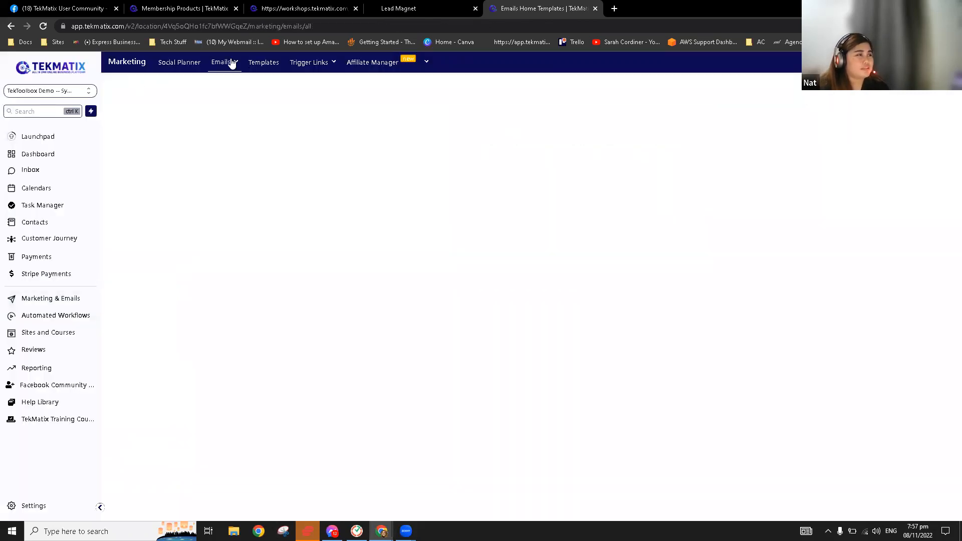
{"action": "mouse_move", "coordinate": [231, 62]}
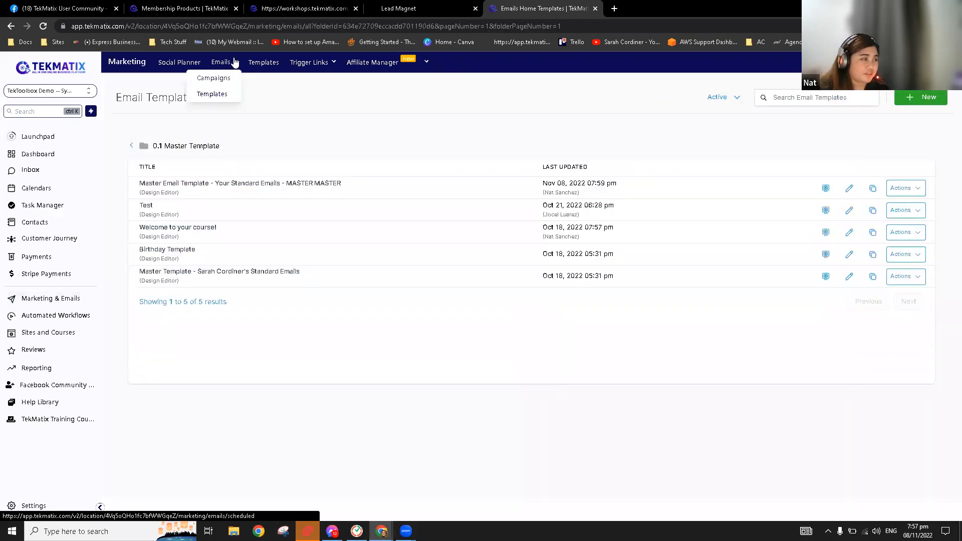
{"action": "left_click_drag", "start_coordinate": [138, 184], "coordinate": [345, 187]}
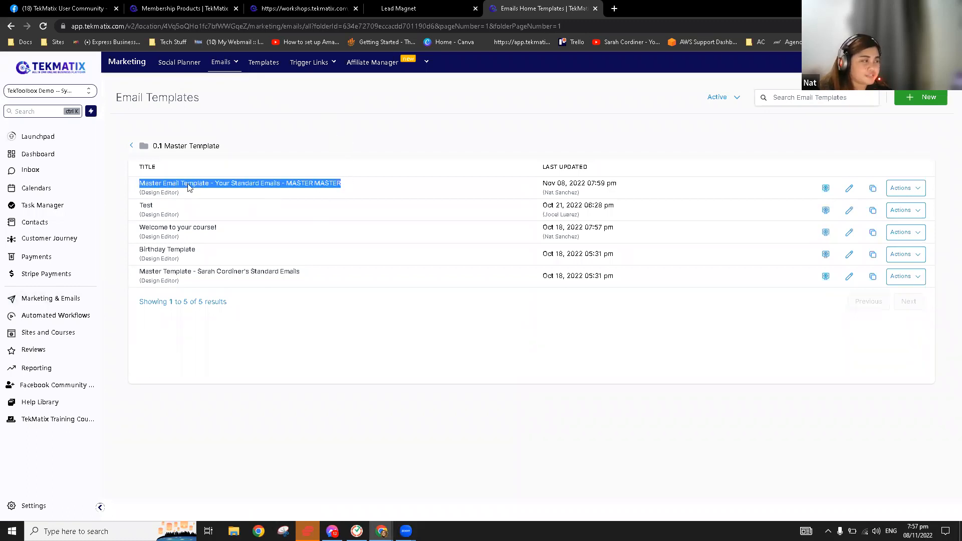
{"action": "left_click", "coordinate": [60, 317]}
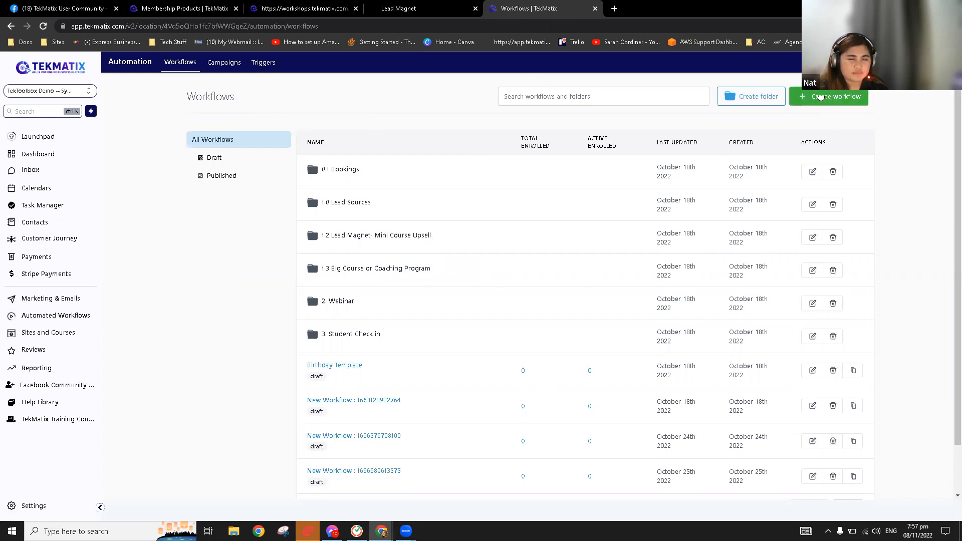
Create a blank workflow from scratch and title it 'Welcome Email for Lead Magnet Leads'
{"action": "left_click", "coordinate": [823, 101]}
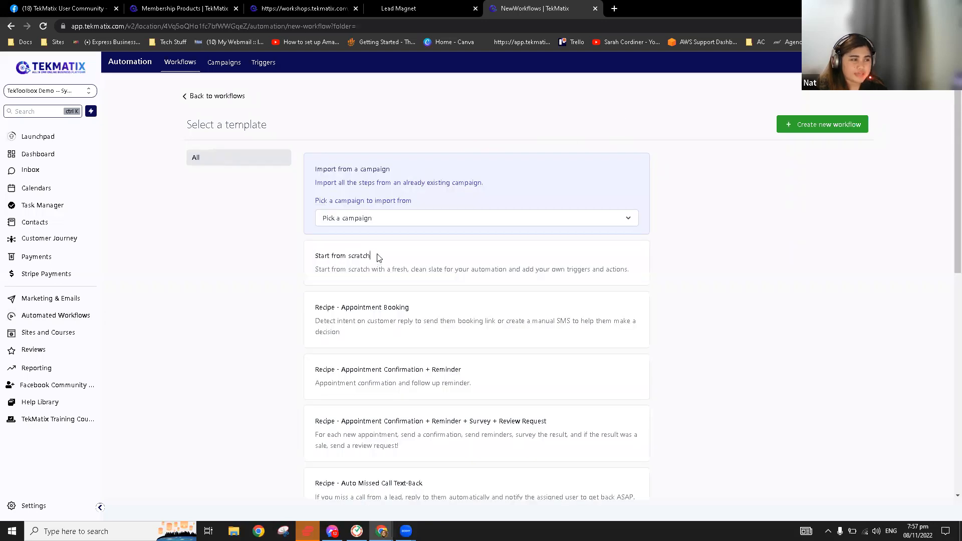
{"action": "left_click", "coordinate": [378, 258]}
{"action": "left_click", "coordinate": [844, 132]}
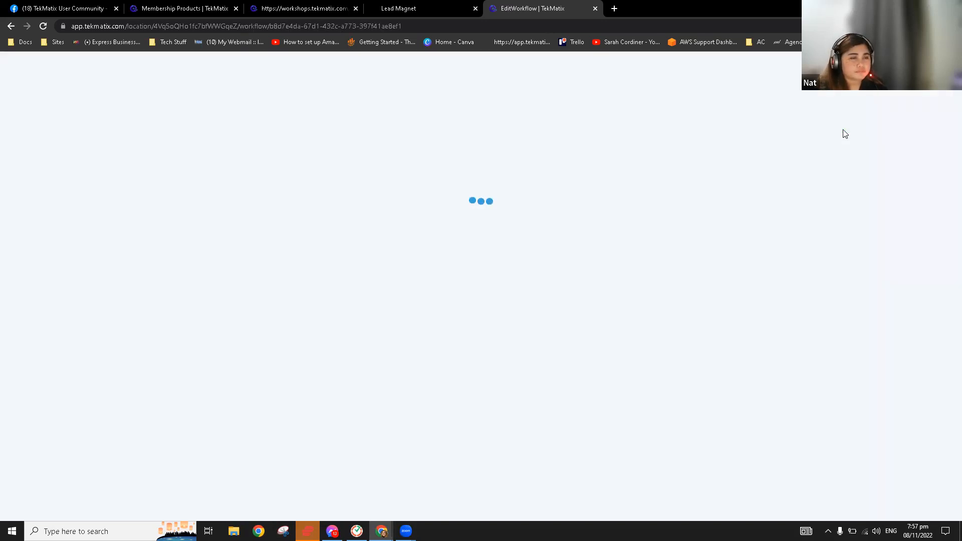
{"action": "left_click", "coordinate": [476, 62]}
{"action": "type", "text": "We"}
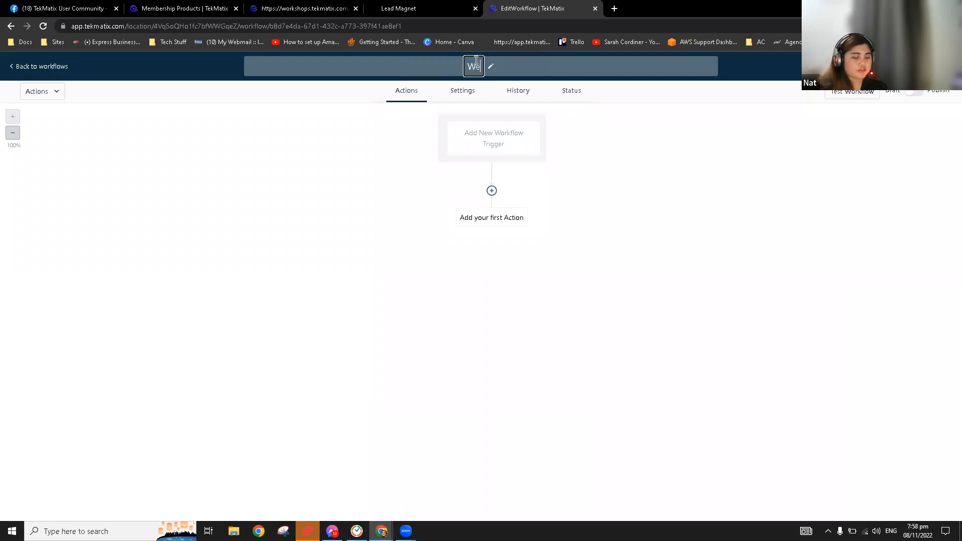
{"action": "type", "text": "lcome E"}
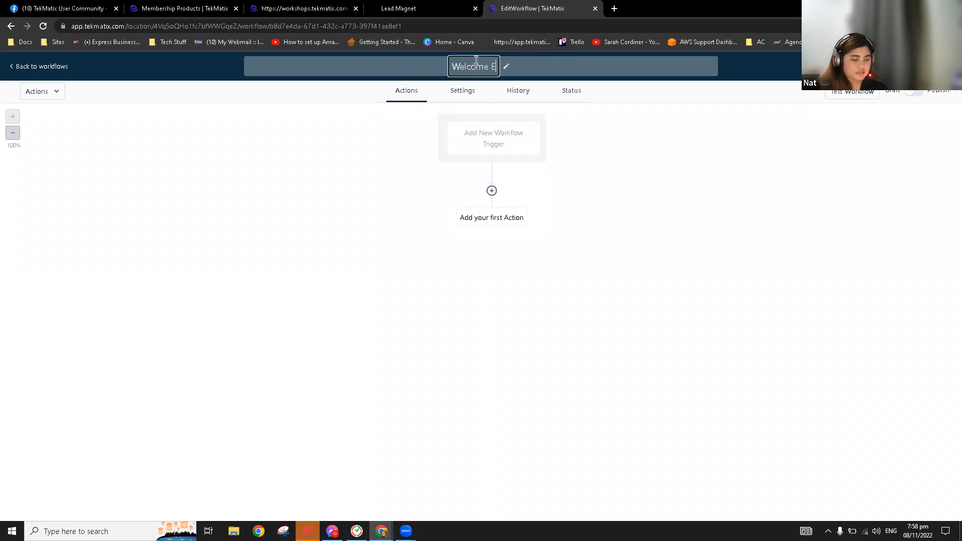
{"action": "type", "text": "mail for Le"}
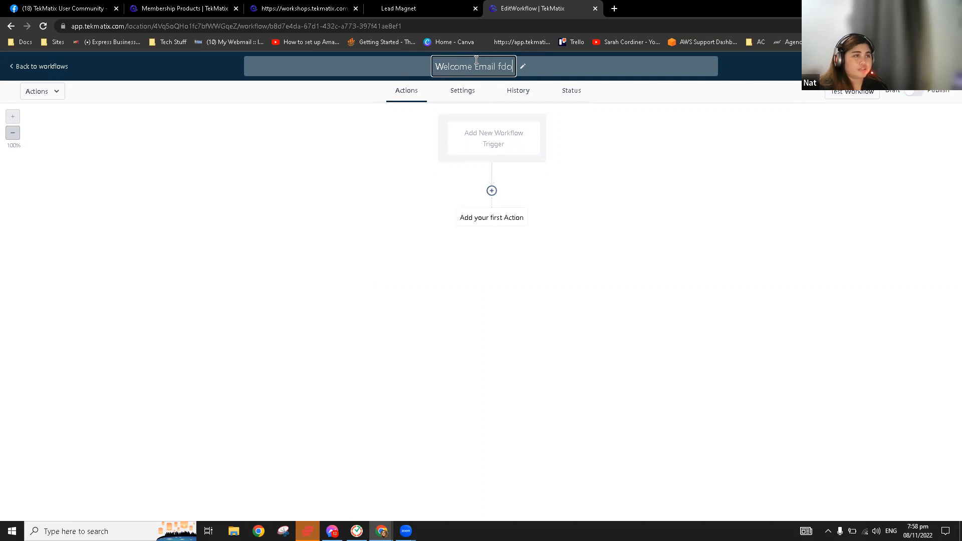
{"action": "type", "text": "ad "}
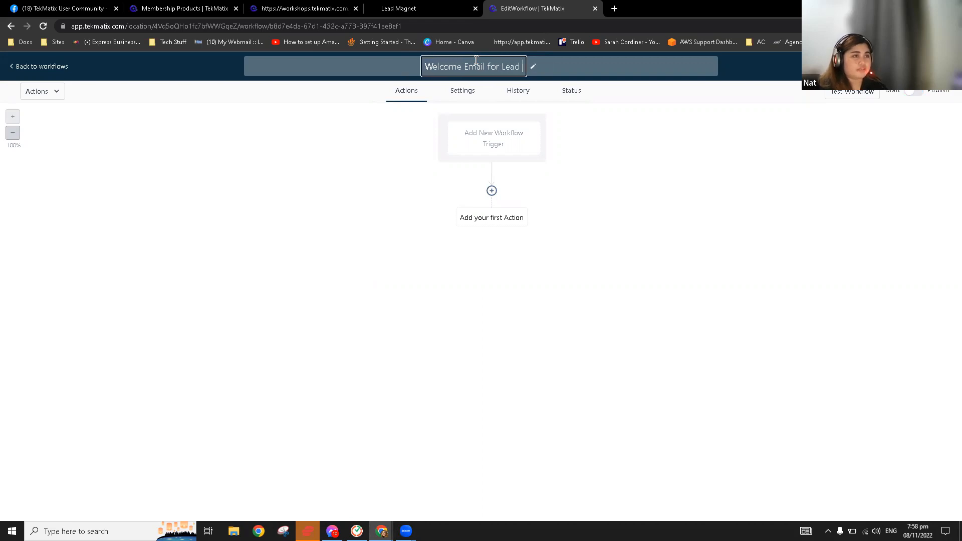
{"action": "type", "text": "Magnet "}
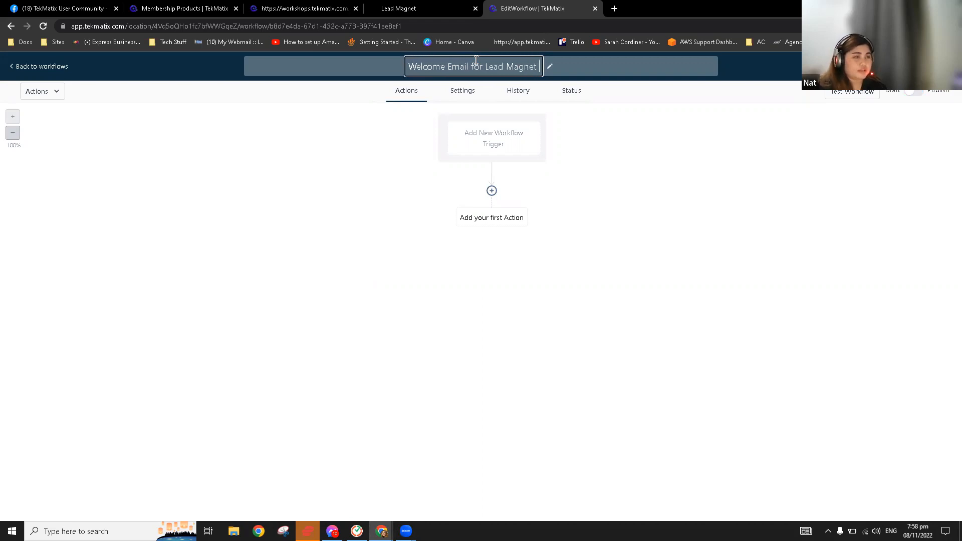
{"action": "type", "text": "LE"}
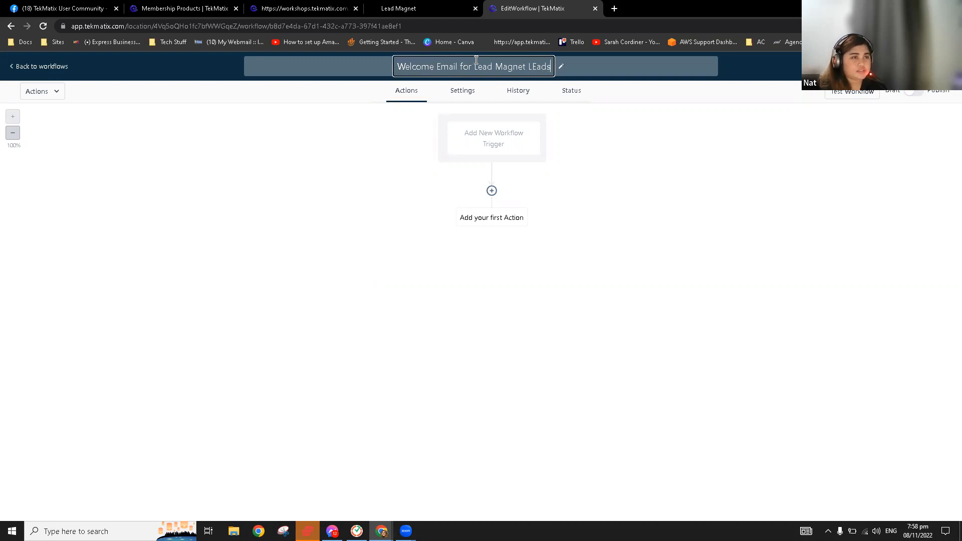
{"action": "key", "text": "BackSpace"}
{"action": "type", "text": "eads"}
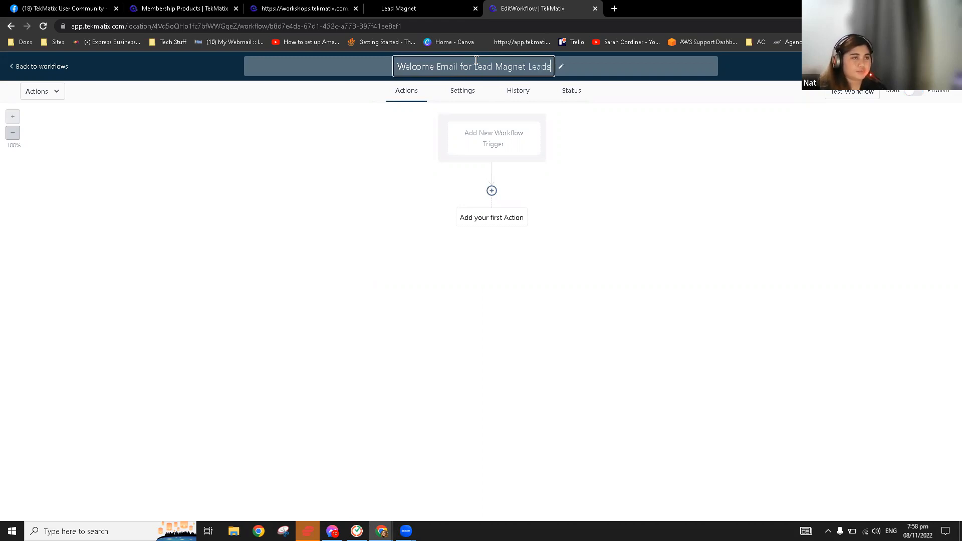
{"action": "left_click", "coordinate": [651, 186]}
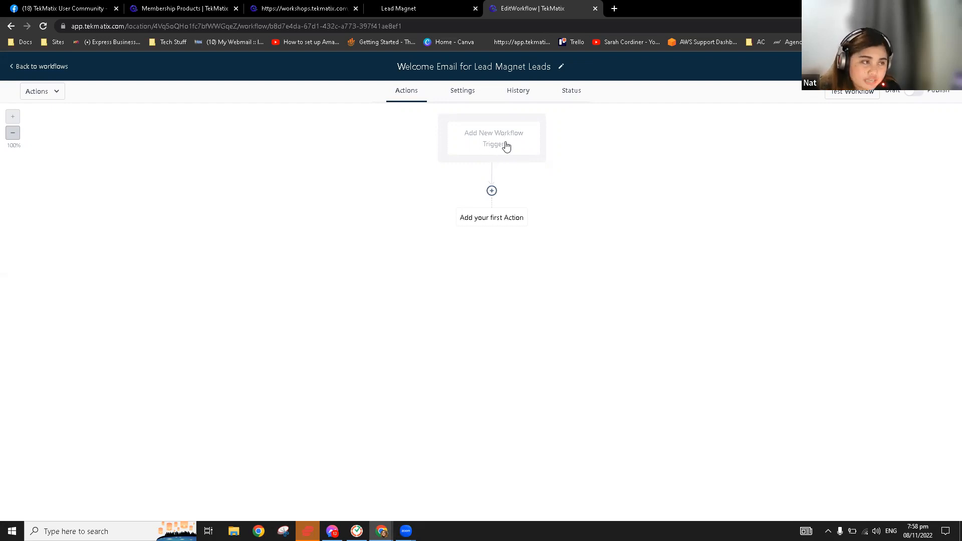
Add Form Submitted as the workflow trigger, found by searching 'fo'
{"action": "left_click", "coordinate": [506, 145]}
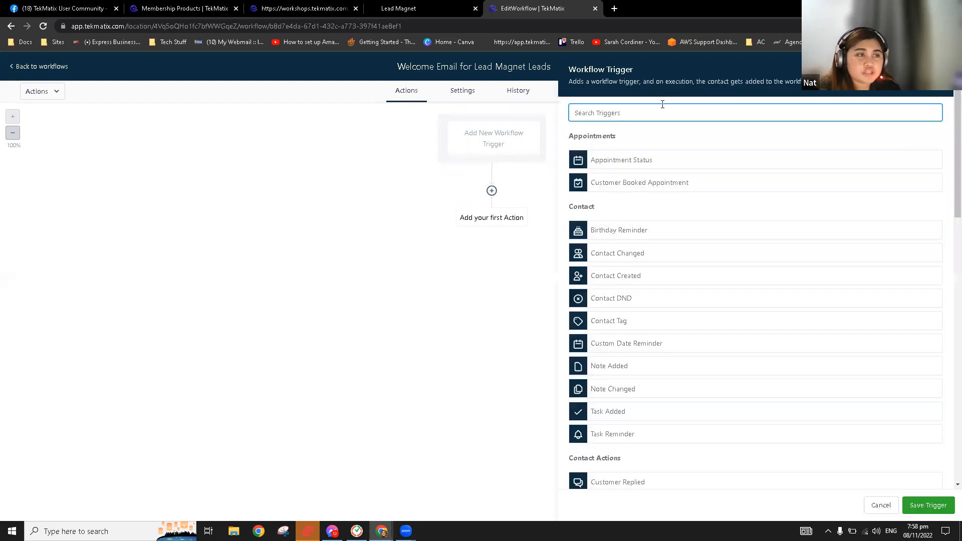
{"action": "scroll", "coordinate": [666, 215], "scroll_direction": "down", "scroll_amount": 5}
{"action": "scroll", "coordinate": [671, 288], "scroll_direction": "down", "scroll_amount": 5}
{"action": "scroll", "coordinate": [666, 190], "scroll_direction": "up", "scroll_amount": 10}
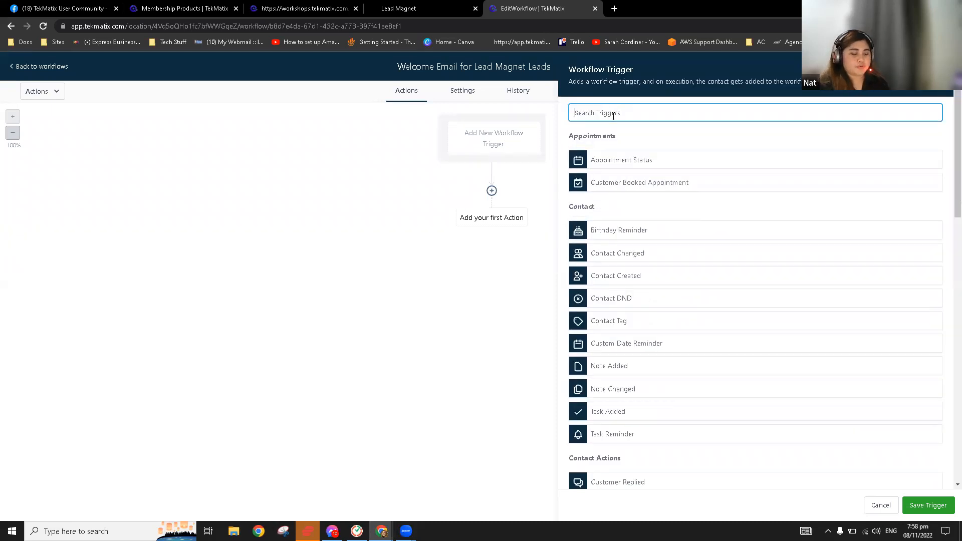
{"action": "type", "text": "fo"}
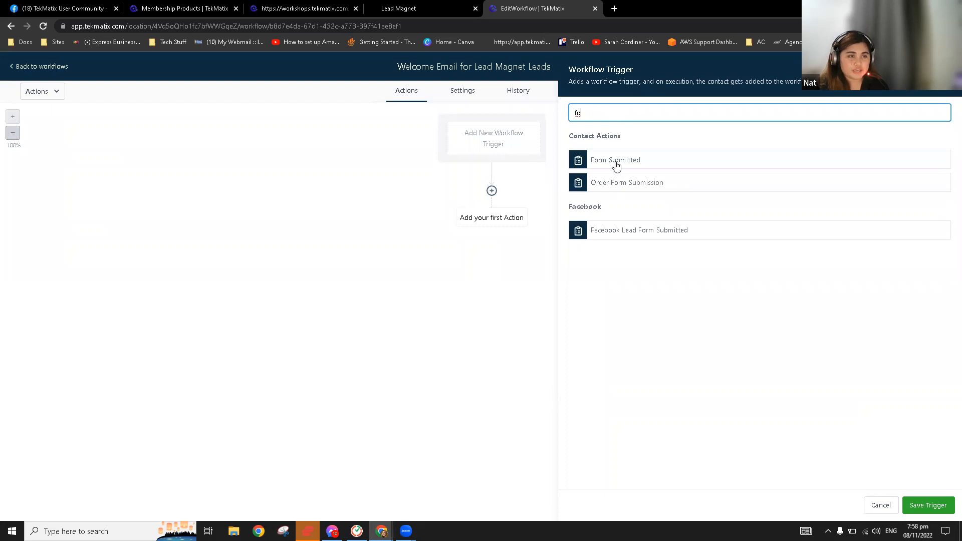
{"action": "left_click", "coordinate": [616, 160]}
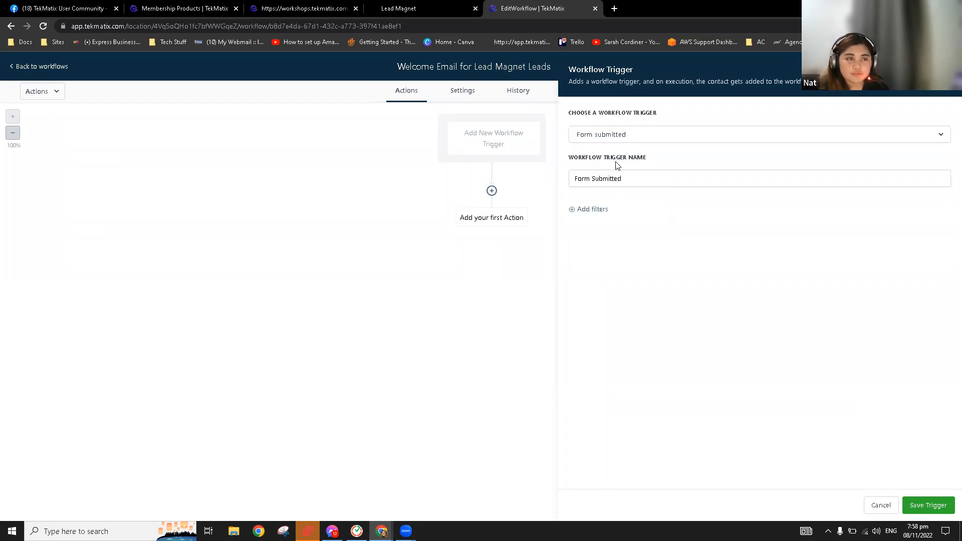
Filter the trigger to the Lead Magnet 11/8 form and save it
{"action": "left_click", "coordinate": [601, 211]}
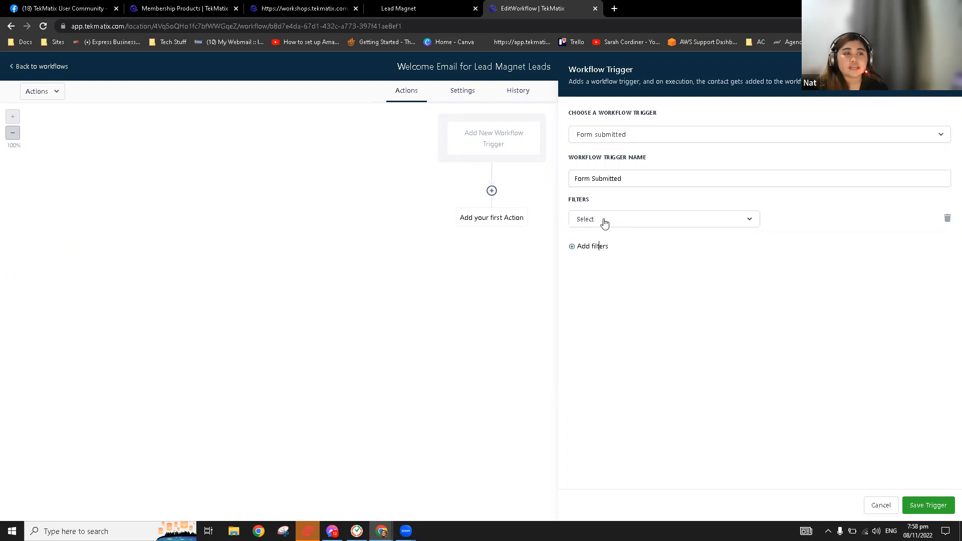
{"action": "left_click", "coordinate": [604, 223]}
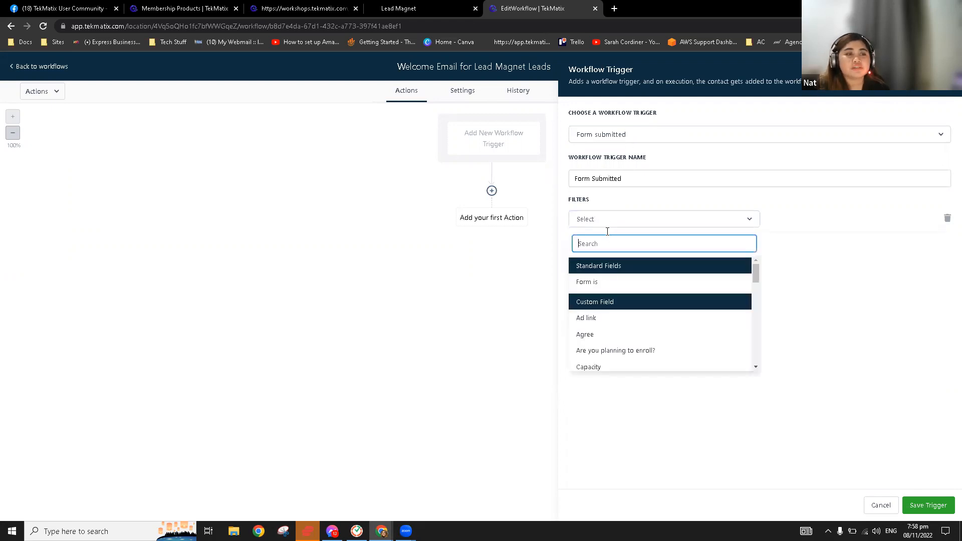
{"action": "left_click", "coordinate": [609, 283]}
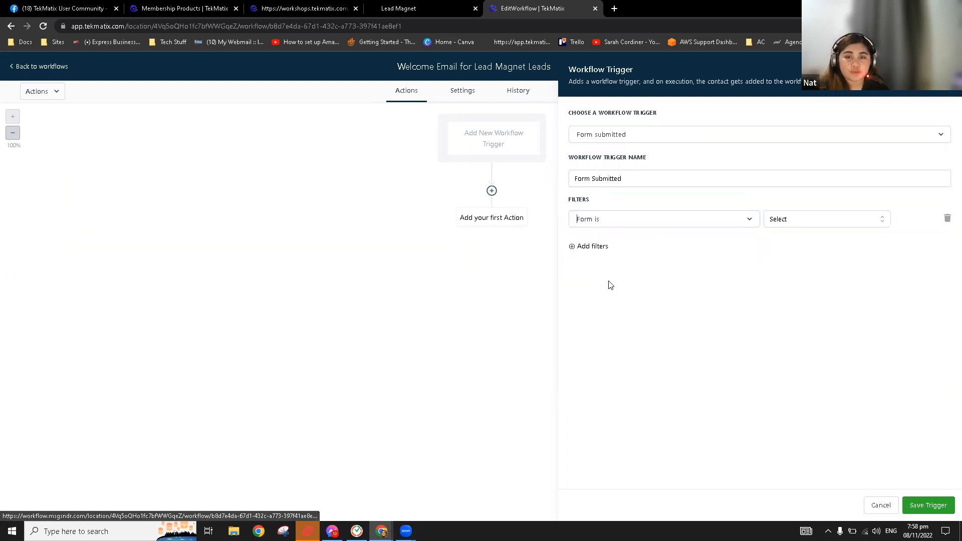
{"action": "left_click", "coordinate": [801, 219]}
{"action": "scroll", "coordinate": [817, 296], "scroll_direction": "down", "scroll_amount": 4}
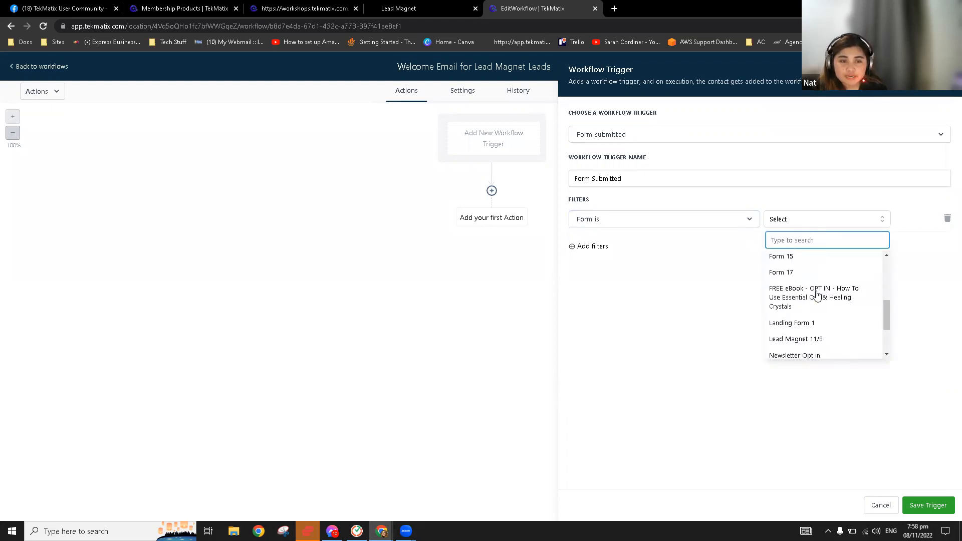
{"action": "left_click", "coordinate": [826, 340]}
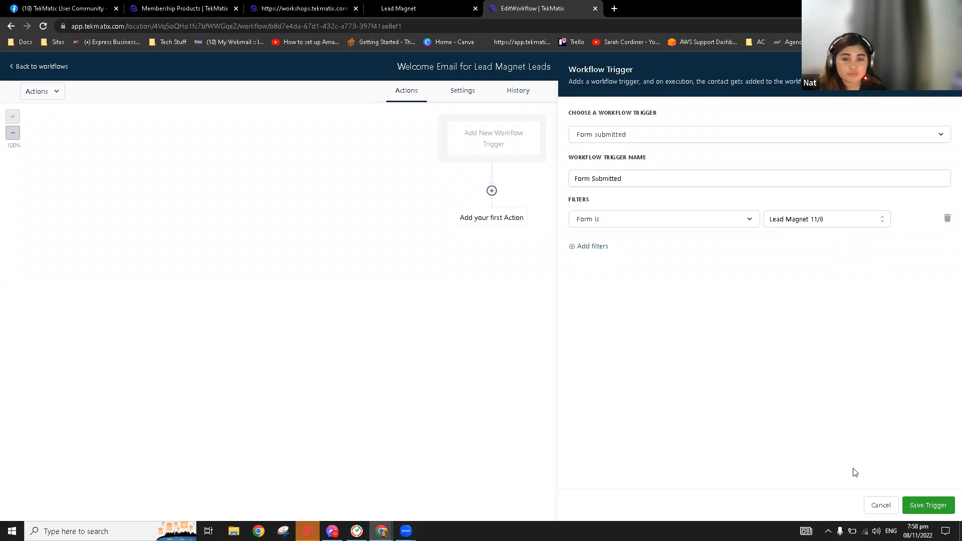
{"action": "left_click", "coordinate": [921, 507]}
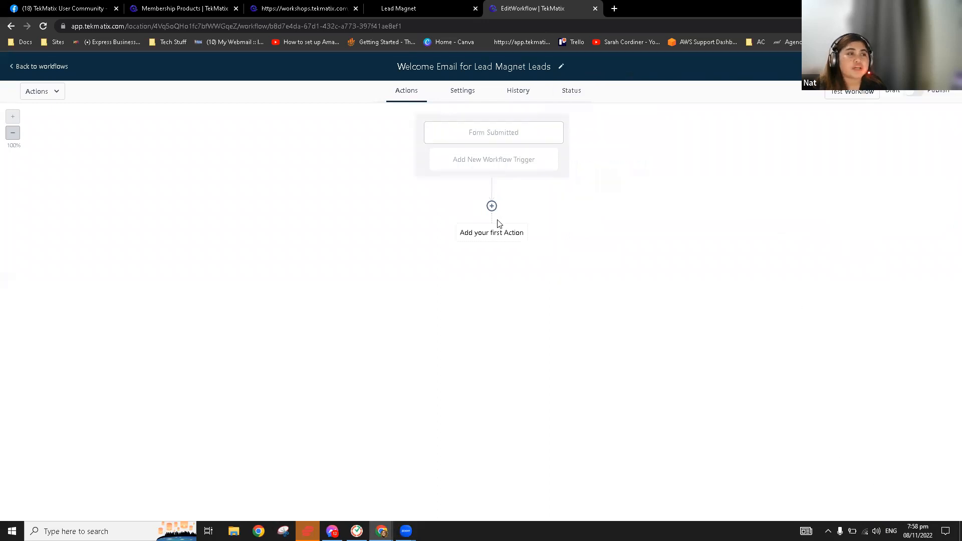
Add a Send Email action as the first step after the Form Submitted trigger
{"action": "left_click", "coordinate": [492, 206]}
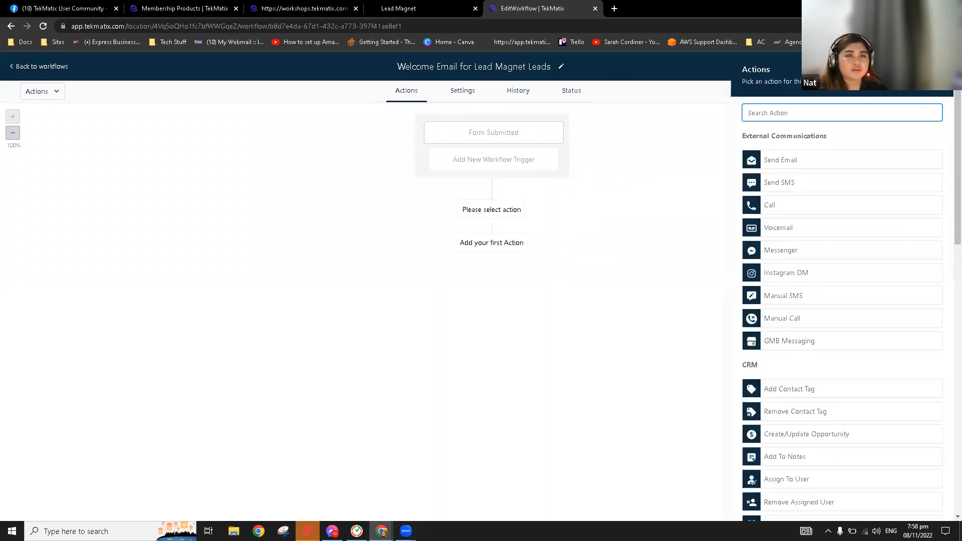
{"action": "left_click", "coordinate": [491, 207]}
{"action": "left_click", "coordinate": [492, 207]}
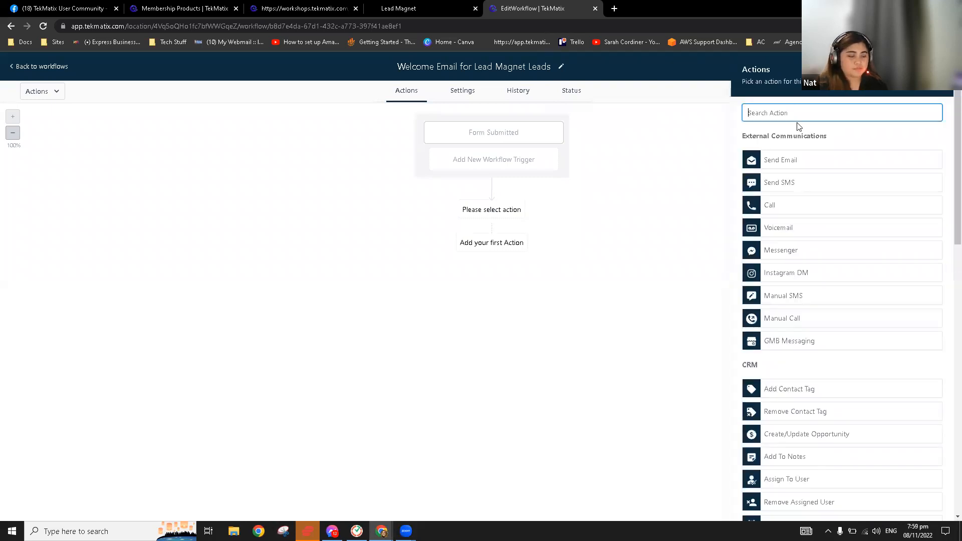
{"action": "type", "text": "ema"}
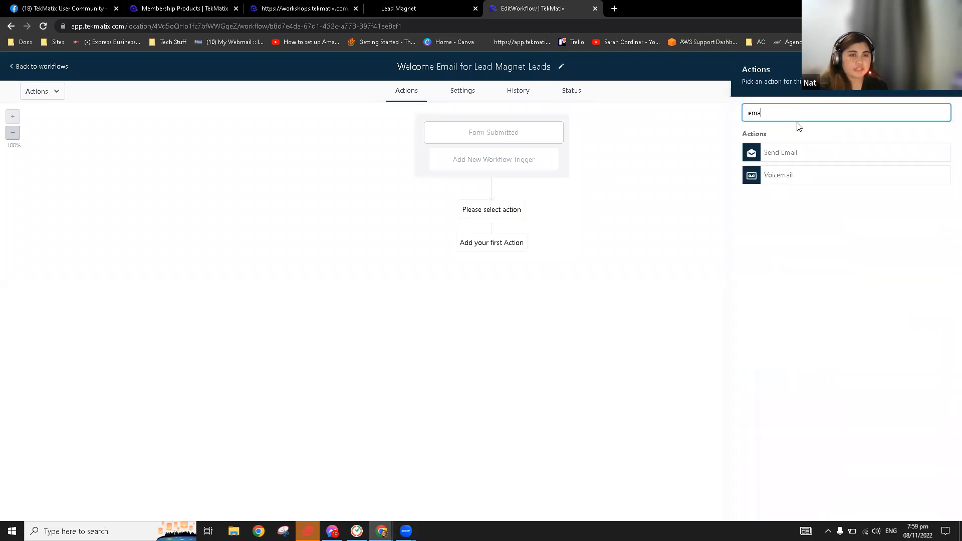
{"action": "left_click", "coordinate": [797, 155]}
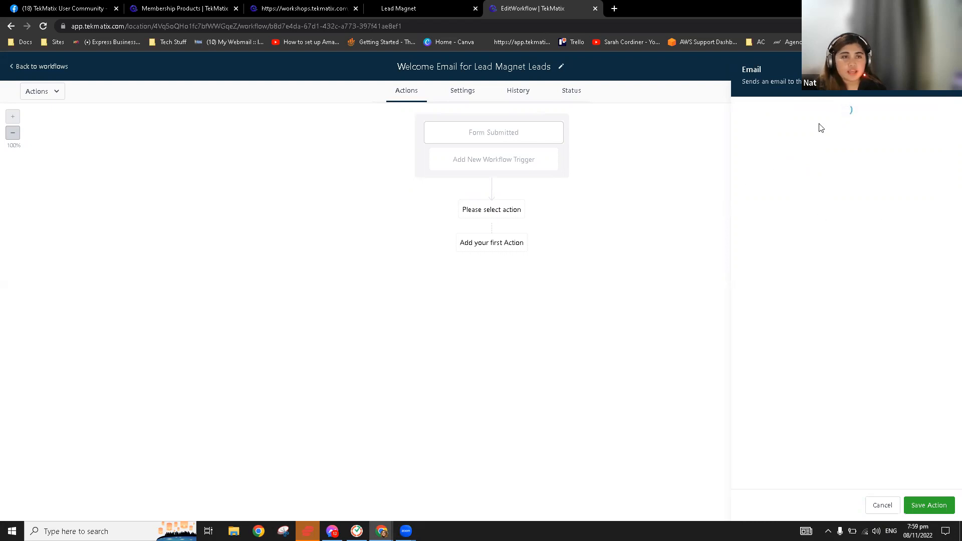
Apply the Master Email Template to the email and save the action
{"action": "scroll", "coordinate": [839, 315], "scroll_direction": "down", "scroll_amount": 1}
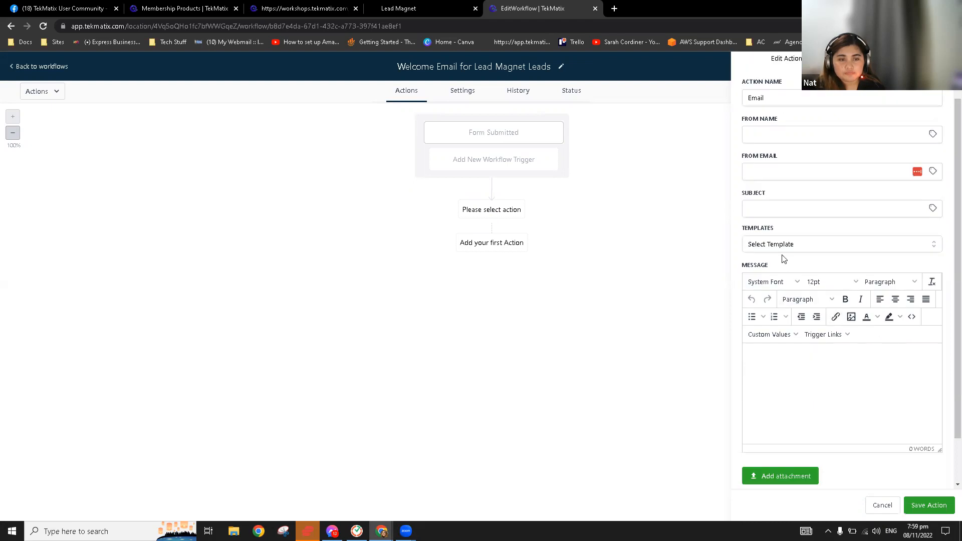
{"action": "left_click", "coordinate": [785, 247]}
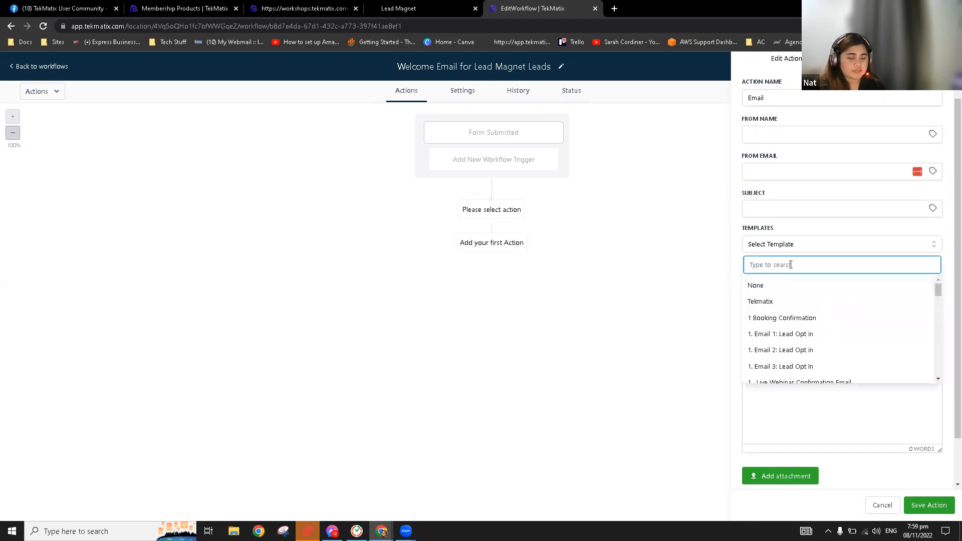
{"action": "type", "text": "mast"}
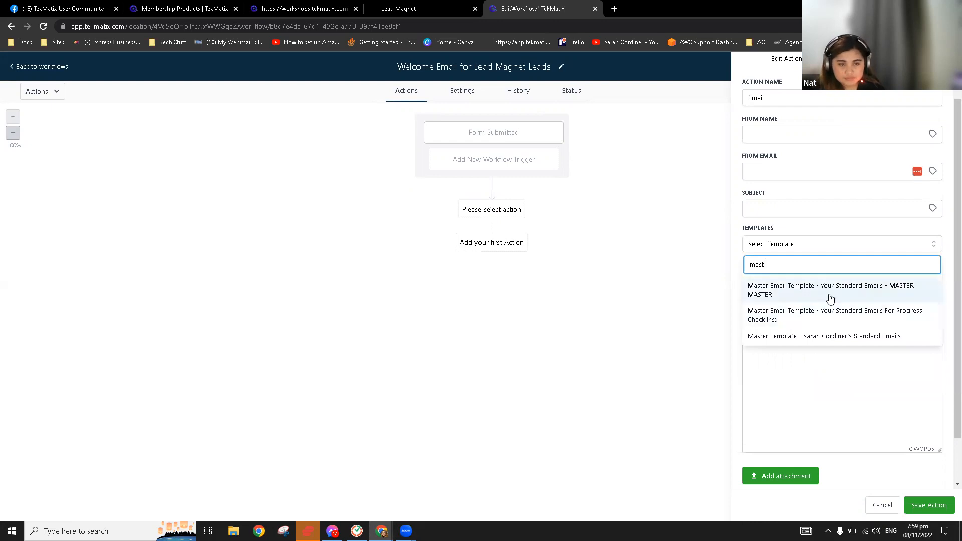
{"action": "left_click", "coordinate": [813, 290]}
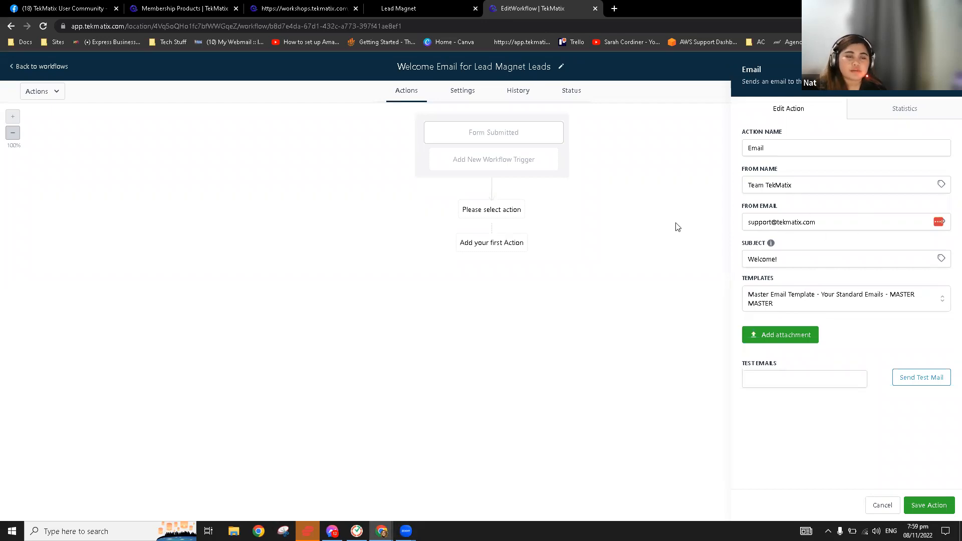
{"action": "left_click", "coordinate": [927, 505]}
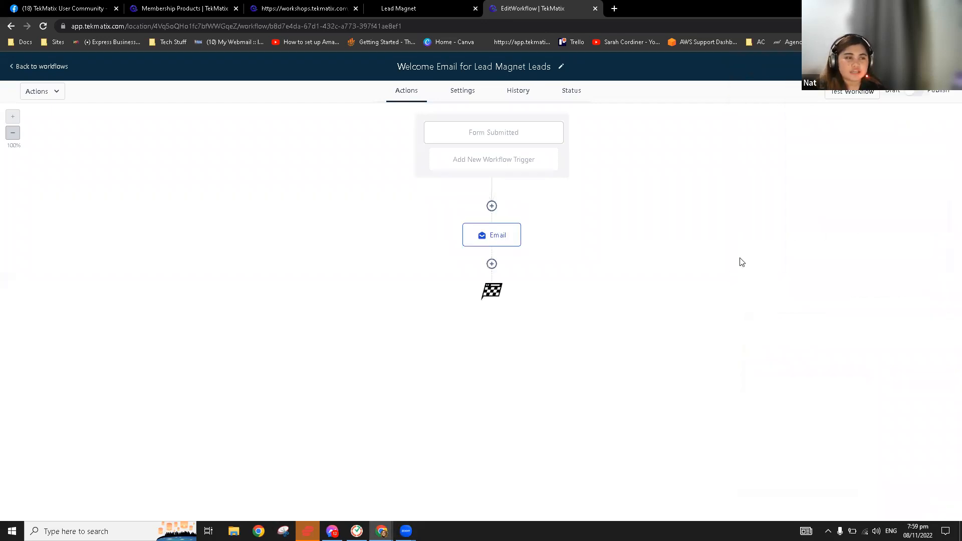
Publish the workflow without adding another step, then return to the Lead Magnet sign-up page
{"action": "left_click", "coordinate": [492, 265]}
{"action": "scroll", "coordinate": [866, 343], "scroll_direction": "down", "scroll_amount": 10}
{"action": "scroll", "coordinate": [865, 330], "scroll_direction": "up", "scroll_amount": 15}
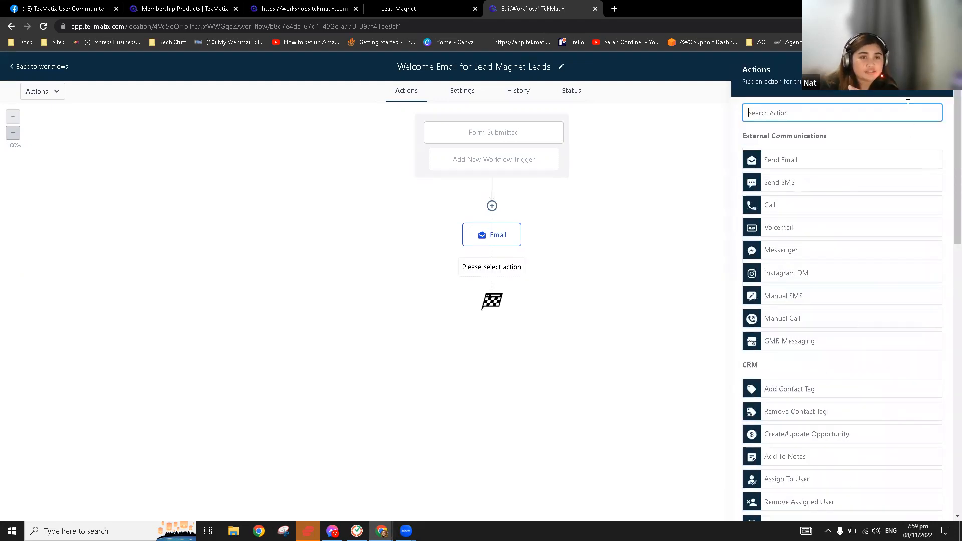
{"action": "left_click", "coordinate": [937, 74]}
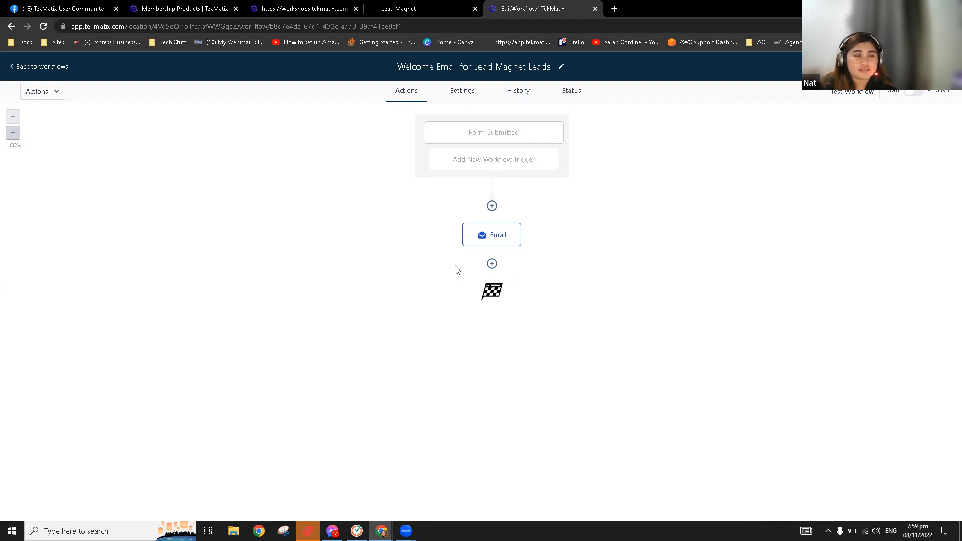
{"action": "left_click", "coordinate": [915, 93]}
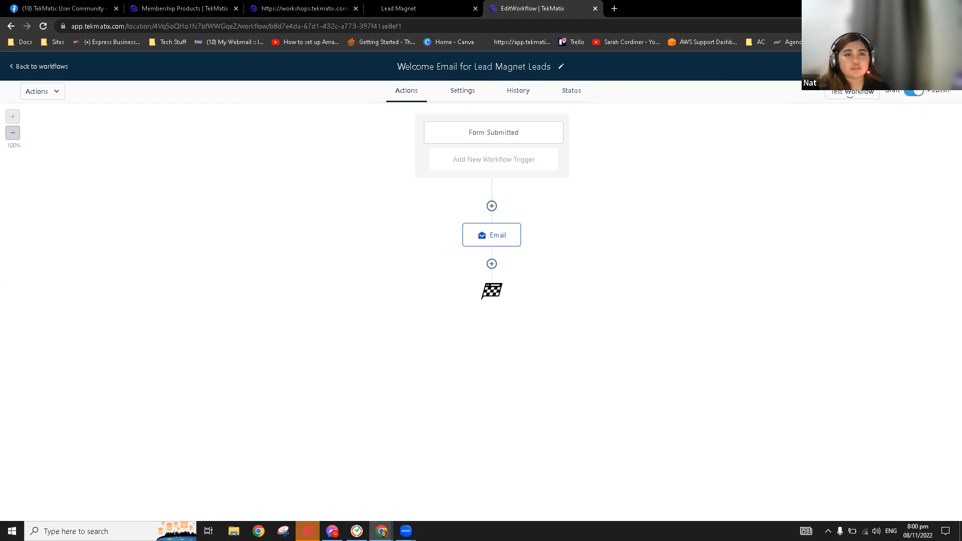
{"action": "left_click", "coordinate": [60, 70]}
{"action": "left_click_drag", "start_coordinate": [415, 6], "coordinate": [546, 4]}
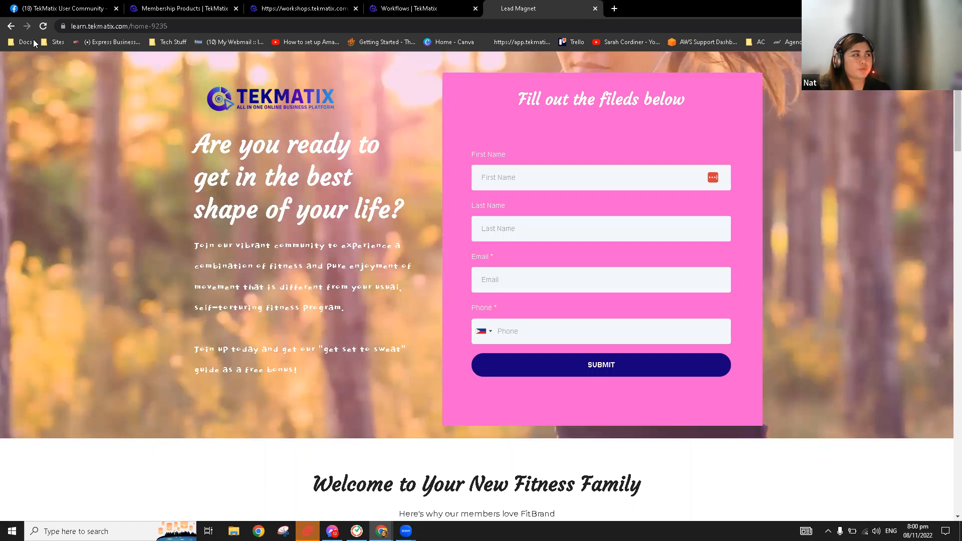
Reload the sign-up page and autofill the test contact's first and last name
{"action": "left_click", "coordinate": [43, 26]}
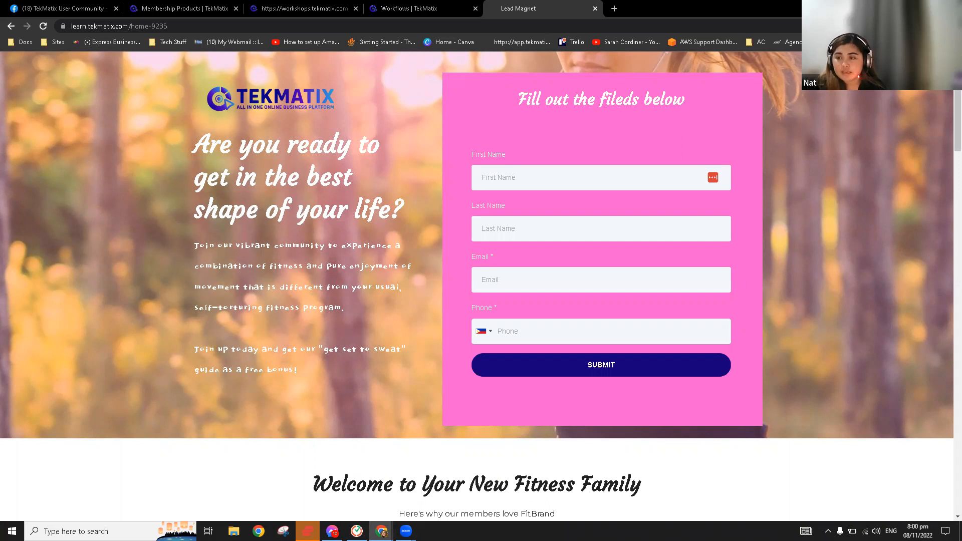
{"action": "left_click", "coordinate": [543, 177]}
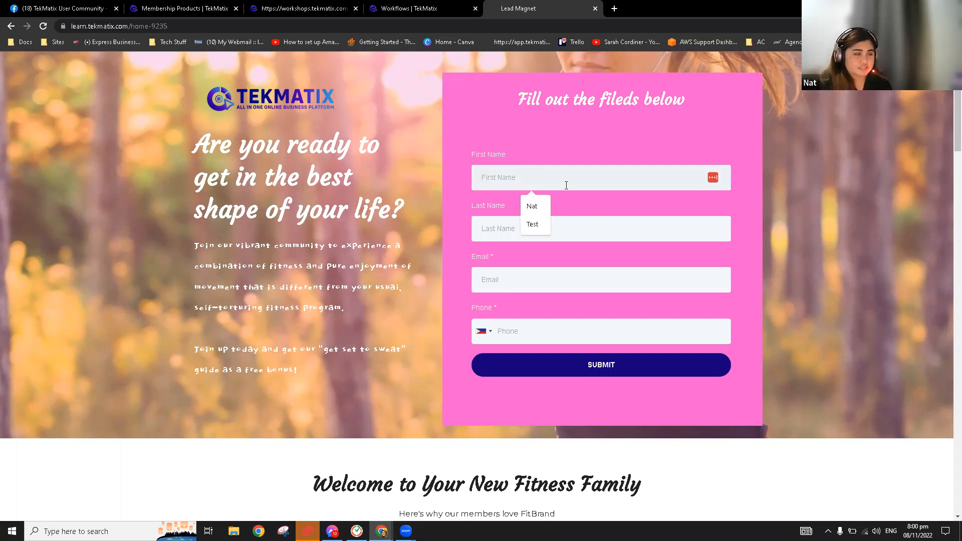
{"action": "left_click", "coordinate": [532, 206]}
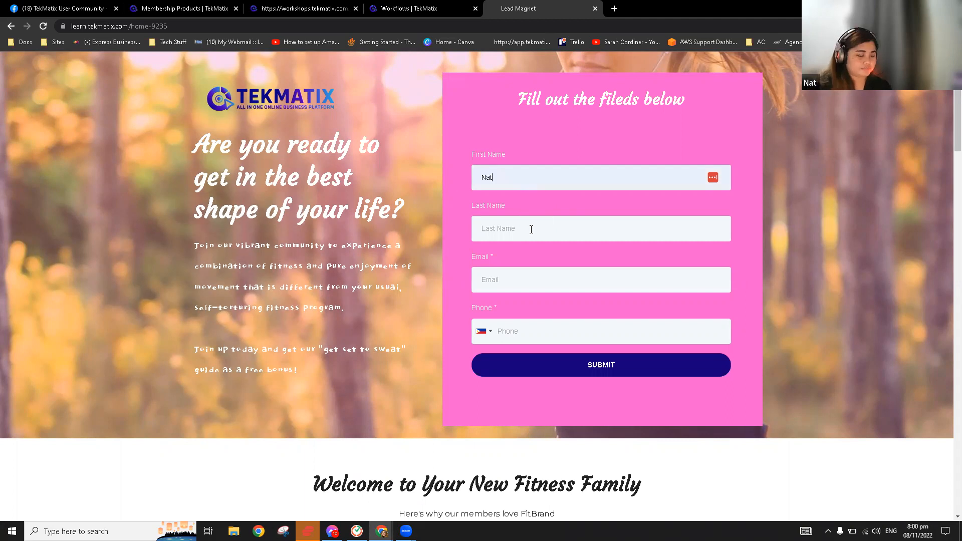
{"action": "left_click", "coordinate": [530, 229]}
{"action": "type", "text": "Te"}
{"action": "left_click", "coordinate": [528, 277]}
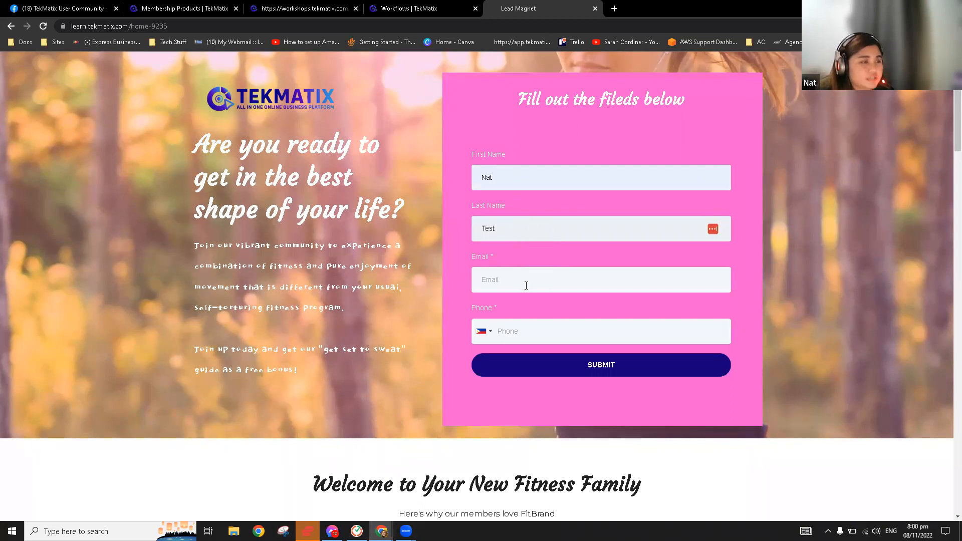
Enter the test contact's email address and phone number, then submit the form
{"action": "left_click", "coordinate": [551, 275]}
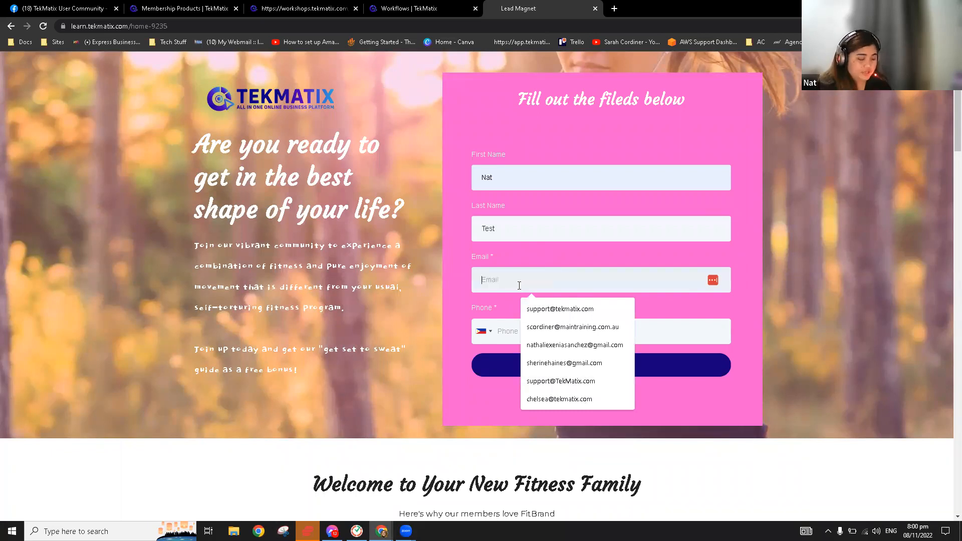
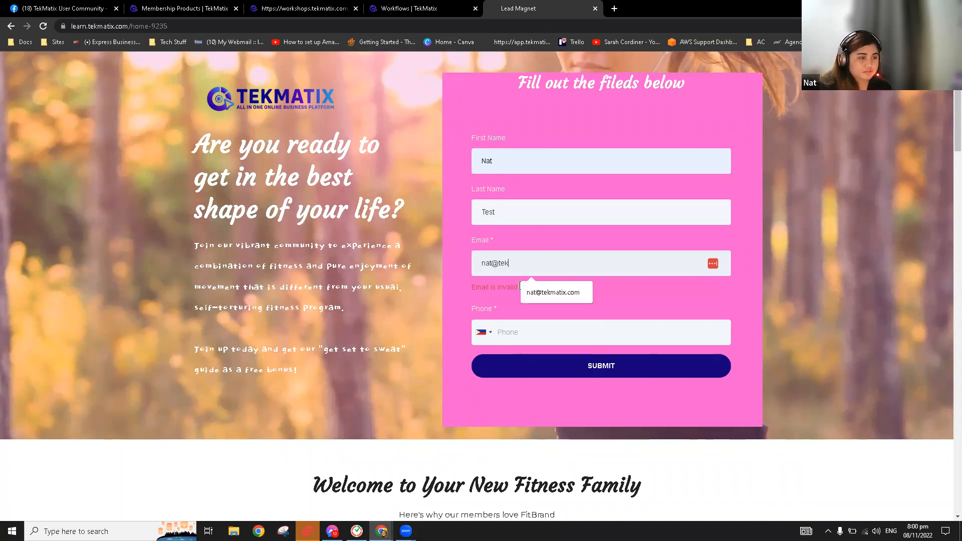
{"action": "left_click", "coordinate": [551, 294]}
{"action": "left_click", "coordinate": [534, 332]}
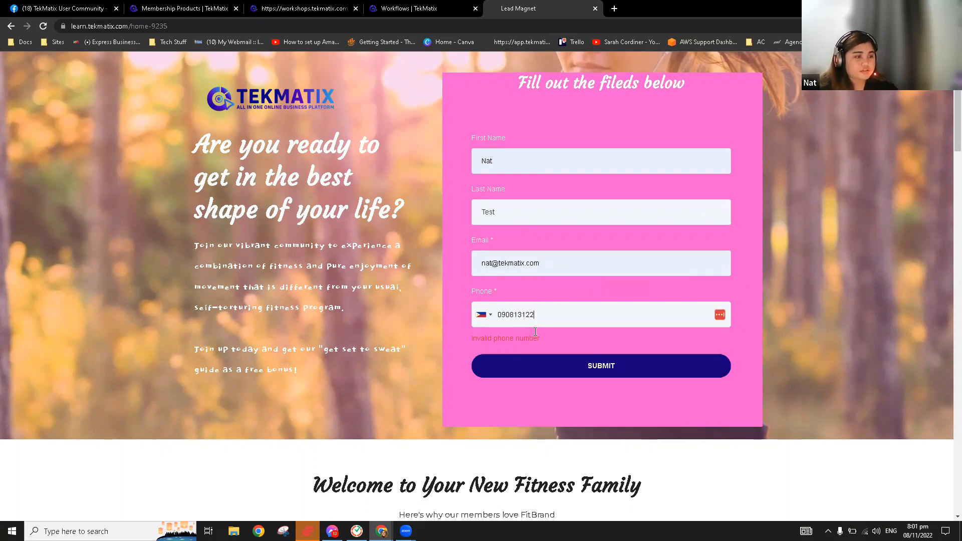
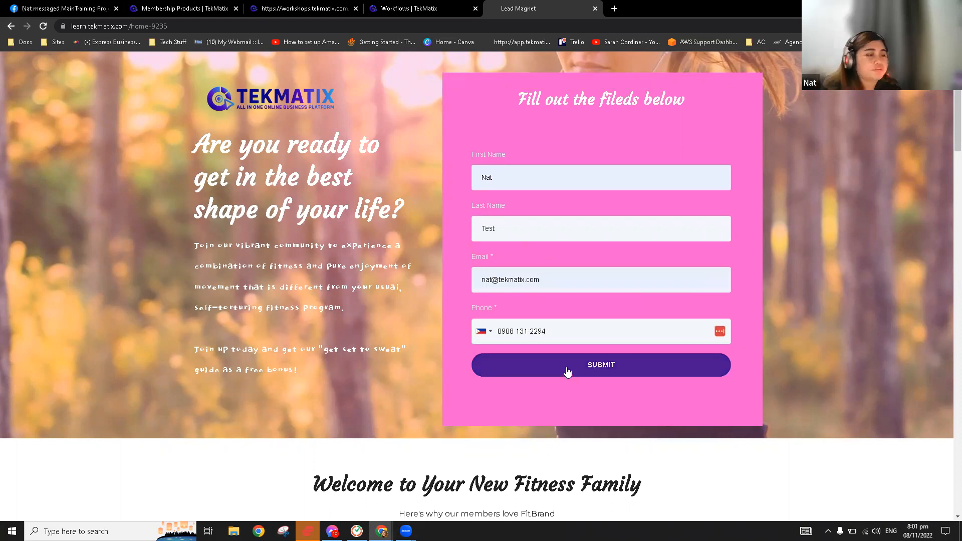
{"action": "left_click", "coordinate": [567, 371]}
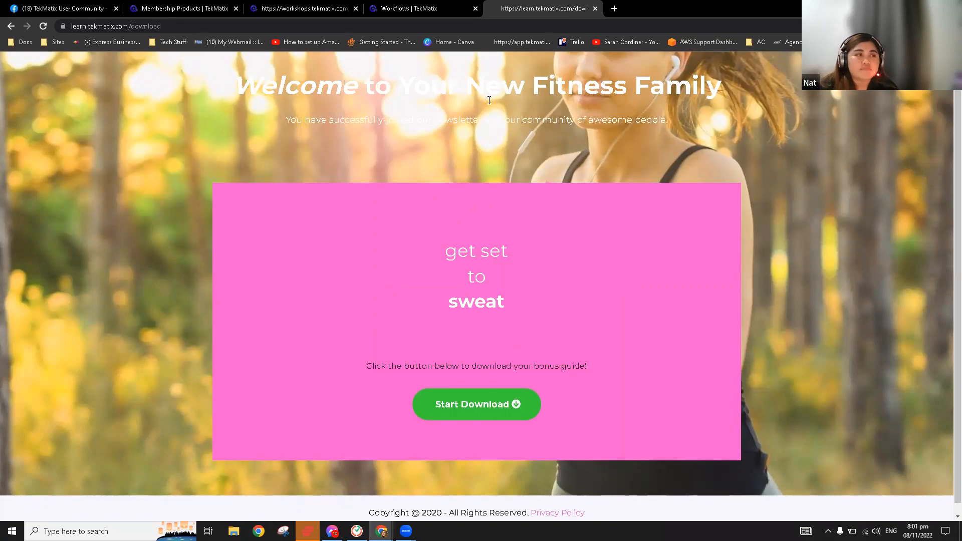
Highlight the heading and bonus-guide text on the download page
{"action": "key", "text": "ctrl+a"}
{"action": "left_click", "coordinate": [652, 369]}
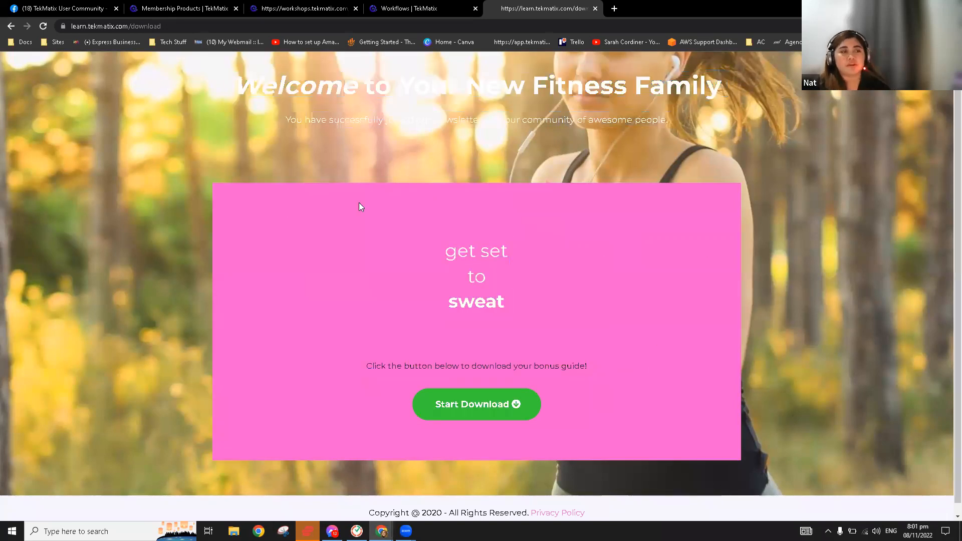
{"action": "left_click_drag", "start_coordinate": [277, 85], "coordinate": [531, 264]}
{"action": "left_click", "coordinate": [539, 256]}
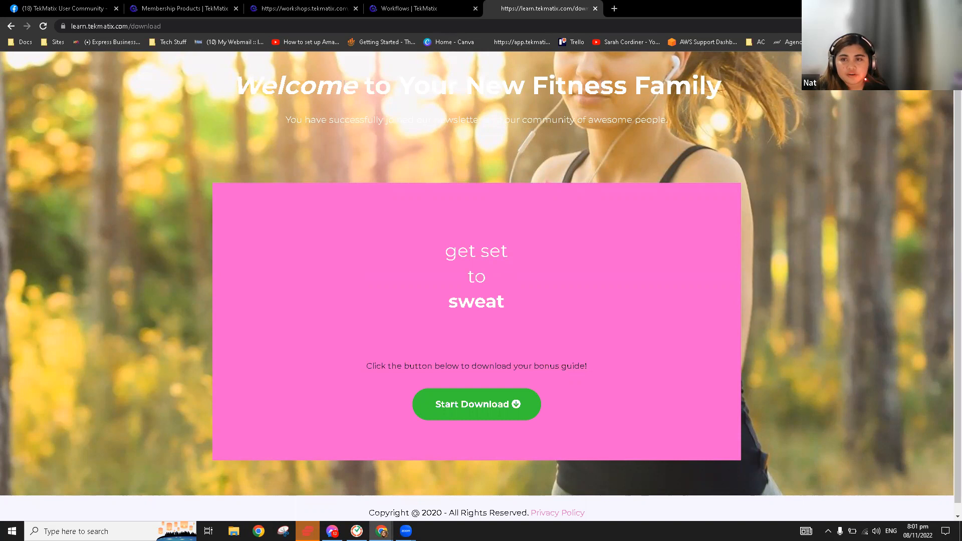
{"action": "left_click_drag", "start_coordinate": [531, 0], "coordinate": [530, 3]}
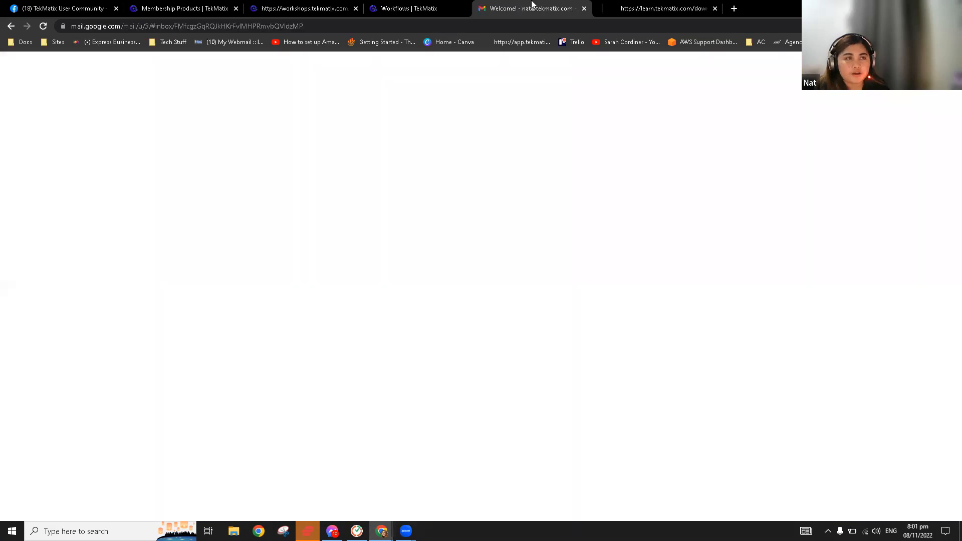
{"action": "scroll", "coordinate": [710, 338], "scroll_direction": "down", "scroll_amount": 2}
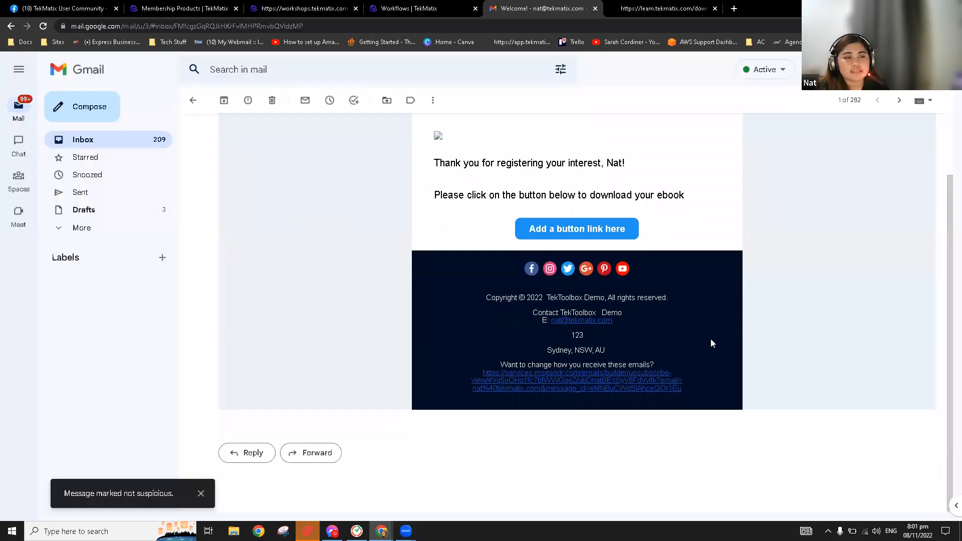
{"action": "scroll", "coordinate": [697, 346], "scroll_direction": "up", "scroll_amount": 2}
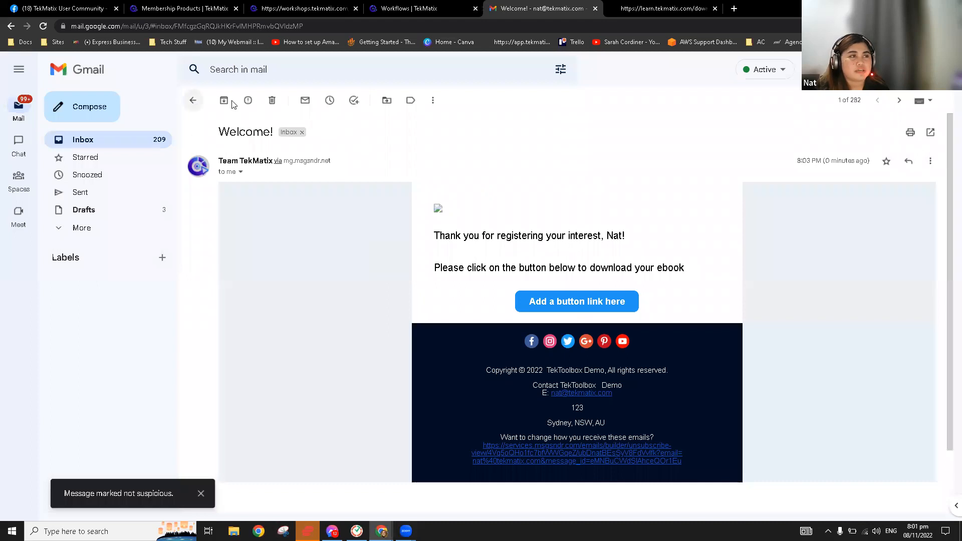
{"action": "left_click_drag", "start_coordinate": [536, 3], "coordinate": [671, 62]}
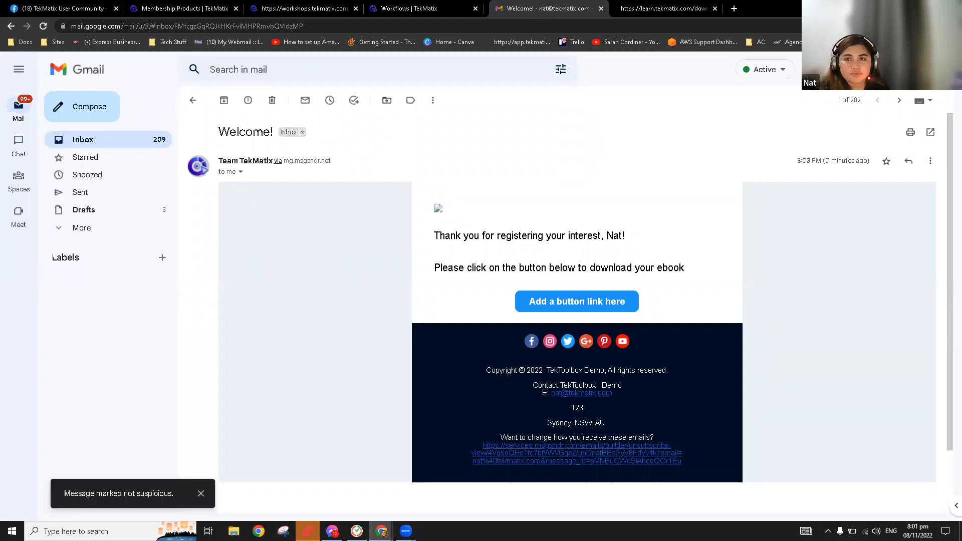
{"action": "key", "text": "ctrl+w"}
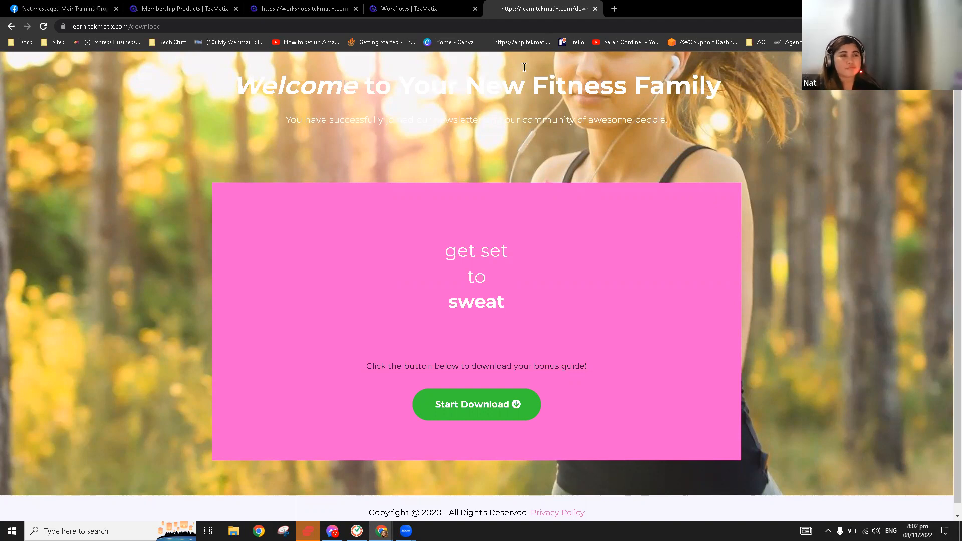
Open the test contact's thread under All conversations and expand the latest Welcome! email
{"action": "left_click", "coordinate": [416, 9]}
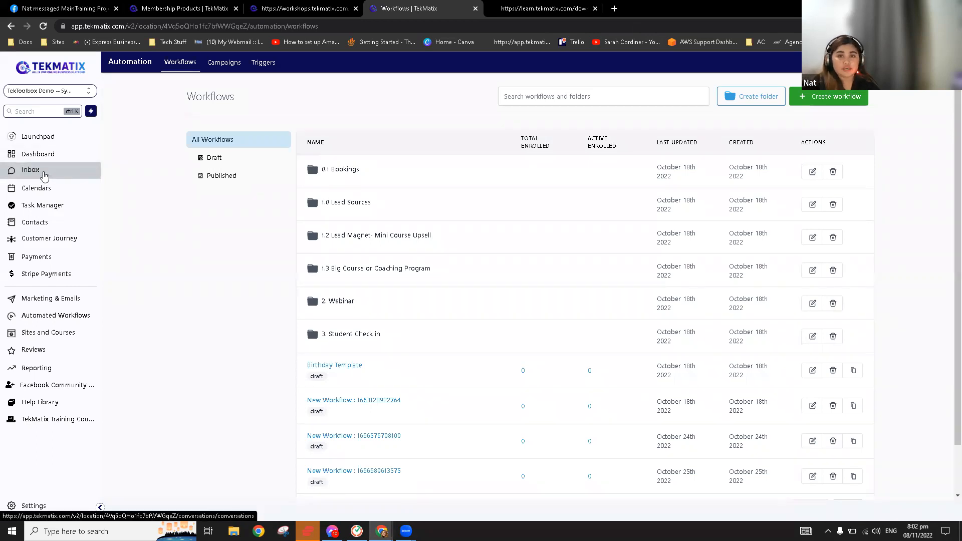
{"action": "left_click", "coordinate": [44, 174]}
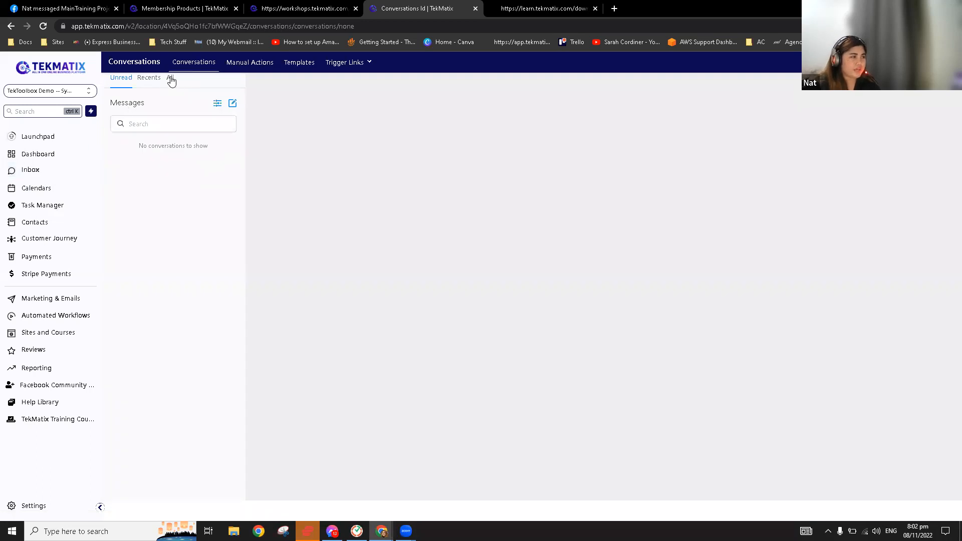
{"action": "left_click", "coordinate": [170, 78]}
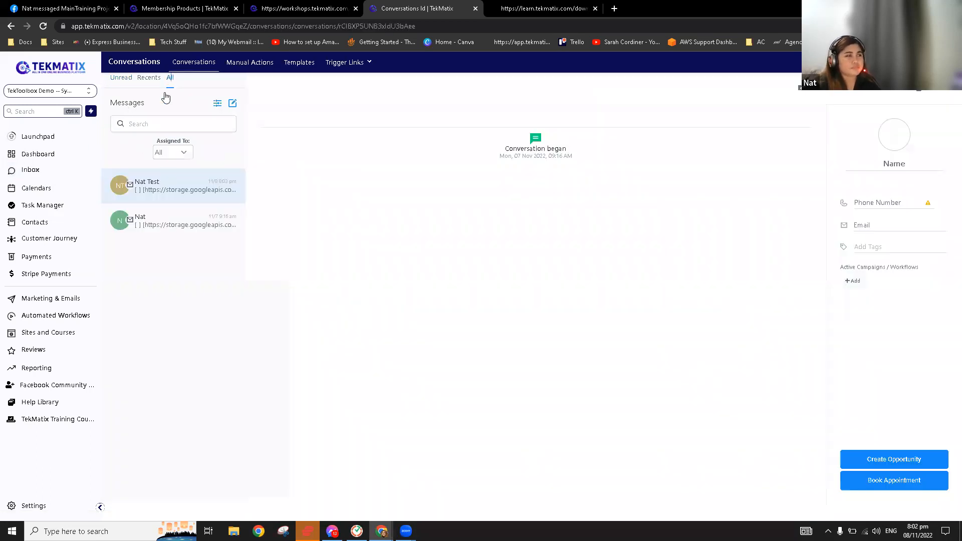
{"action": "left_click", "coordinate": [152, 190]}
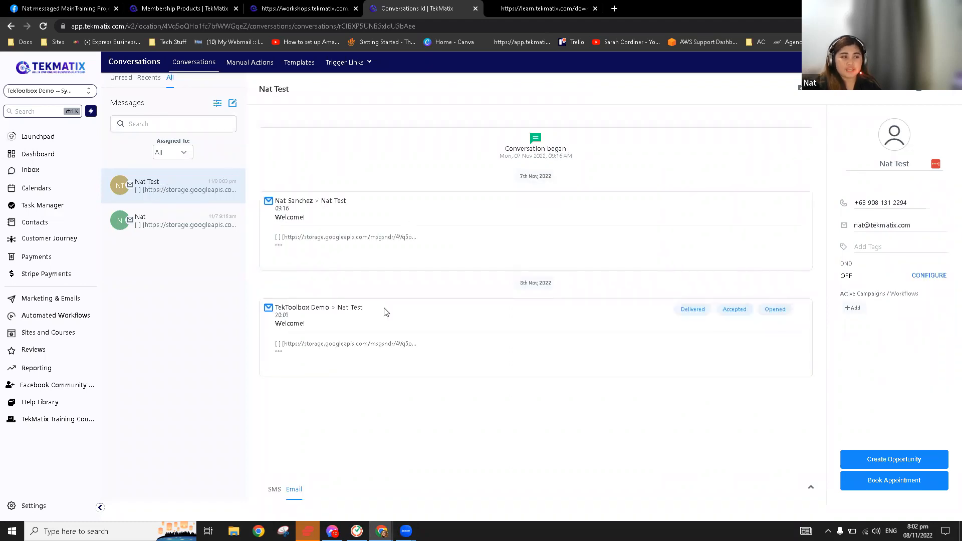
{"action": "left_click", "coordinate": [278, 351]}
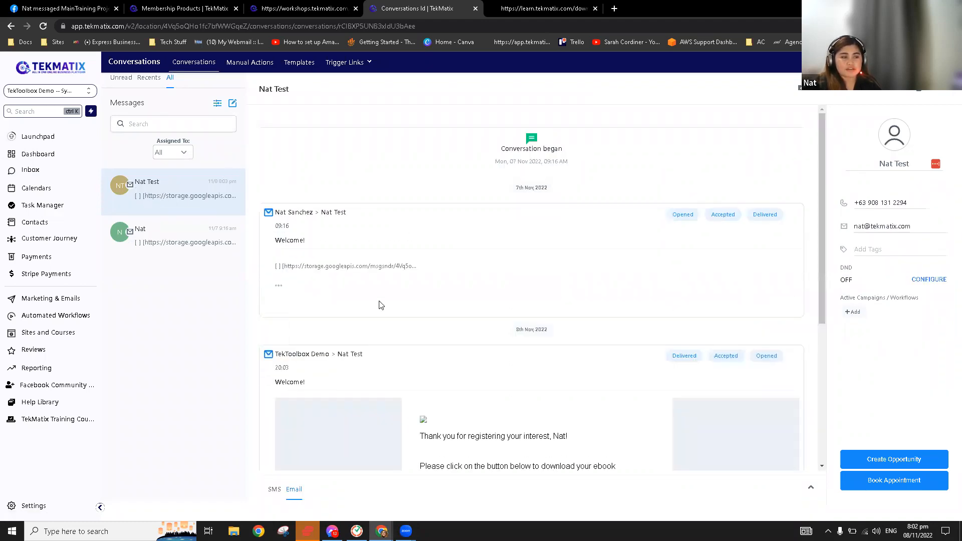
{"action": "scroll", "coordinate": [395, 306], "scroll_direction": "down", "scroll_amount": 4}
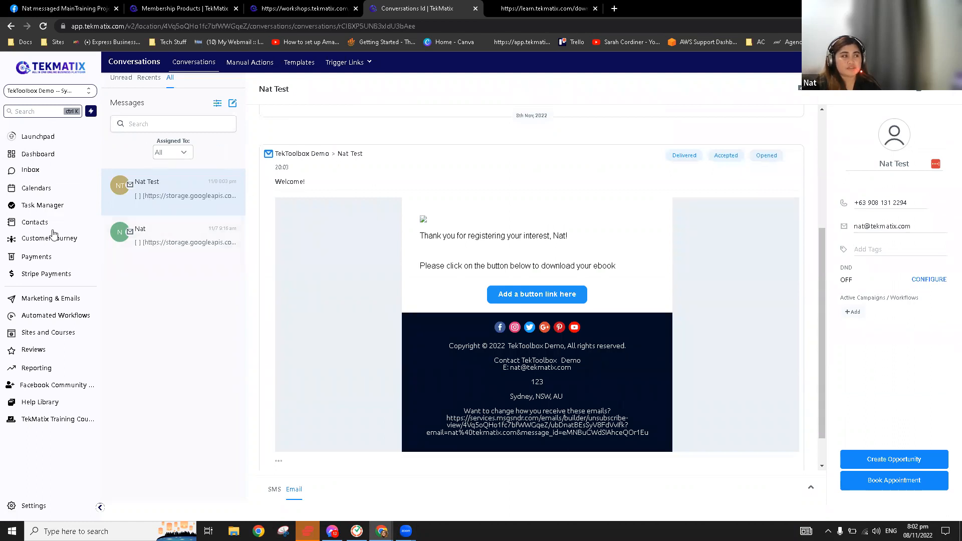